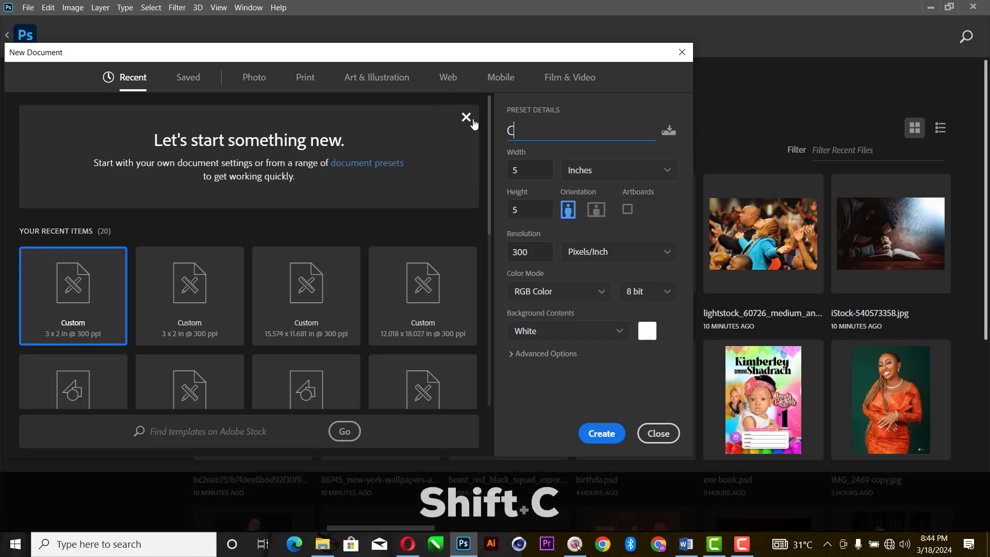
Step: Create a 5 x 5 inch RGB document at 300 pixels/inch with a white background, named Church flyer
{"action": "type", "text": "hurc"}
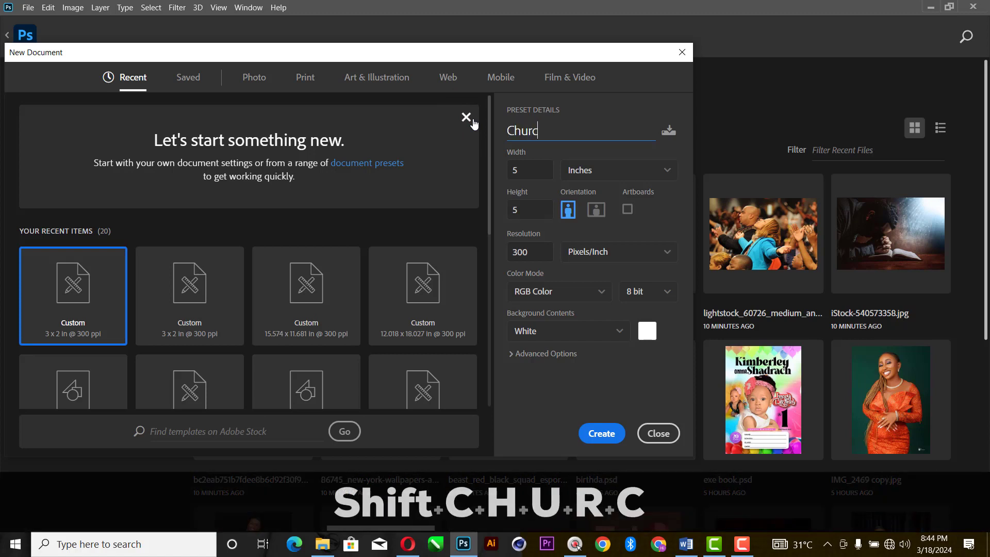
{"action": "type", "text": "h flyer"}
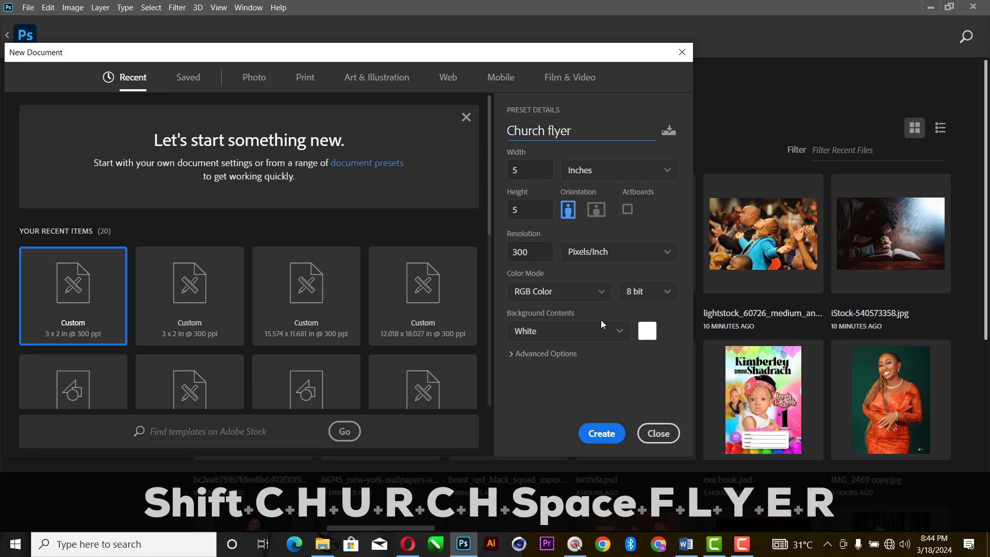
{"action": "left_click", "coordinate": [602, 434]}
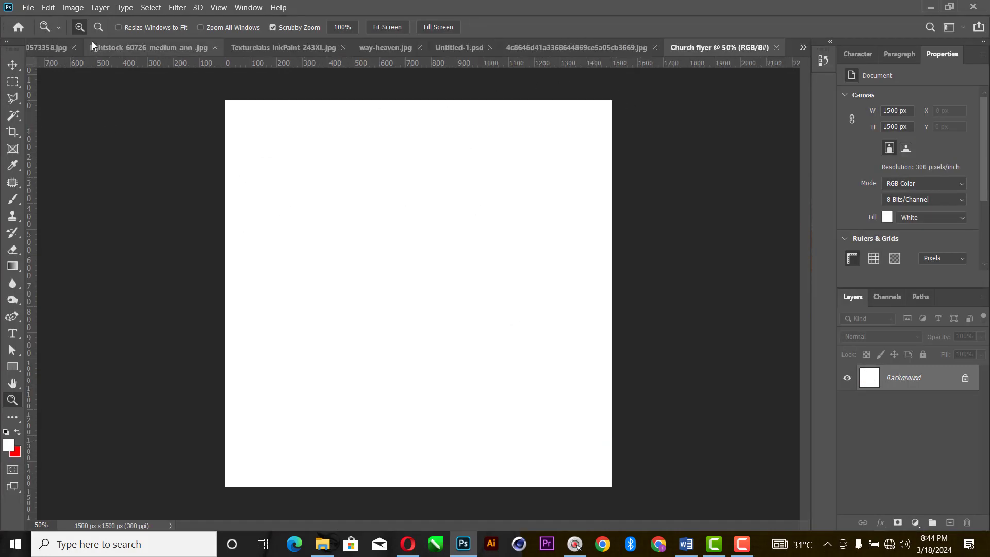
Step: Go through the open stock images to way-heaven.jpg and detach it into a floating window
{"action": "left_click", "coordinate": [48, 48]}
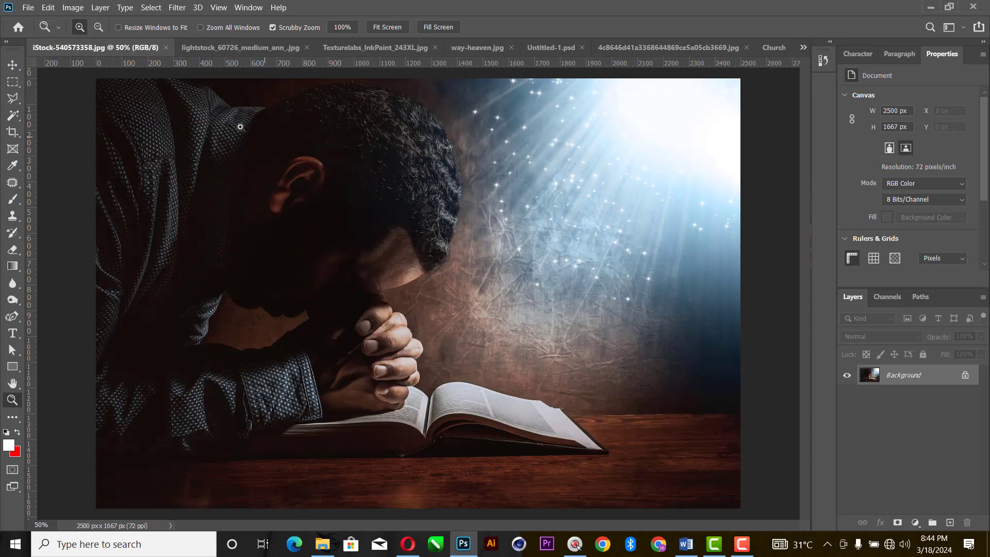
{"action": "left_click", "coordinate": [221, 45]}
{"action": "left_click", "coordinate": [351, 48]}
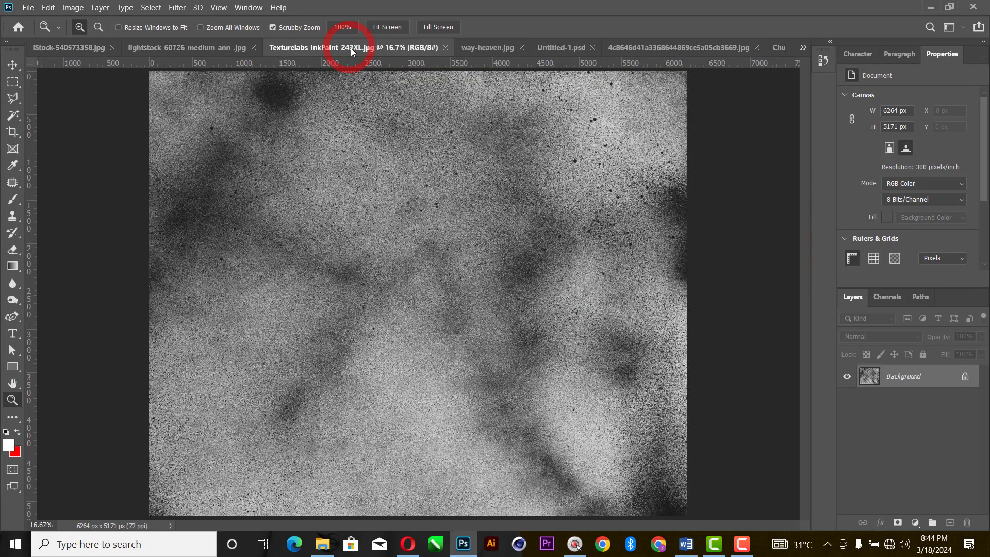
{"action": "left_click", "coordinate": [481, 49]}
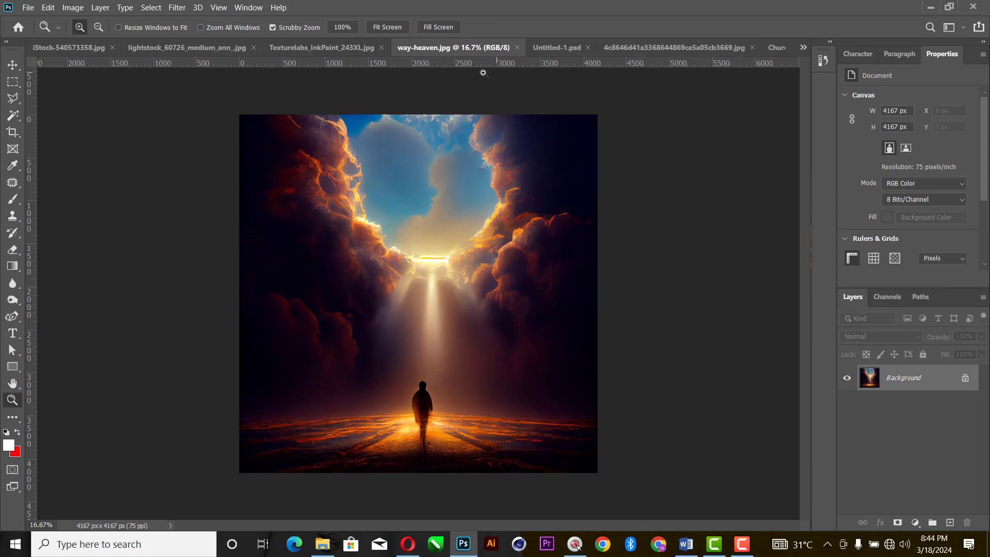
{"action": "left_click_drag", "start_coordinate": [426, 52], "coordinate": [371, 169]}
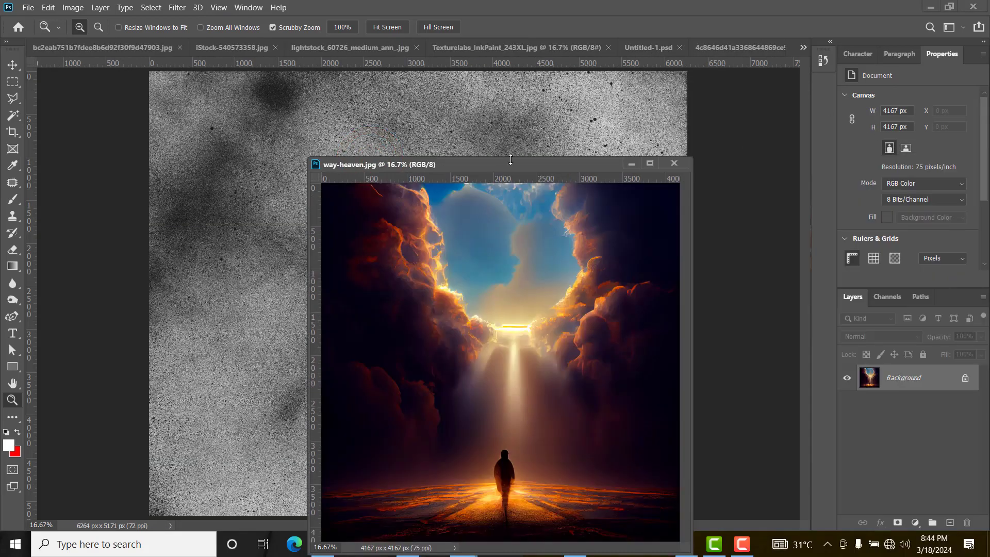
Step: Copy the way-heaven.jpg image onto the Church flyer canvas with the Move tool, and close the source image
{"action": "left_click", "coordinate": [13, 65]}
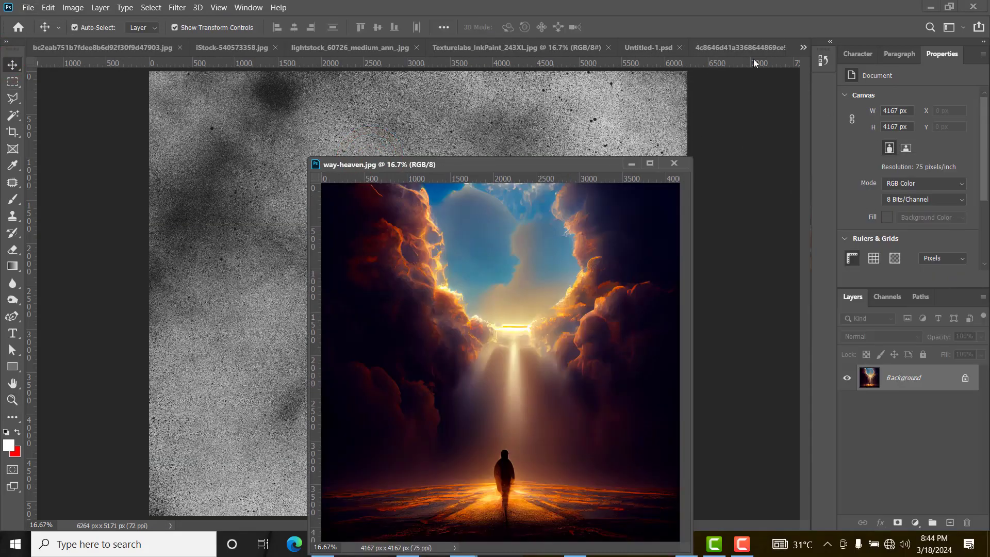
{"action": "left_click", "coordinate": [769, 51]}
{"action": "left_click", "coordinate": [802, 47]}
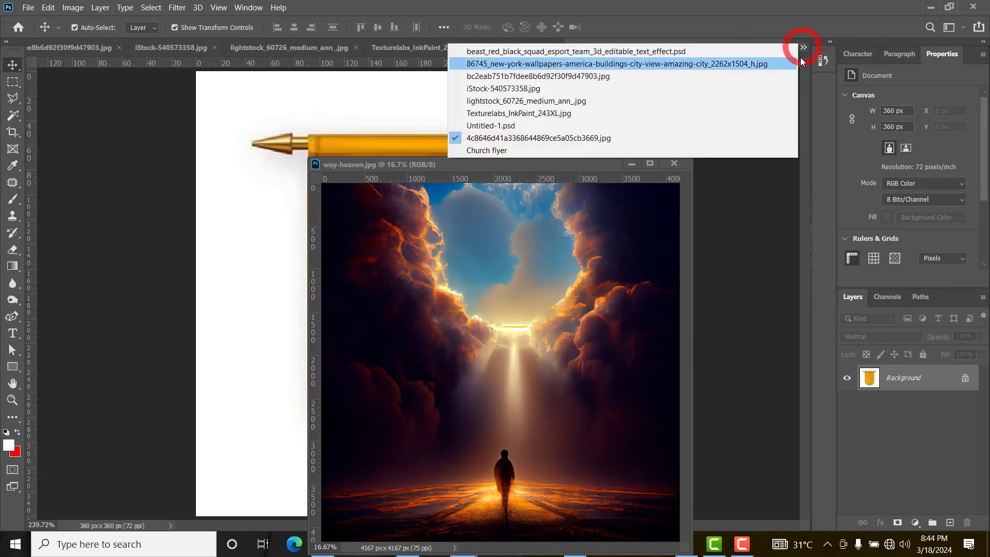
{"action": "left_click", "coordinate": [546, 150]}
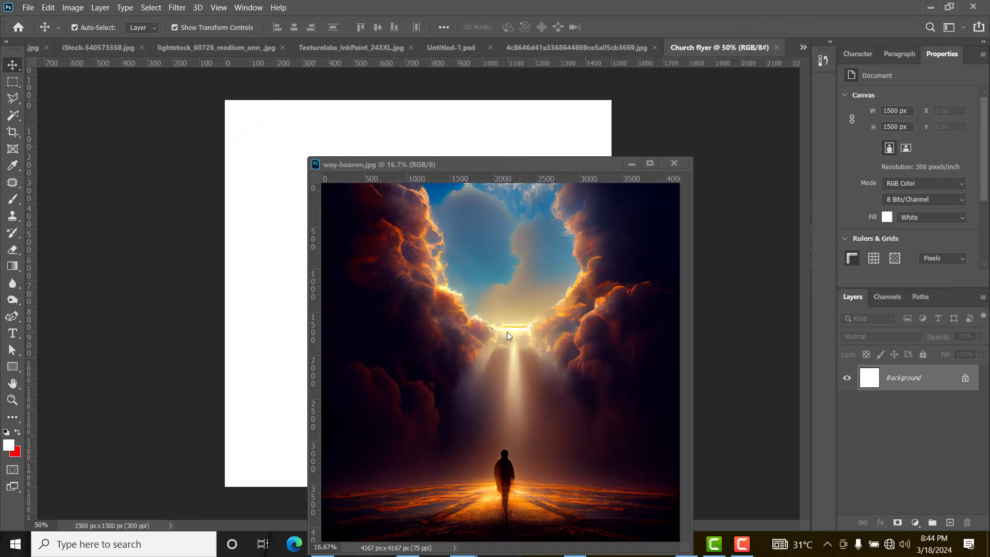
{"action": "left_click_drag", "start_coordinate": [499, 164], "coordinate": [793, 138]}
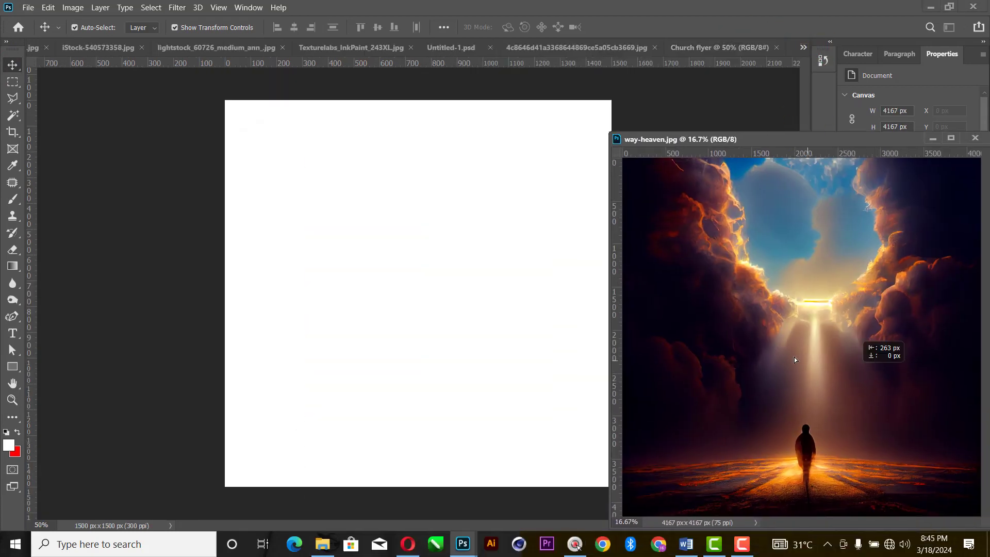
{"action": "left_click_drag", "start_coordinate": [794, 356], "coordinate": [387, 232]}
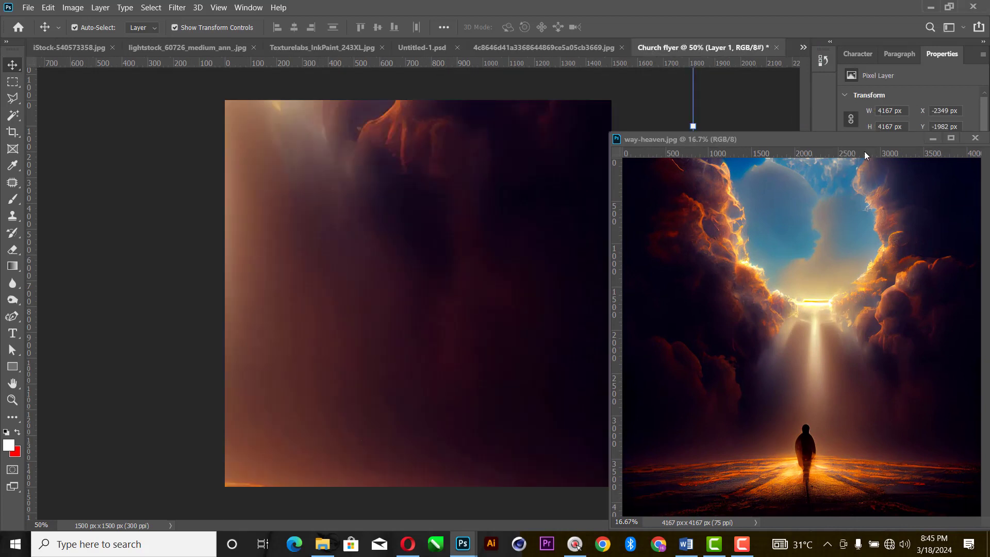
{"action": "left_click_drag", "start_coordinate": [844, 139], "coordinate": [393, 133]}
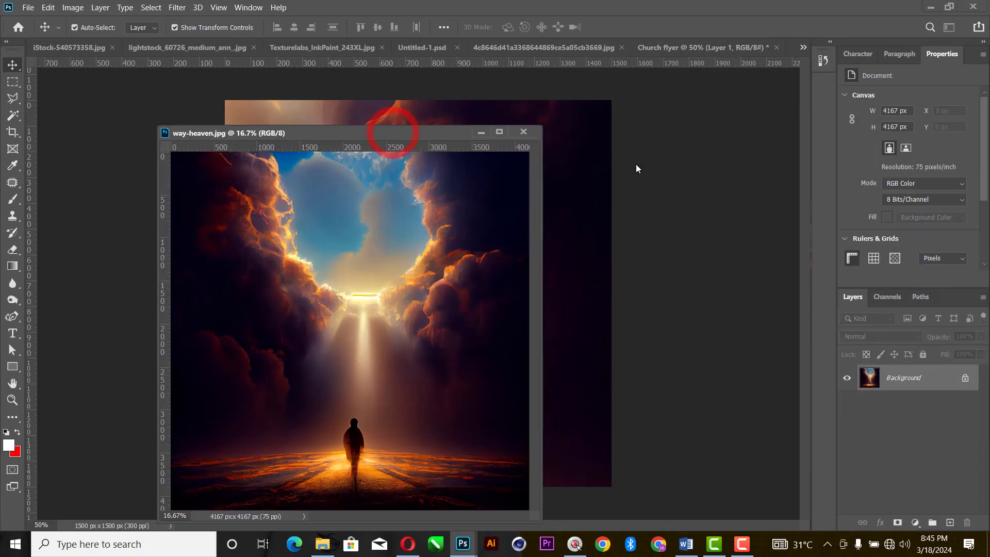
{"action": "left_click", "coordinate": [523, 132]}
Step: Reposition the placed sky image over the canvas and rotate it about 177.8° with Free Transform
{"action": "left_click_drag", "start_coordinate": [347, 275], "coordinate": [726, 237]}
{"action": "left_click_drag", "start_coordinate": [390, 330], "coordinate": [521, 225]}
{"action": "left_click_drag", "start_coordinate": [462, 172], "coordinate": [461, 346]}
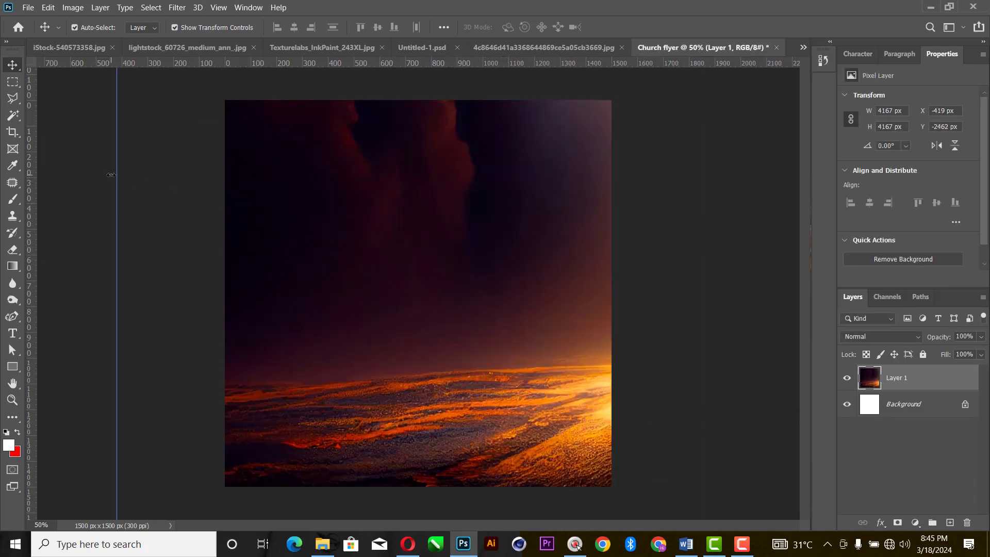
{"action": "key", "text": "ctrl+t"}
{"action": "left_click_drag", "start_coordinate": [225, 156], "coordinate": [428, 339]}
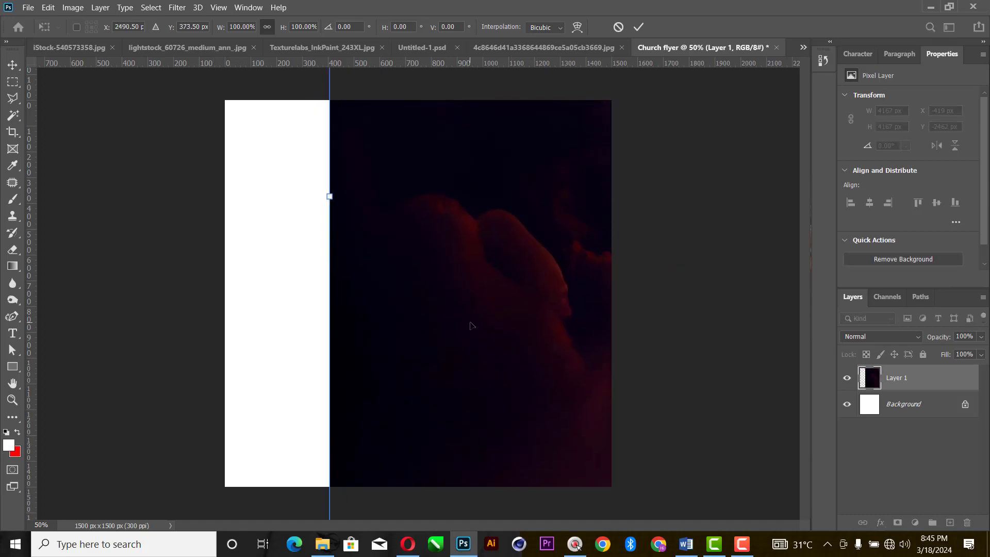
{"action": "key", "text": "ctrl+minus"}
{"action": "key", "text": "ctrl+minus"}
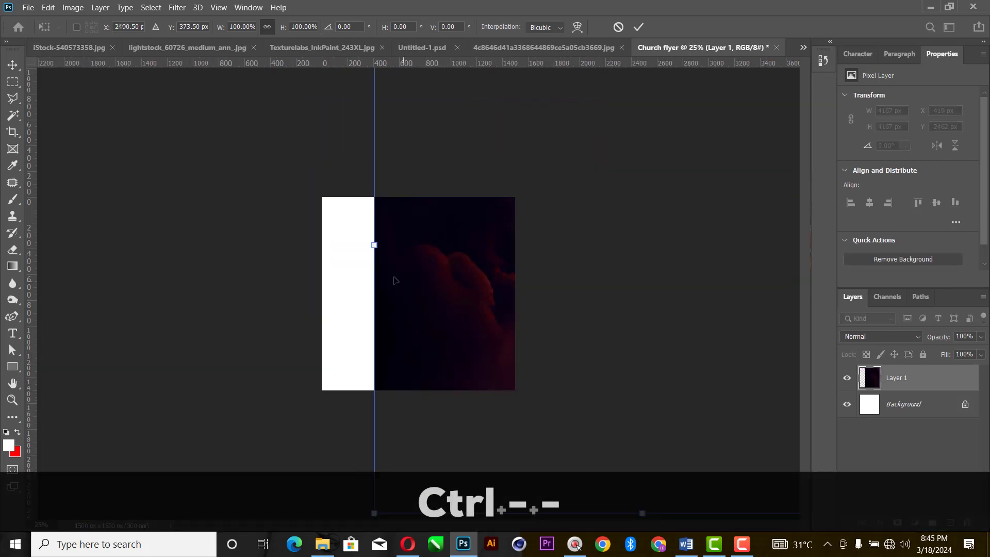
{"action": "left_click_drag", "start_coordinate": [306, 236], "coordinate": [825, 243]}
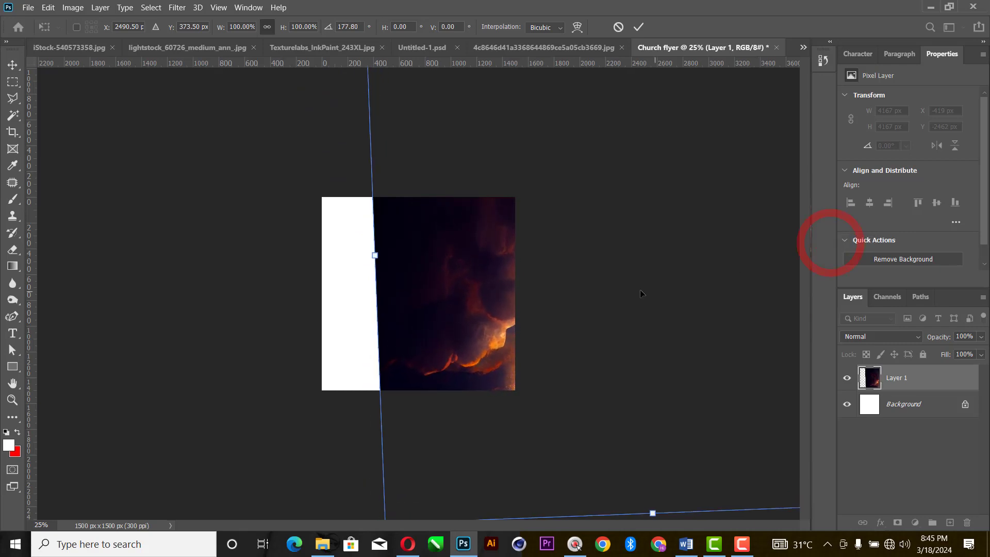
Step: Move the rotated image so it covers the whole canvas, and adjust its rotation to about 179.8°
{"action": "left_click_drag", "start_coordinate": [411, 299], "coordinate": [342, 227]}
{"action": "left_click_drag", "start_coordinate": [357, 279], "coordinate": [334, 394]}
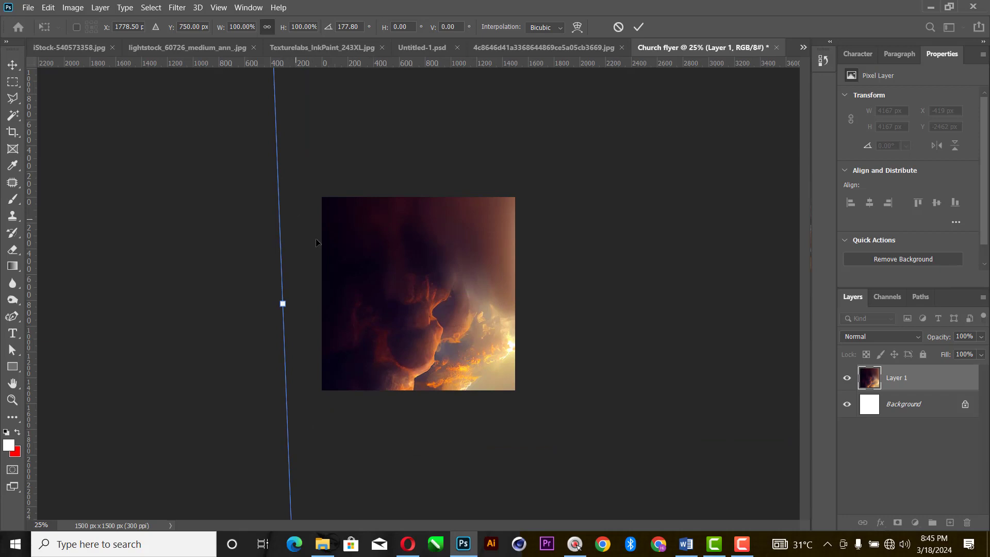
{"action": "left_click_drag", "start_coordinate": [223, 179], "coordinate": [228, 169]}
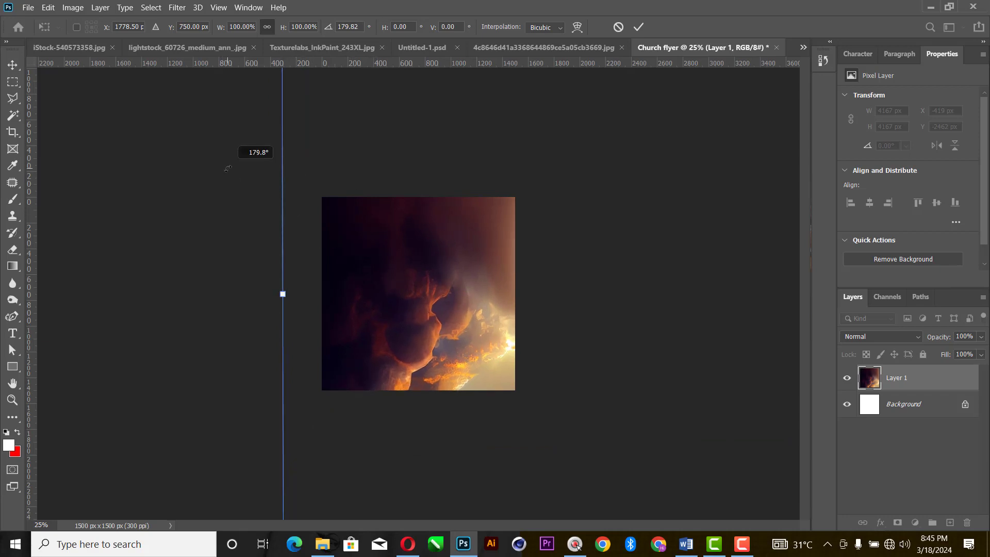
Step: Scale the image layer to about 113.8% and place its orange clouds diagonally across the canvas
{"action": "left_click_drag", "start_coordinate": [451, 259], "coordinate": [483, 215]}
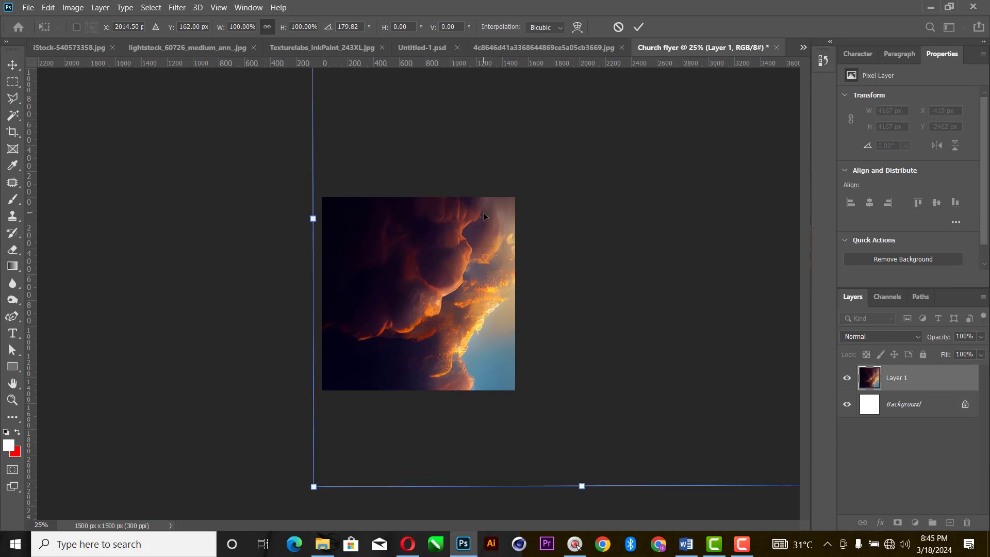
{"action": "left_click_drag", "start_coordinate": [312, 218], "coordinate": [240, 250]}
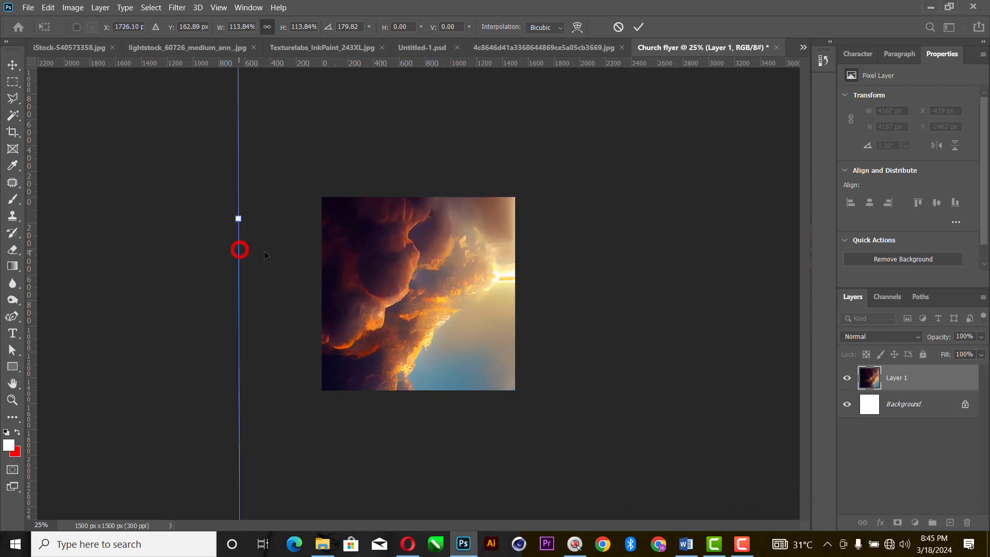
{"action": "left_click_drag", "start_coordinate": [495, 254], "coordinate": [562, 266]}
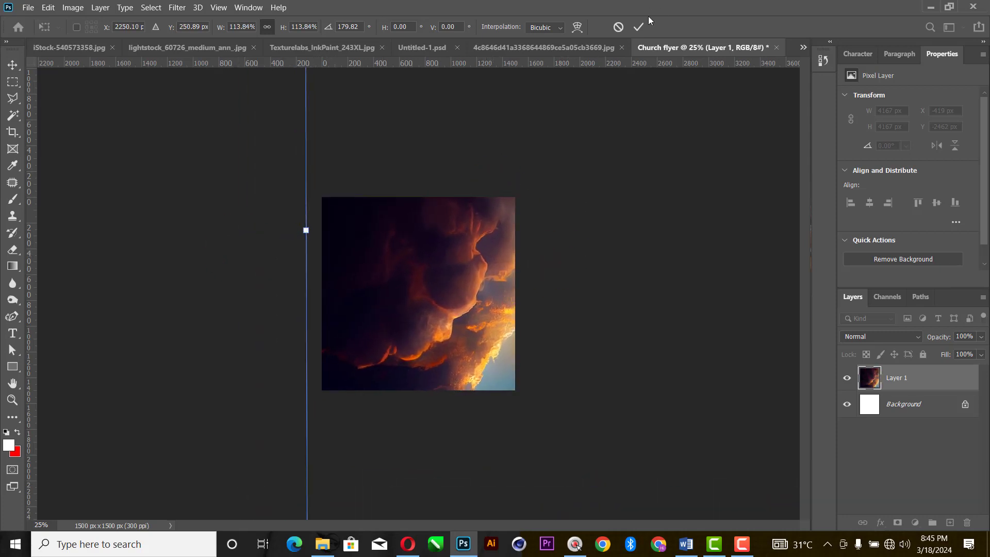
{"action": "left_click", "coordinate": [635, 28]}
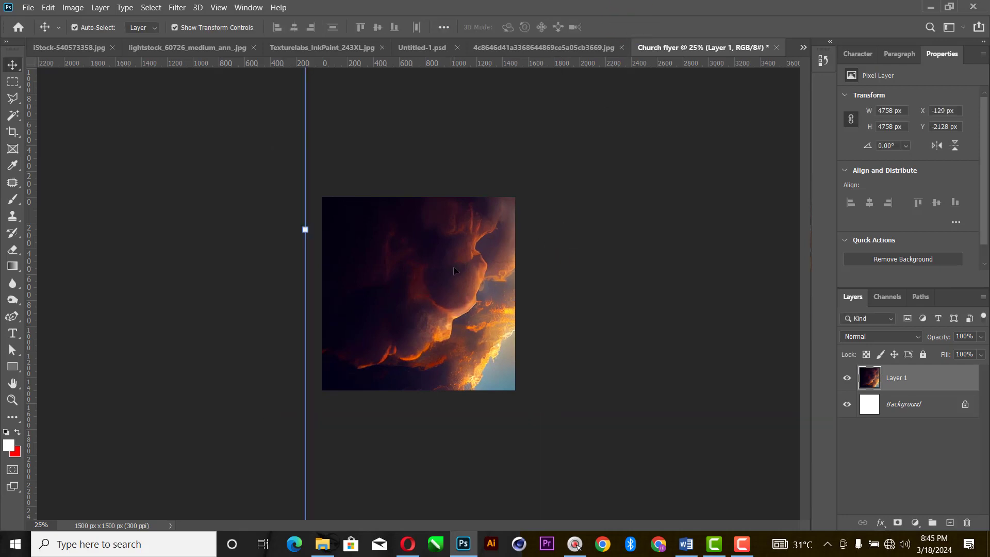
Step: Apply the Camera Raw Filter to Layer 1 with Blacks at -46, Shadows at -48 and a raised Contrast
{"action": "left_click", "coordinate": [168, 8]}
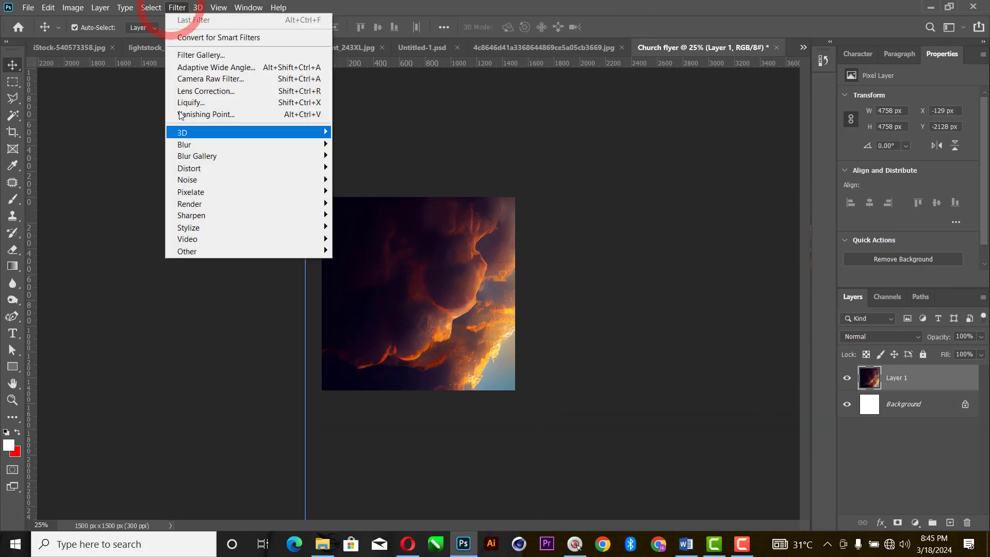
{"action": "left_click", "coordinate": [202, 80]}
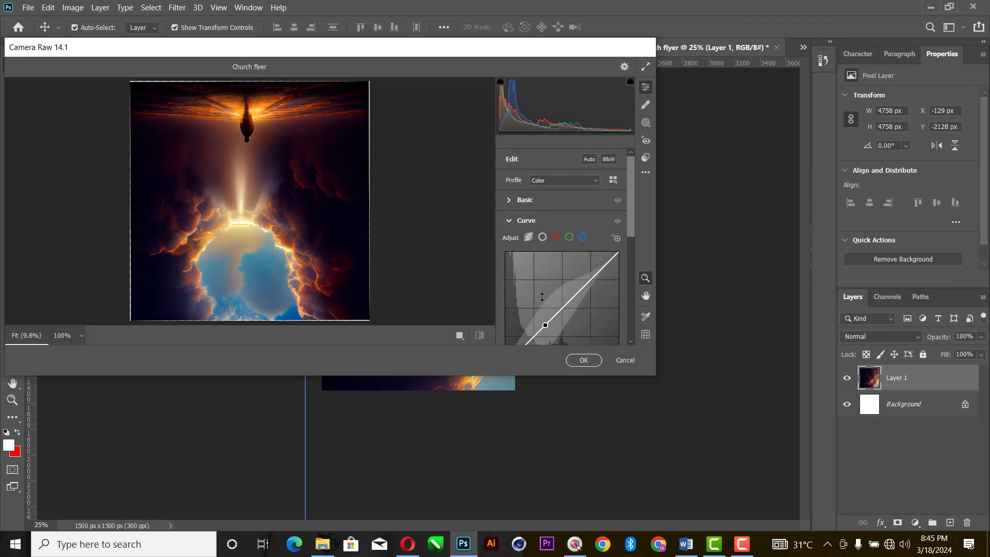
{"action": "left_click", "coordinate": [515, 200]}
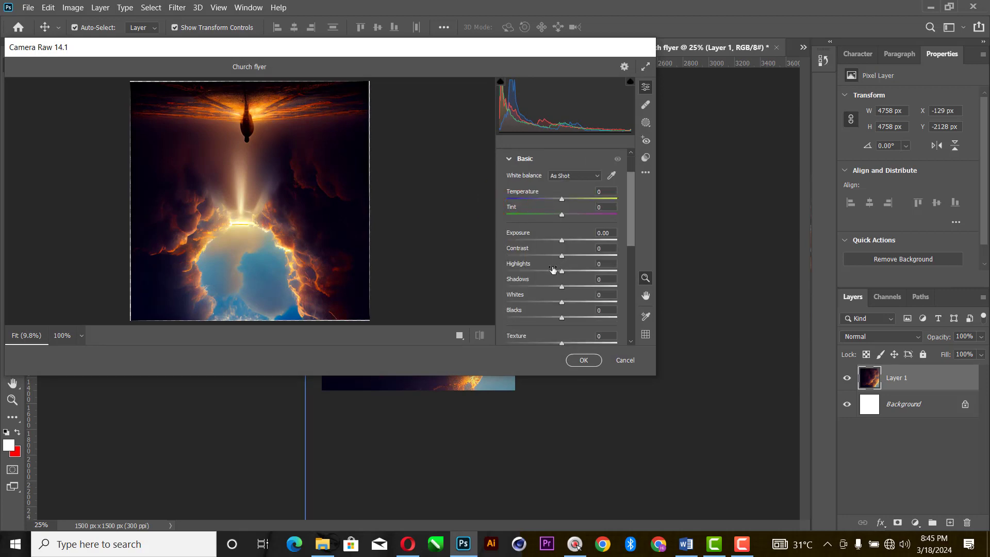
{"action": "left_click_drag", "start_coordinate": [562, 318], "coordinate": [535, 287]}
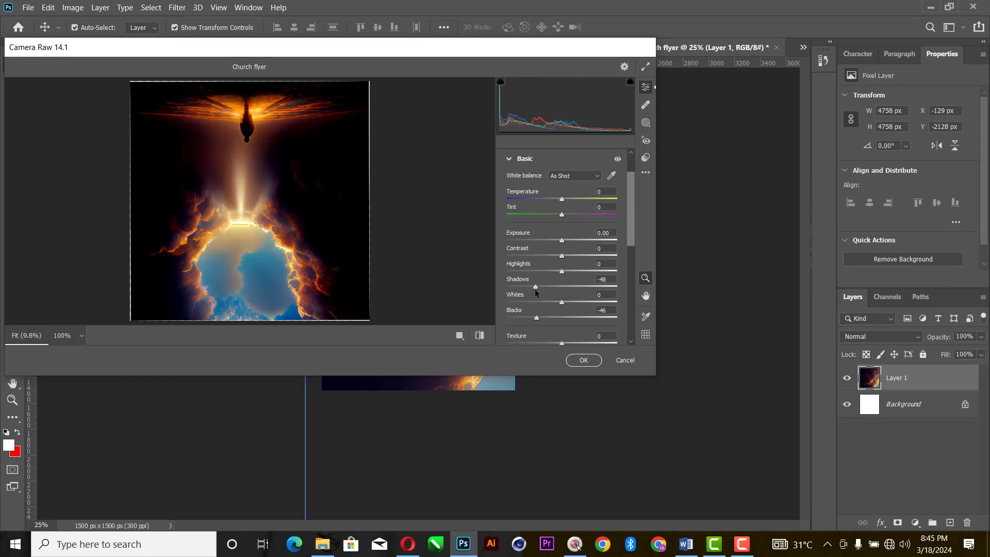
{"action": "left_click", "coordinate": [573, 255]}
{"action": "left_click", "coordinate": [583, 360]}
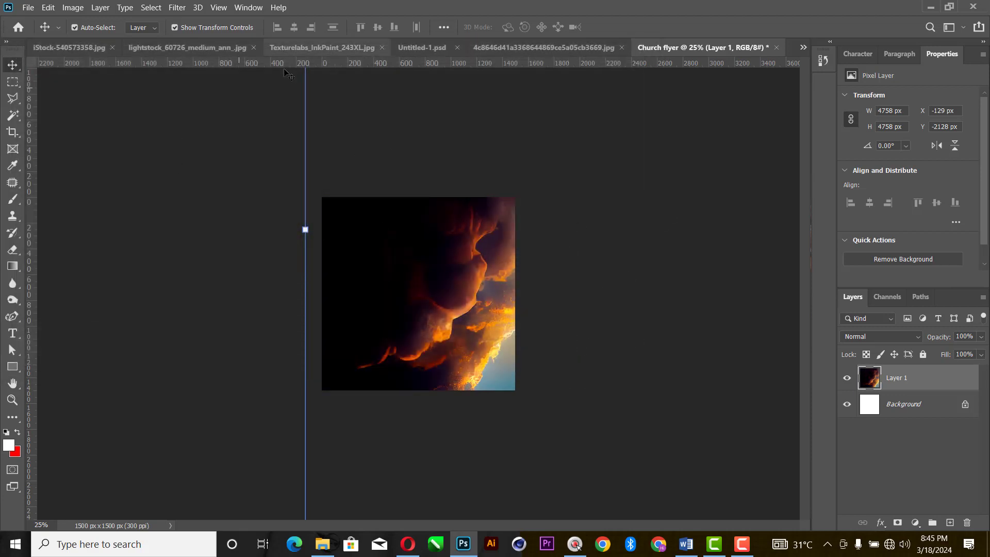
Step: Apply a Gaussian Blur with a 36-pixel radius to the cloud image layer
{"action": "left_click", "coordinate": [175, 7]}
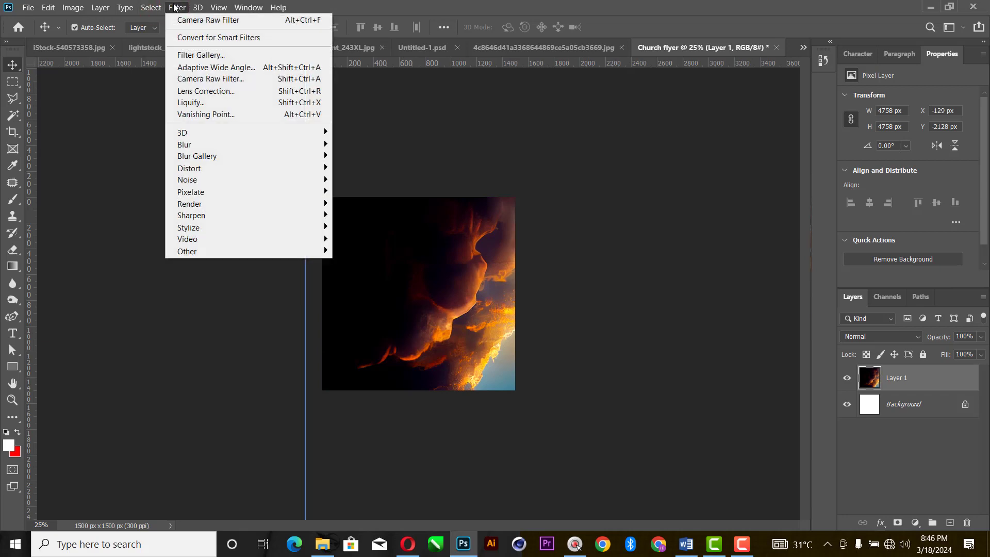
{"action": "left_click", "coordinate": [190, 145]}
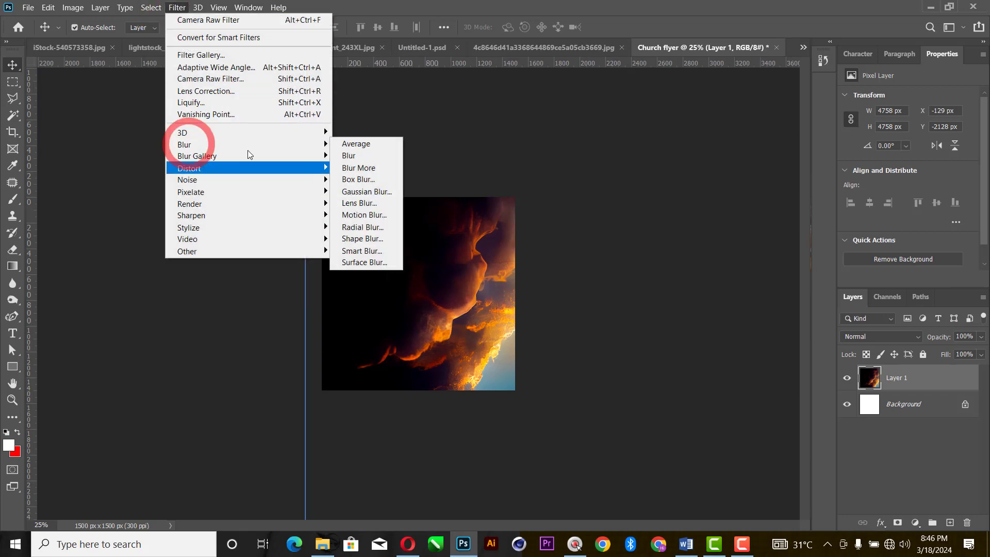
{"action": "left_click", "coordinate": [380, 193]}
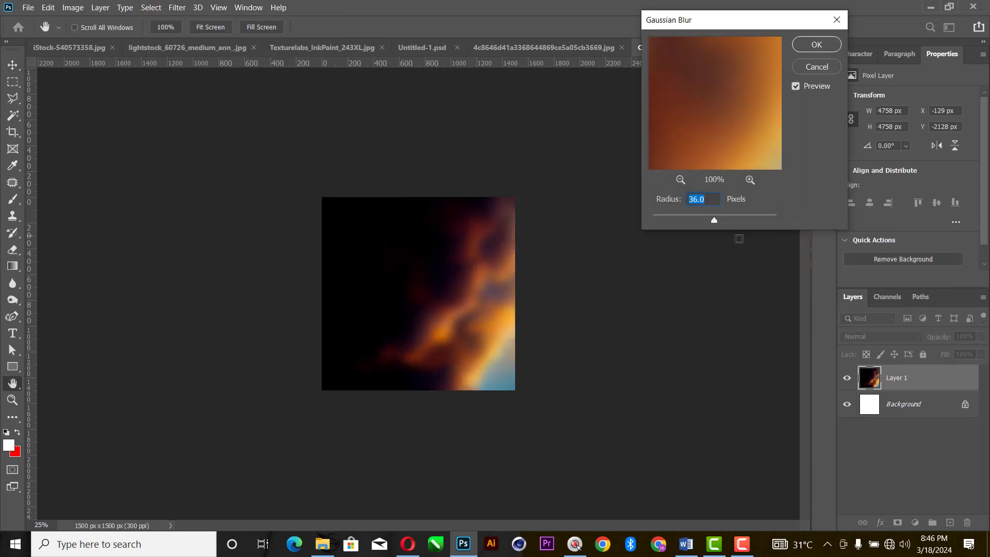
{"action": "left_click", "coordinate": [799, 47]}
Step: Rotate the blurred cloud layer to 90° and place it with its pale glow across the canvas top and darkness below
{"action": "key", "text": "v"}
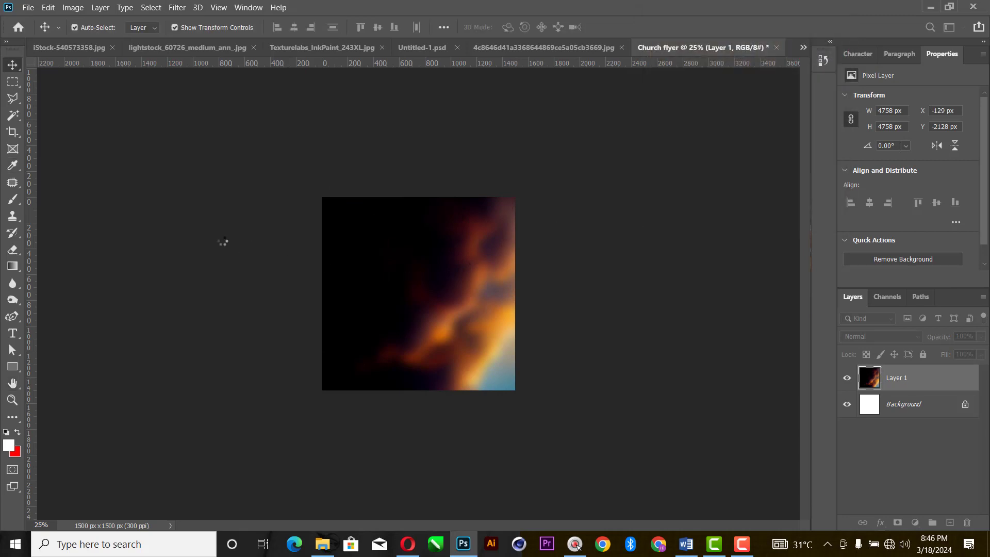
{"action": "left_click", "coordinate": [302, 215]}
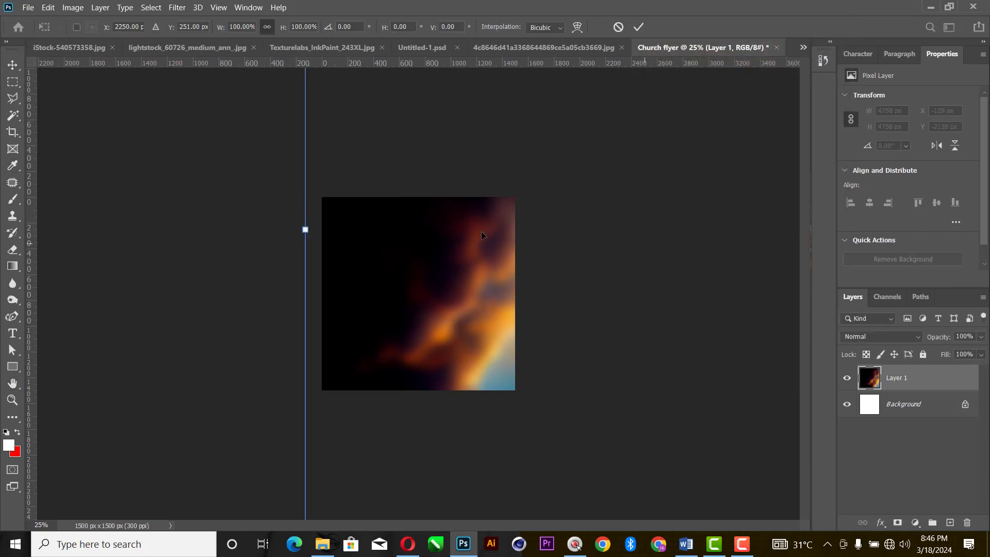
{"action": "key", "text": "Return"}
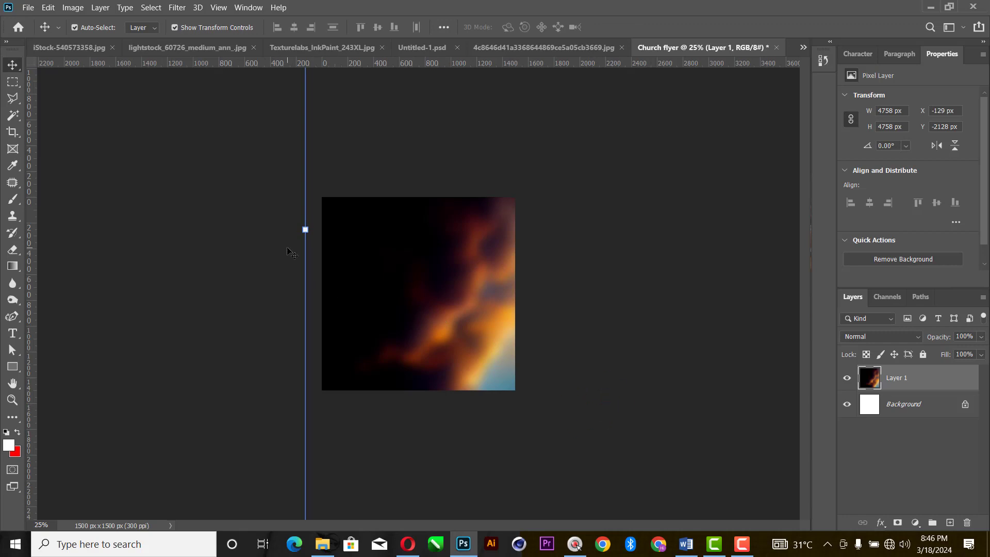
{"action": "left_click_drag", "start_coordinate": [294, 229], "coordinate": [735, 233]}
{"action": "key", "text": "shift"}
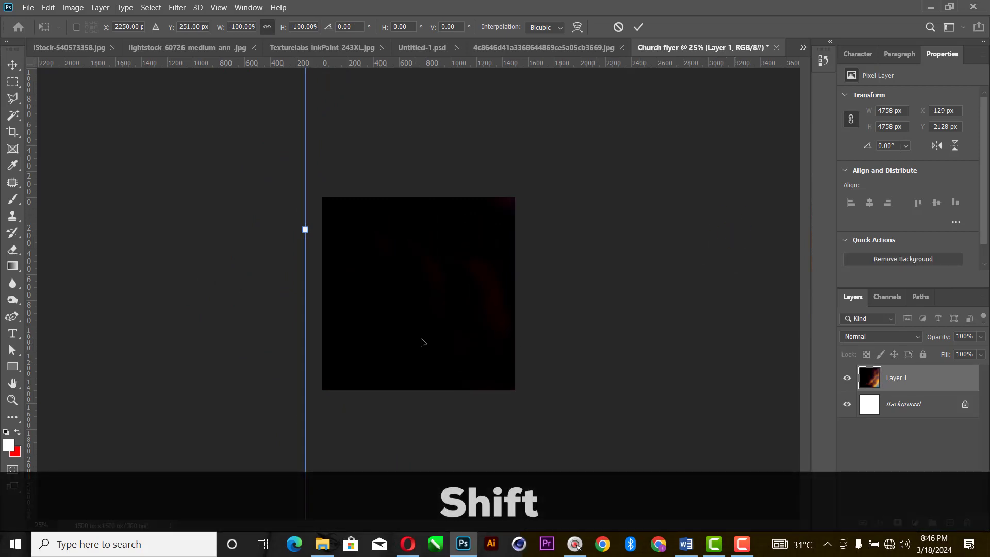
{"action": "left_click_drag", "start_coordinate": [421, 341], "coordinate": [443, 289]}
{"action": "left_click_drag", "start_coordinate": [397, 350], "coordinate": [493, 395]}
{"action": "left_click_drag", "start_coordinate": [787, 218], "coordinate": [394, 313]}
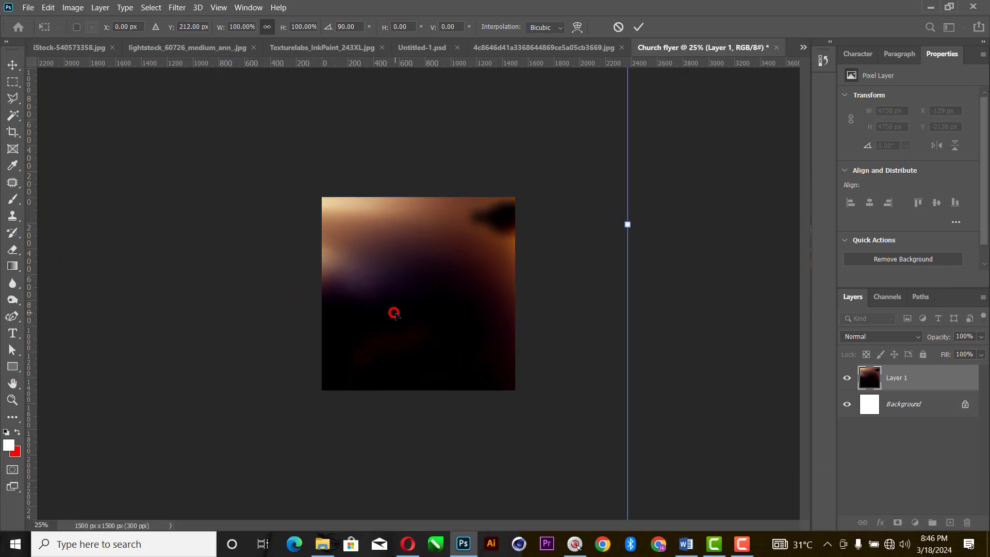
{"action": "key", "text": "Return"}
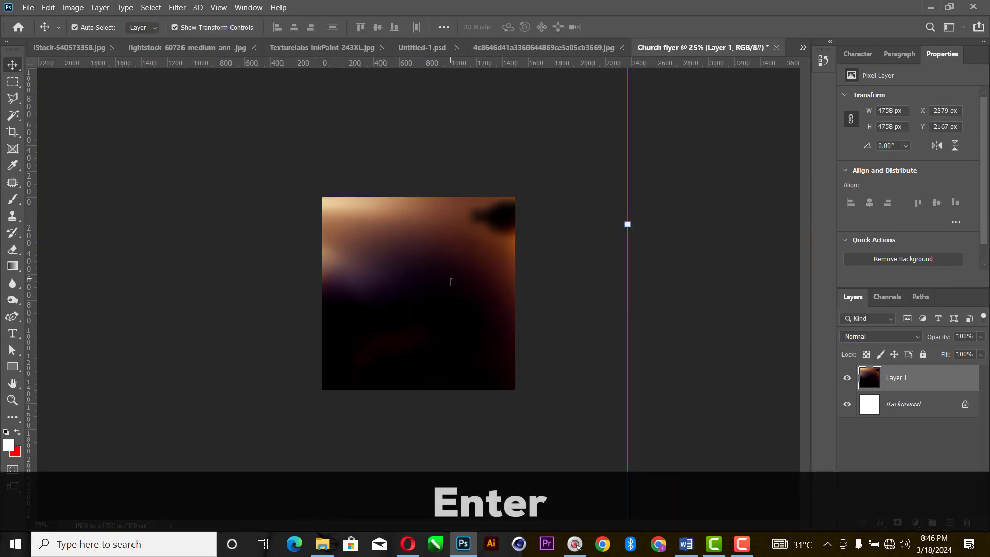
{"action": "left_click", "coordinate": [545, 140]}
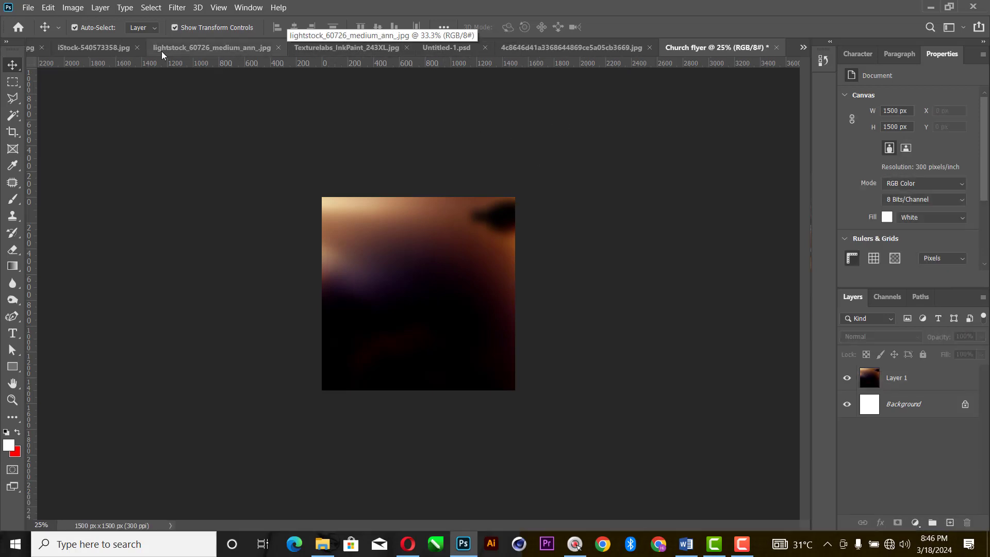
Step: Copy the worshippers photo lightstock_60726_medium_ann_.jpg into the Church flyer document as a new layer, and close the source image
{"action": "left_click_drag", "start_coordinate": [183, 51], "coordinate": [163, 157]}
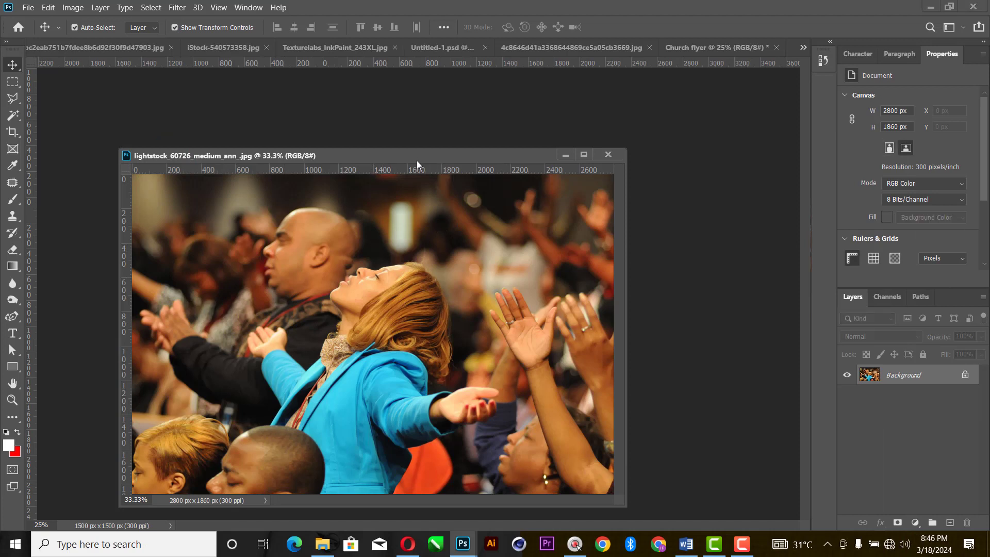
{"action": "left_click_drag", "start_coordinate": [415, 163], "coordinate": [410, 206]}
{"action": "left_click", "coordinate": [737, 46]}
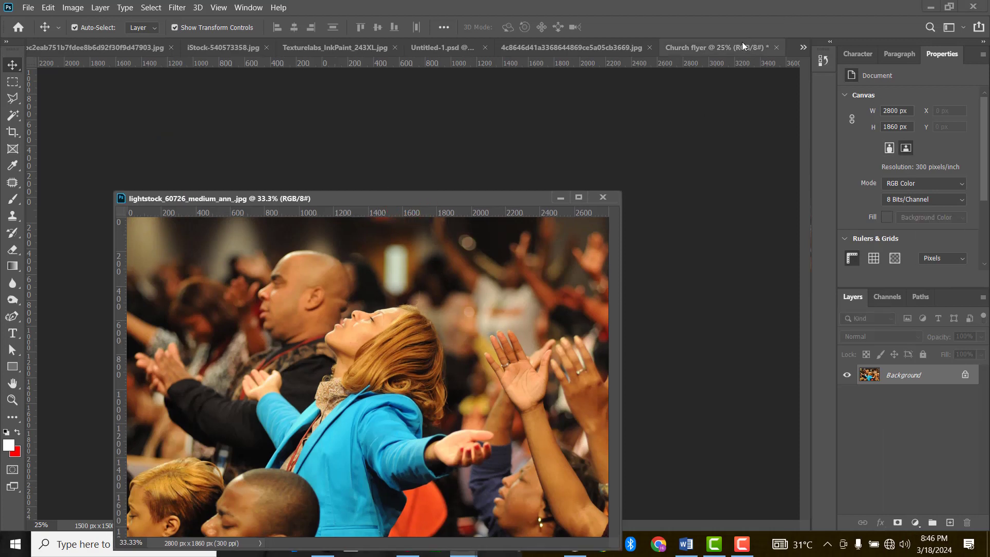
{"action": "left_click", "coordinate": [440, 312]}
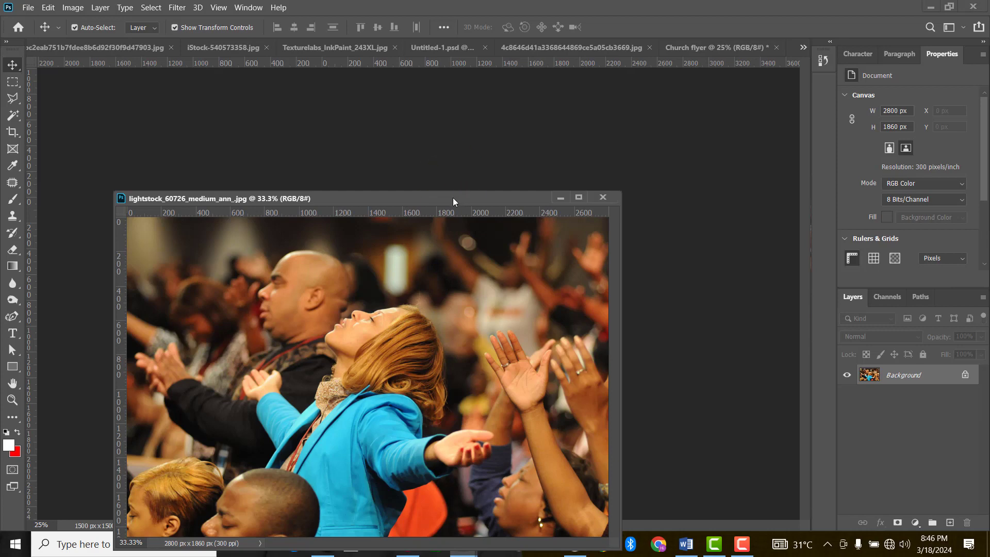
{"action": "left_click_drag", "start_coordinate": [452, 201], "coordinate": [946, 110]}
{"action": "left_click", "coordinate": [401, 274]}
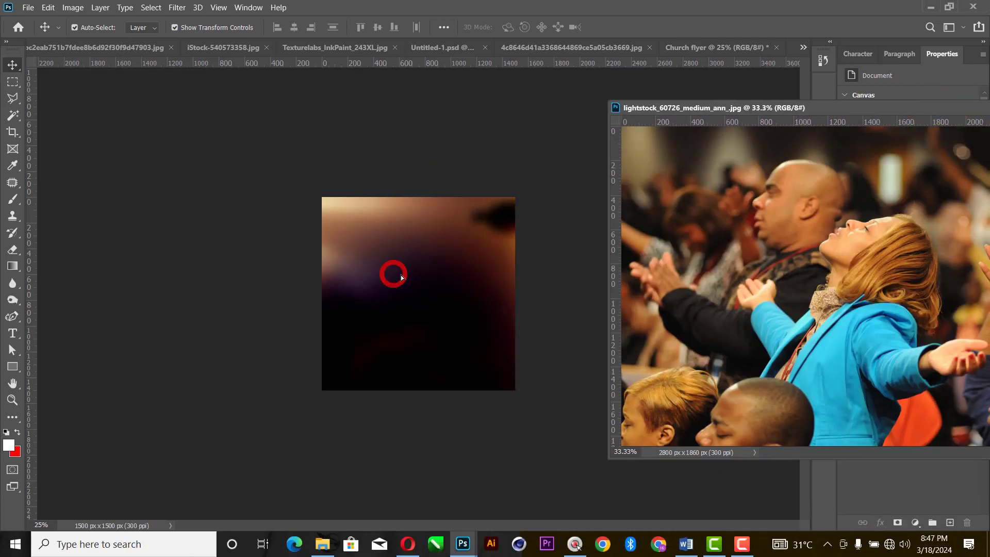
{"action": "left_click_drag", "start_coordinate": [772, 107], "coordinate": [382, 200]}
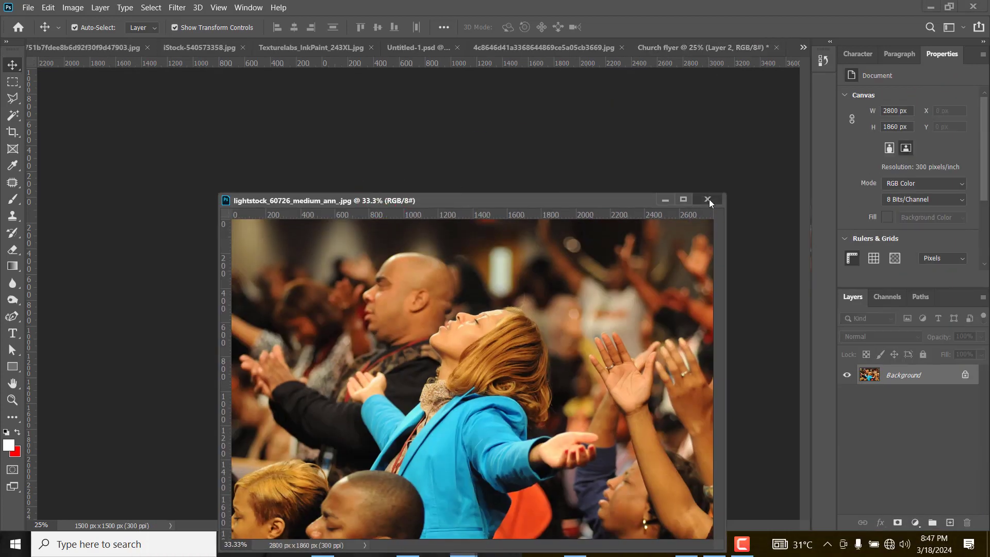
{"action": "left_click", "coordinate": [707, 199]}
Step: Scale the worshippers photo layer to 60% and place it over the upper-right part of the canvas
{"action": "left_click_drag", "start_coordinate": [235, 303], "coordinate": [384, 302]}
{"action": "left_click_drag", "start_coordinate": [465, 263], "coordinate": [461, 230]}
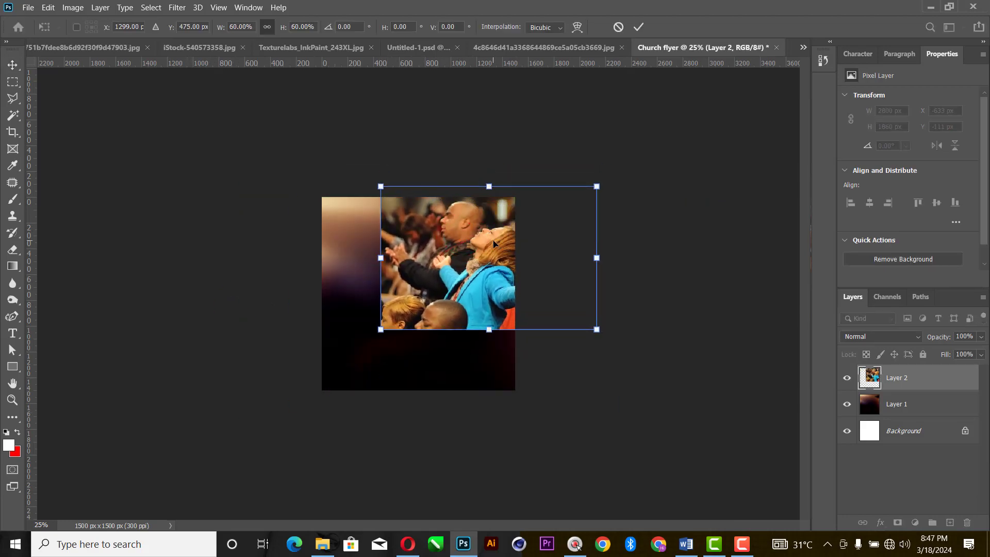
{"action": "key", "text": "ctrl+minus"}
{"action": "key", "text": "ctrl+equal"}
{"action": "key", "text": "ctrl+equal"}
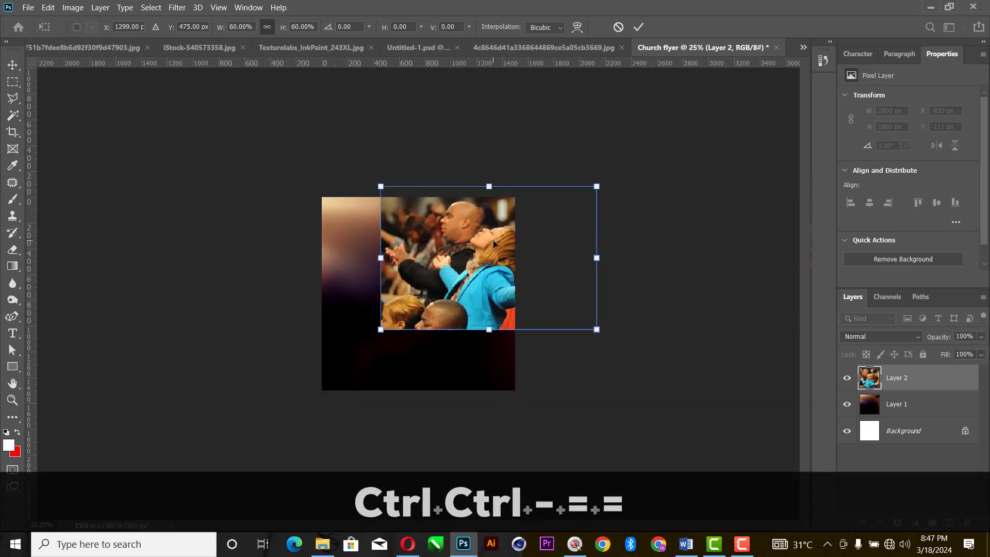
{"action": "key", "text": "ctrl+equal"}
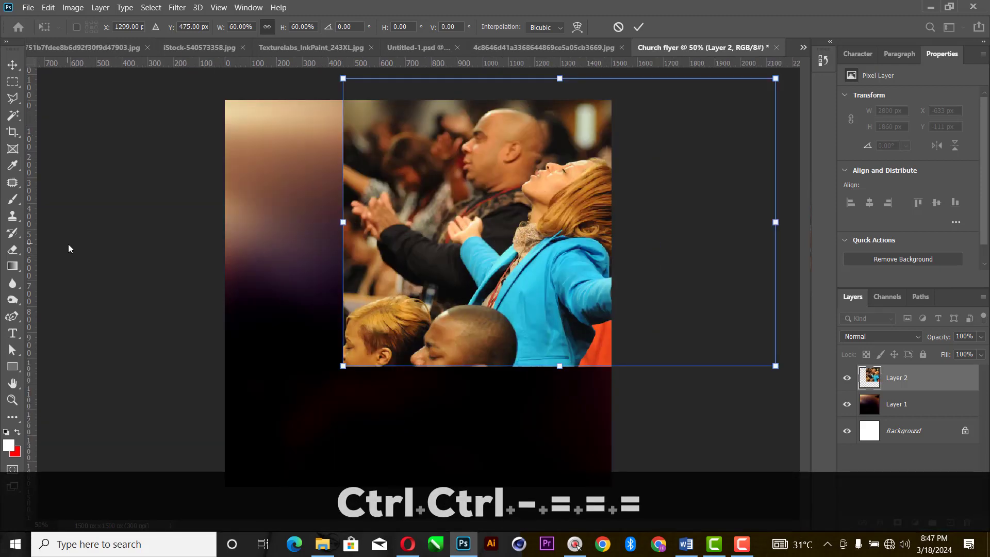
{"action": "key", "text": "Return"}
Step: Scale the worshippers photo down to about 1189 × 790 px and align it with the canvas top at about X 640 px
{"action": "left_click_drag", "start_coordinate": [600, 263], "coordinate": [562, 223]}
{"action": "left_click_drag", "start_coordinate": [305, 328], "coordinate": [386, 276]}
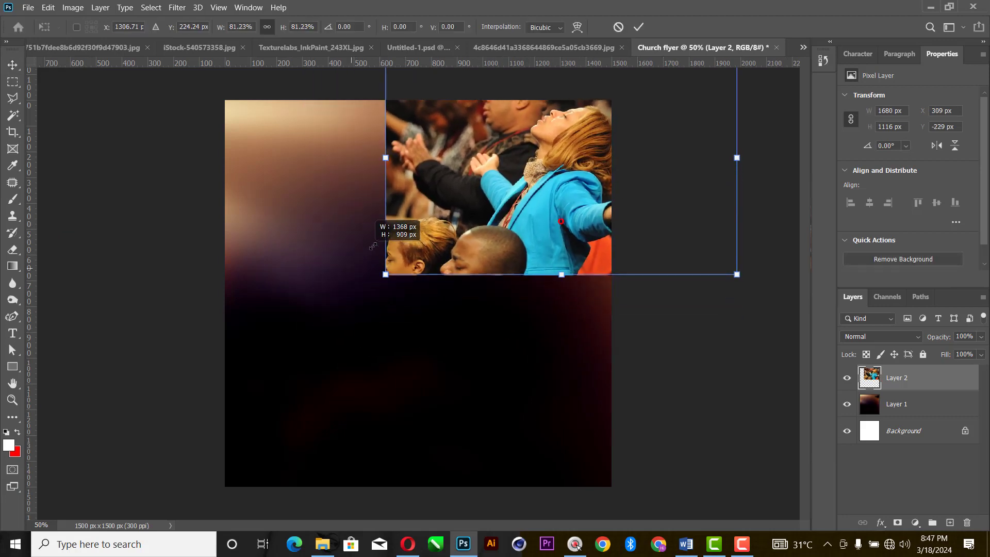
{"action": "left_click_drag", "start_coordinate": [582, 209], "coordinate": [563, 222]}
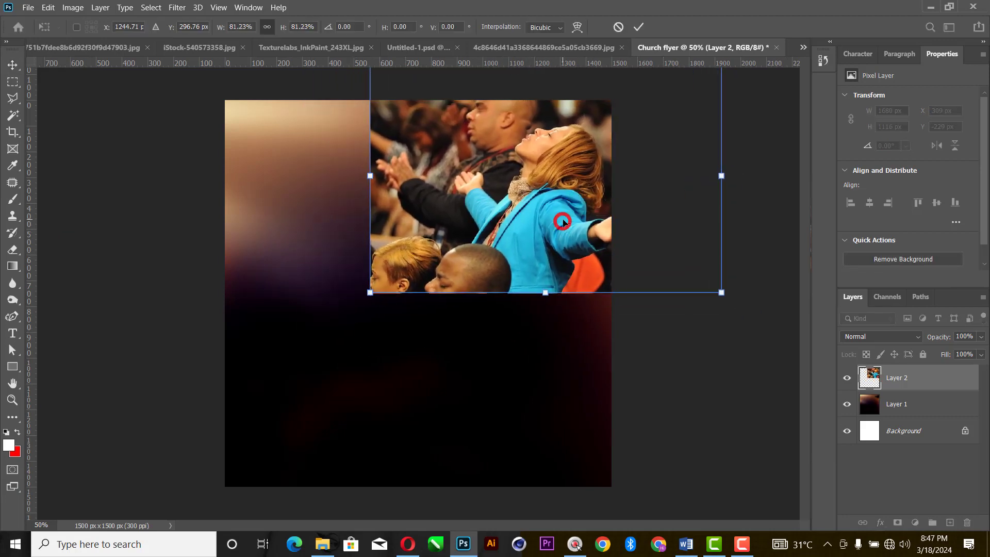
{"action": "left_click_drag", "start_coordinate": [592, 135], "coordinate": [592, 165]}
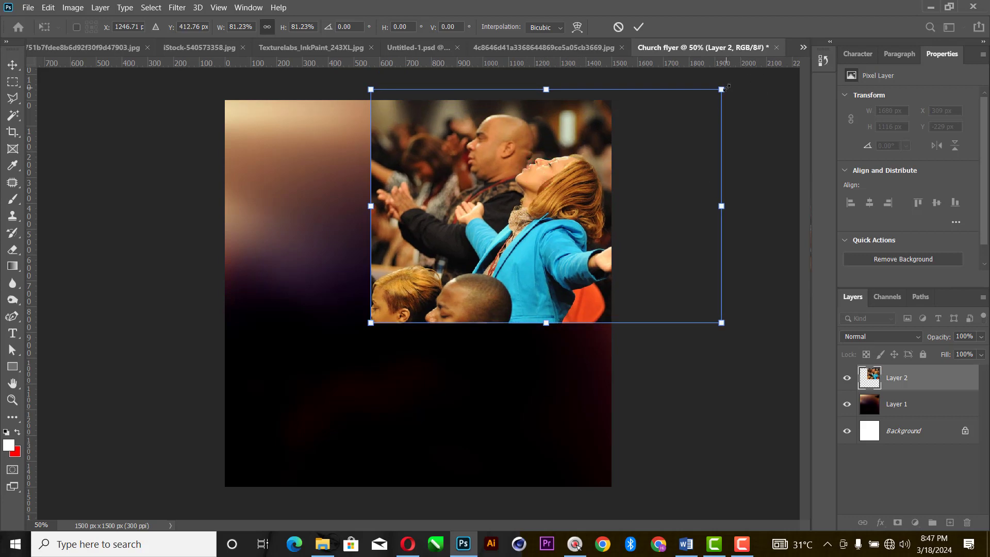
{"action": "left_click_drag", "start_coordinate": [726, 89], "coordinate": [670, 101]}
{"action": "left_click_drag", "start_coordinate": [516, 199], "coordinate": [536, 179]}
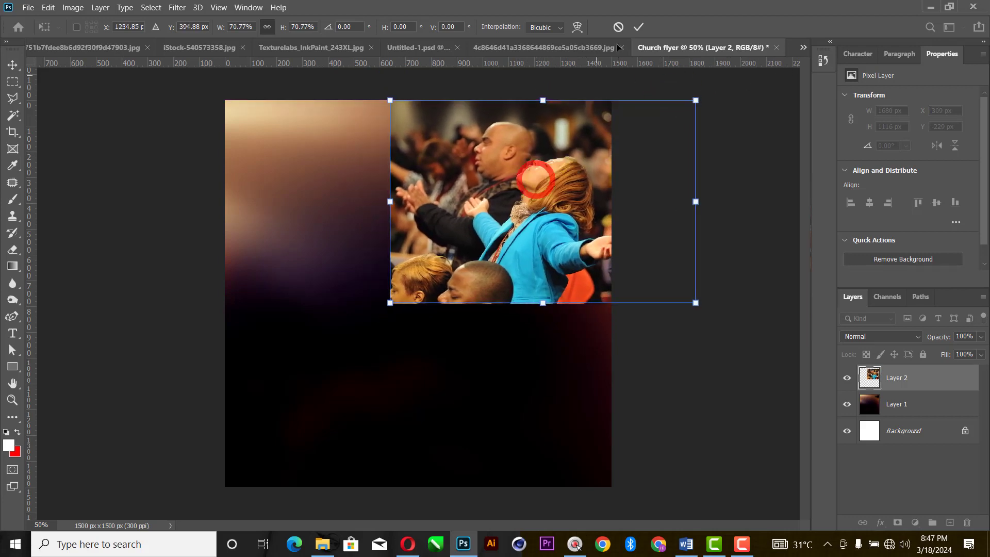
{"action": "left_click", "coordinate": [638, 27]}
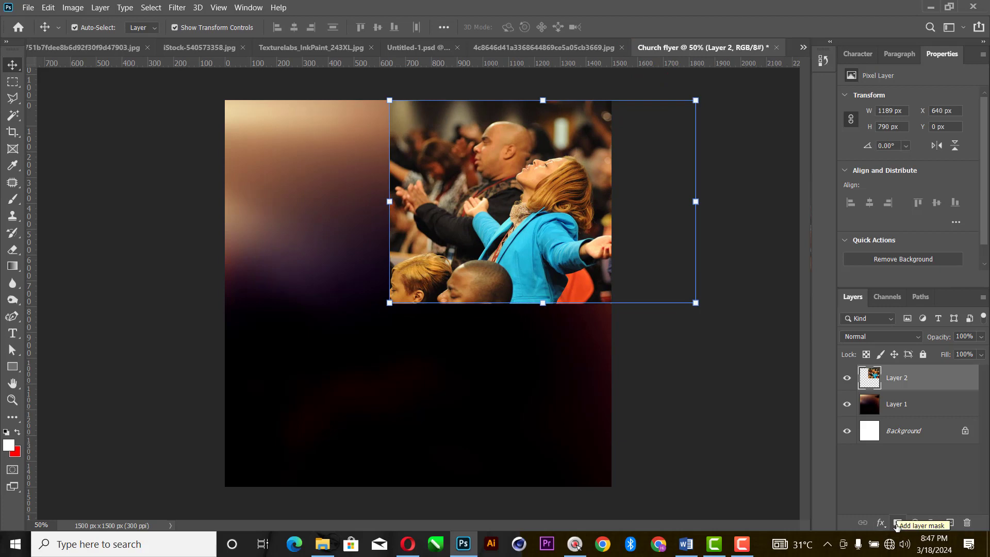
Step: Add a layer mask to Layer 2 and paint out the photo's left and bottom edges with a soft 300 px black brush
{"action": "left_click", "coordinate": [897, 523]}
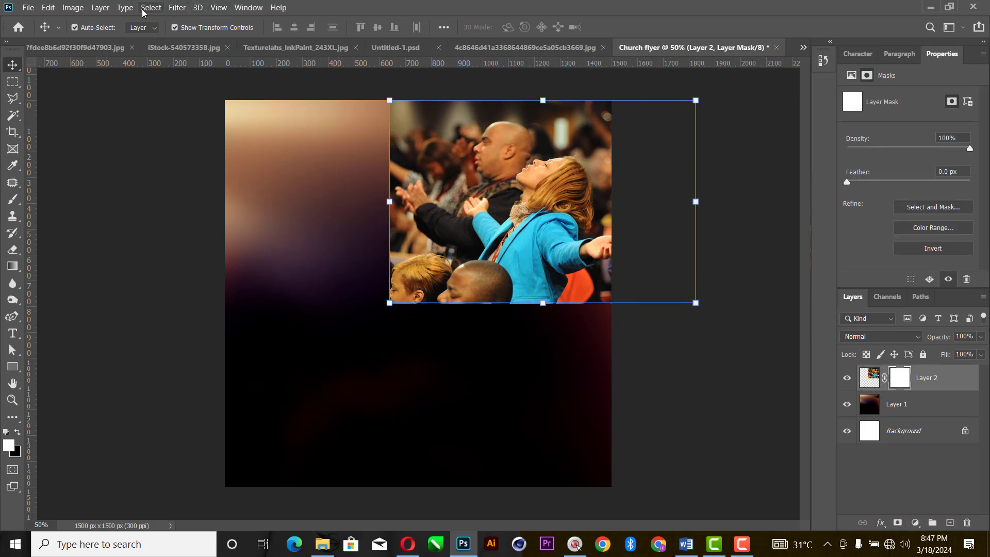
{"action": "key", "text": "b"}
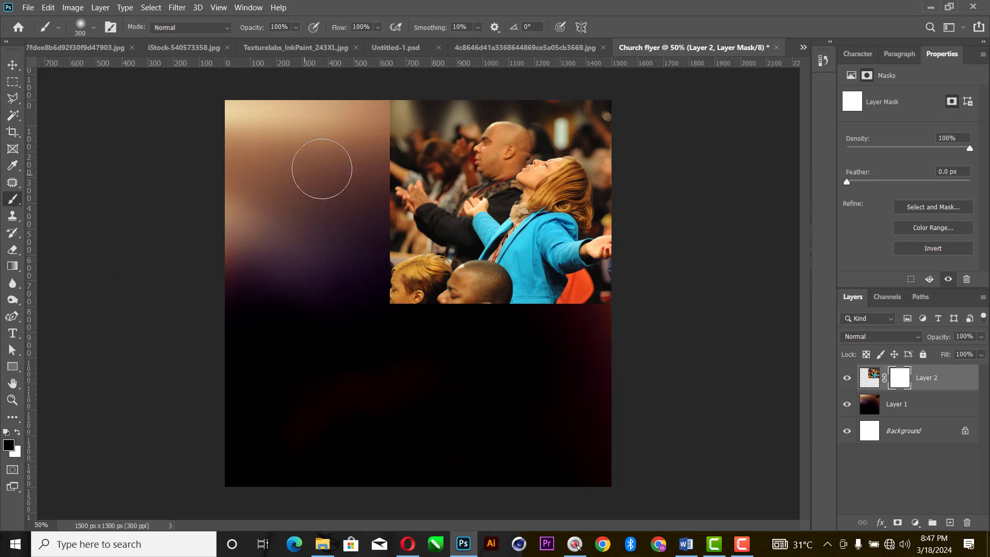
{"action": "mouse_move", "coordinate": [389, 104]}
{"action": "left_mouse_down"}
{"action": "mouse_move", "coordinate": [348, 304]}
{"action": "mouse_move", "coordinate": [374, 128]}
{"action": "left_mouse_up"}
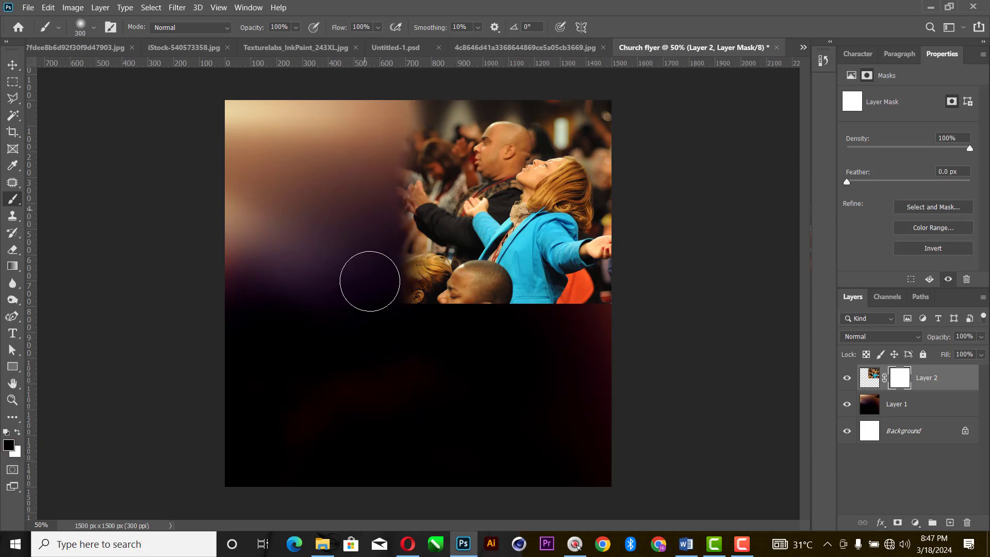
{"action": "mouse_move", "coordinate": [369, 281]}
{"action": "left_mouse_down"}
{"action": "mouse_move", "coordinate": [395, 320]}
{"action": "mouse_move", "coordinate": [636, 345]}
{"action": "mouse_move", "coordinate": [457, 327]}
{"action": "mouse_move", "coordinate": [556, 334]}
{"action": "mouse_move", "coordinate": [486, 316]}
{"action": "mouse_move", "coordinate": [581, 327]}
{"action": "mouse_move", "coordinate": [682, 318]}
{"action": "mouse_move", "coordinate": [554, 318]}
{"action": "left_mouse_up"}
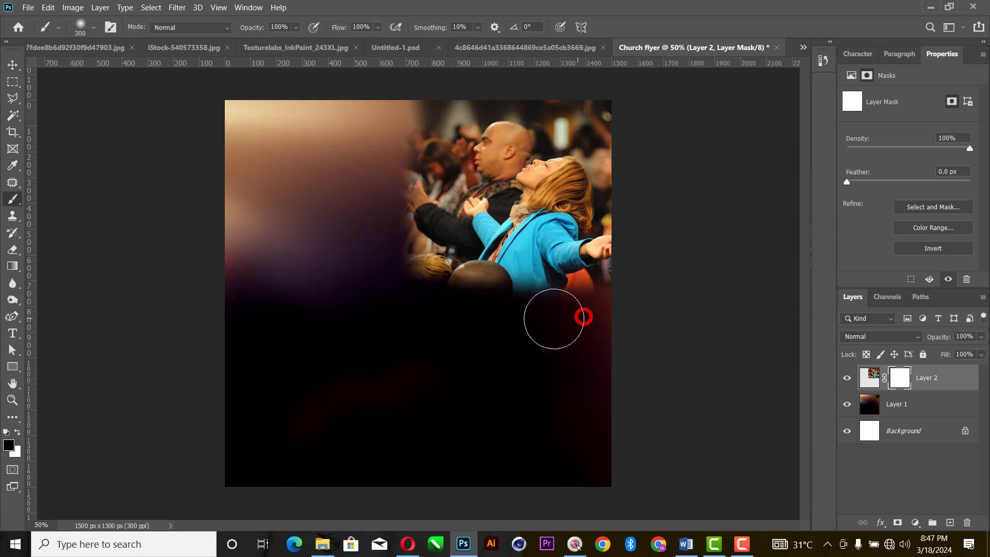
{"action": "left_click", "coordinate": [73, 7]}
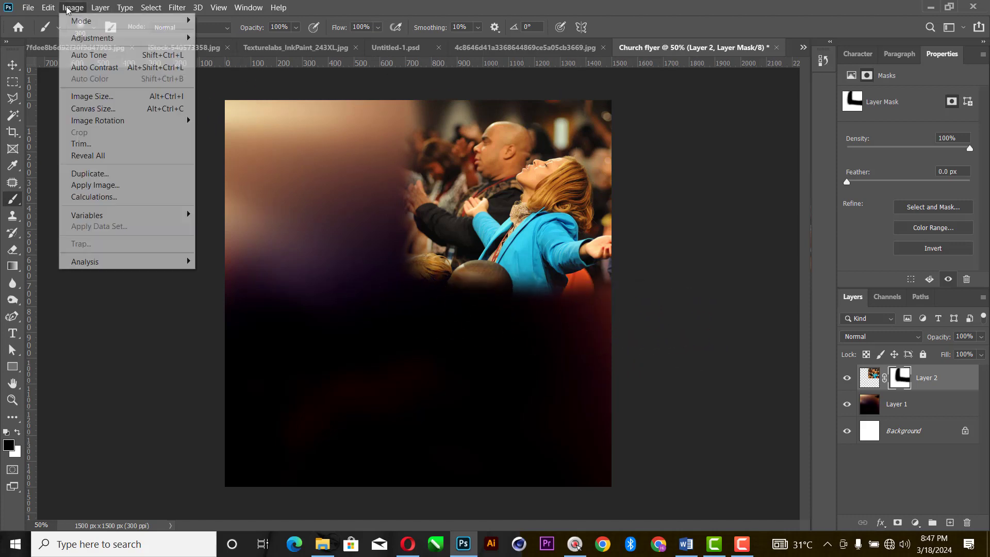
{"action": "left_click", "coordinate": [104, 39]}
{"action": "left_click", "coordinate": [542, 257]}
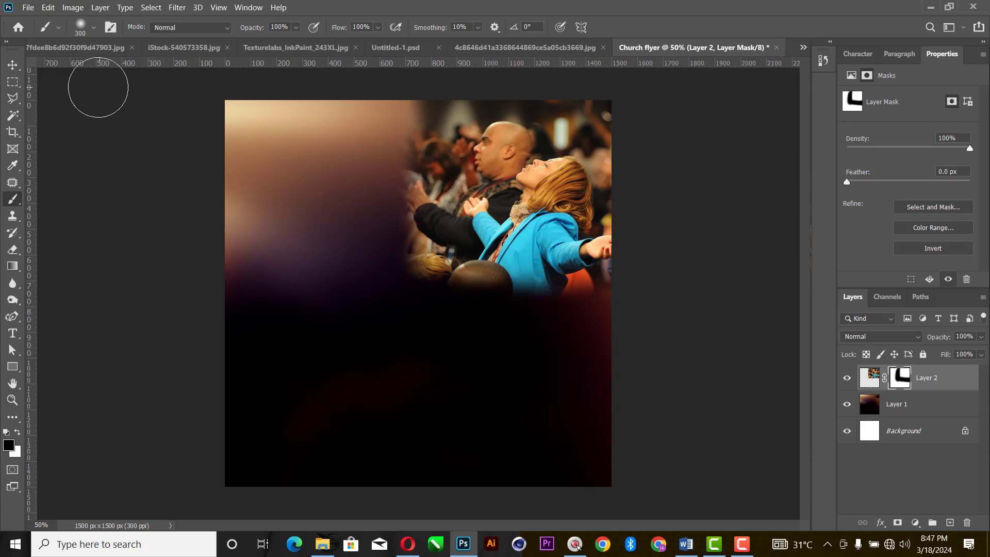
{"action": "left_click", "coordinate": [13, 65]}
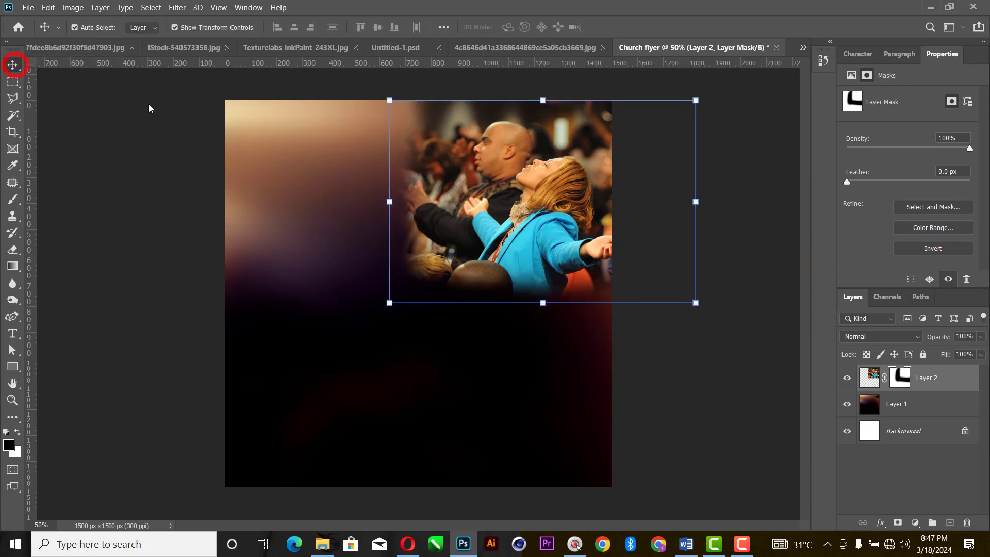
{"action": "left_click", "coordinate": [65, 8]}
{"action": "left_click", "coordinate": [103, 38]}
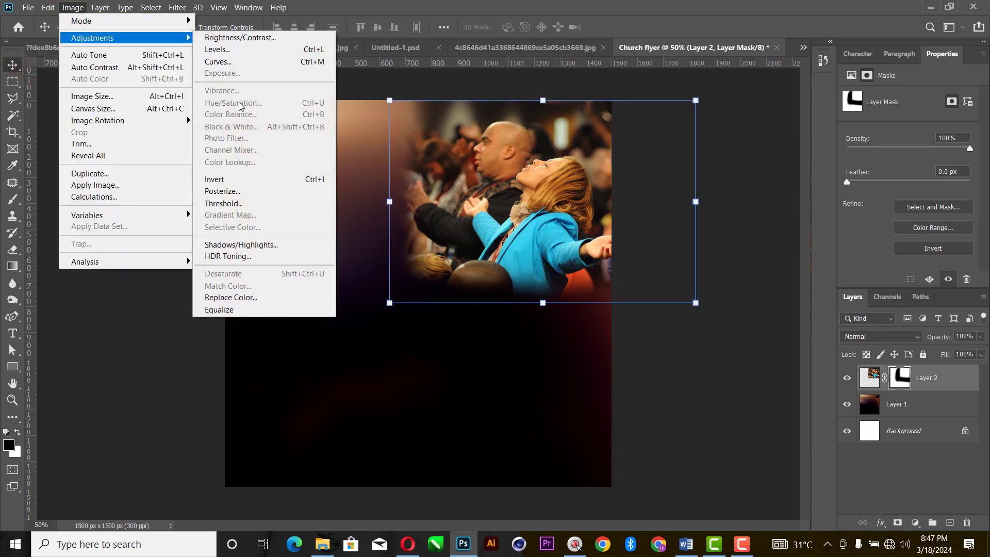
{"action": "left_click", "coordinate": [500, 197]}
Step: Convert the image on Layer 2, not its mask, to black and white using the Default preset
{"action": "left_click", "coordinate": [869, 378]}
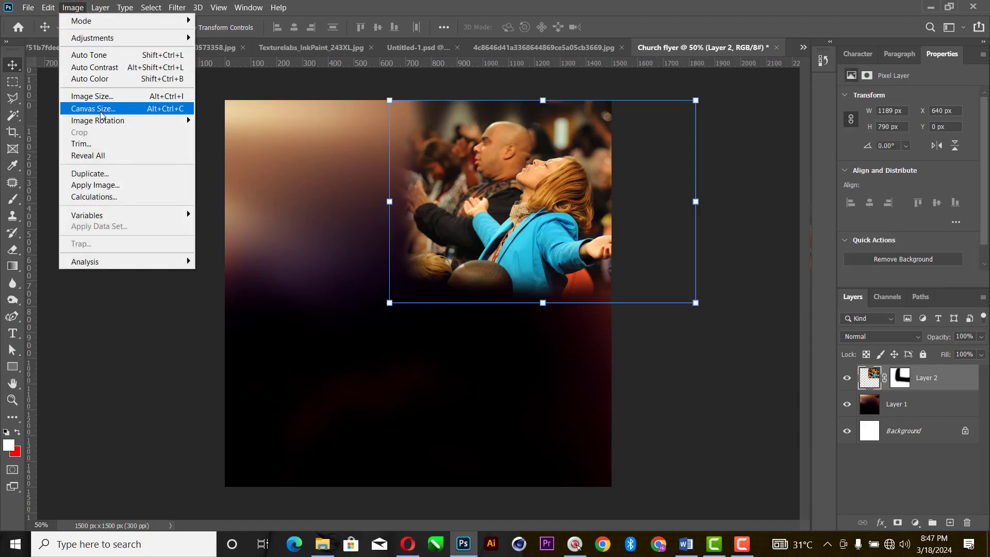
{"action": "mouse_move", "coordinate": [103, 37]}
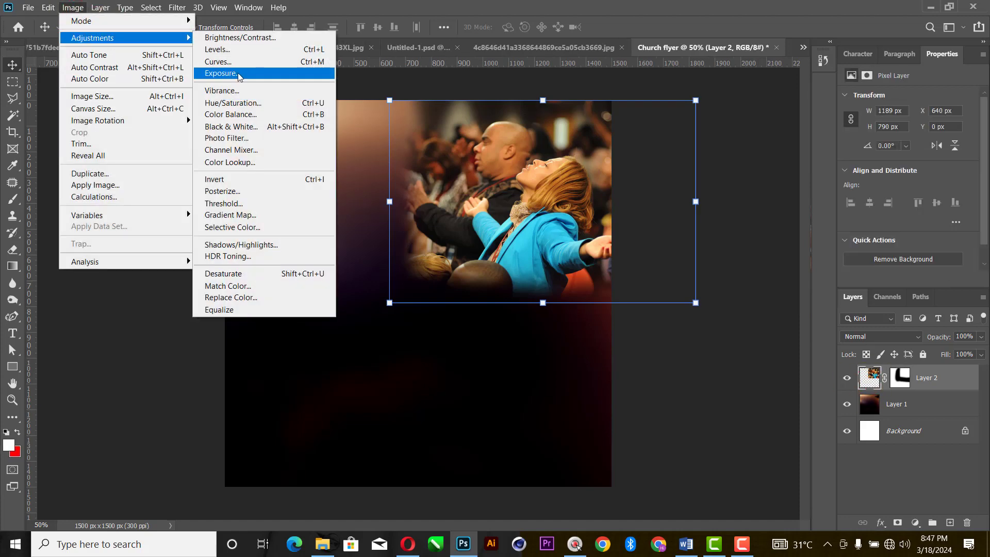
{"action": "left_click", "coordinate": [231, 127]}
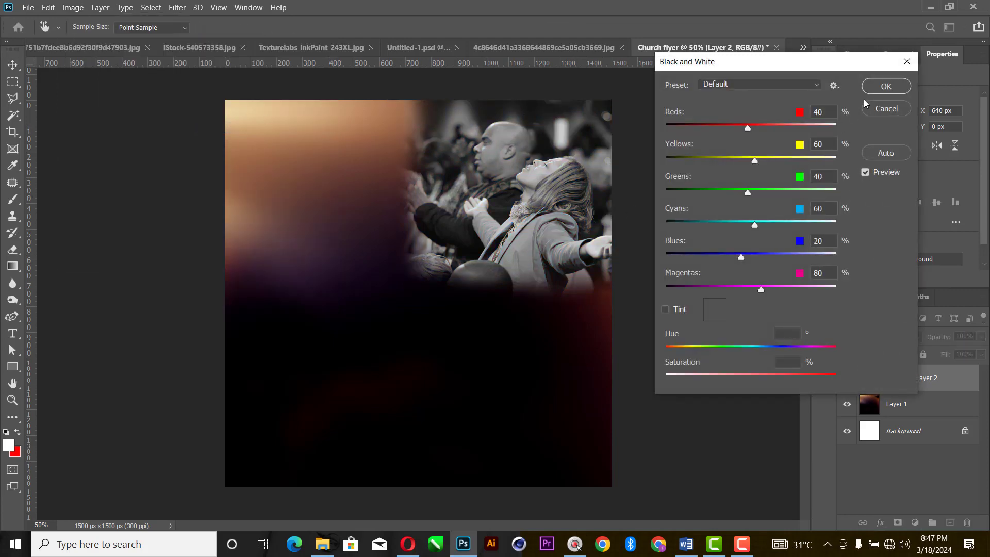
{"action": "left_click", "coordinate": [886, 86]}
Step: Set Layer 2's blend mode to Soft Light and move the photo to about X 694 px, Y -40 px
{"action": "left_click", "coordinate": [882, 337]}
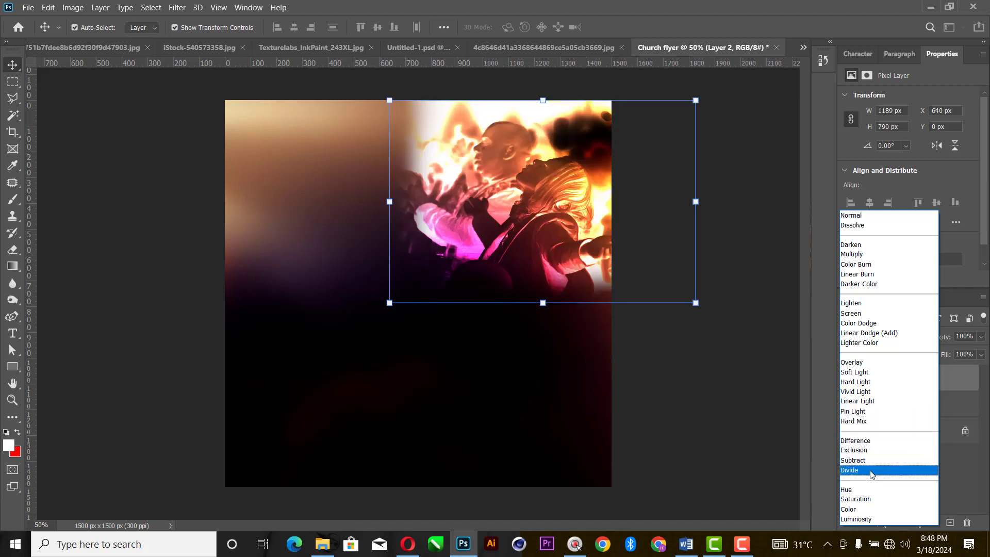
{"action": "left_click", "coordinate": [864, 371]}
{"action": "left_click", "coordinate": [728, 221]}
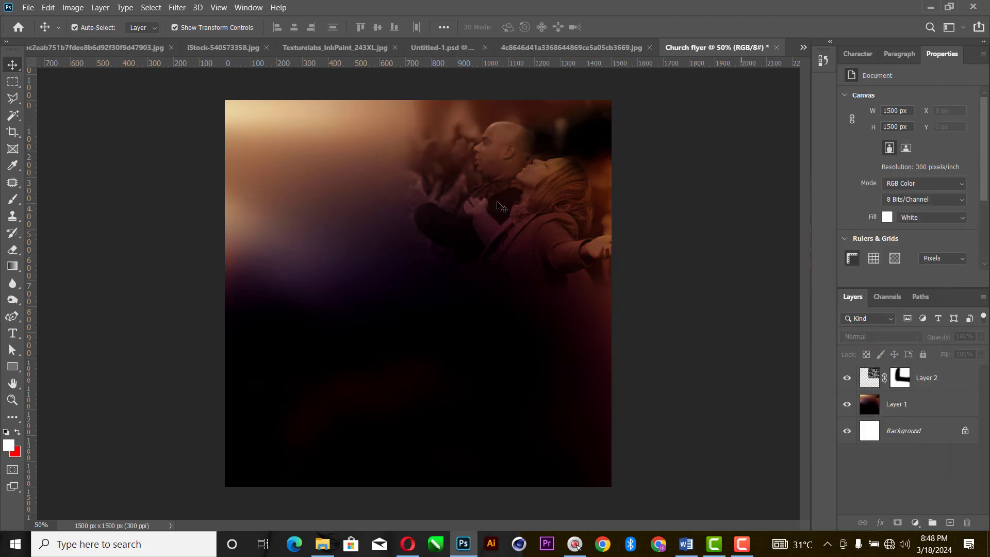
{"action": "left_click_drag", "start_coordinate": [498, 202], "coordinate": [547, 210]}
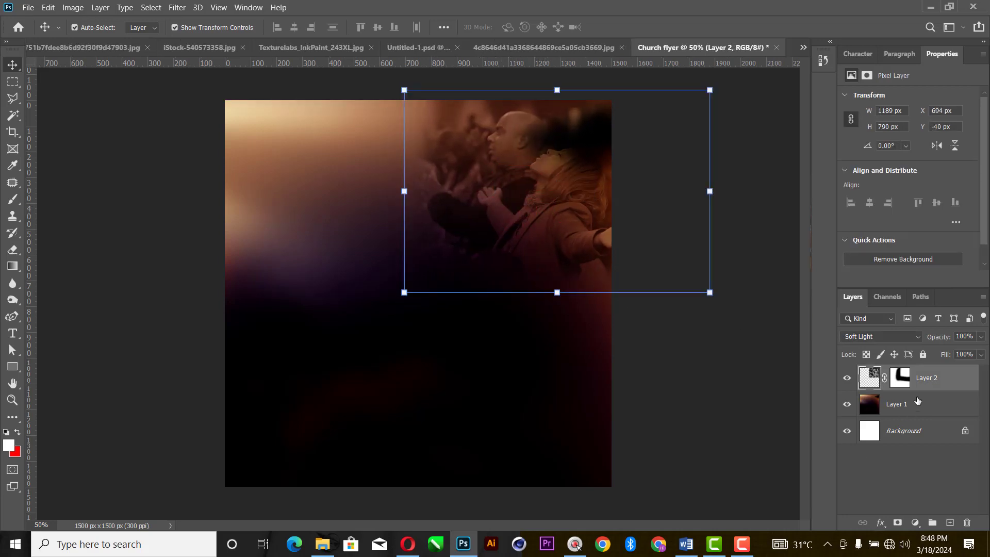
Step: Copy the hanging-lamps image into the Church flyer as a new layer and place it over the canvas's upper-left corner, at about X -126, Y -40 px
{"action": "left_click_drag", "start_coordinate": [59, 48], "coordinate": [51, 178]}
{"action": "left_click_drag", "start_coordinate": [82, 356], "coordinate": [412, 277]}
{"action": "left_click", "coordinate": [244, 177]}
{"action": "left_click_drag", "start_coordinate": [492, 234], "coordinate": [312, 166]}
Step: Apply the Camera Raw filter to the hanging-lamps layer with Contrast +45, Blacks -7 and Vibrance +30
{"action": "left_click", "coordinate": [177, 8]}
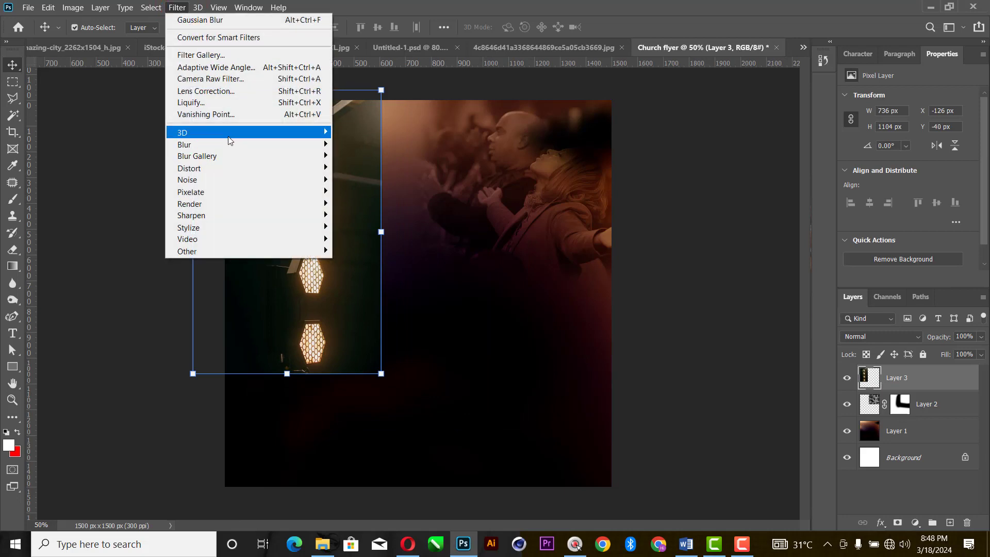
{"action": "left_click", "coordinate": [216, 78]}
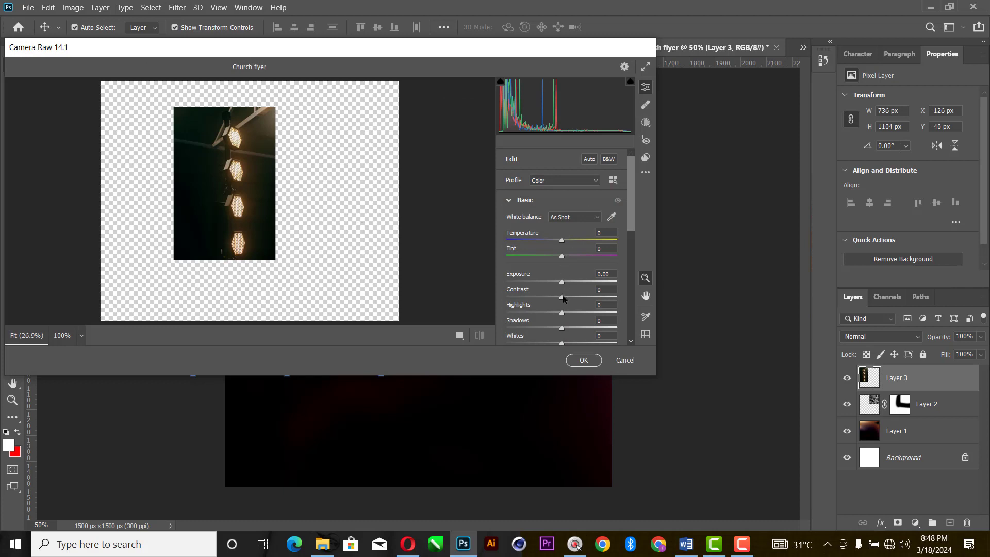
{"action": "mouse_move", "coordinate": [563, 298]}
{"action": "left_mouse_down"}
{"action": "mouse_move", "coordinate": [590, 296]}
{"action": "mouse_move", "coordinate": [539, 310]}
{"action": "mouse_move", "coordinate": [554, 312]}
{"action": "left_mouse_up"}
{"action": "scroll", "coordinate": [565, 312], "scroll_direction": "down", "scroll_amount": 1}
{"action": "scroll", "coordinate": [555, 311], "scroll_direction": "down", "scroll_amount": 1}
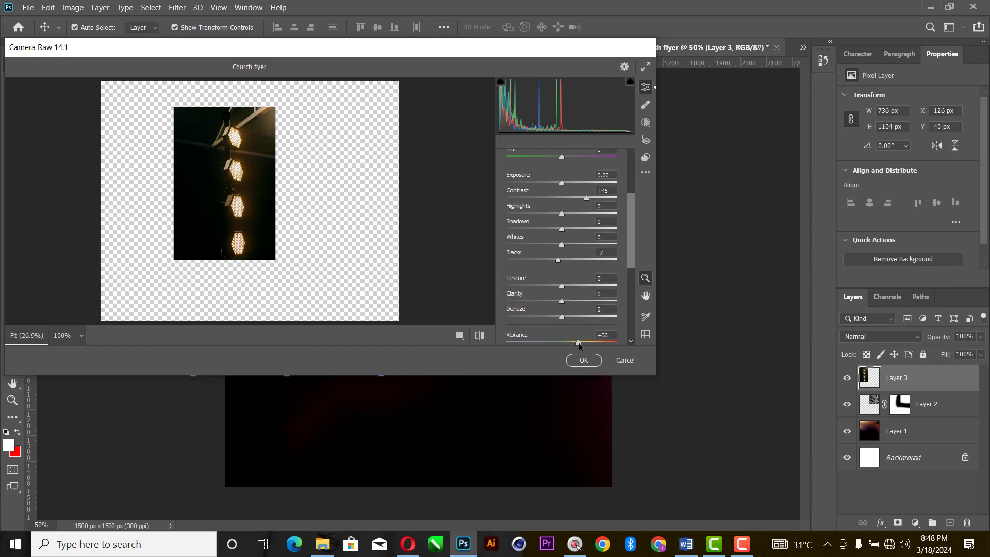
{"action": "left_click", "coordinate": [583, 360]}
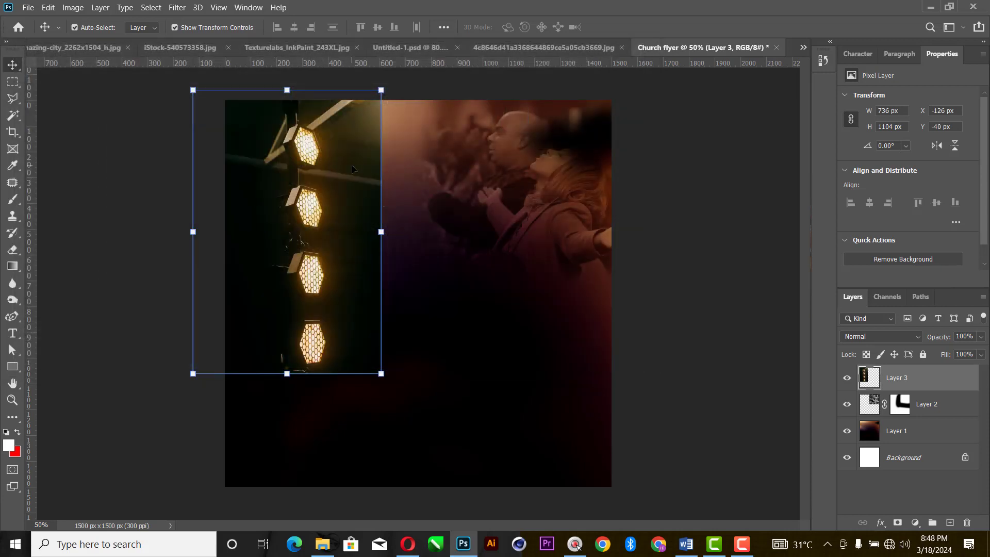
Step: Rotate the hanging-lamps photo about 27.6° clockwise and scale it to about 145% over the canvas's upper-left area
{"action": "left_click_drag", "start_coordinate": [390, 90], "coordinate": [497, 127]}
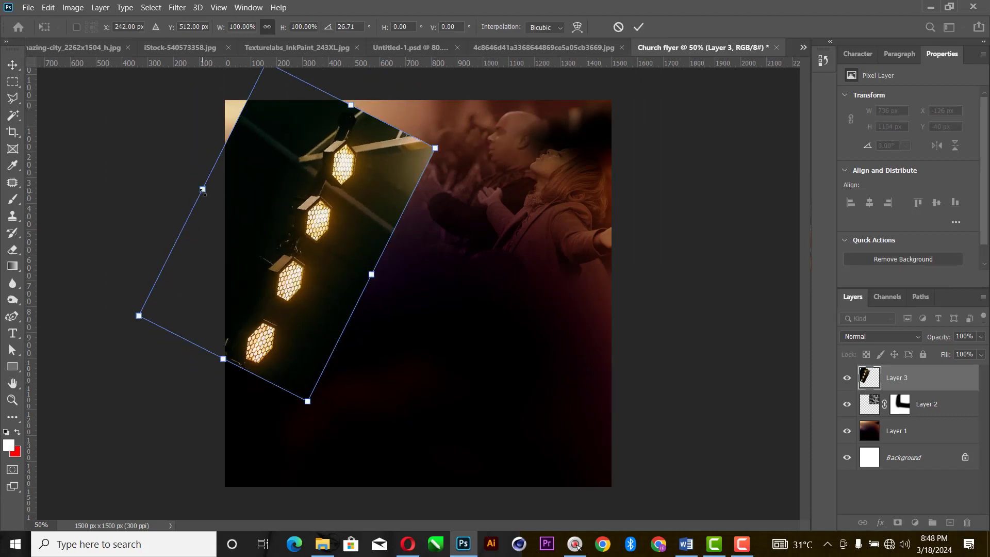
{"action": "left_click_drag", "start_coordinate": [203, 191], "coordinate": [126, 150]}
{"action": "left_click_drag", "start_coordinate": [400, 174], "coordinate": [400, 197]}
{"action": "left_click_drag", "start_coordinate": [518, 106], "coordinate": [512, 109]}
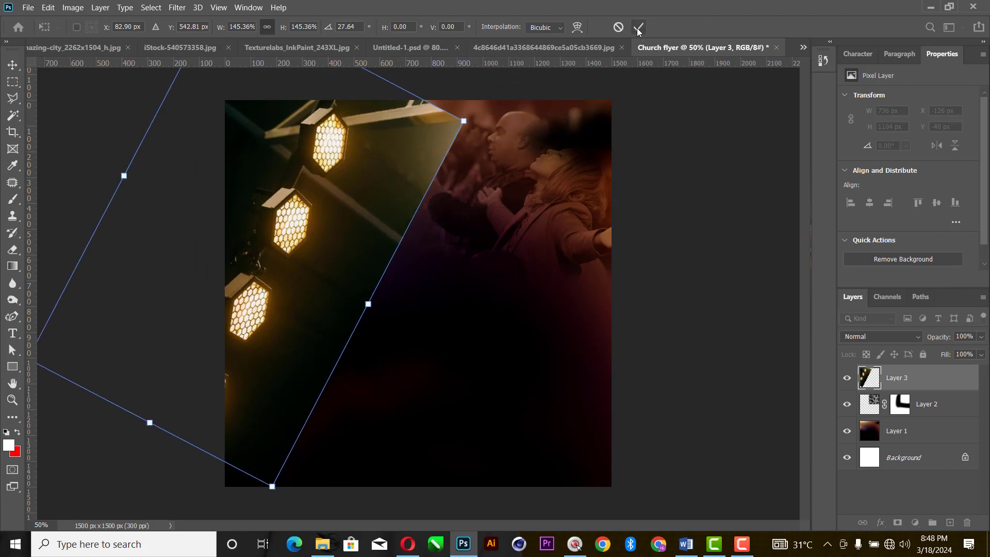
{"action": "left_click", "coordinate": [638, 28]}
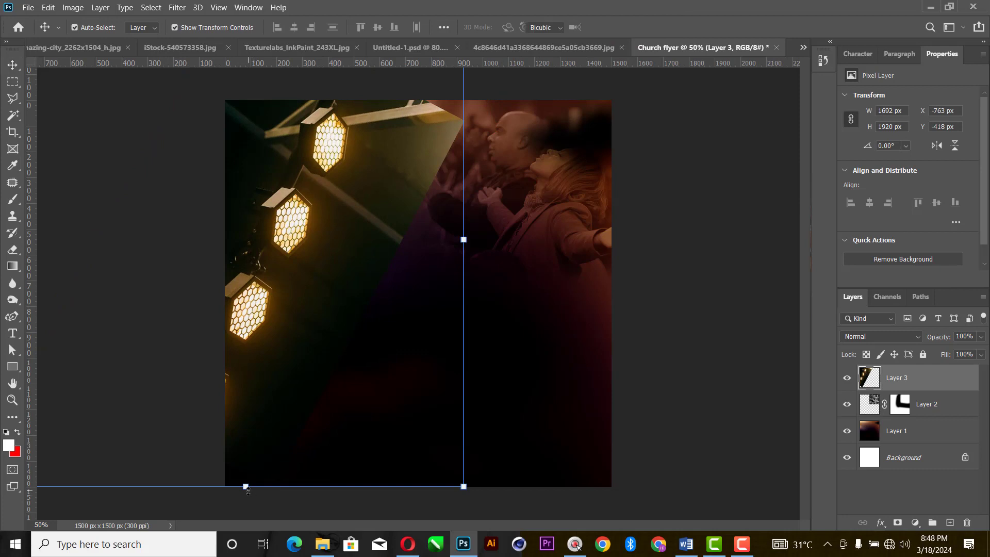
Step: Scale the lamps photo down to about 85.5%, tilt it about 3.2° further and place it at about X -671, Y -377 px
{"action": "left_click_drag", "start_coordinate": [246, 488], "coordinate": [245, 415]}
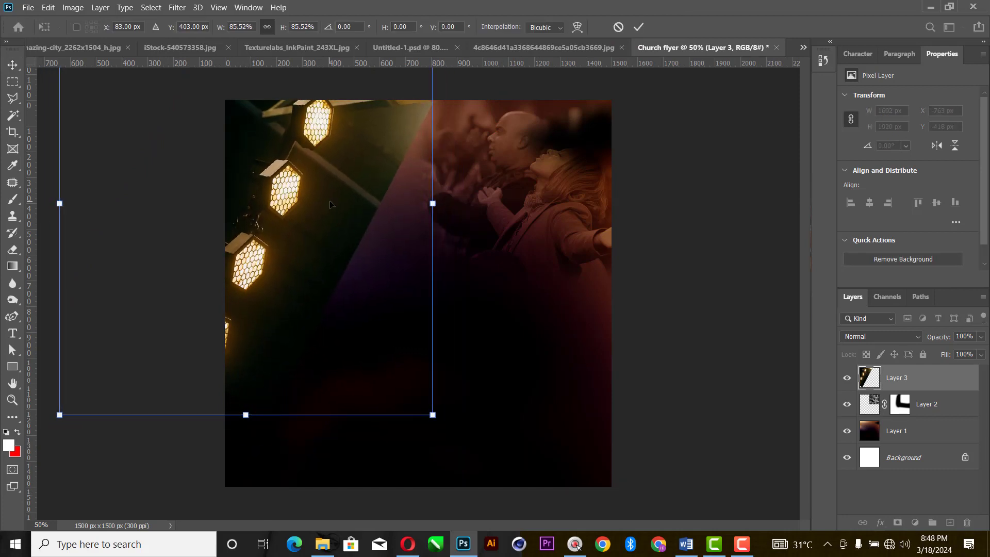
{"action": "left_click_drag", "start_coordinate": [330, 204], "coordinate": [332, 222]}
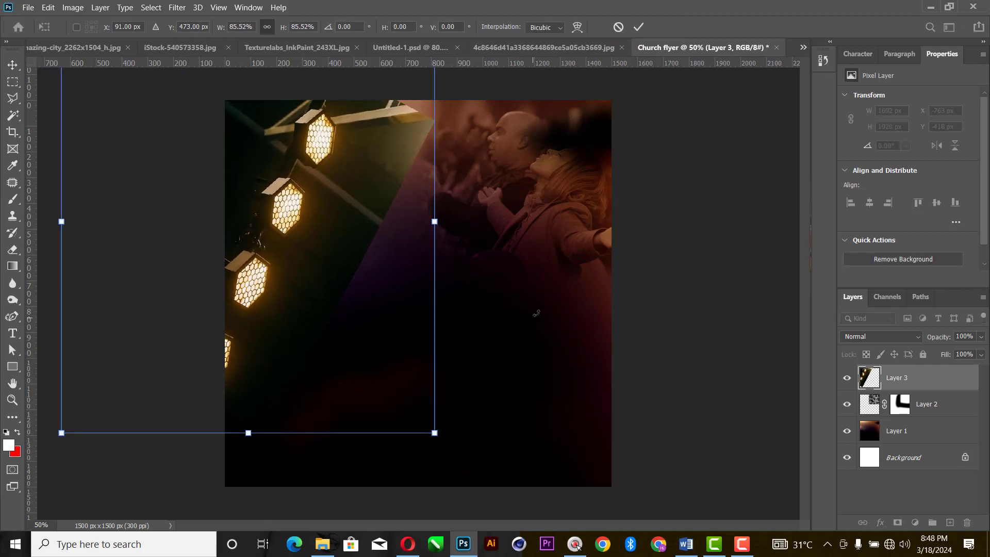
{"action": "left_click_drag", "start_coordinate": [535, 311], "coordinate": [538, 332]}
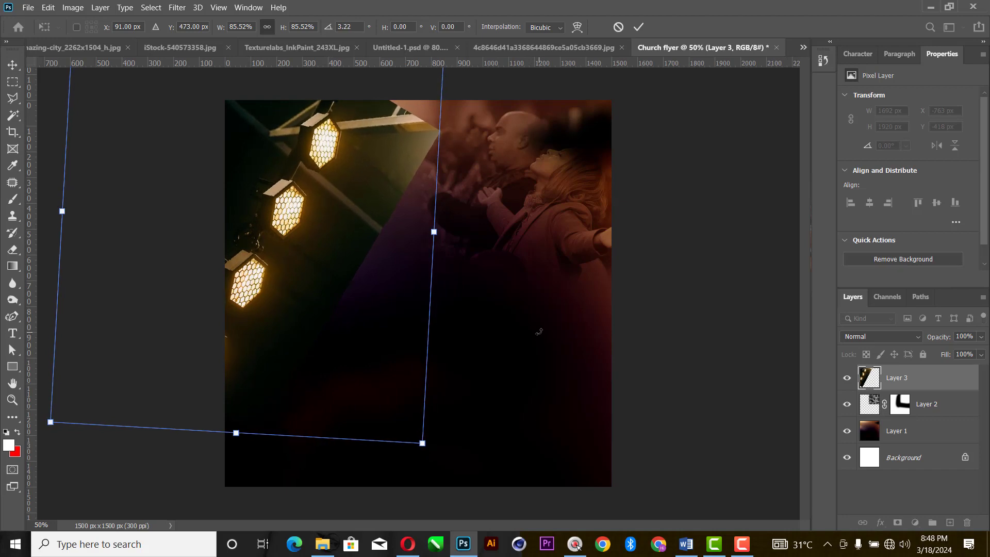
{"action": "left_click_drag", "start_coordinate": [375, 279], "coordinate": [371, 269]}
{"action": "left_click", "coordinate": [638, 26]}
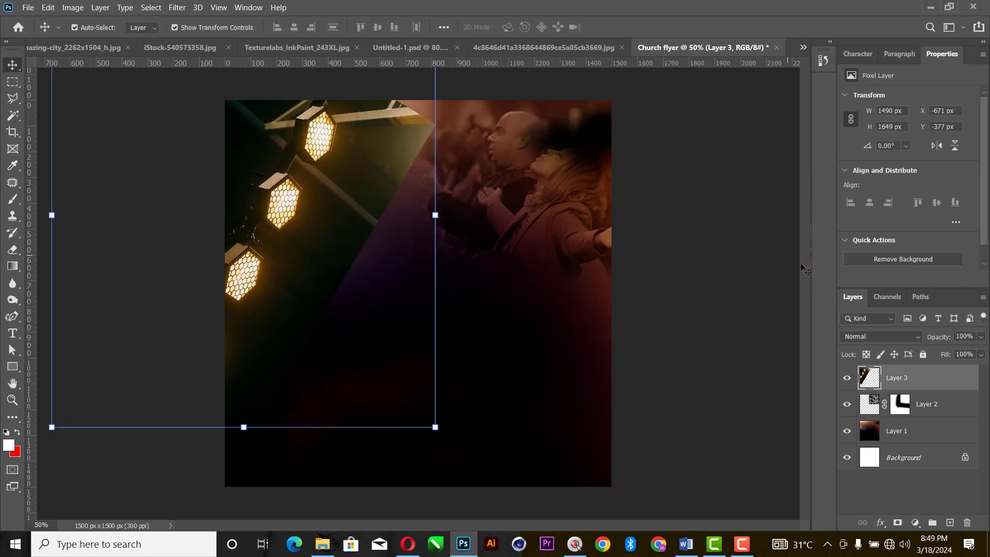
Step: Add a layer mask to Layer 3 and paint out the lamps photo's diagonal right edge with a soft 300 px black brush
{"action": "left_click", "coordinate": [897, 523]}
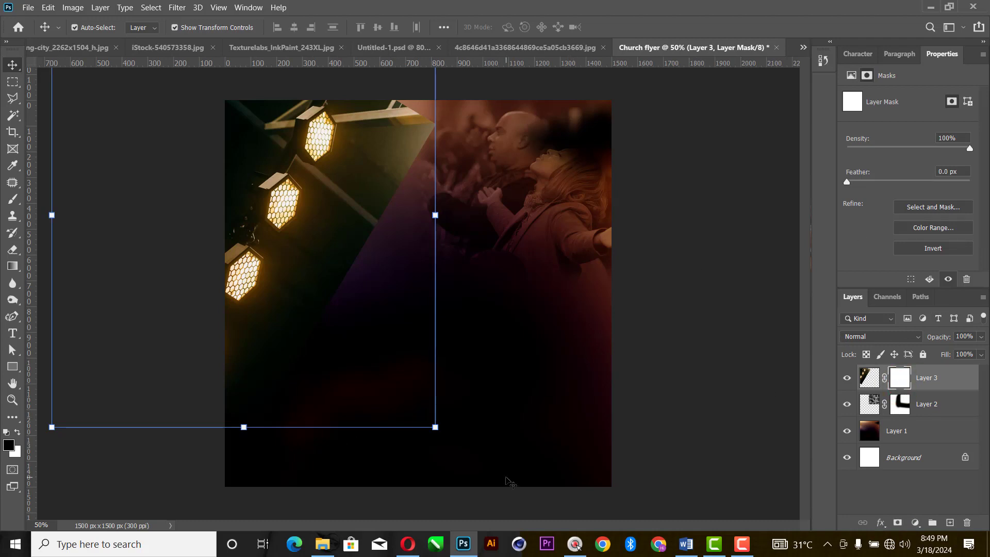
{"action": "key", "text": "b"}
{"action": "mouse_move", "coordinate": [425, 120]}
{"action": "left_mouse_down"}
{"action": "mouse_move", "coordinate": [402, 98]}
{"action": "mouse_move", "coordinate": [420, 104]}
{"action": "mouse_move", "coordinate": [428, 128]}
{"action": "mouse_move", "coordinate": [409, 197]}
{"action": "mouse_move", "coordinate": [341, 300]}
{"action": "mouse_move", "coordinate": [287, 356]}
{"action": "left_mouse_up"}
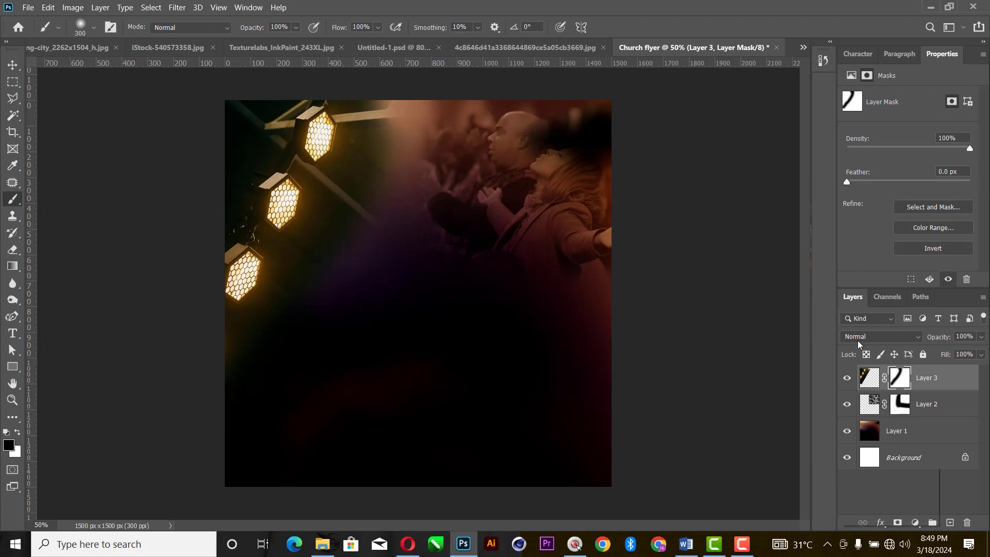
Step: Set the lamps layer's blend mode to Soft Light and deselect the layer
{"action": "left_click", "coordinate": [857, 339]}
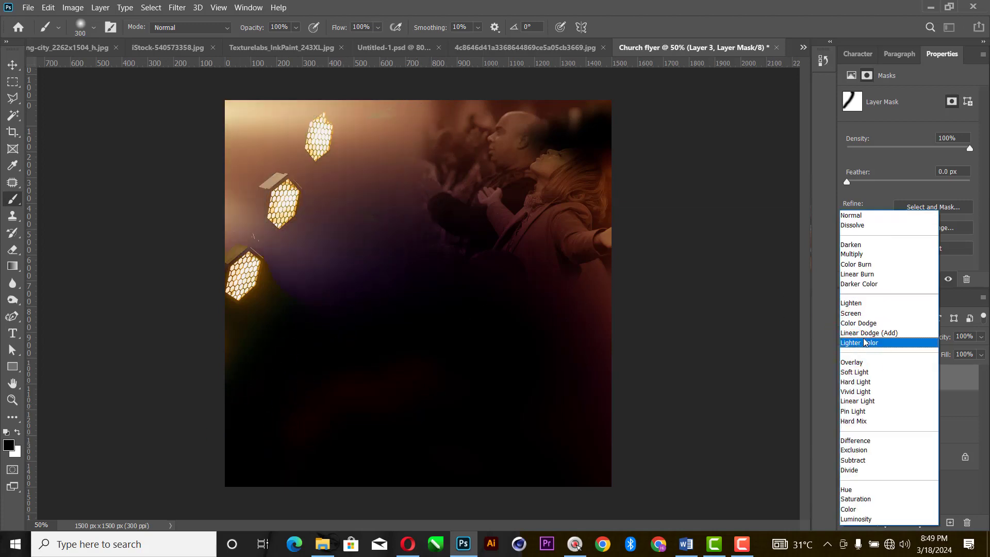
{"action": "left_click", "coordinate": [871, 376]}
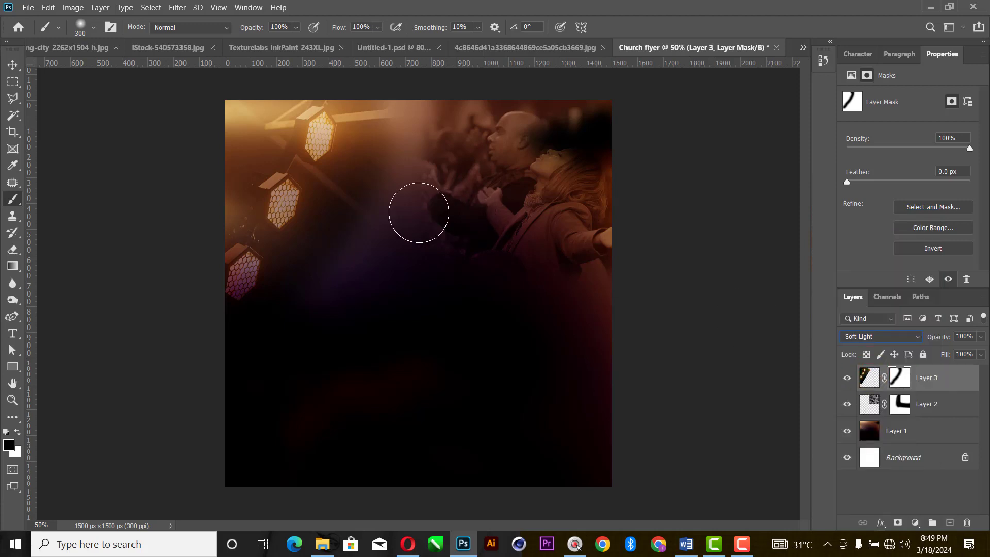
{"action": "left_click", "coordinate": [12, 64]}
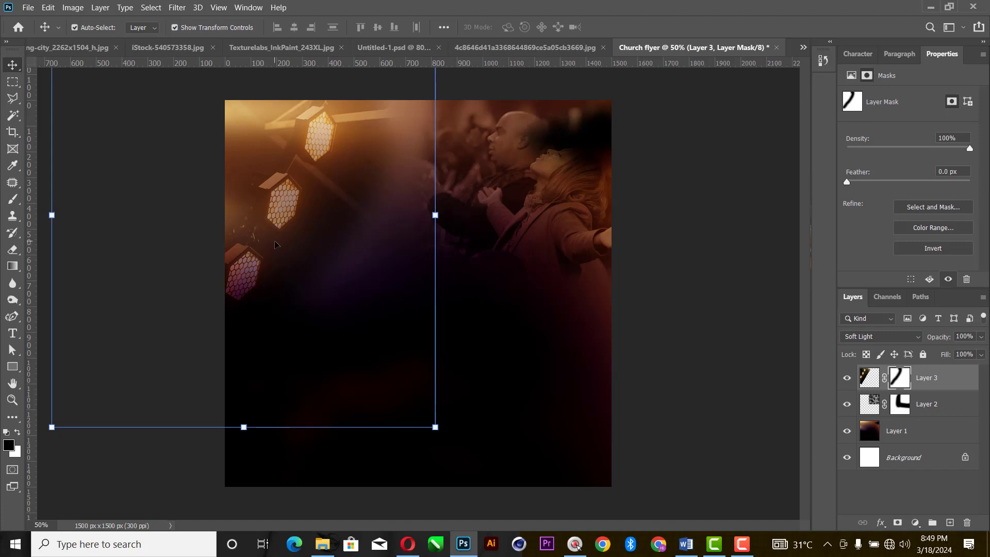
{"action": "left_click", "coordinate": [712, 188]}
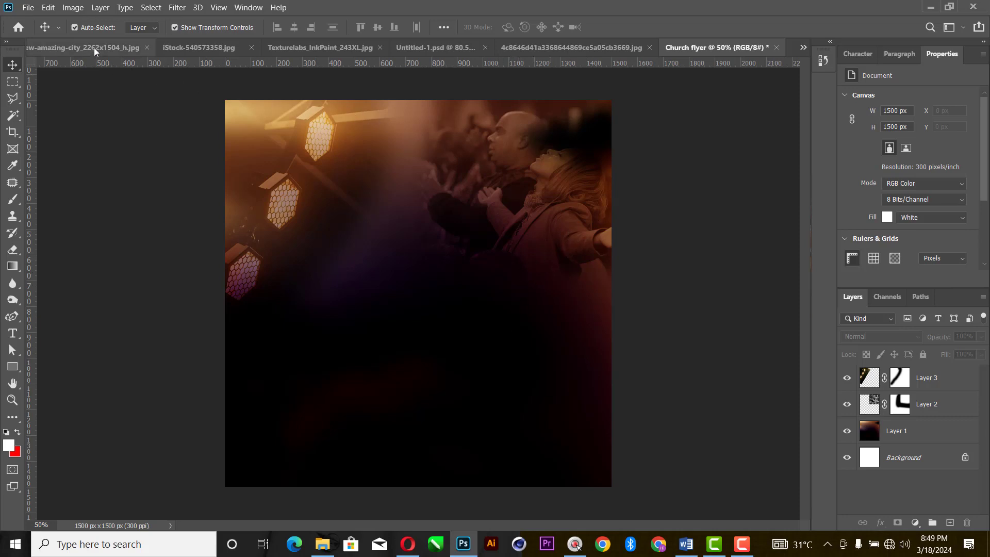
Step: Copy the city skyline photo into the Church flyer, close its source file and place it over the lower canvas at about X -449, Y 584 px
{"action": "left_click_drag", "start_coordinate": [94, 48], "coordinate": [93, 113]}
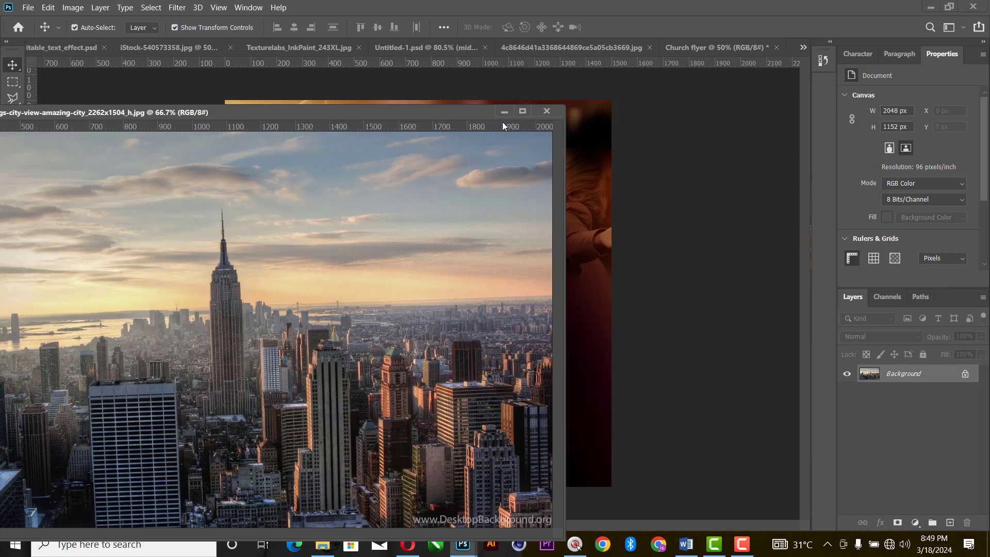
{"action": "left_click_drag", "start_coordinate": [382, 371], "coordinate": [584, 283]}
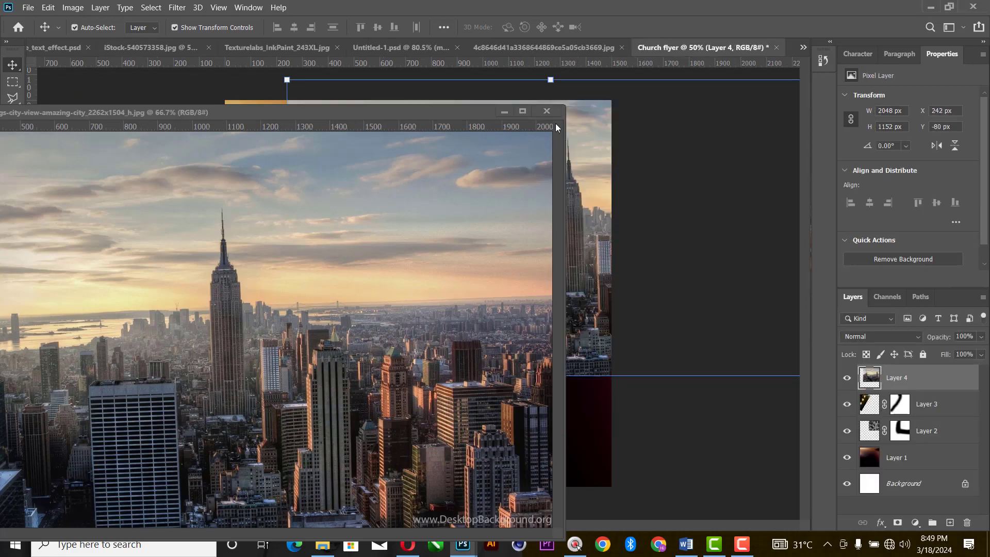
{"action": "left_click", "coordinate": [549, 111]}
{"action": "left_click_drag", "start_coordinate": [583, 170], "coordinate": [406, 339]}
Step: Convert the city skyline photo to black and white with the Default preset and rotate it slightly clockwise
{"action": "left_click", "coordinate": [73, 7]}
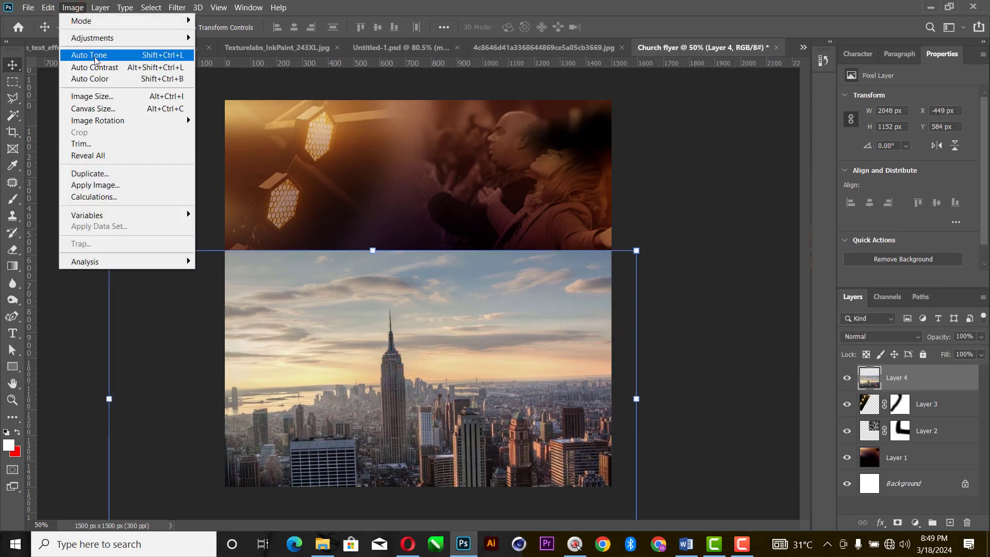
{"action": "mouse_move", "coordinate": [102, 40]}
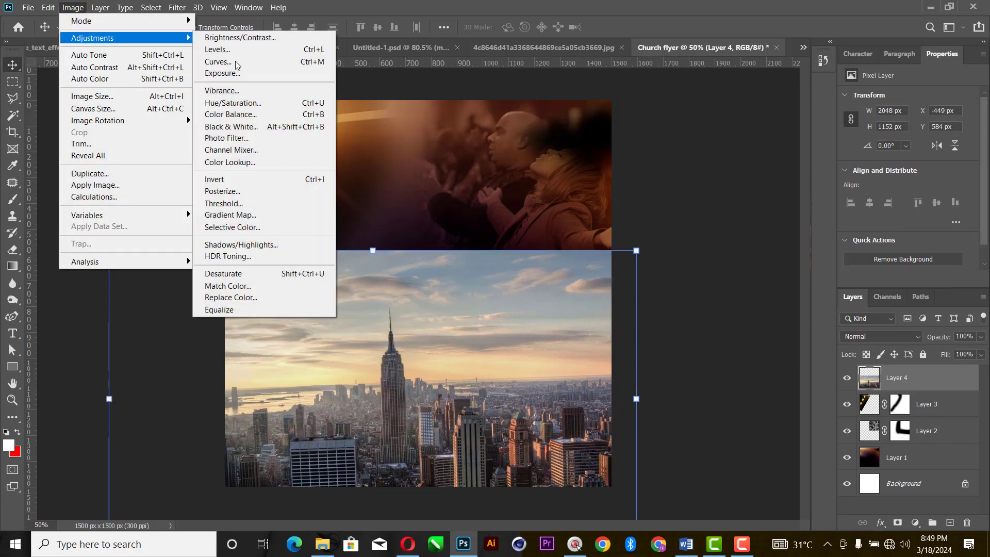
{"action": "left_click", "coordinate": [244, 128]}
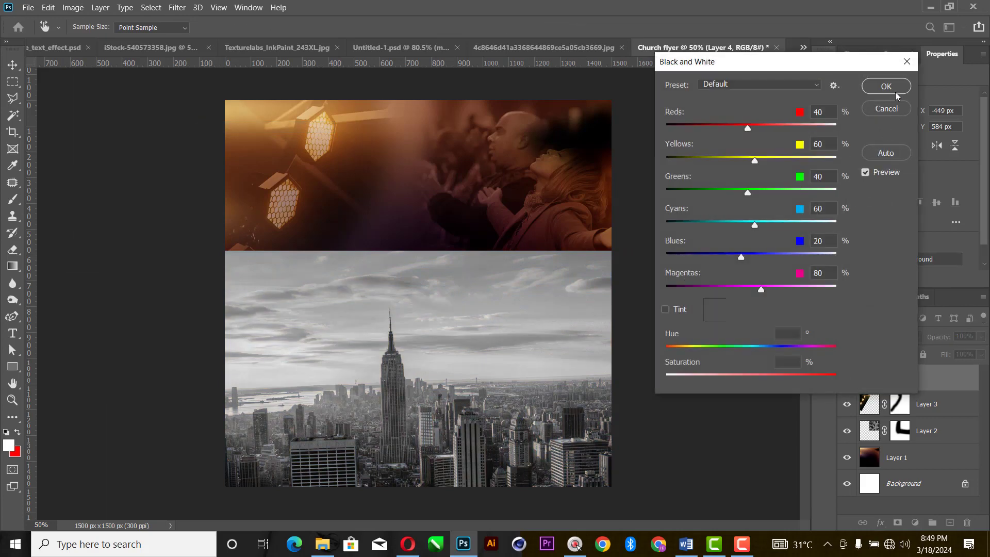
{"action": "left_click", "coordinate": [892, 91]}
{"action": "key", "text": "ctrl+t"}
{"action": "left_click_drag", "start_coordinate": [651, 234], "coordinate": [669, 233]}
{"action": "key", "text": "Return"}
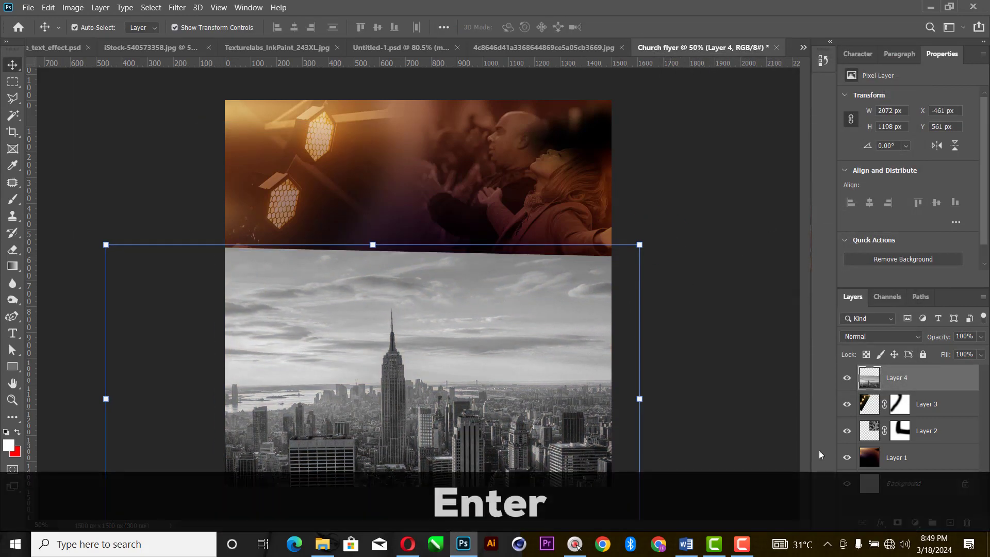
Step: Add a layer mask to Layer 4 and paint out the skyline photo's top edge with a soft 300 px black brush
{"action": "left_click", "coordinate": [895, 522]}
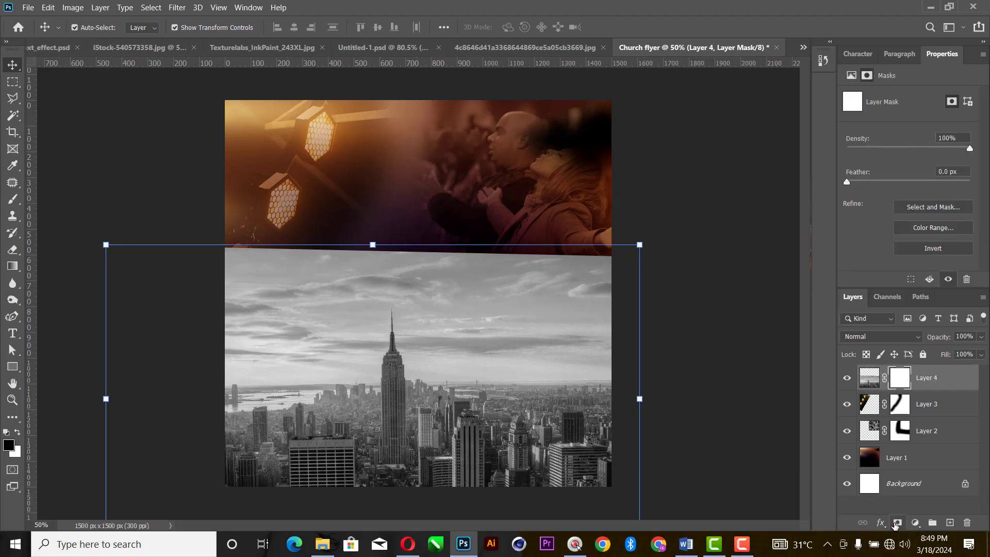
{"action": "key", "text": "b"}
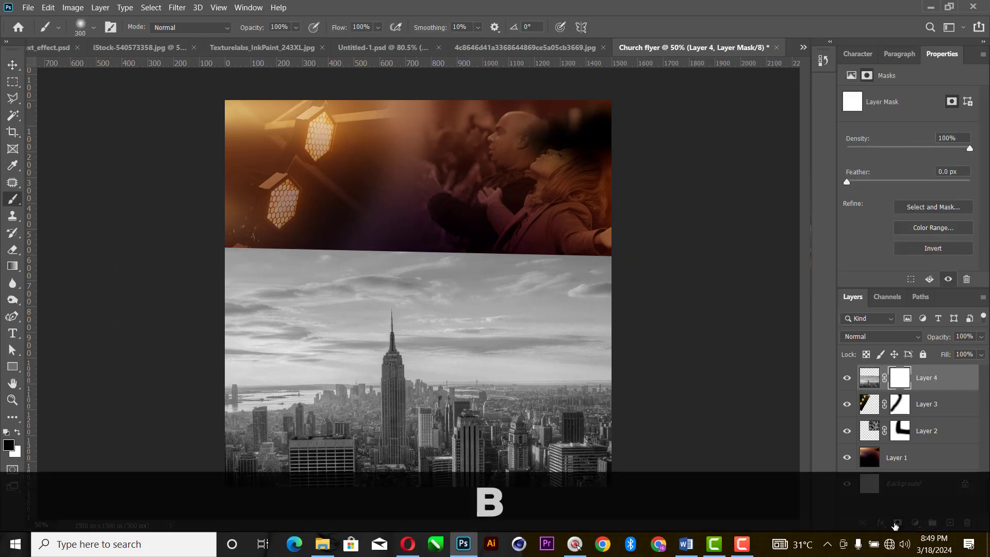
{"action": "mouse_move", "coordinate": [217, 265]}
{"action": "left_mouse_down"}
{"action": "mouse_move", "coordinate": [730, 294]}
{"action": "mouse_move", "coordinate": [718, 279]}
{"action": "mouse_move", "coordinate": [399, 248]}
{"action": "mouse_move", "coordinate": [85, 234]}
{"action": "left_mouse_up"}
{"action": "mouse_move", "coordinate": [656, 274]}
{"action": "left_mouse_down"}
{"action": "mouse_move", "coordinate": [181, 252]}
{"action": "mouse_move", "coordinate": [153, 265]}
{"action": "mouse_move", "coordinate": [281, 289]}
{"action": "mouse_move", "coordinate": [70, 111]}
{"action": "left_mouse_up"}
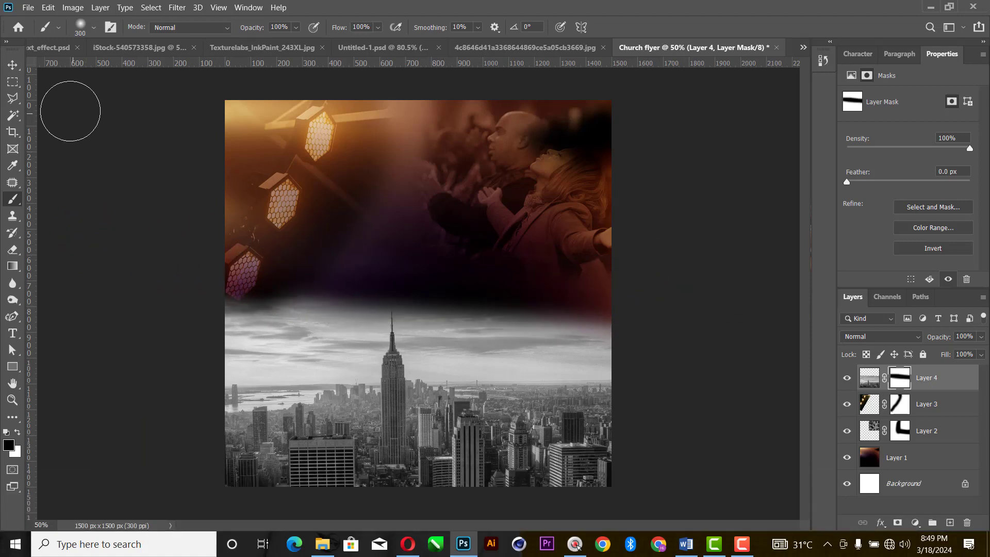
Step: Set the skyline layer's blend mode to Soft Light, move the photo down about 160 px and deselect it
{"action": "left_click", "coordinate": [12, 63]}
{"action": "left_click", "coordinate": [875, 339]}
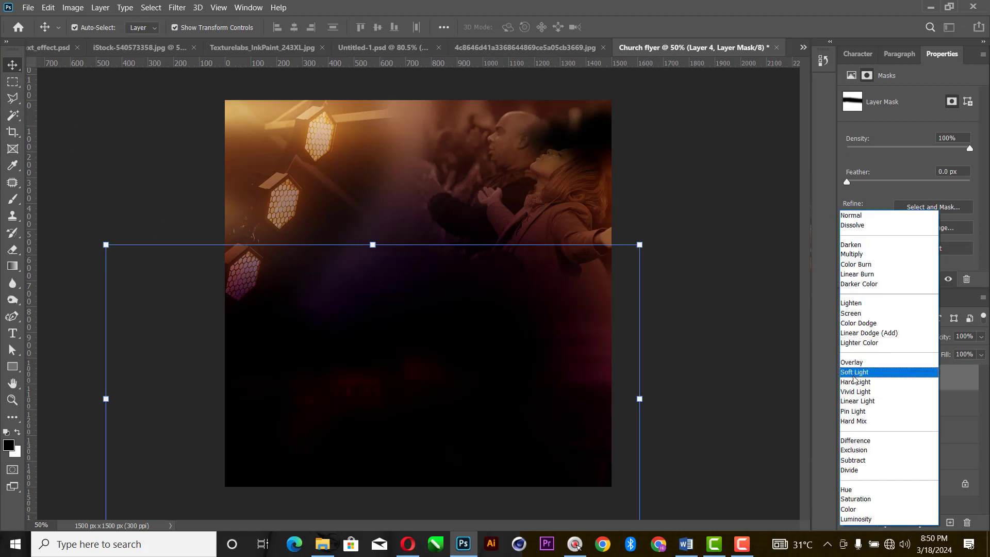
{"action": "left_click", "coordinate": [857, 372]}
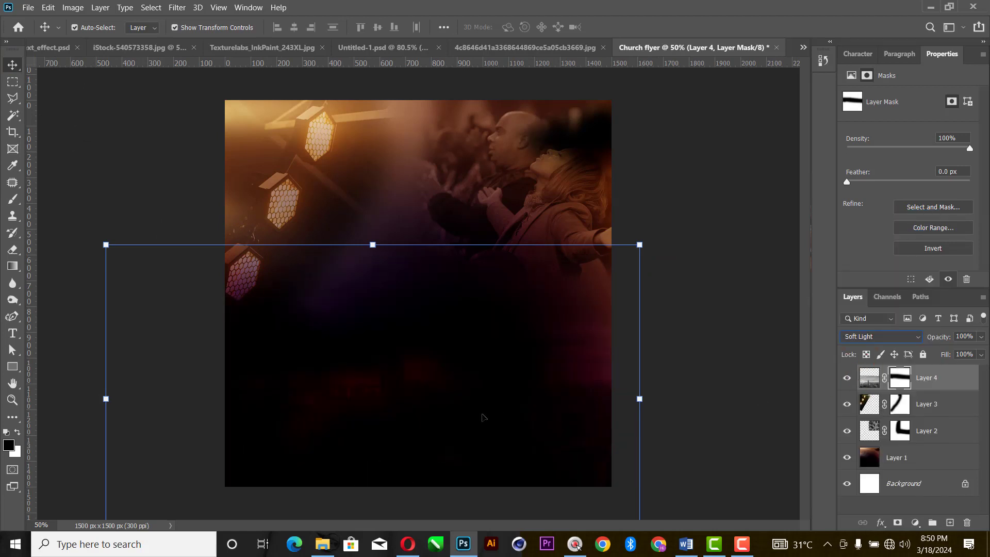
{"action": "mouse_move", "coordinate": [482, 415]}
{"action": "left_mouse_down"}
{"action": "mouse_move", "coordinate": [482, 462]}
{"action": "mouse_move", "coordinate": [461, 477]}
{"action": "mouse_move", "coordinate": [477, 433]}
{"action": "mouse_move", "coordinate": [464, 441]}
{"action": "mouse_move", "coordinate": [466, 428]}
{"action": "mouse_move", "coordinate": [490, 426]}
{"action": "mouse_move", "coordinate": [479, 429]}
{"action": "left_mouse_up"}
{"action": "left_click", "coordinate": [465, 425]}
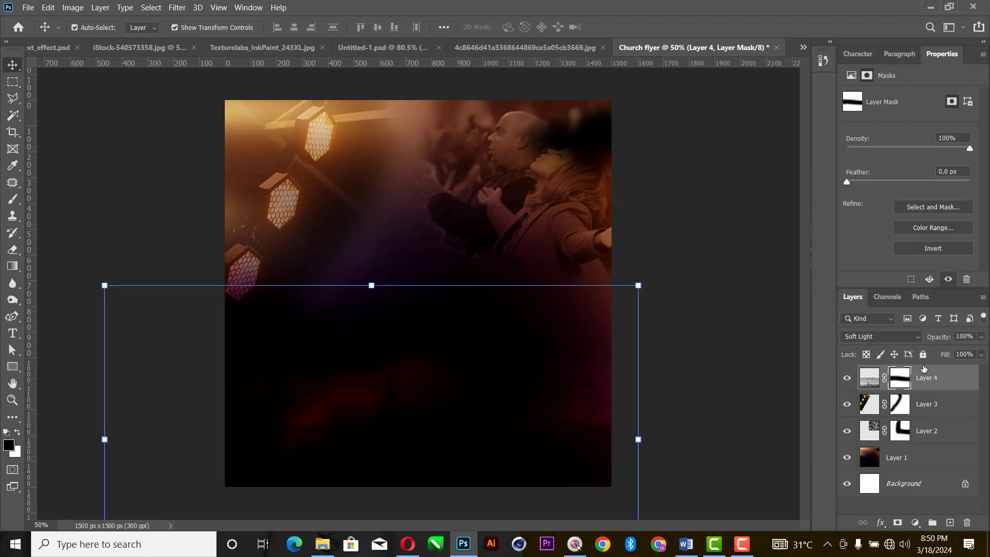
{"action": "left_click", "coordinate": [704, 214]}
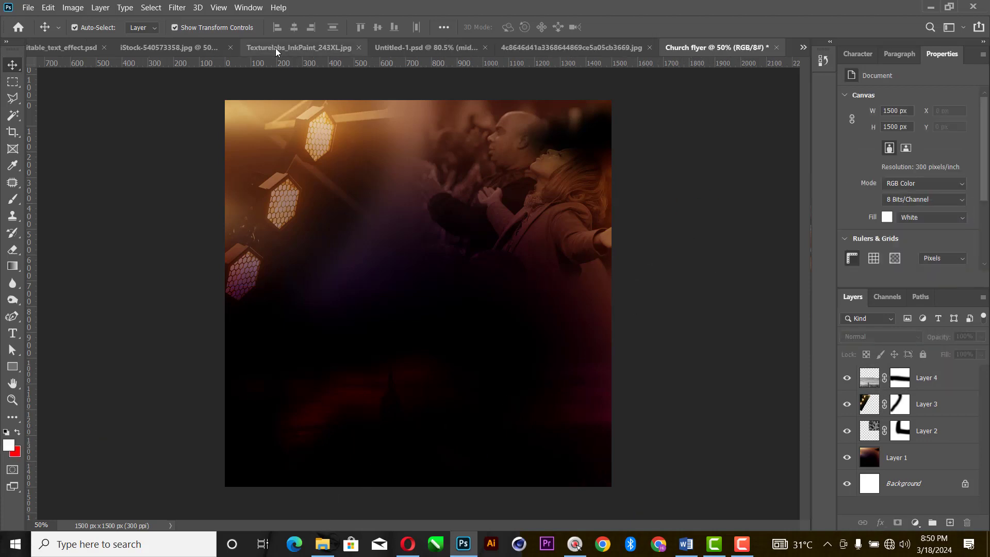
Step: Copy the Texturelabs_InkPaint_243XL texture over the whole flyer as a new layer, close its source file and set its blend mode to Soft Light
{"action": "left_click_drag", "start_coordinate": [291, 40], "coordinate": [222, 114]}
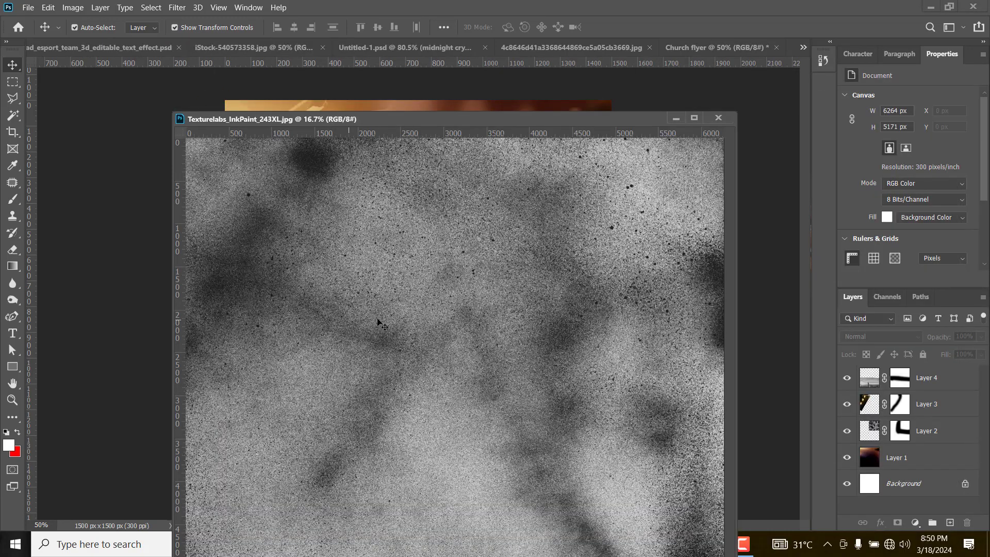
{"action": "mouse_move", "coordinate": [425, 371]}
{"action": "left_mouse_down"}
{"action": "mouse_move", "coordinate": [428, 77]}
{"action": "mouse_move", "coordinate": [426, 101]}
{"action": "left_mouse_up"}
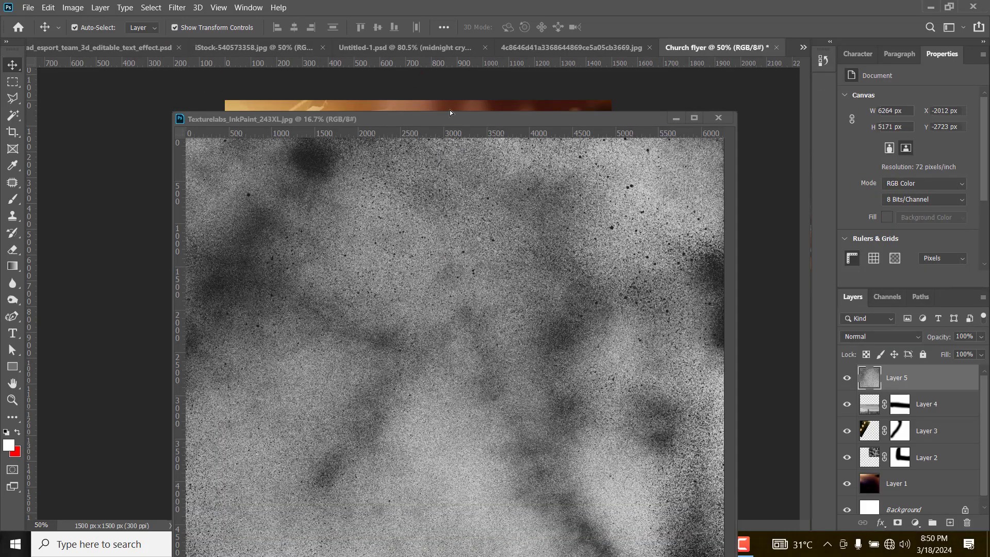
{"action": "left_click", "coordinate": [717, 118]}
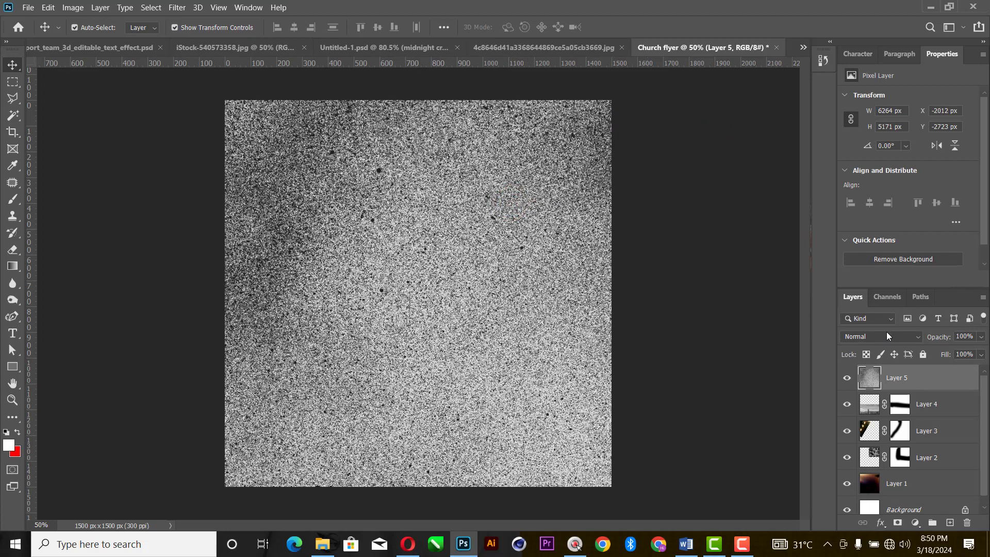
{"action": "left_click", "coordinate": [886, 336]}
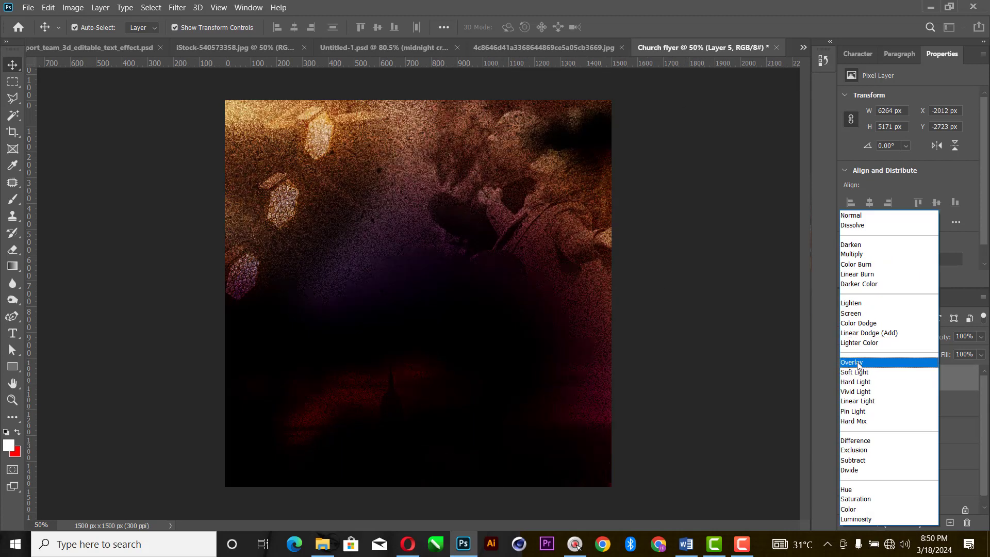
{"action": "left_click", "coordinate": [860, 372]}
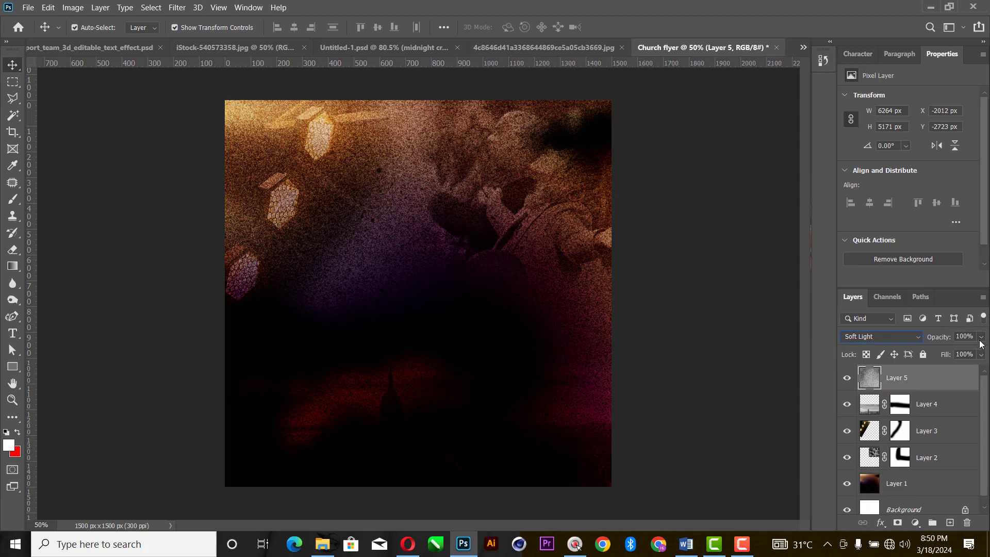
Step: Lower the opacity of the Layer 5 ink texture to 21% and inspect the grain up close
{"action": "left_click_drag", "start_coordinate": [942, 349], "coordinate": [936, 349]}
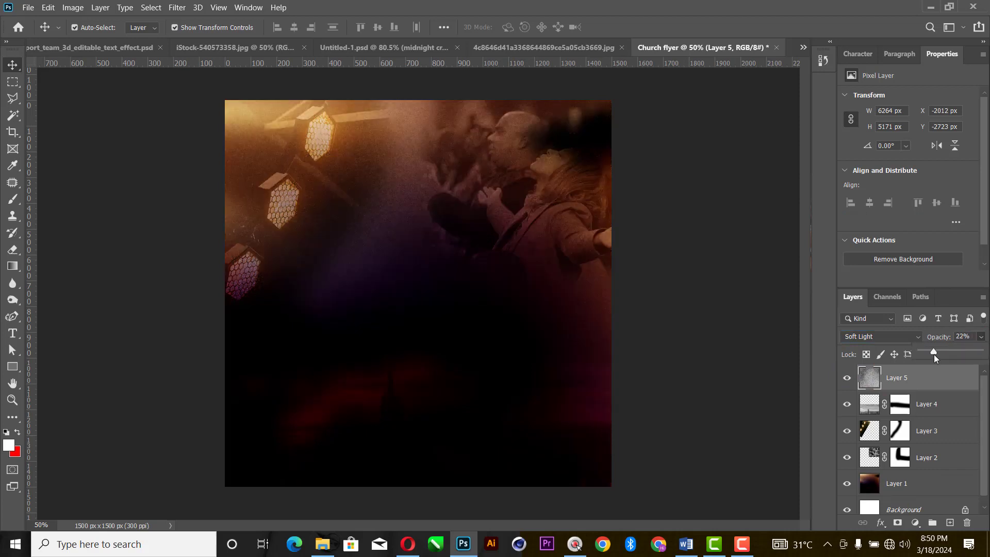
{"action": "left_click", "coordinate": [933, 356]}
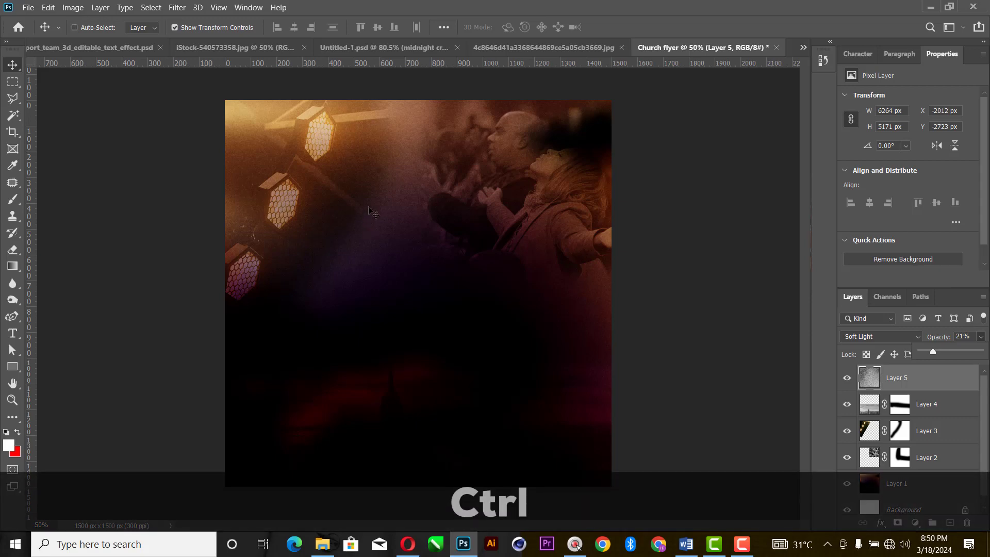
{"action": "scroll", "coordinate": [419, 222], "scroll_direction": "up", "scroll_amount": 4}
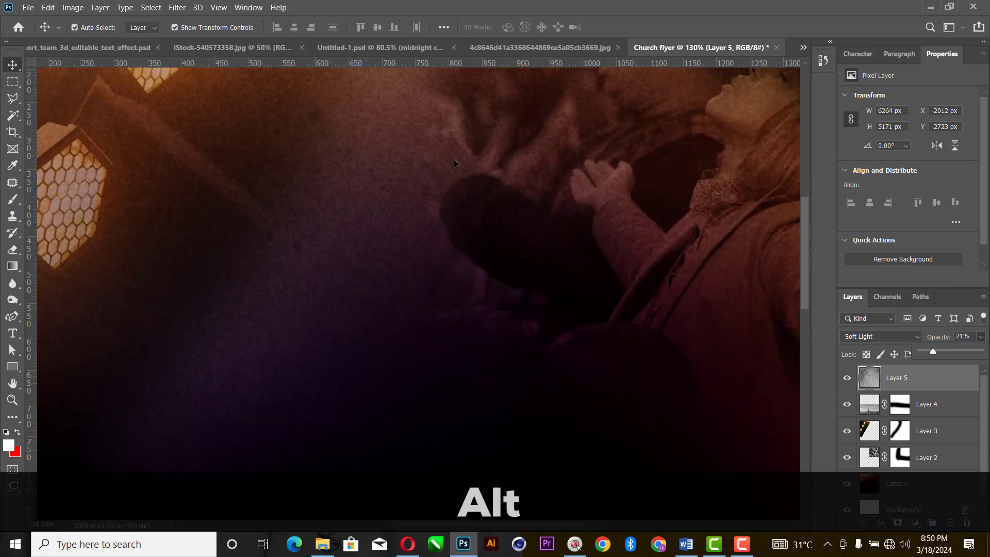
{"action": "left_click_drag", "start_coordinate": [441, 131], "coordinate": [316, 205]}
{"action": "scroll", "coordinate": [370, 238], "scroll_direction": "down", "scroll_amount": 5}
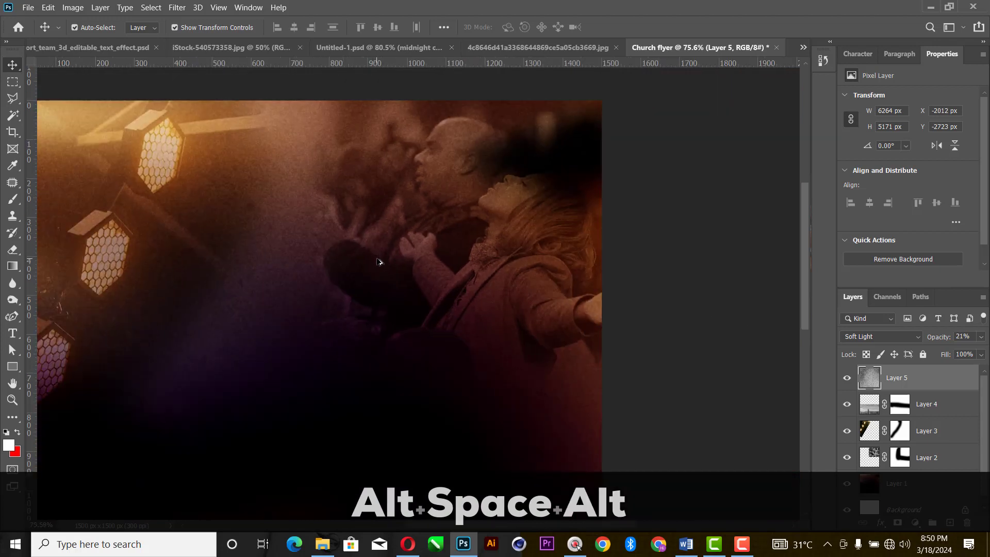
Step: Free-transform the Layer 1 sky background, rotating it about 91° and moving it to X 1422 px, Y 1200 px
{"action": "left_click", "coordinate": [920, 480]}
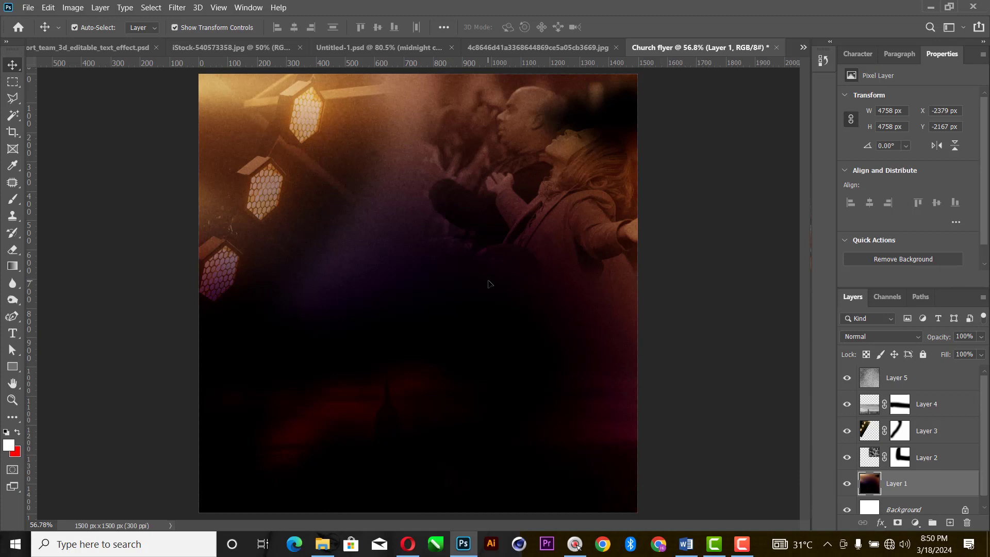
{"action": "key", "text": "ctrl+minus"}
{"action": "key", "text": "ctrl+minus"}
{"action": "key", "text": "ctrl+minus"}
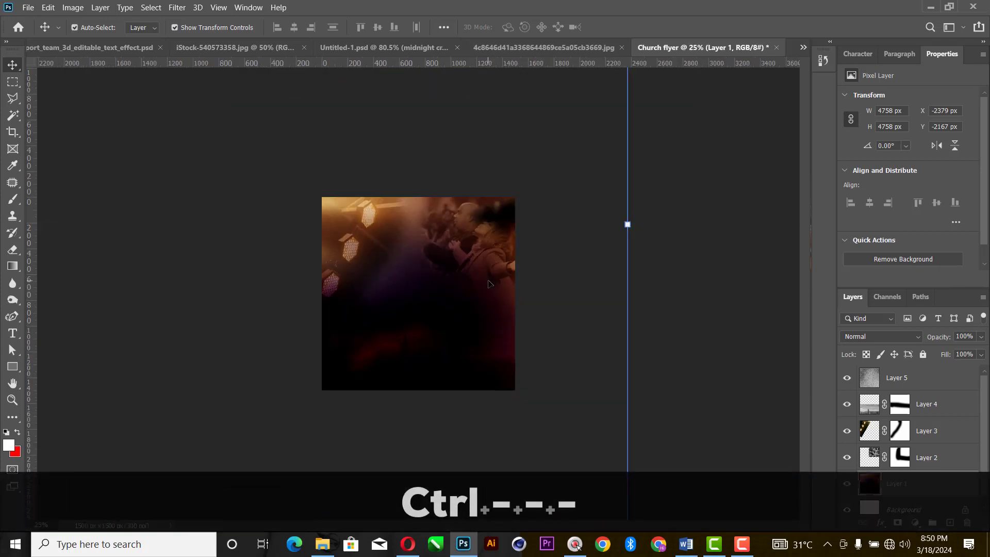
{"action": "left_click", "coordinate": [629, 223]}
{"action": "left_click_drag", "start_coordinate": [449, 275], "coordinate": [653, 216]}
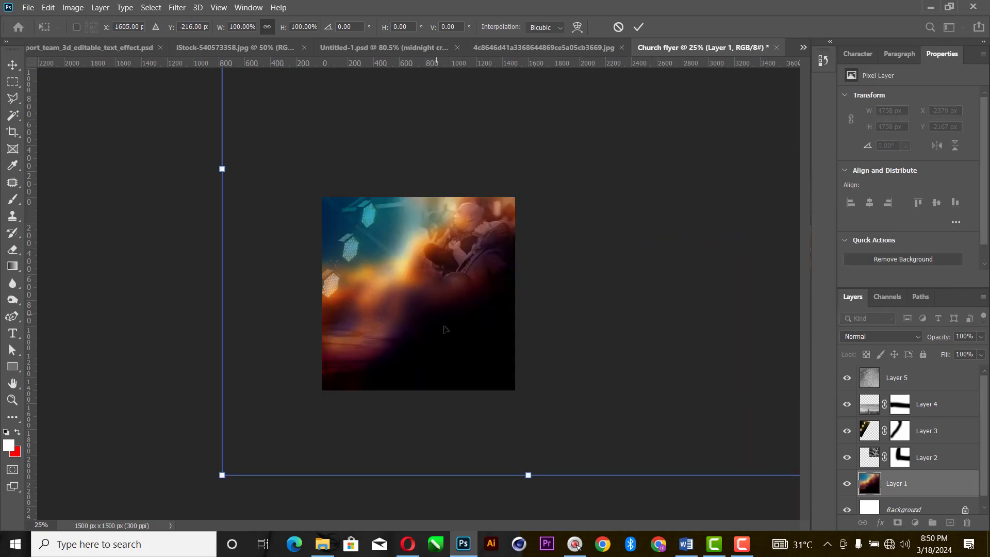
{"action": "left_click_drag", "start_coordinate": [498, 347], "coordinate": [388, 477]}
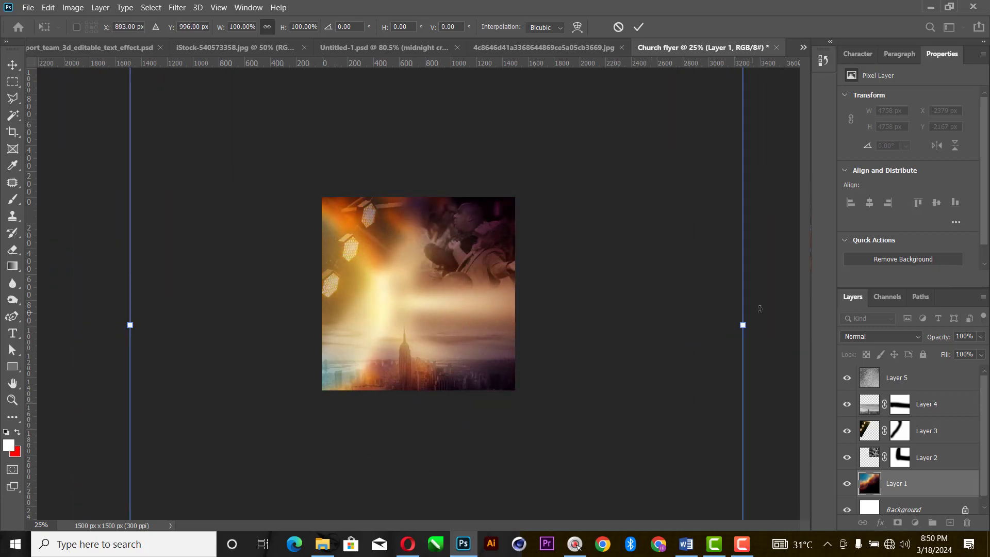
{"action": "left_click_drag", "start_coordinate": [764, 297], "coordinate": [444, 471]}
{"action": "left_click_drag", "start_coordinate": [425, 278], "coordinate": [471, 316]}
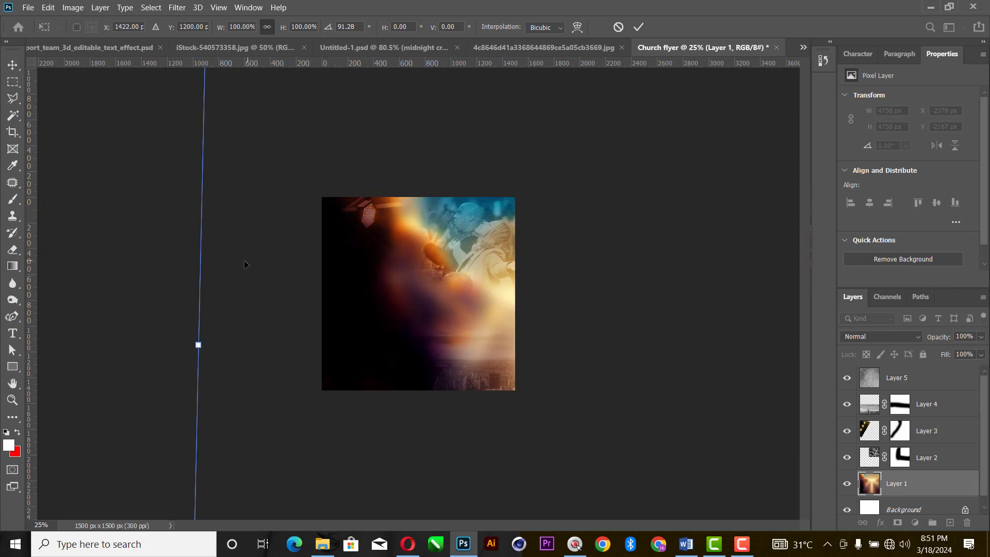
Step: Try the sky background at rotations of about 50°, 36° and 0°, shifting it after each turn
{"action": "left_click_drag", "start_coordinate": [176, 244], "coordinate": [315, 428]}
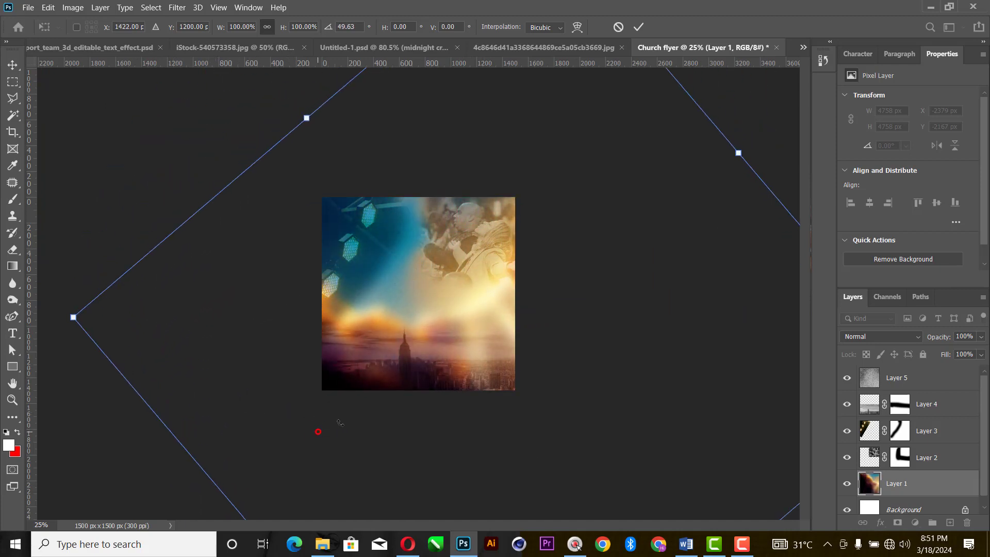
{"action": "left_click_drag", "start_coordinate": [482, 306], "coordinate": [461, 238]}
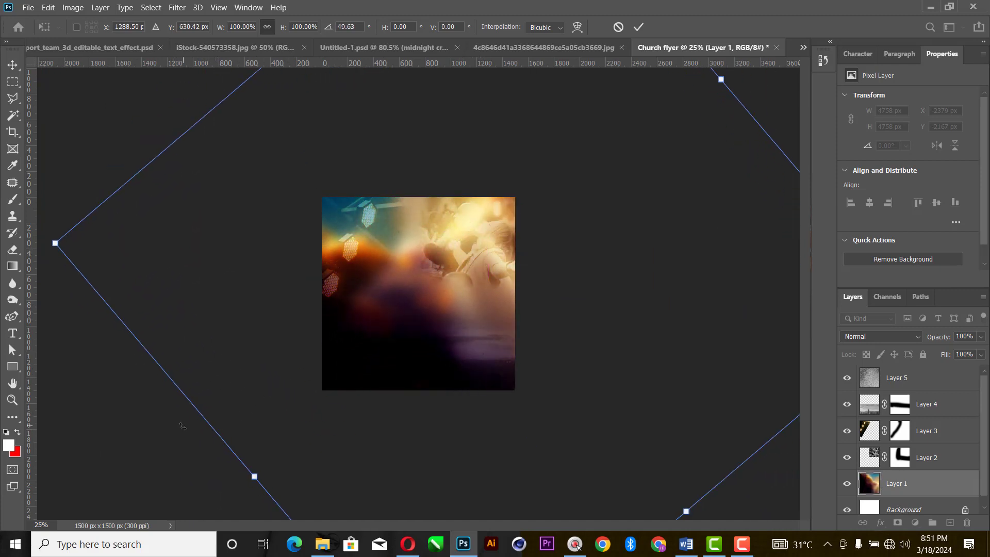
{"action": "left_click_drag", "start_coordinate": [182, 425], "coordinate": [273, 462]}
{"action": "left_click_drag", "start_coordinate": [551, 311], "coordinate": [535, 292]}
{"action": "left_click_drag", "start_coordinate": [542, 241], "coordinate": [537, 264]}
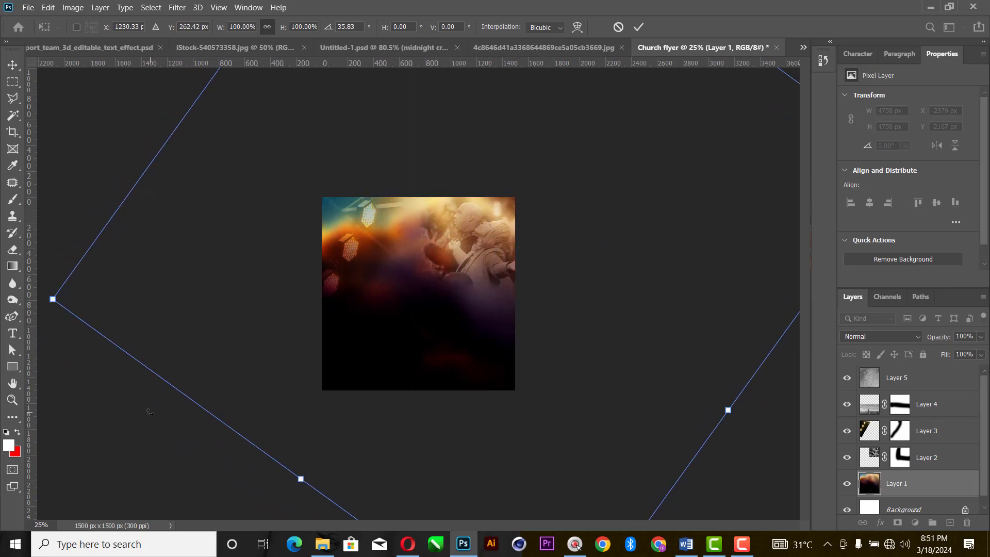
{"action": "left_click_drag", "start_coordinate": [150, 412], "coordinate": [379, 449]}
{"action": "left_click_drag", "start_coordinate": [447, 333], "coordinate": [448, 274]}
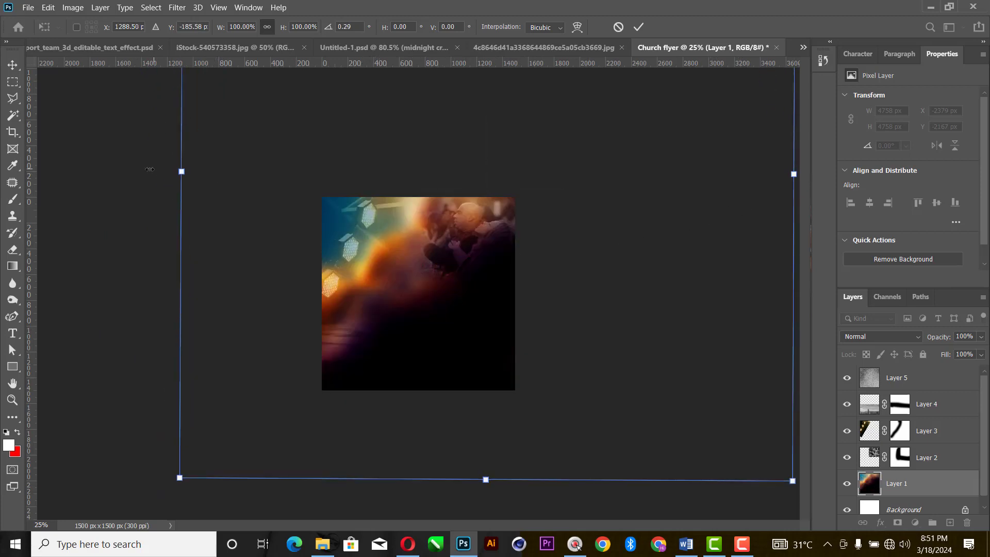
Step: Rotate the sky background to about 23°, position it at X 1014 px, Y 0 px and commit the transform
{"action": "left_click_drag", "start_coordinate": [149, 169], "coordinate": [156, 80]}
{"action": "left_click_drag", "start_coordinate": [425, 331], "coordinate": [348, 355]}
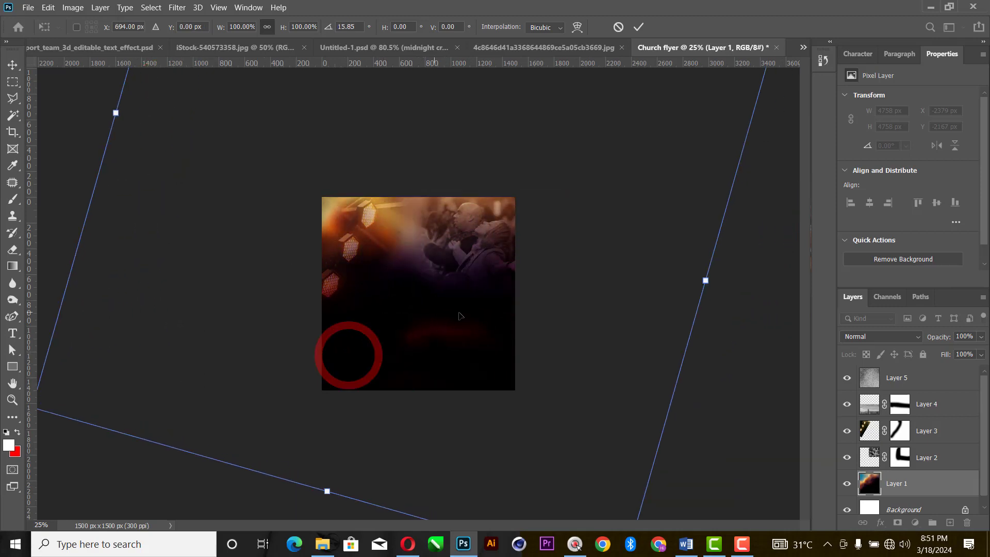
{"action": "left_click_drag", "start_coordinate": [518, 295], "coordinate": [563, 321]}
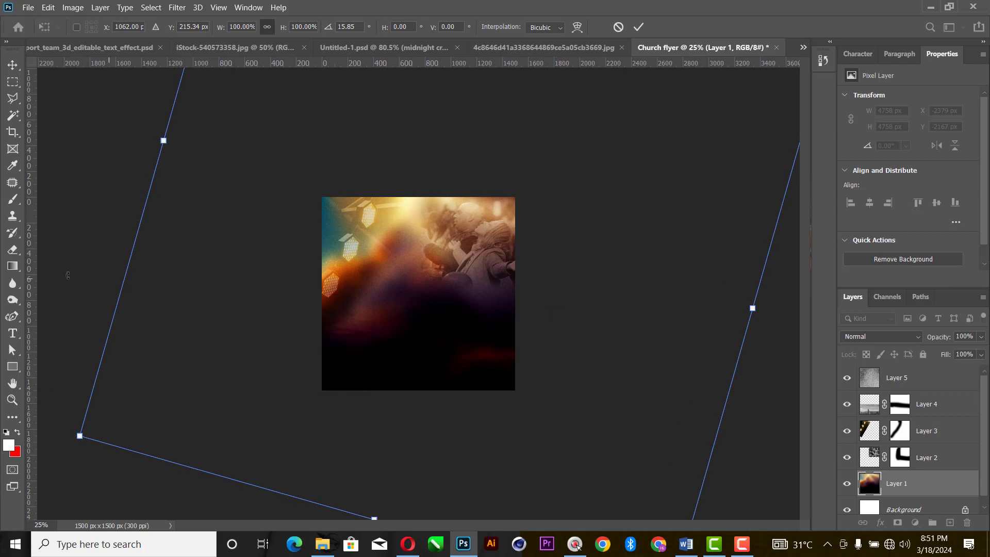
{"action": "left_click_drag", "start_coordinate": [68, 275], "coordinate": [165, 210]}
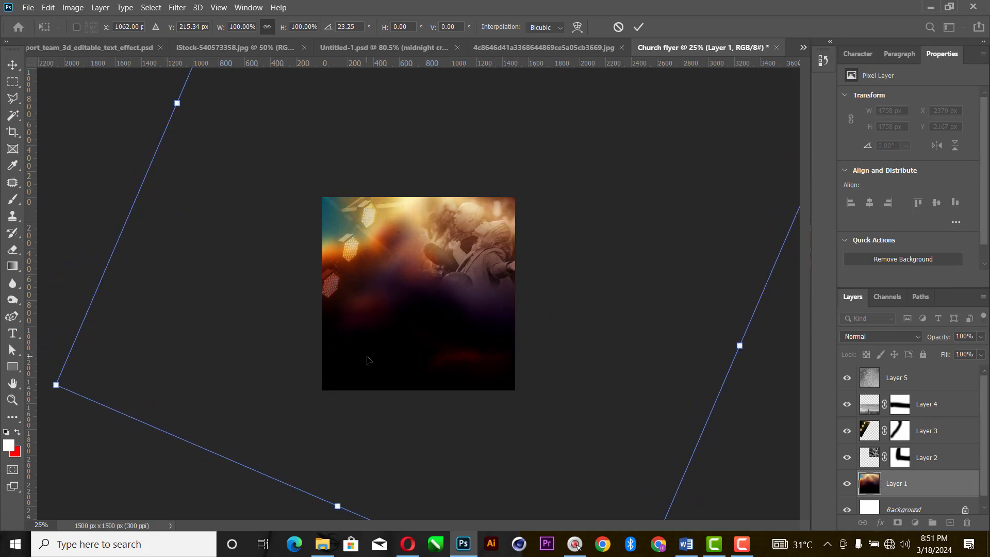
{"action": "left_click_drag", "start_coordinate": [367, 359], "coordinate": [364, 328]}
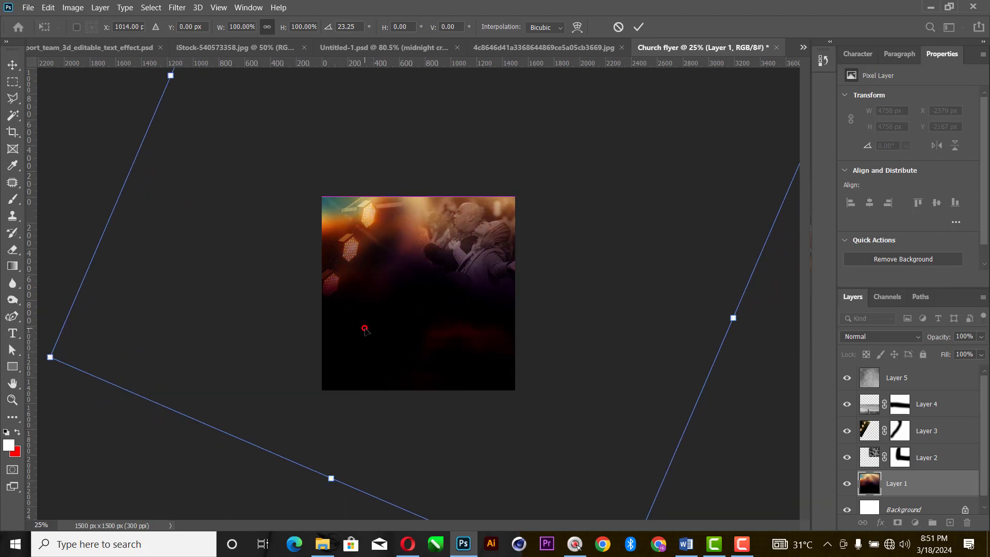
{"action": "key", "text": "Return"}
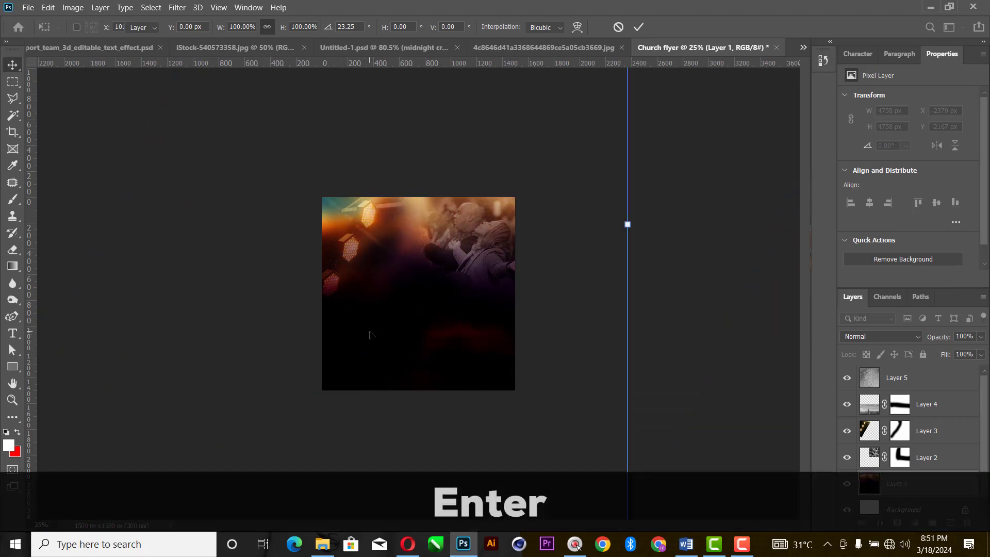
Step: Find the golden hanging banner among the open images and copy it into the church flyer as a new layer above Layer 1
{"action": "key", "text": "z"}
{"action": "right_click", "coordinate": [470, 276]}
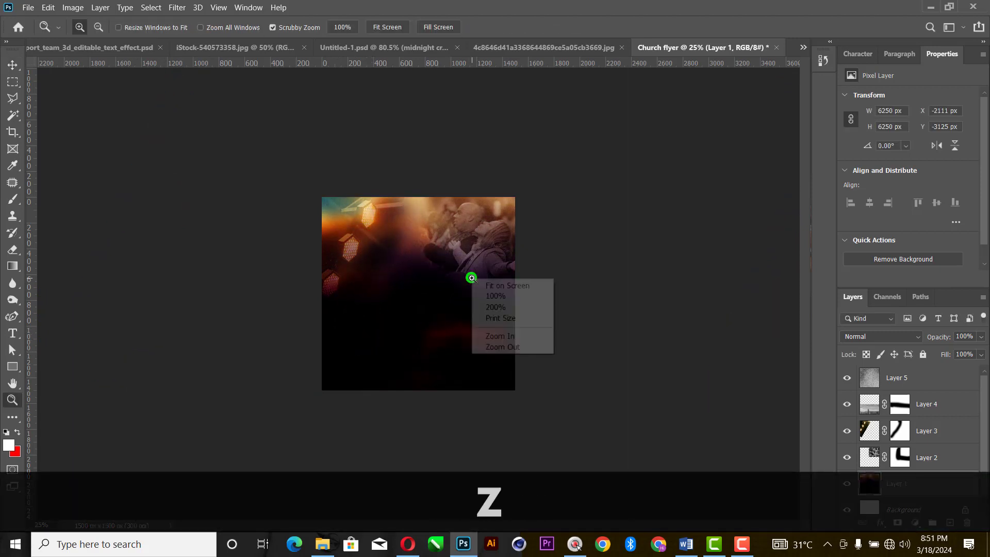
{"action": "left_click", "coordinate": [482, 284]}
{"action": "key", "text": "v"}
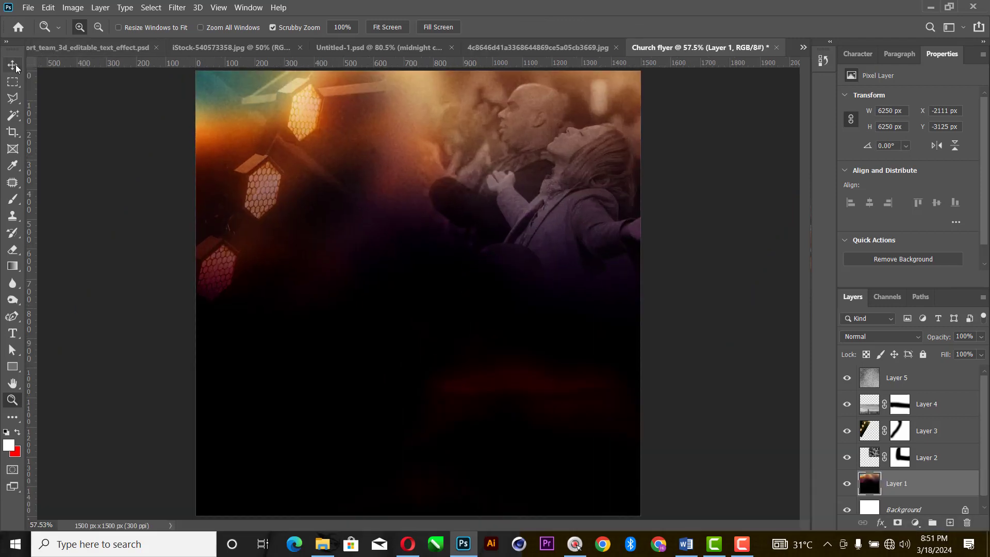
{"action": "left_click", "coordinate": [232, 47]}
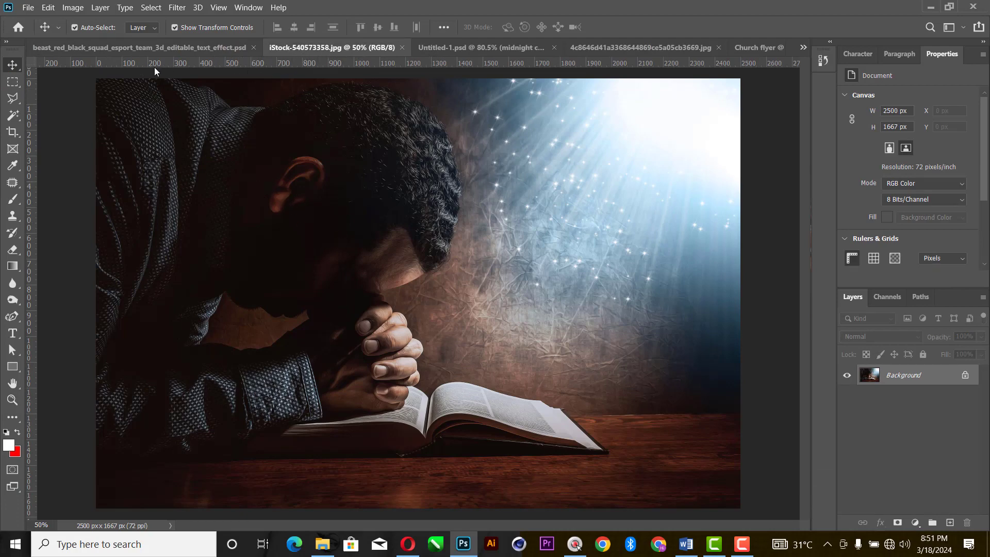
{"action": "left_click", "coordinate": [467, 49]}
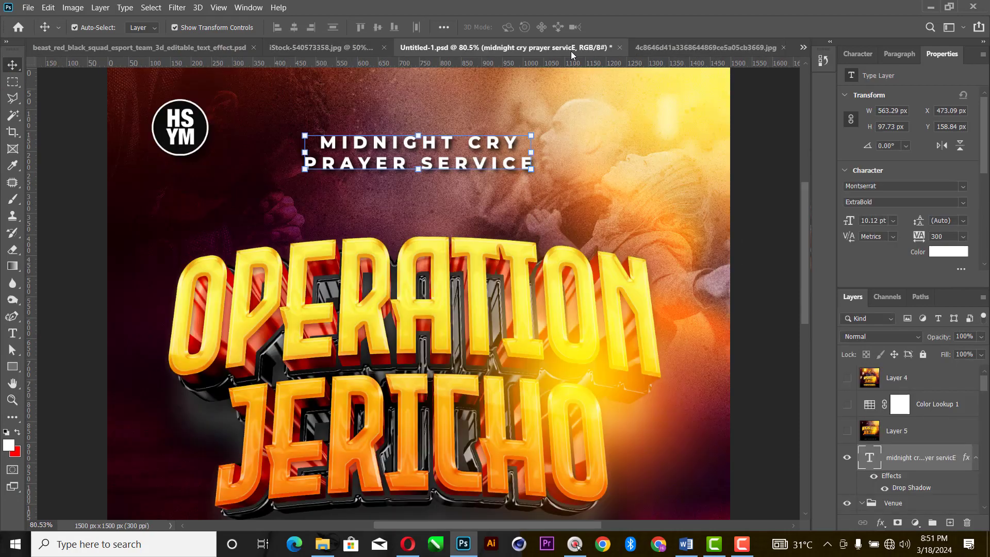
{"action": "left_click", "coordinate": [662, 49]}
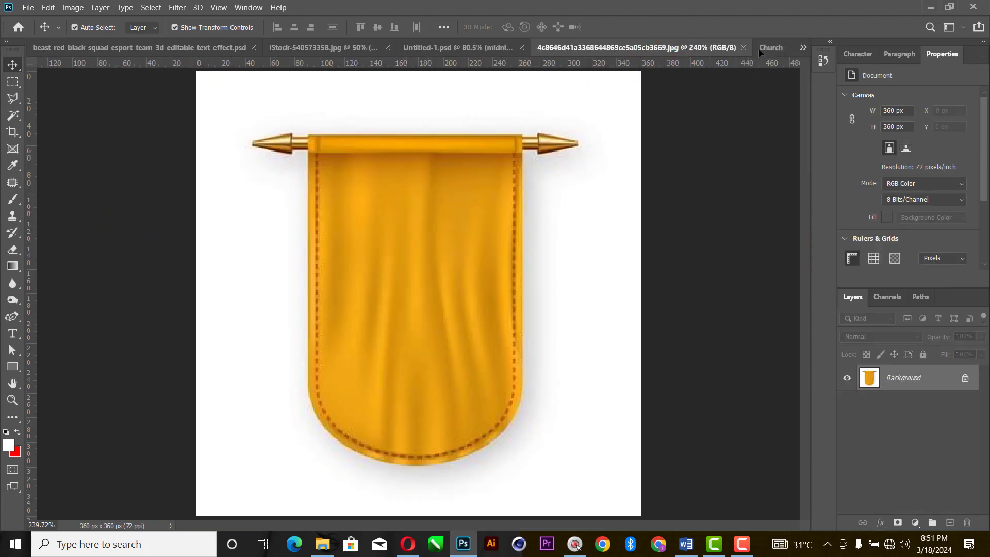
{"action": "left_click_drag", "start_coordinate": [769, 48], "coordinate": [411, 182]}
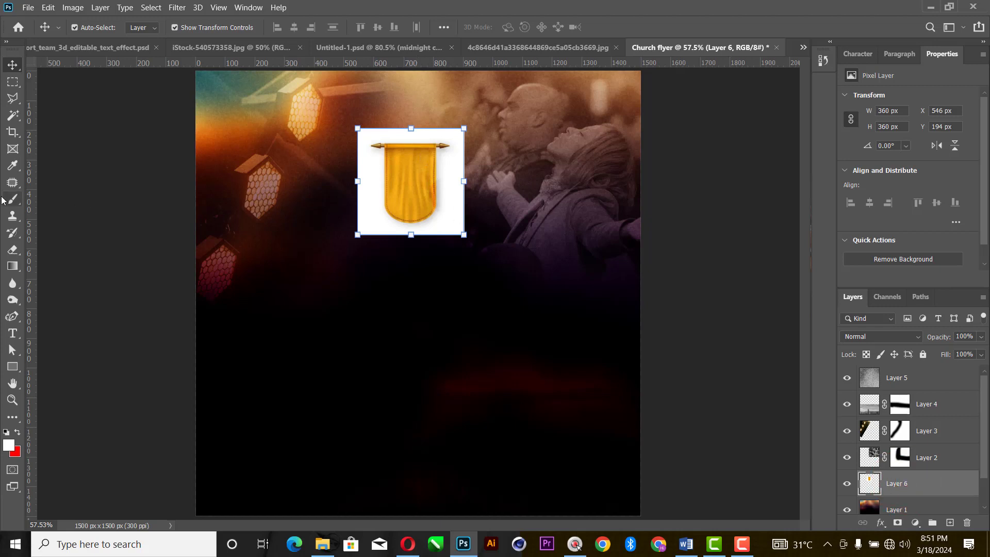
Step: Cut away the banner's white background and the leftover pale fringes around it using the Magic Wand at tolerance 32
{"action": "left_click", "coordinate": [13, 115]}
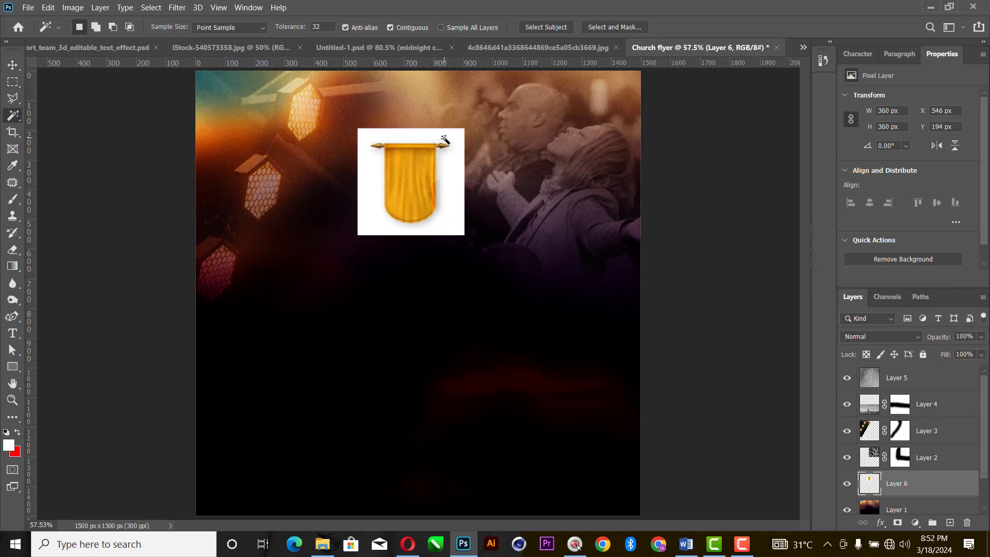
{"action": "left_click", "coordinate": [446, 138]}
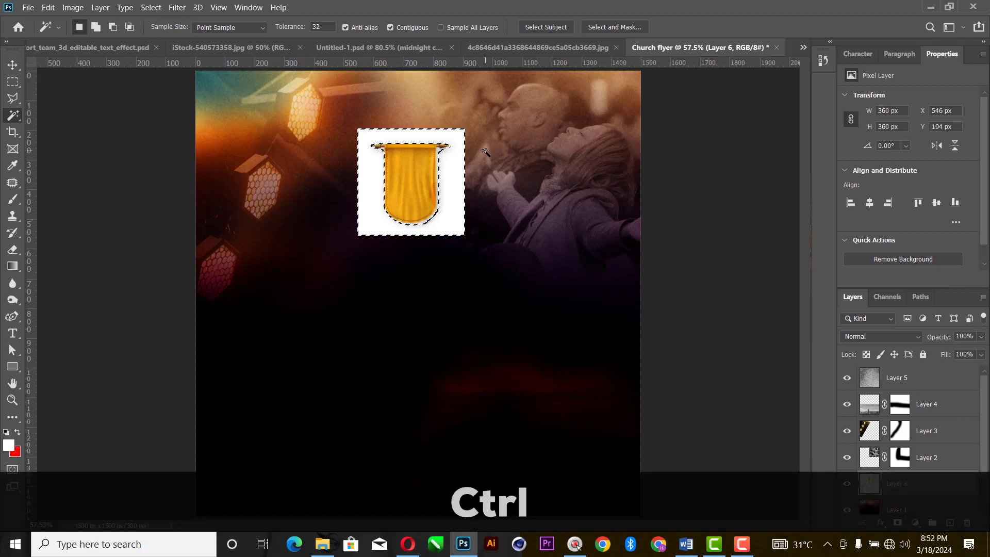
{"action": "key", "text": "ctrl+x"}
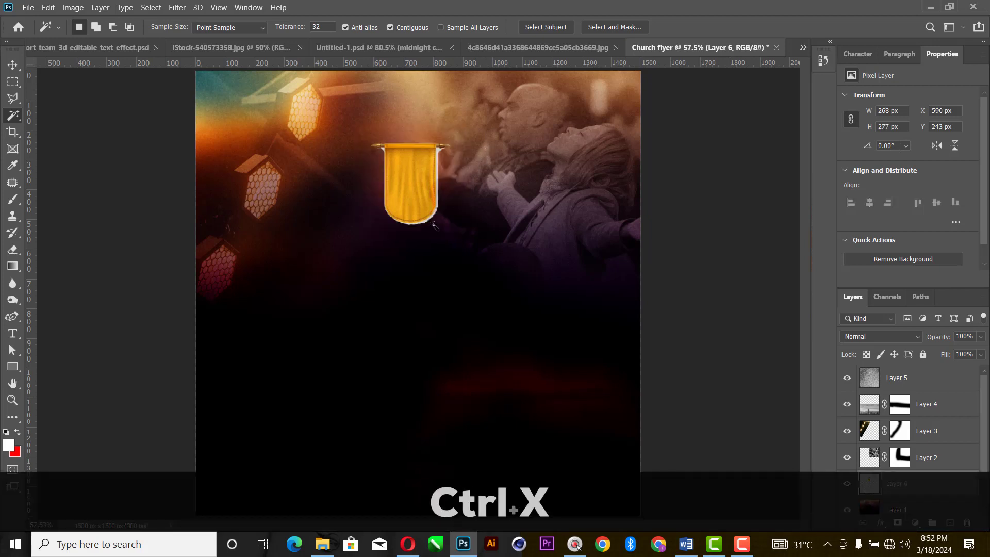
{"action": "scroll", "coordinate": [433, 226], "scroll_direction": "up", "scroll_amount": 5, "text": "alt"}
{"action": "left_click", "coordinate": [474, 155]}
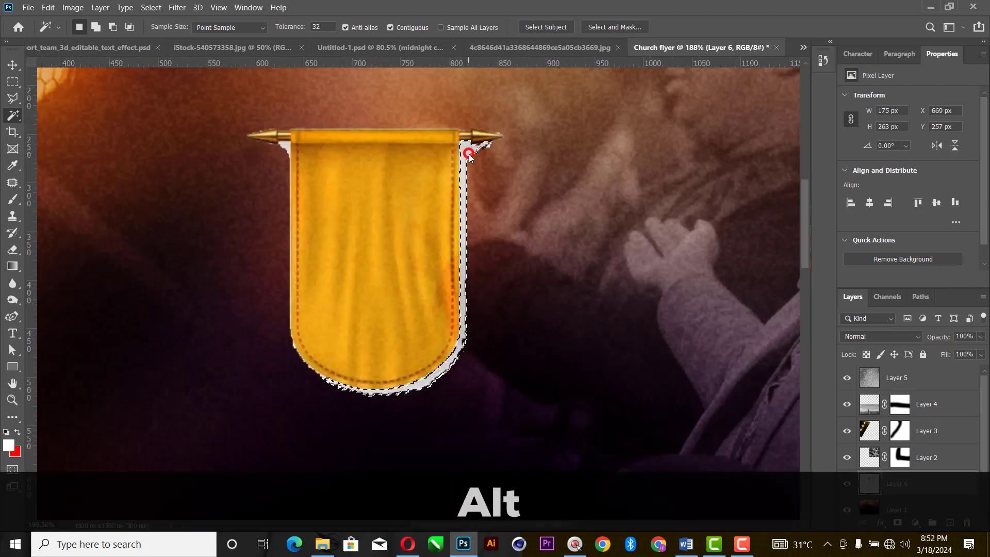
{"action": "key", "text": "ctrl+x"}
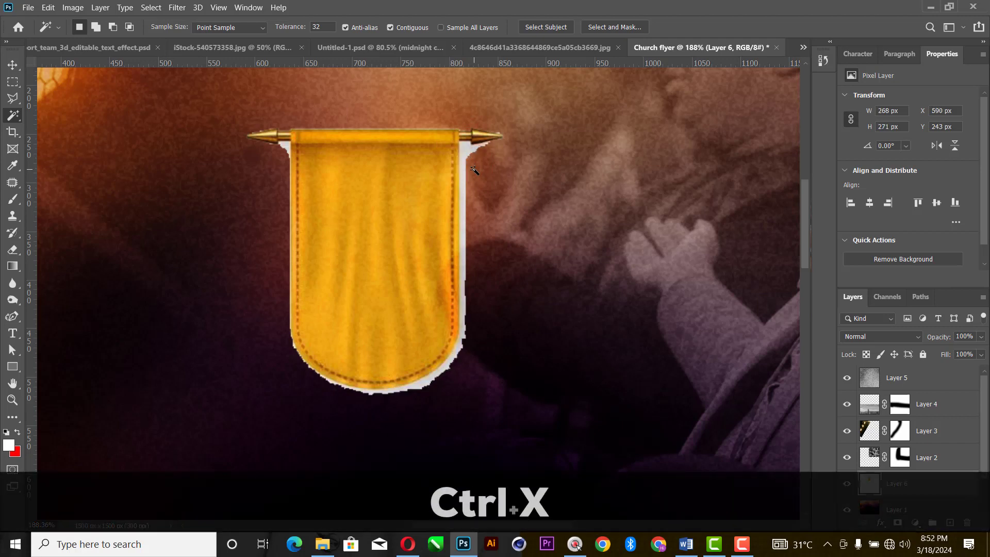
{"action": "left_click", "coordinate": [288, 150]}
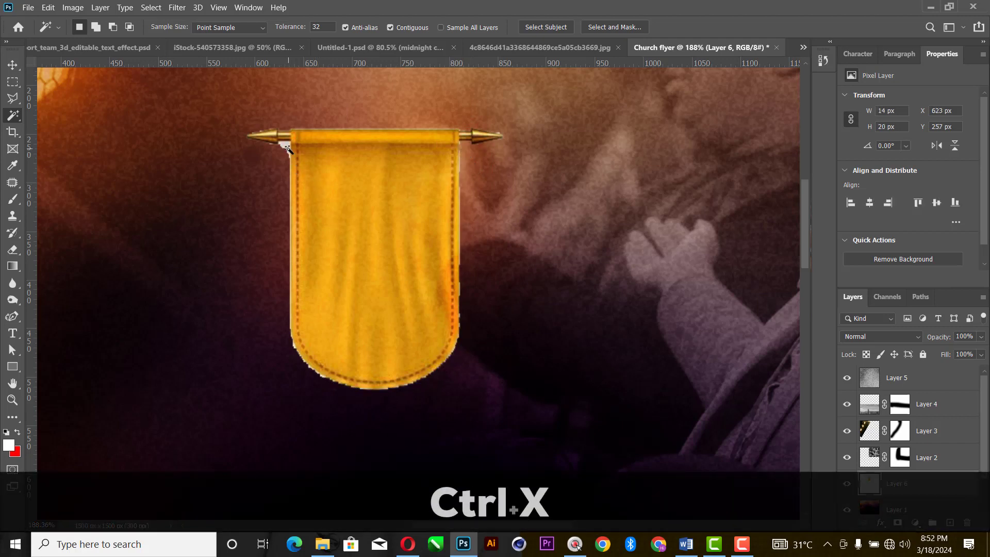
{"action": "key", "text": "ctrl+x"}
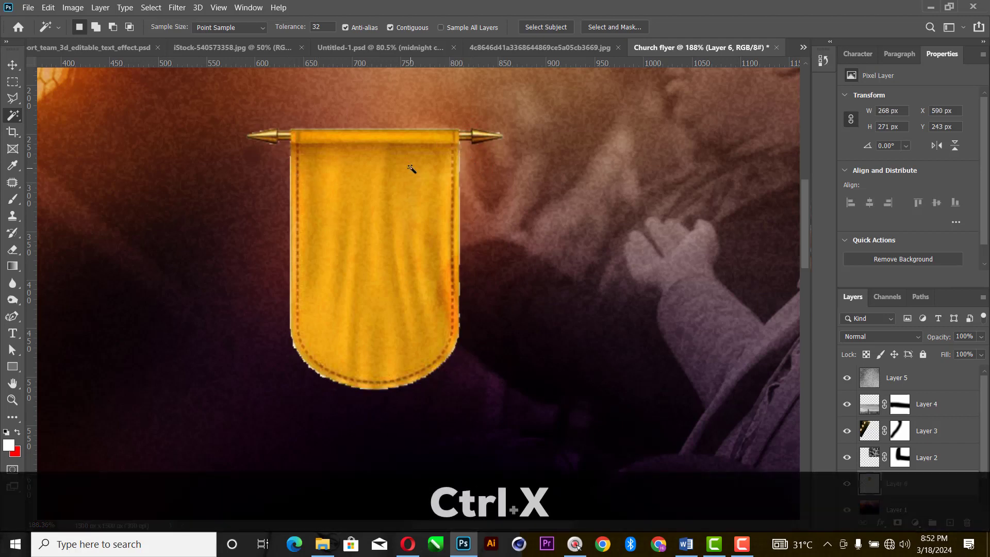
Step: Bring the banner layer above Layer 5 and move the banner to about X 616 px, Y 108 px near the flyer's top
{"action": "key", "text": "z"}
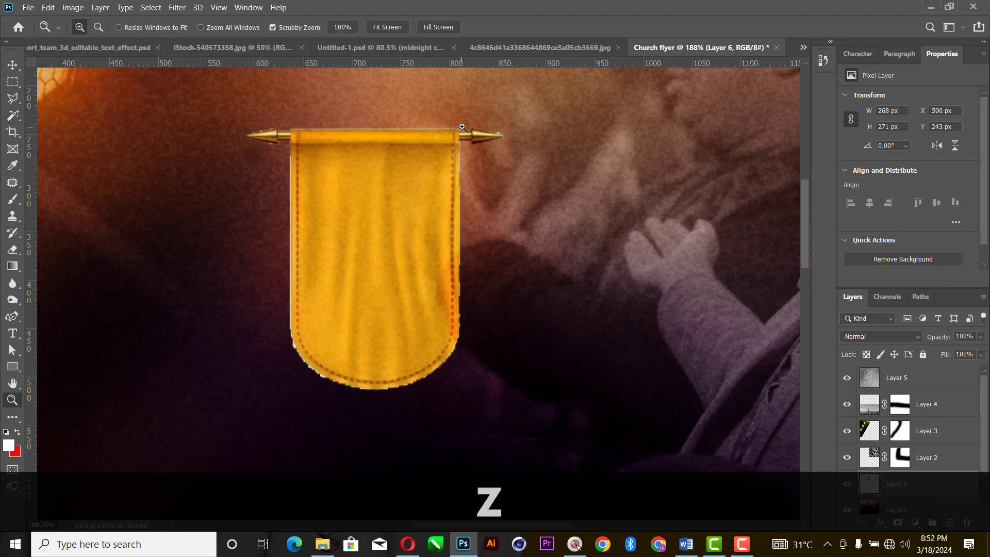
{"action": "right_click", "coordinate": [461, 131]}
{"action": "left_click", "coordinate": [510, 137]}
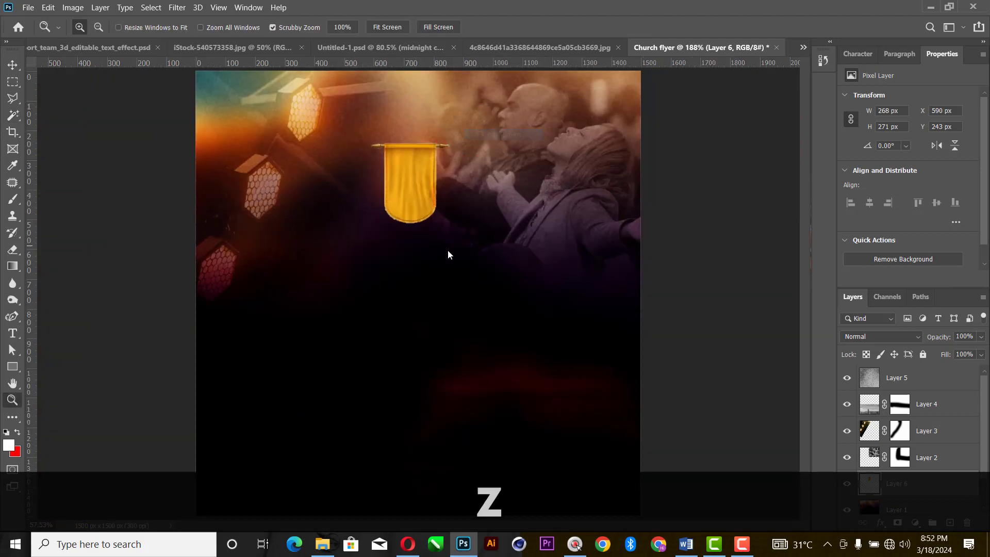
{"action": "left_click", "coordinate": [13, 65]}
{"action": "left_click", "coordinate": [418, 189]}
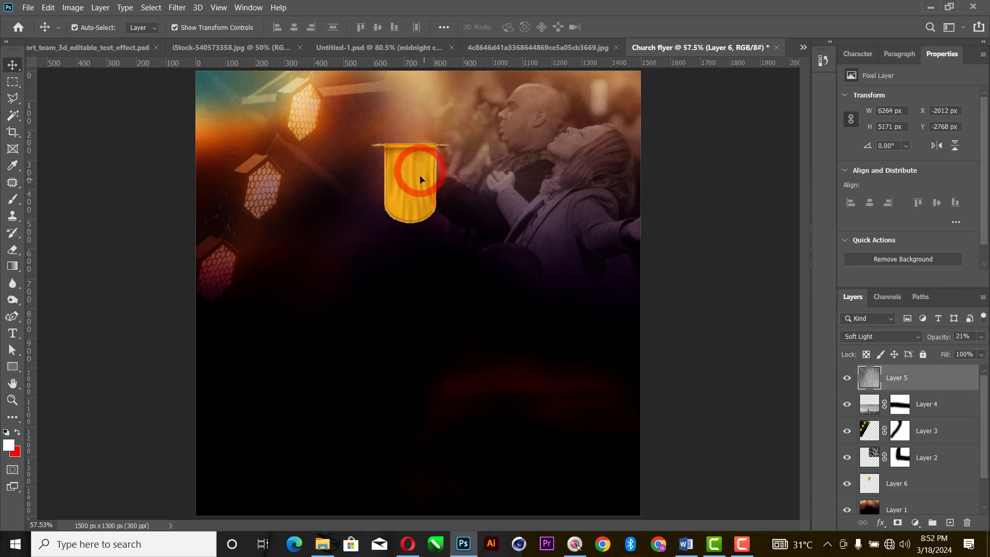
{"action": "left_click_drag", "start_coordinate": [894, 483], "coordinate": [896, 367]}
{"action": "left_click", "coordinate": [550, 240]}
{"action": "left_click_drag", "start_coordinate": [409, 166], "coordinate": [423, 136]}
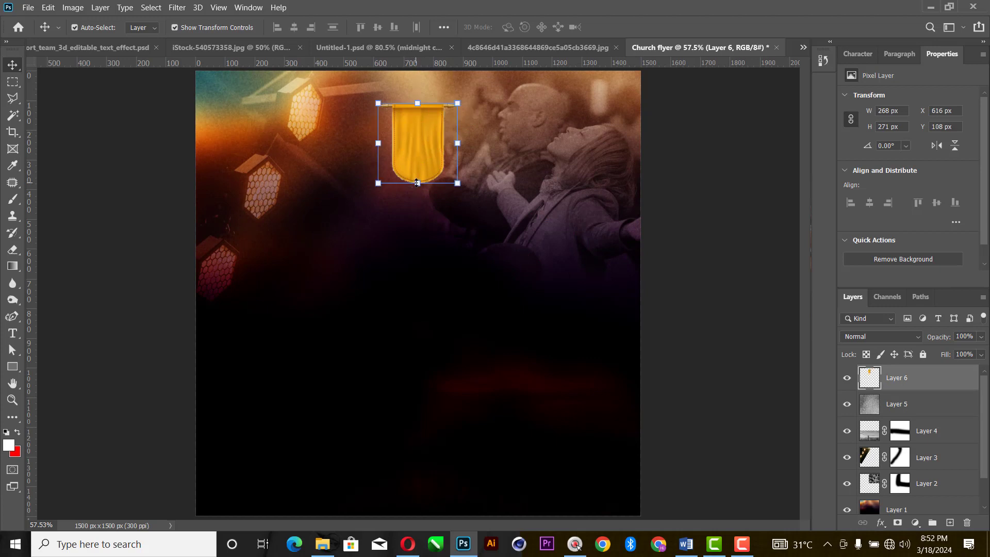
Step: Scale the golden banner down proportionally to about 91% of its size and commit the transform
{"action": "left_click_drag", "start_coordinate": [417, 183], "coordinate": [418, 177]}
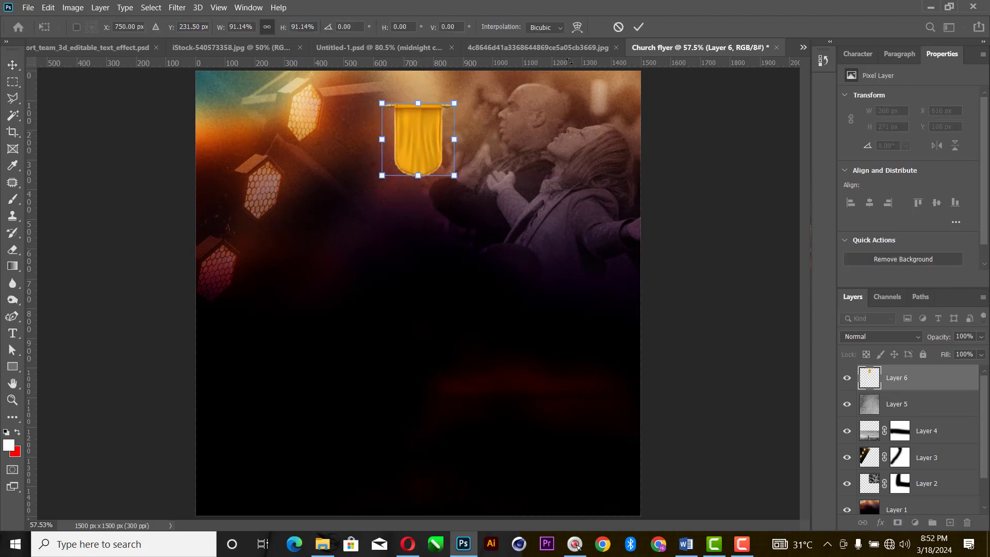
{"action": "left_click", "coordinate": [638, 27]}
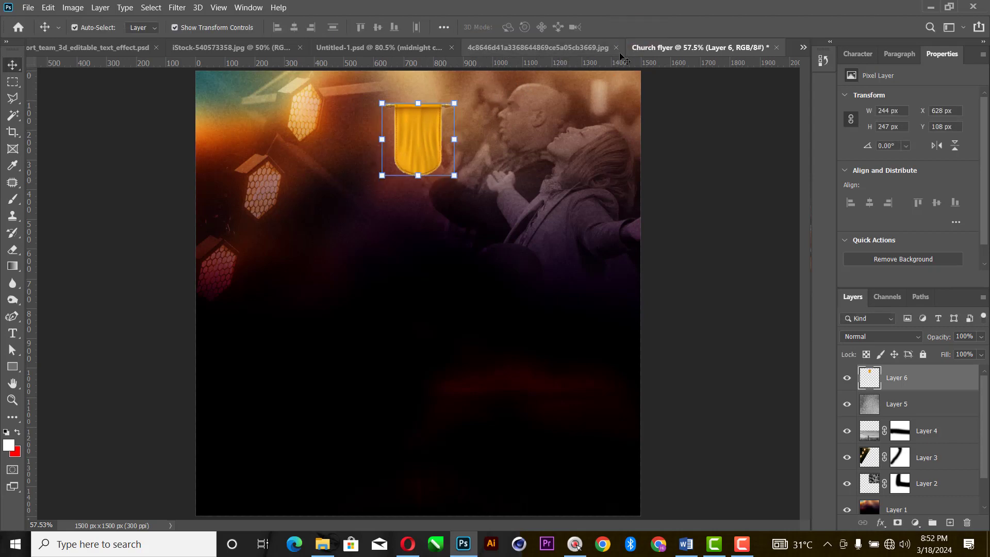
Step: Switch to the Word document and copy the line "midnight cry prayer service"
{"action": "left_click", "coordinate": [686, 544]}
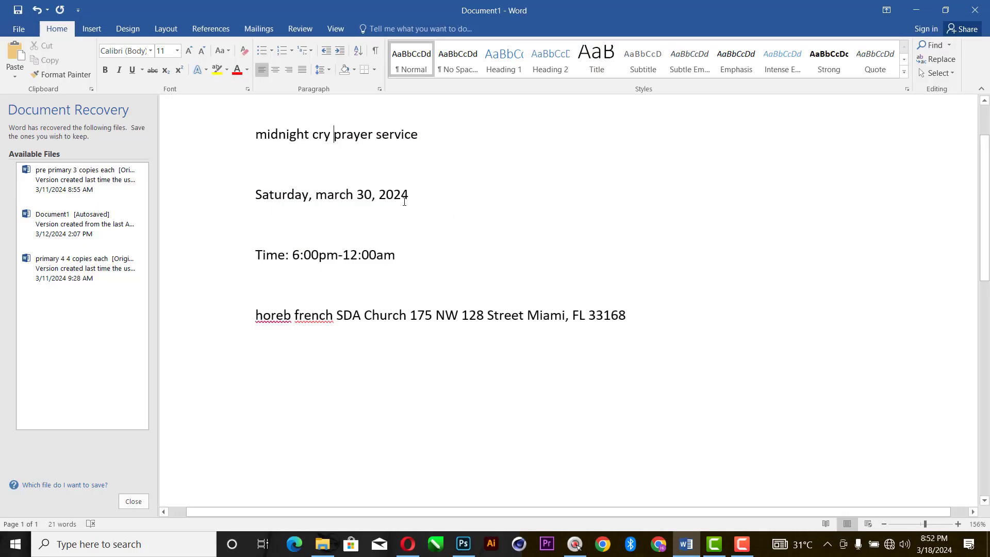
{"action": "left_click_drag", "start_coordinate": [414, 138], "coordinate": [240, 127]}
{"action": "key", "text": "ctrl+c"}
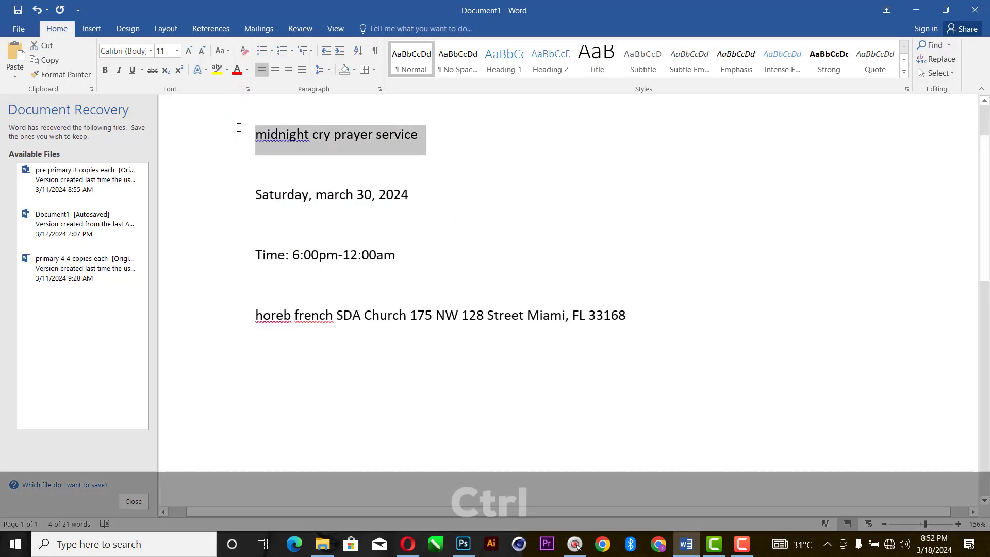
Step: Back in Photoshop, paste the copied line as a new text layer on the flyer, broken into two lines after "cry"
{"action": "left_click", "coordinate": [463, 544]}
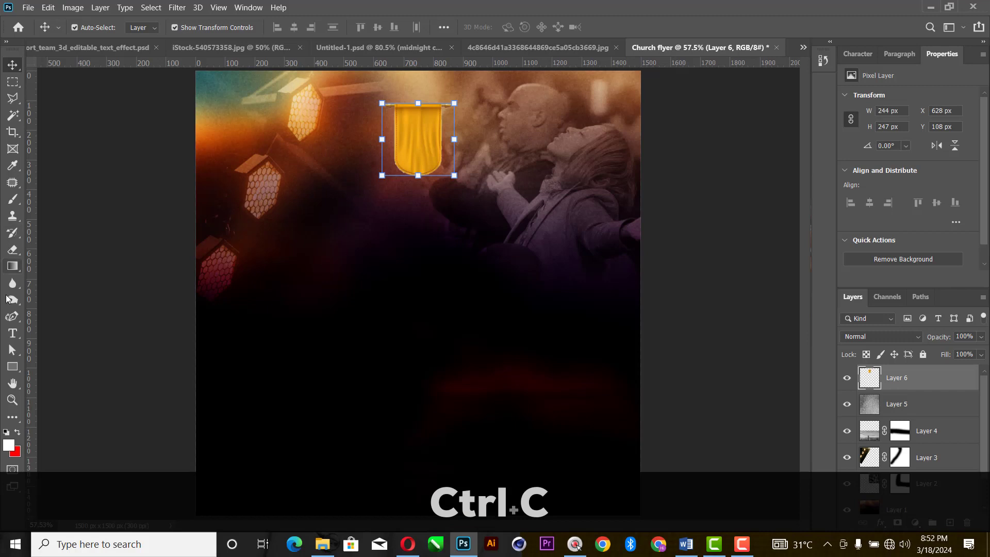
{"action": "left_click", "coordinate": [12, 333]}
{"action": "left_click", "coordinate": [321, 244]}
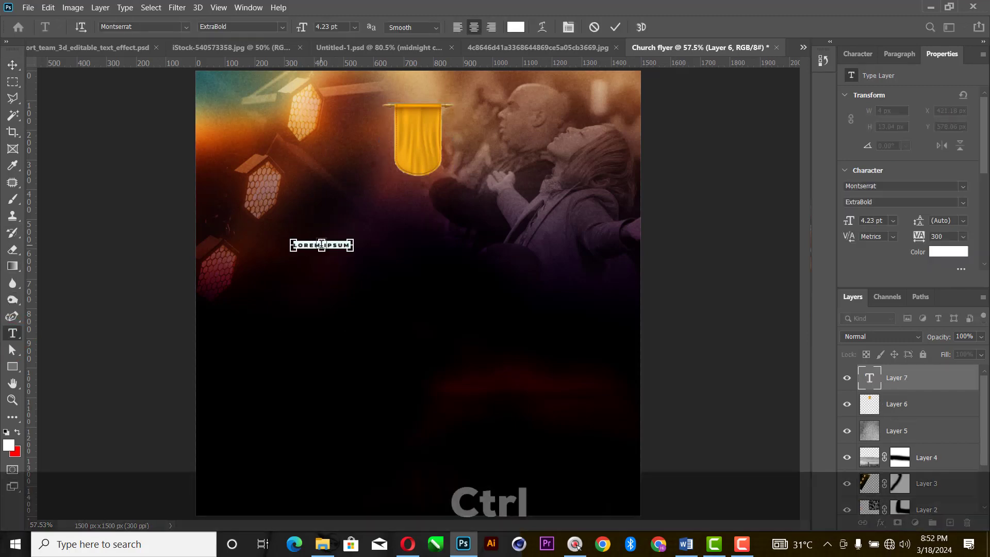
{"action": "key", "text": "ctrl+v"}
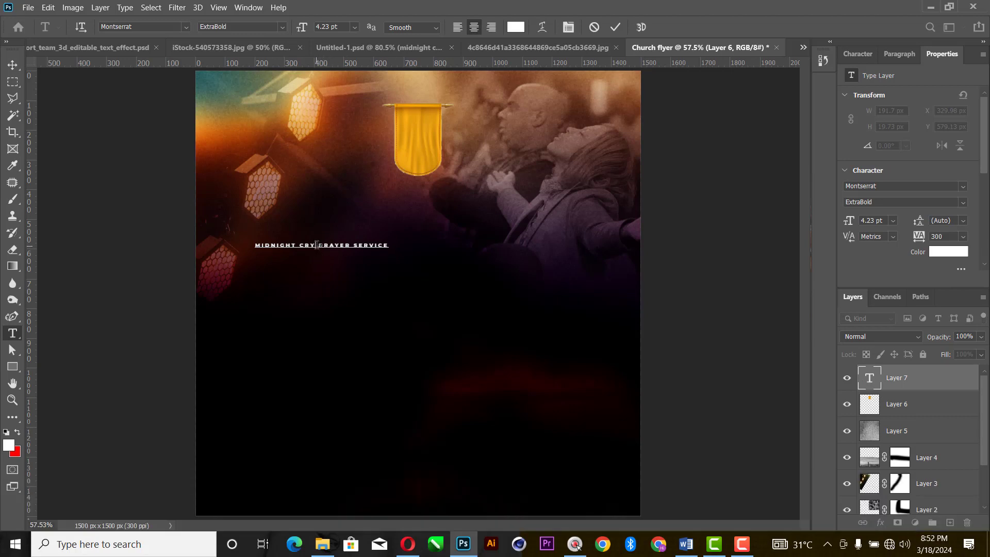
{"action": "key", "text": "Right"}
{"action": "key", "text": "Return"}
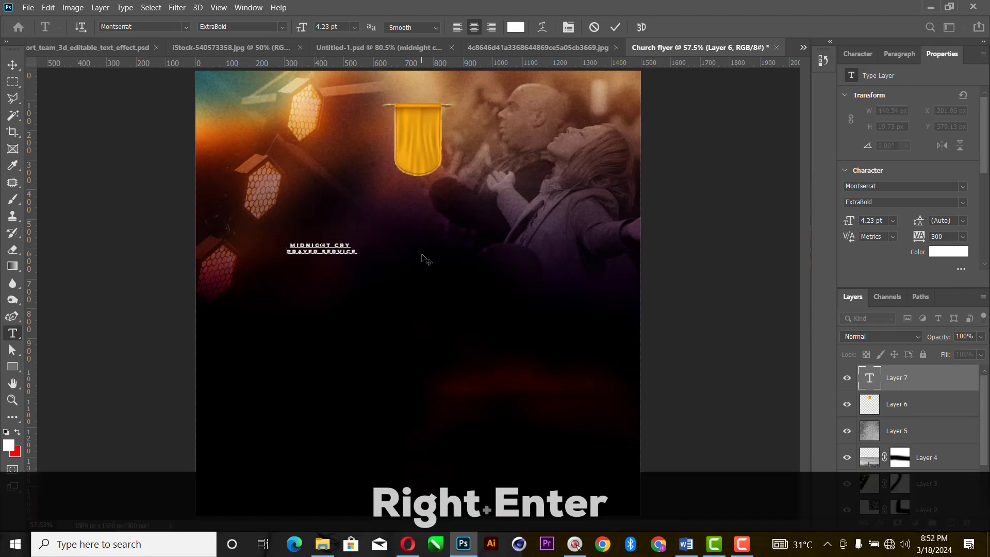
{"action": "left_click", "coordinate": [615, 26]}
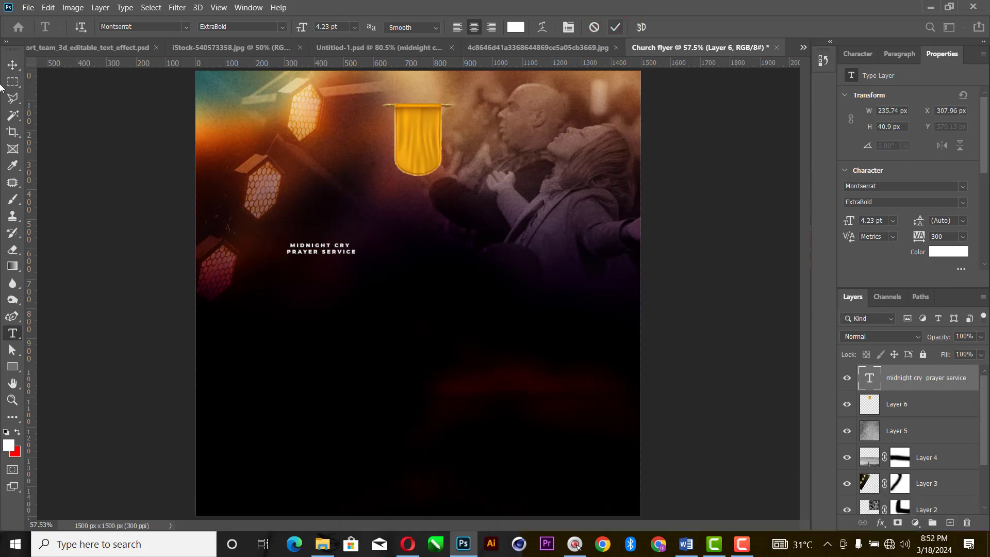
Step: Enlarge the "Midnight Cry Prayer Service" text to about 231% and centre it horizontally below the banner
{"action": "key", "text": "v"}
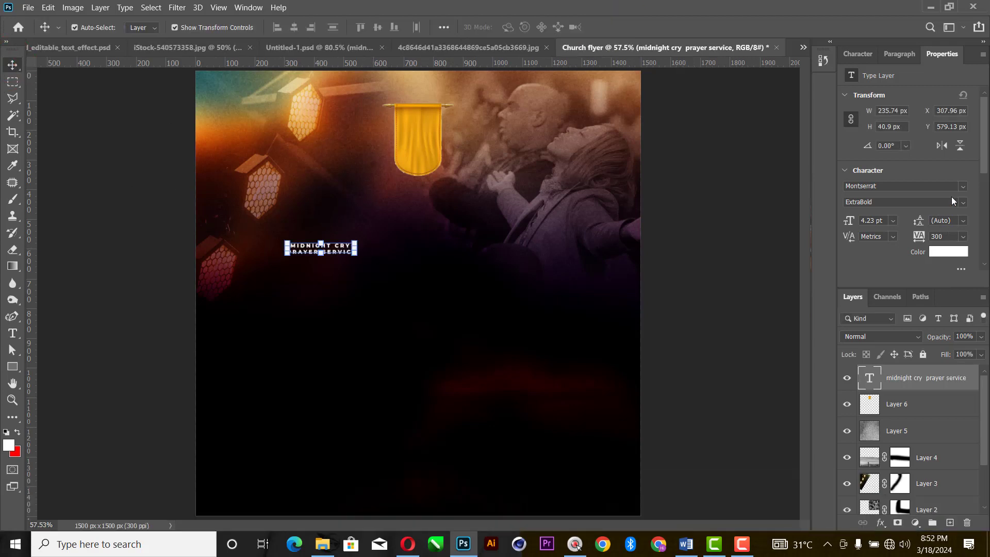
{"action": "key", "text": "ctrl+t"}
{"action": "left_click_drag", "start_coordinate": [355, 253], "coordinate": [449, 218]}
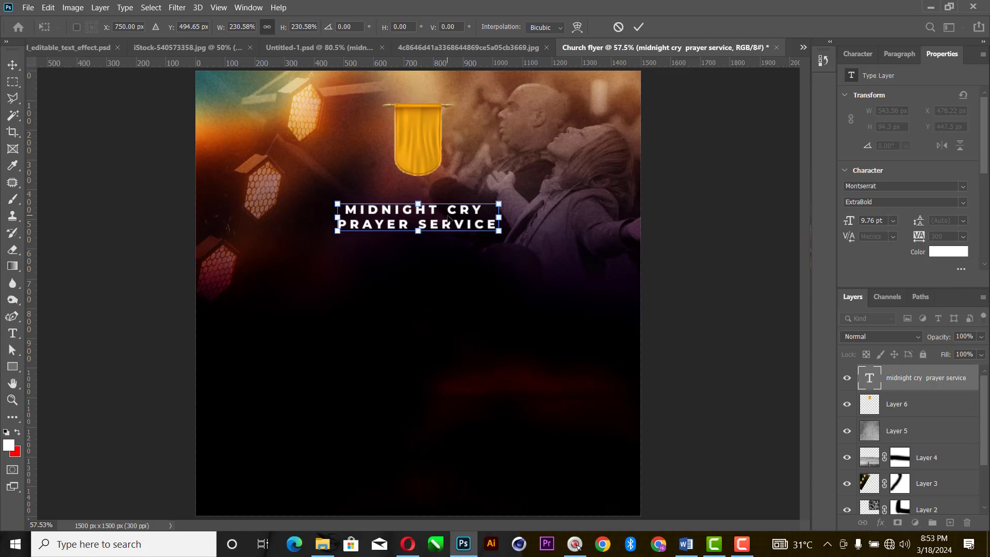
{"action": "key", "text": "Return"}
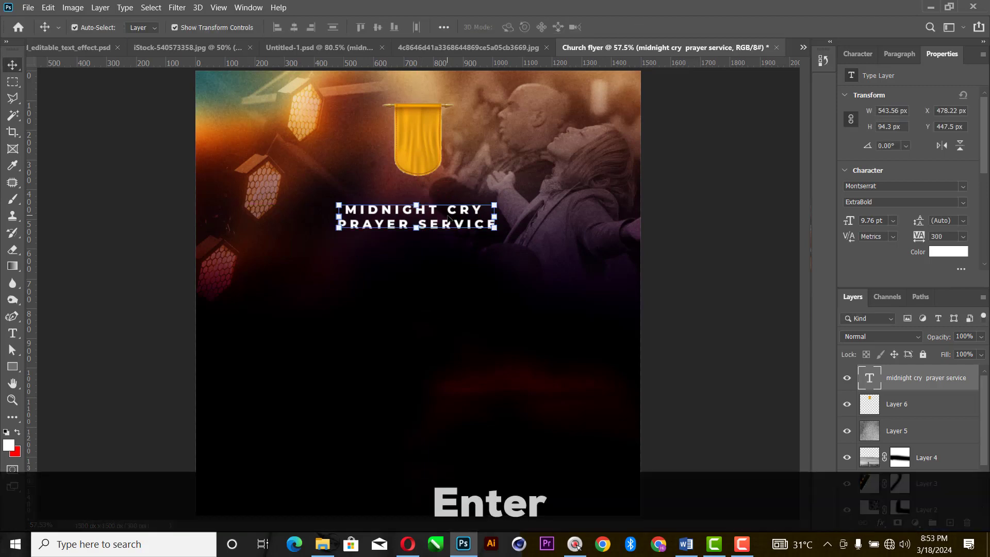
Step: Move the heading text up close beneath the banner, to about X 492 px, Y 399 px
{"action": "key", "text": "Up"}
{"action": "key", "text": "Up"}
{"action": "key", "text": "Up"}
{"action": "key", "text": "Up"}
{"action": "key", "text": "Up"}
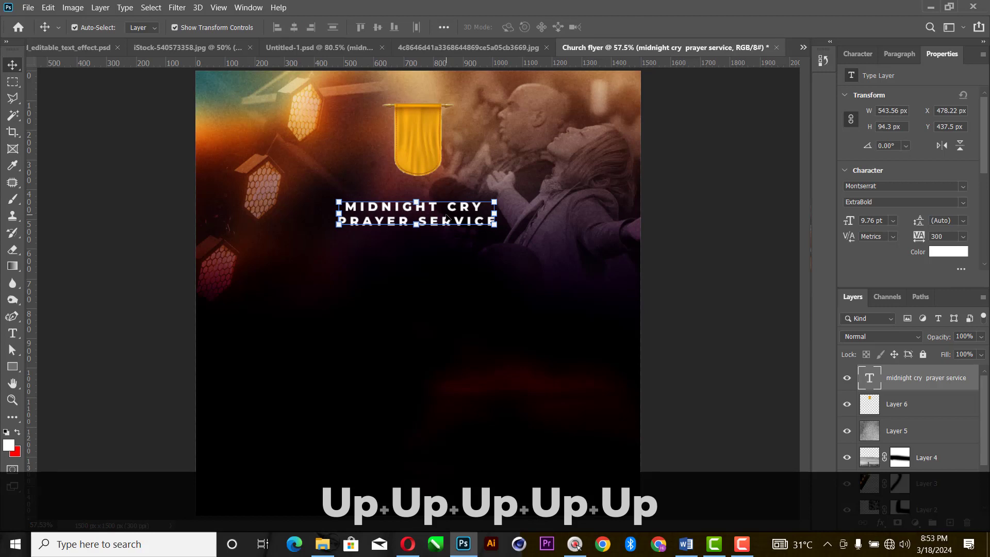
{"action": "left_click_drag", "start_coordinate": [428, 203], "coordinate": [437, 200]}
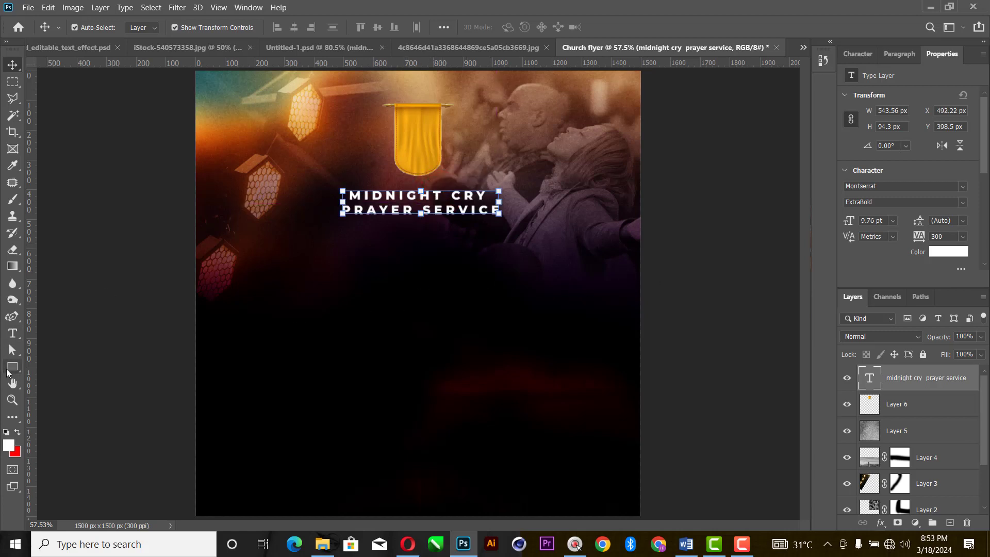
Step: Draw a black rectangle about 1001 × 187 px near the flyer's bottom and round all its corners to 42 px
{"action": "left_click", "coordinate": [11, 367]}
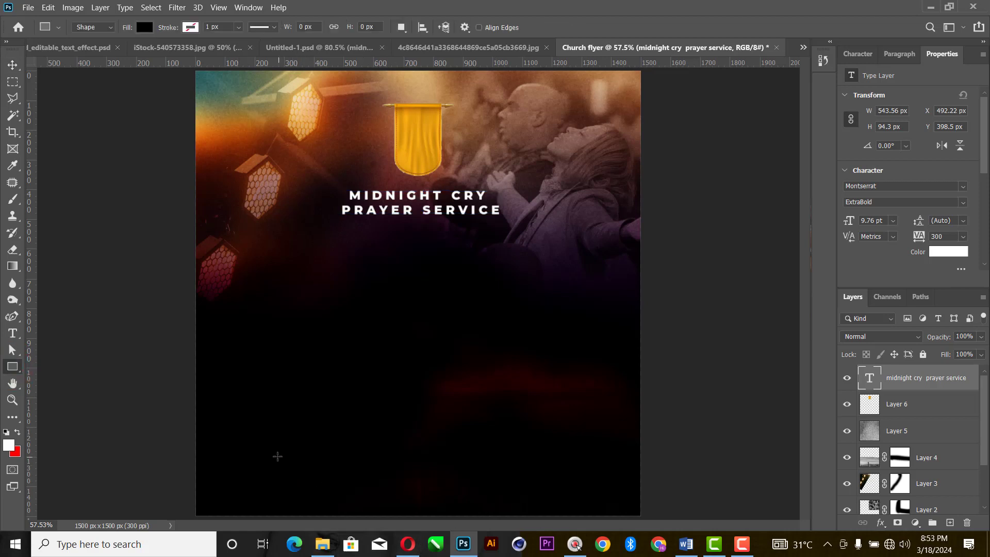
{"action": "left_click_drag", "start_coordinate": [277, 431], "coordinate": [573, 485]}
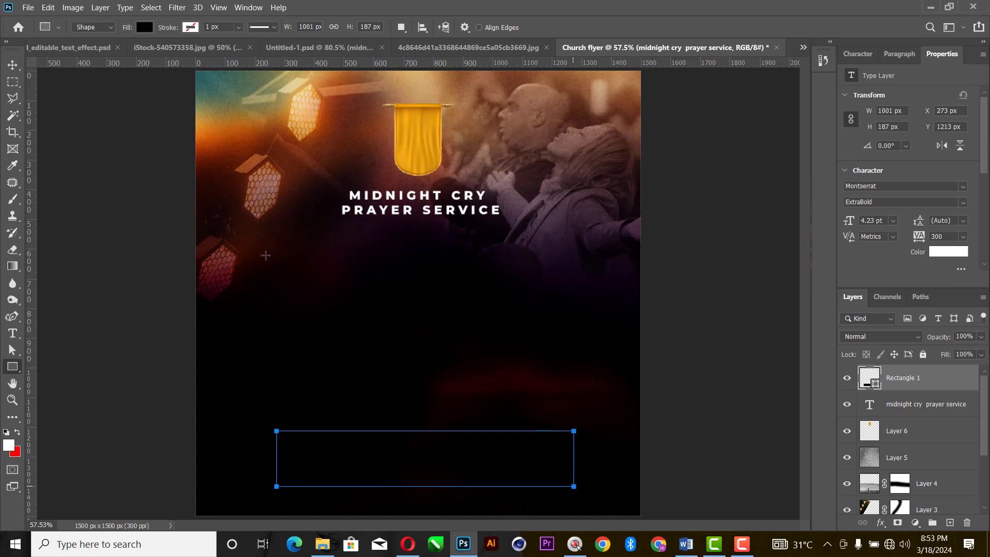
{"action": "left_click", "coordinate": [11, 66]}
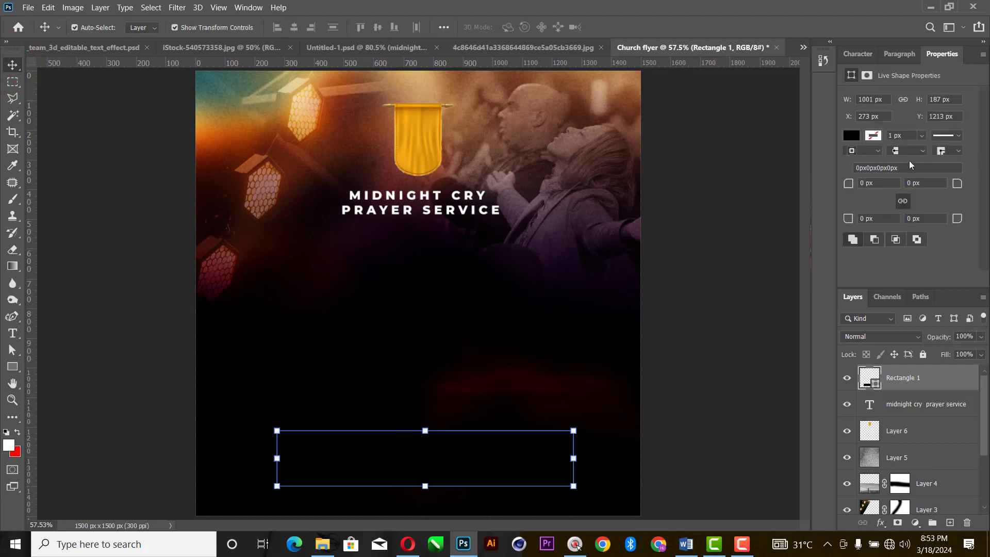
{"action": "left_click_drag", "start_coordinate": [848, 184], "coordinate": [875, 185]}
{"action": "type", "text": "38"}
{"action": "key", "text": "Return"}
{"action": "left_click", "coordinate": [683, 325]}
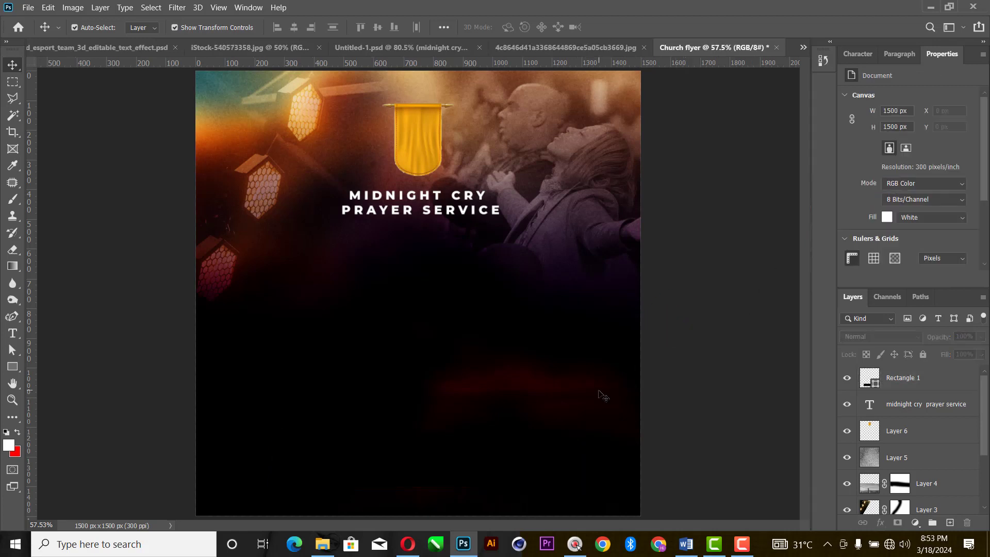
Step: Add a Gradient Overlay to the rounded rectangle using the yellow-to-gold gradient preset
{"action": "key", "text": "alt"}
{"action": "scroll", "coordinate": [474, 471], "scroll_direction": "up", "scroll_amount": 5}
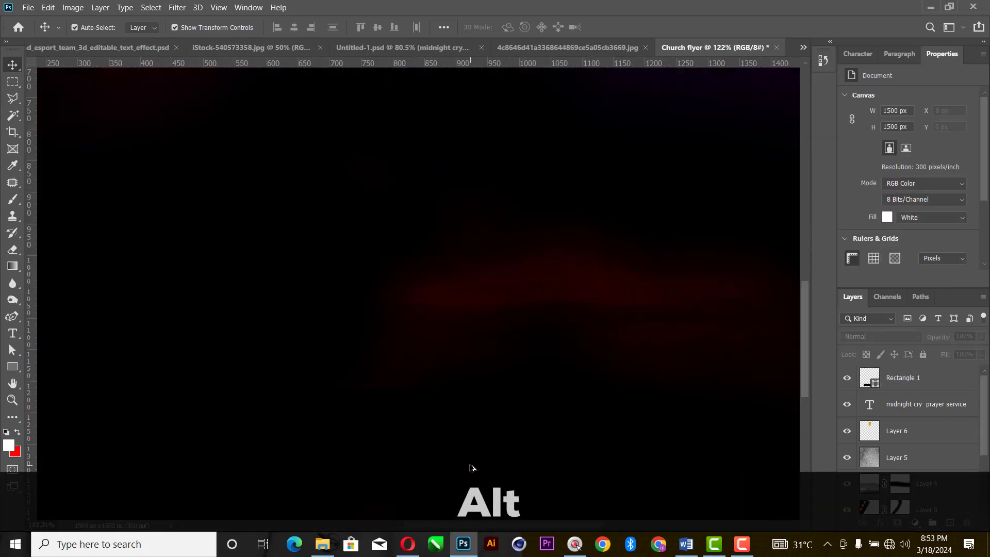
{"action": "left_click_drag", "start_coordinate": [802, 319], "coordinate": [799, 338]}
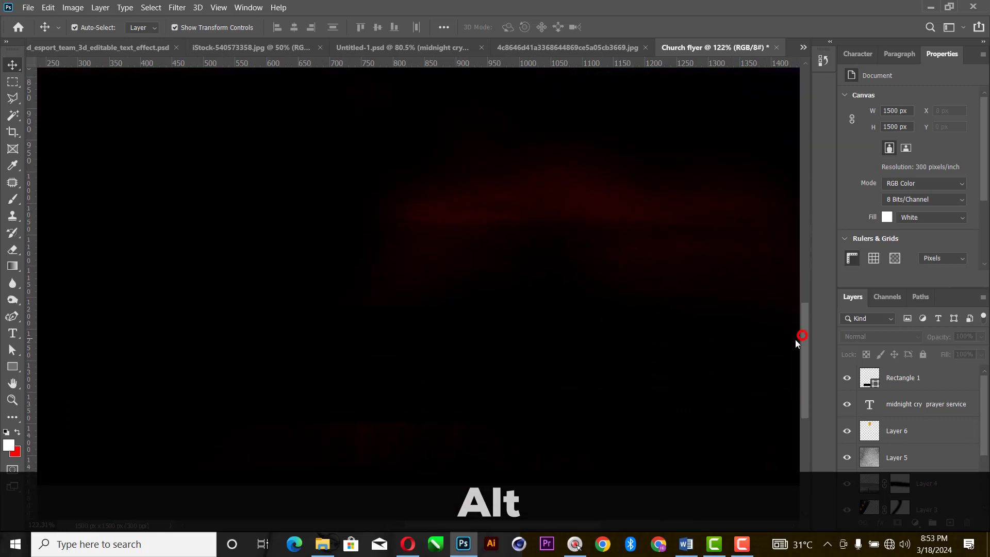
{"action": "left_click", "coordinate": [457, 404]}
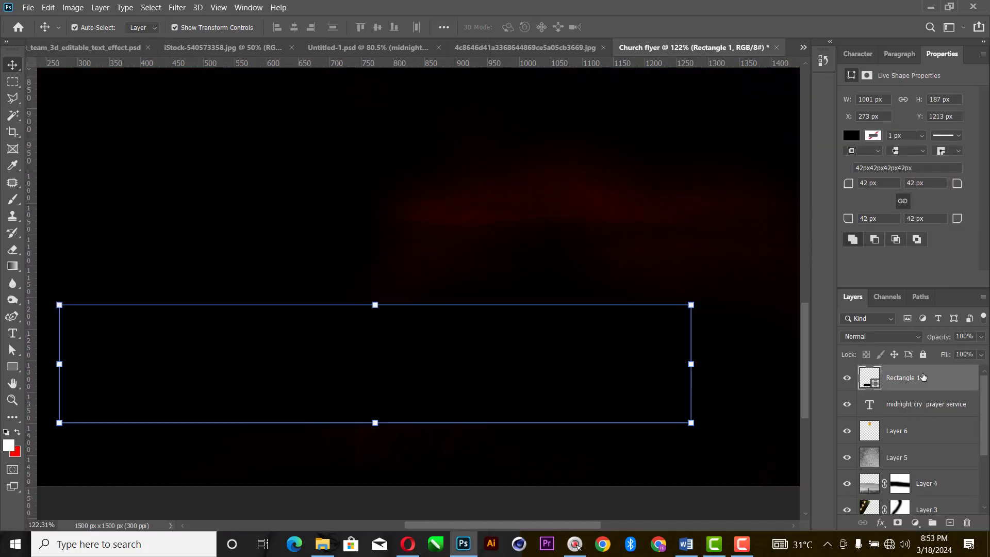
{"action": "right_click", "coordinate": [922, 377]}
{"action": "left_click", "coordinate": [787, 10]}
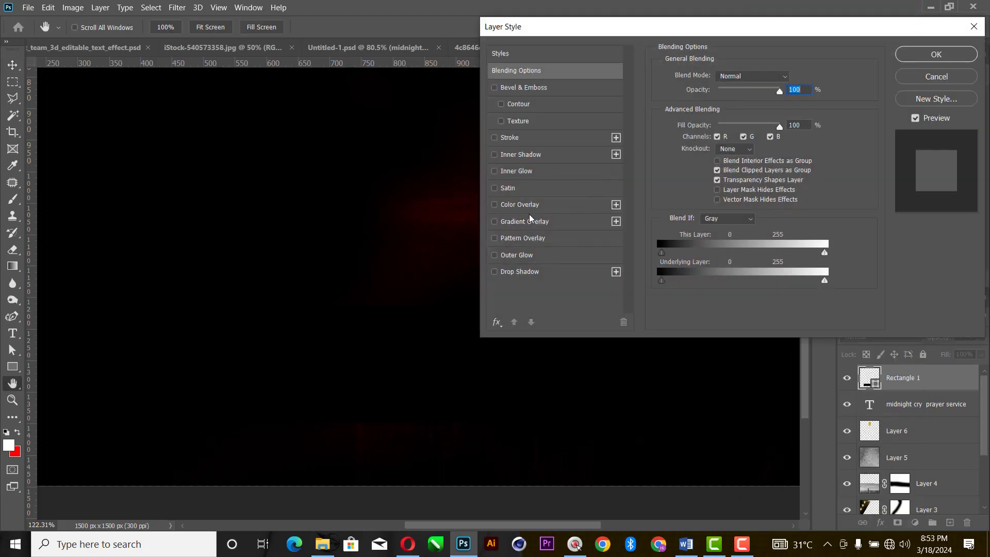
{"action": "left_click", "coordinate": [520, 225]}
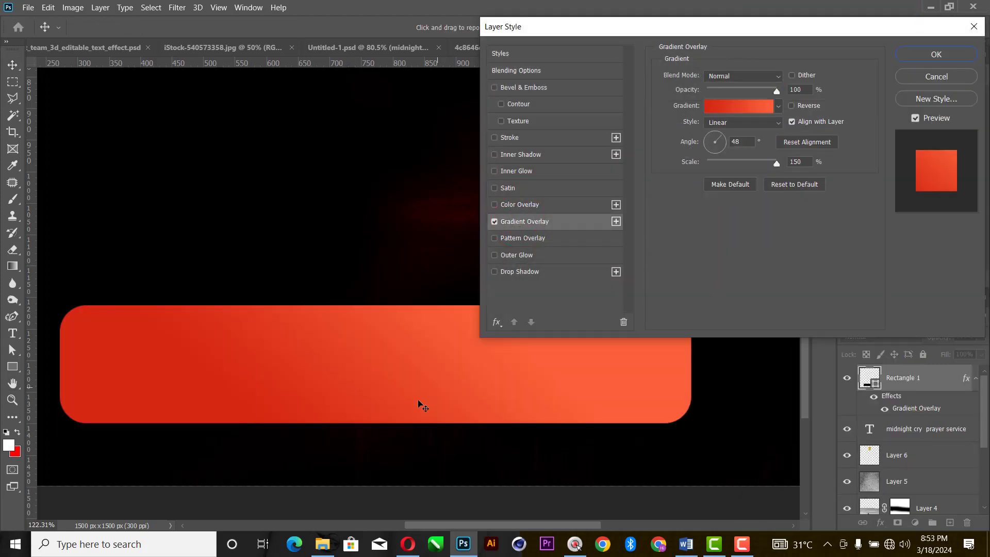
{"action": "left_click", "coordinate": [723, 104]}
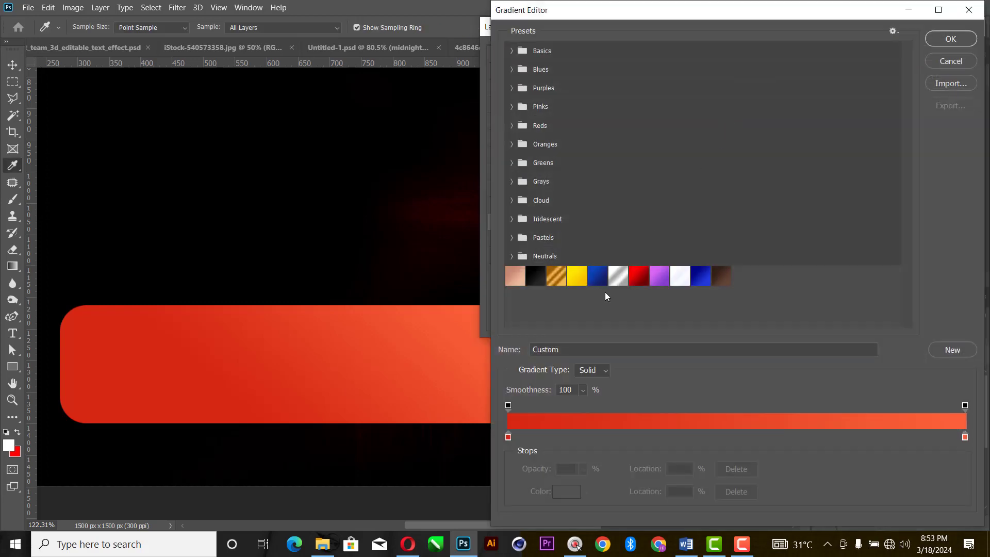
{"action": "left_click", "coordinate": [575, 277]}
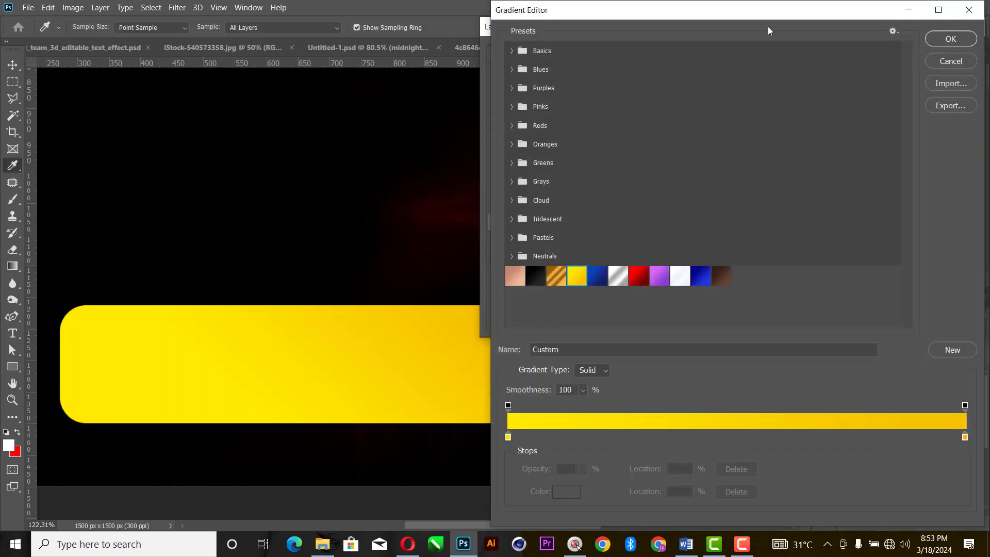
Step: Change the gradient's end colour stop at location 100% to a deeper orange-yellow and accept the edited gradient
{"action": "left_click_drag", "start_coordinate": [768, 11], "coordinate": [698, 5]}
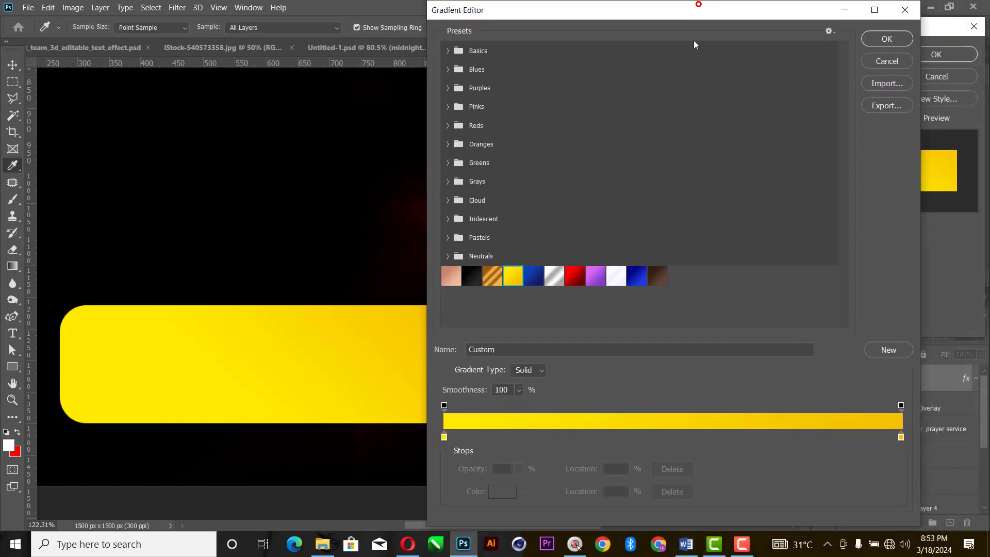
{"action": "left_click", "coordinate": [901, 437]}
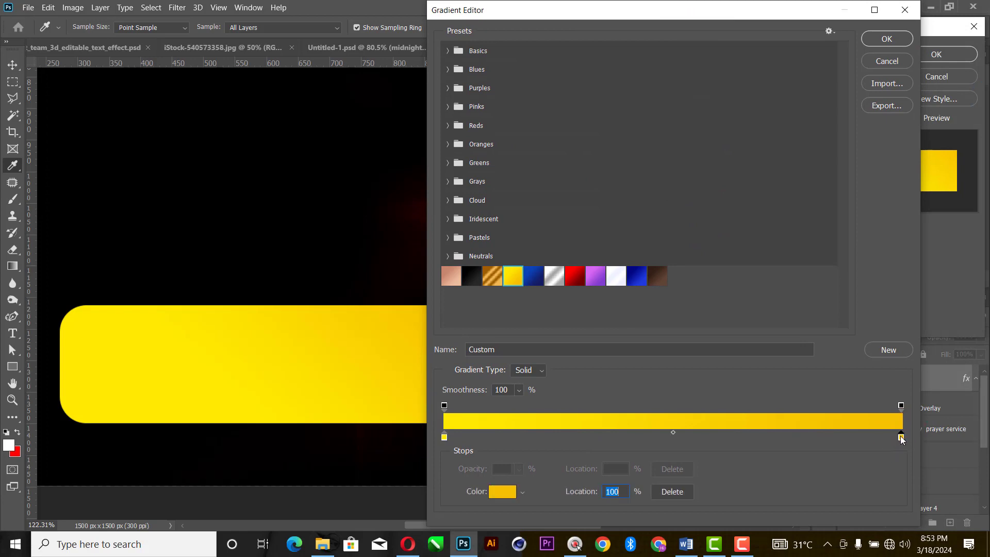
{"action": "double_click", "coordinate": [900, 437]}
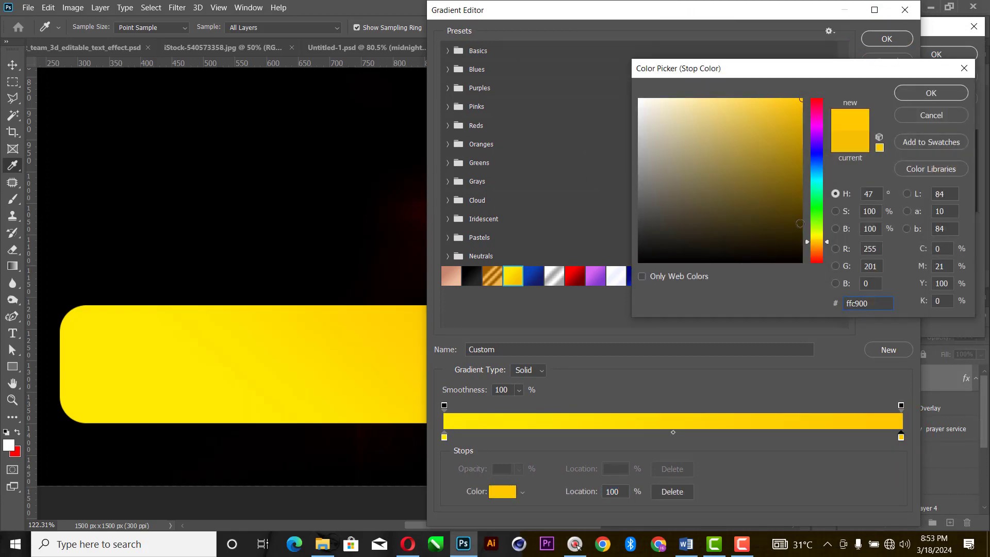
{"action": "left_click_drag", "start_coordinate": [817, 248], "coordinate": [818, 242]}
{"action": "left_click", "coordinate": [932, 93]}
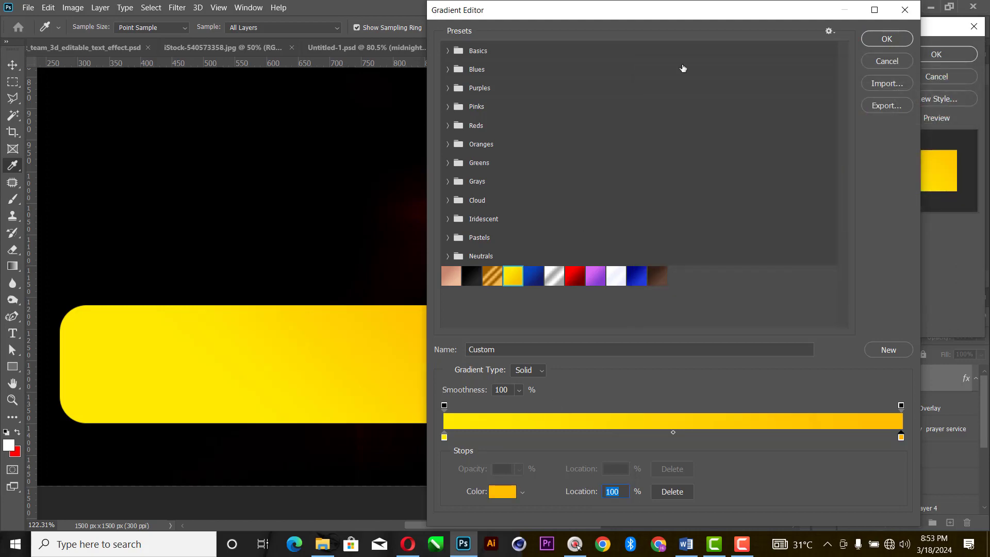
{"action": "left_click_drag", "start_coordinate": [671, 28], "coordinate": [721, 28]}
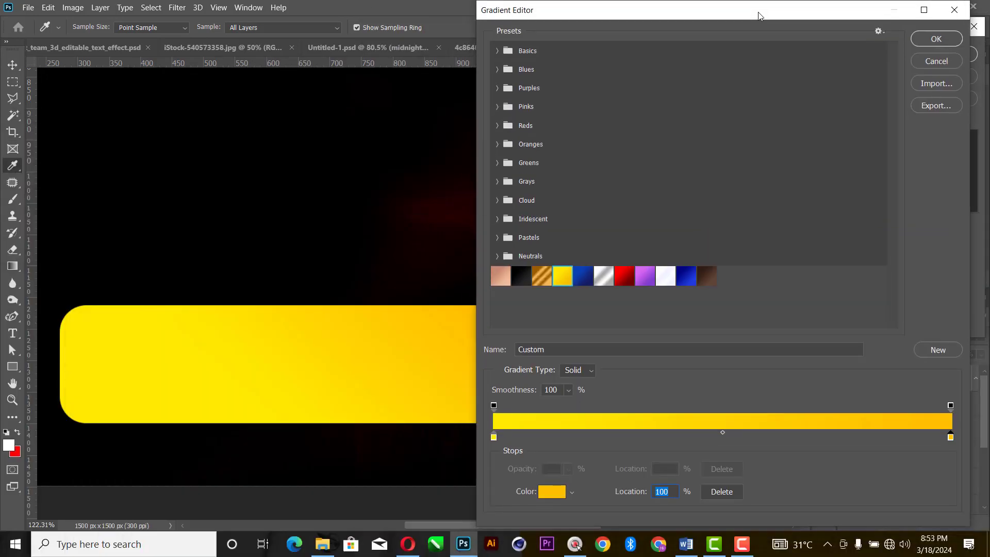
{"action": "left_click", "coordinate": [935, 40]}
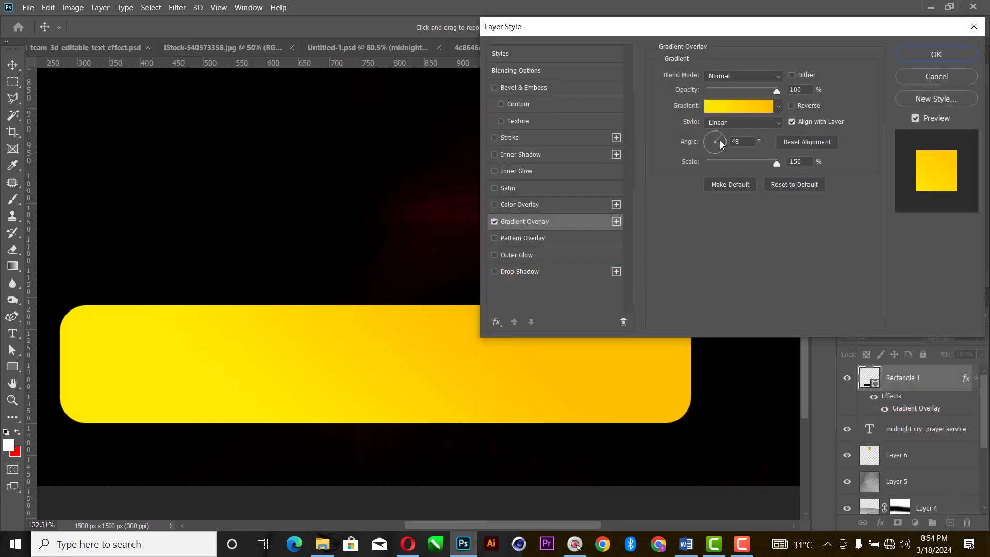
Step: Set the Gradient Overlay's angle to 84° and reverse the gradient's direction
{"action": "left_click_drag", "start_coordinate": [720, 140], "coordinate": [717, 136]}
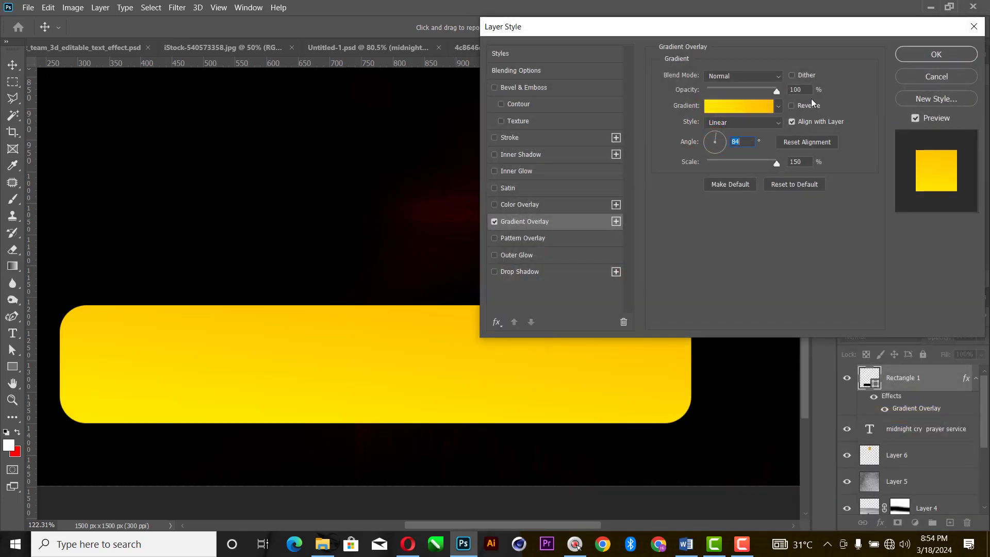
{"action": "left_click", "coordinate": [800, 107]}
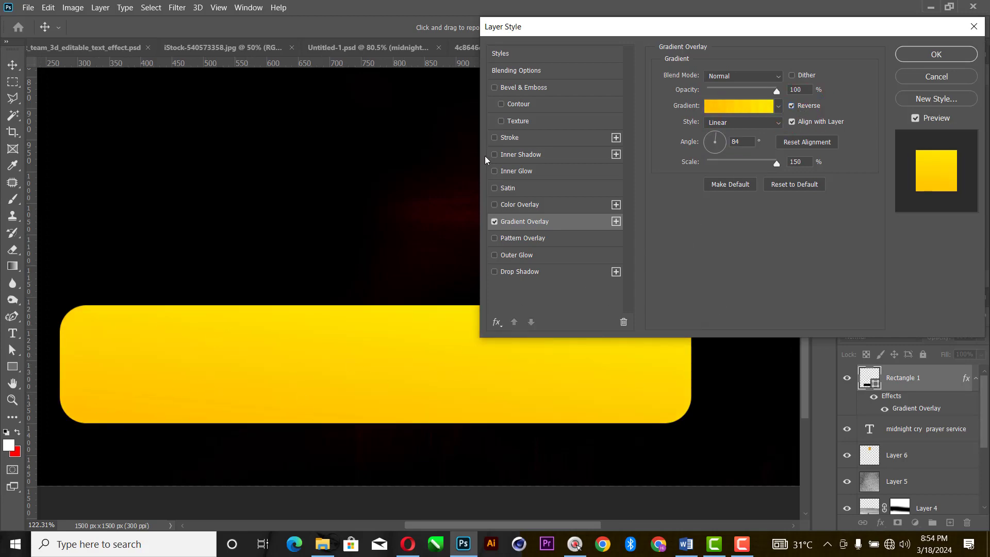
Step: Add a black Inner Glow to the rounded rectangle with Normal blend mode and 71% opacity
{"action": "left_click", "coordinate": [511, 171]}
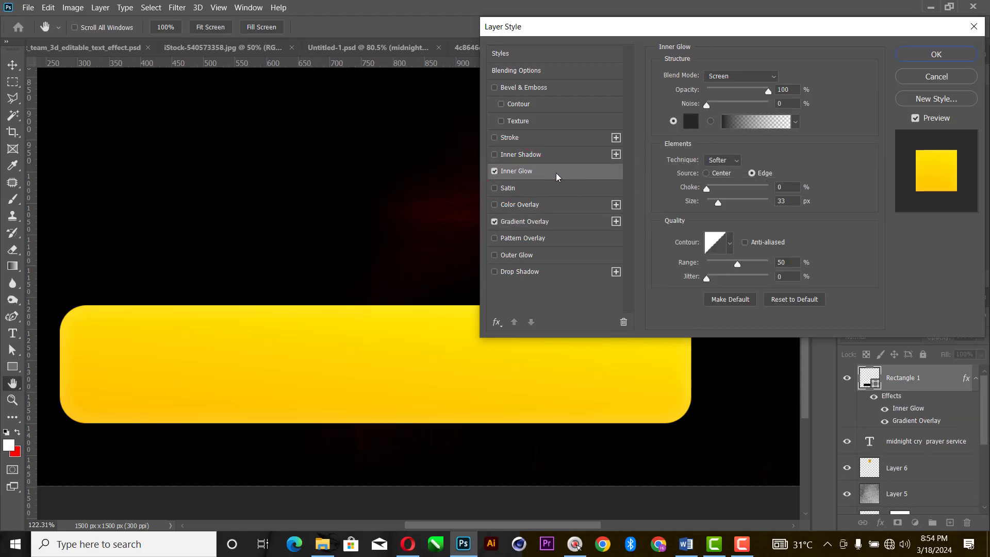
{"action": "left_click", "coordinate": [689, 124]}
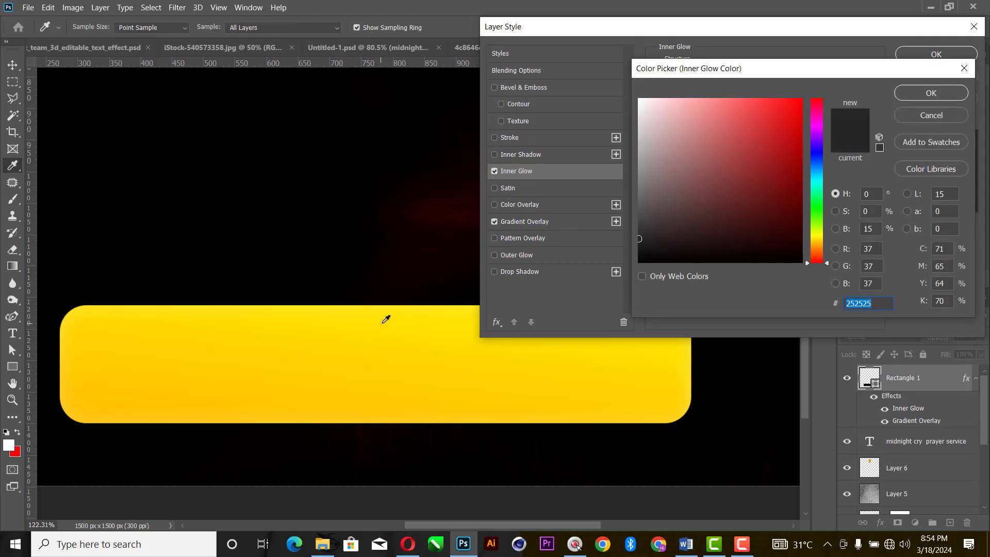
{"action": "left_click", "coordinate": [416, 303]}
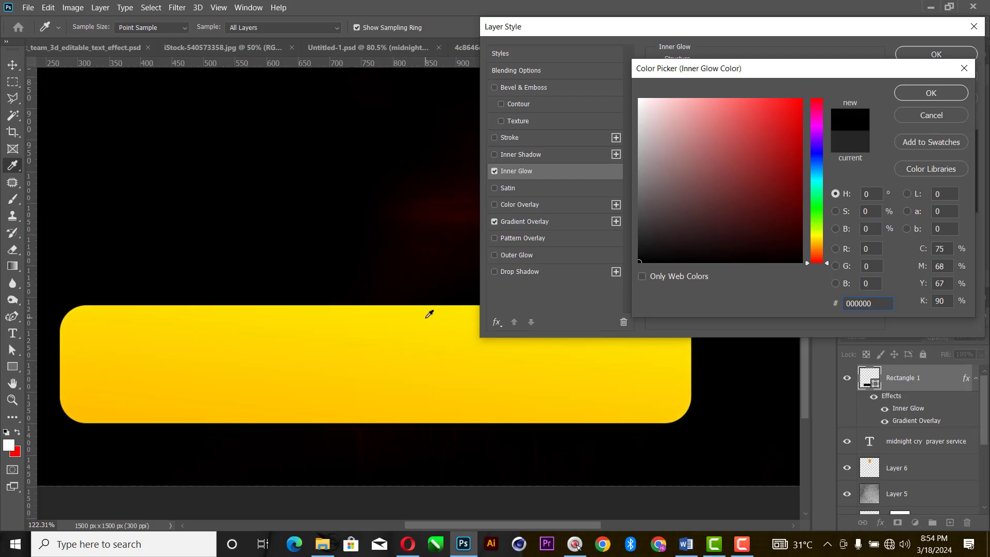
{"action": "left_click", "coordinate": [425, 317]}
{"action": "left_click", "coordinate": [927, 93]}
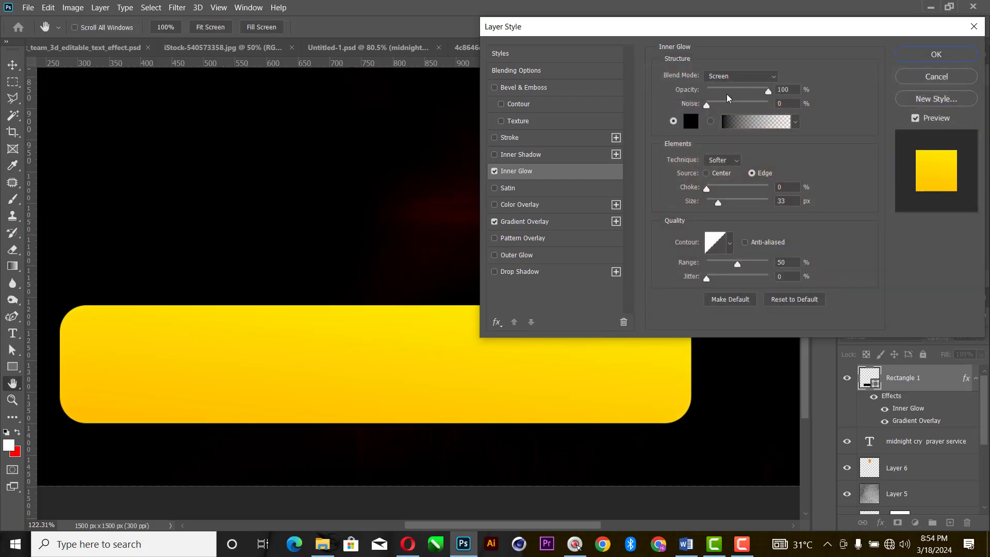
{"action": "left_click", "coordinate": [735, 76]}
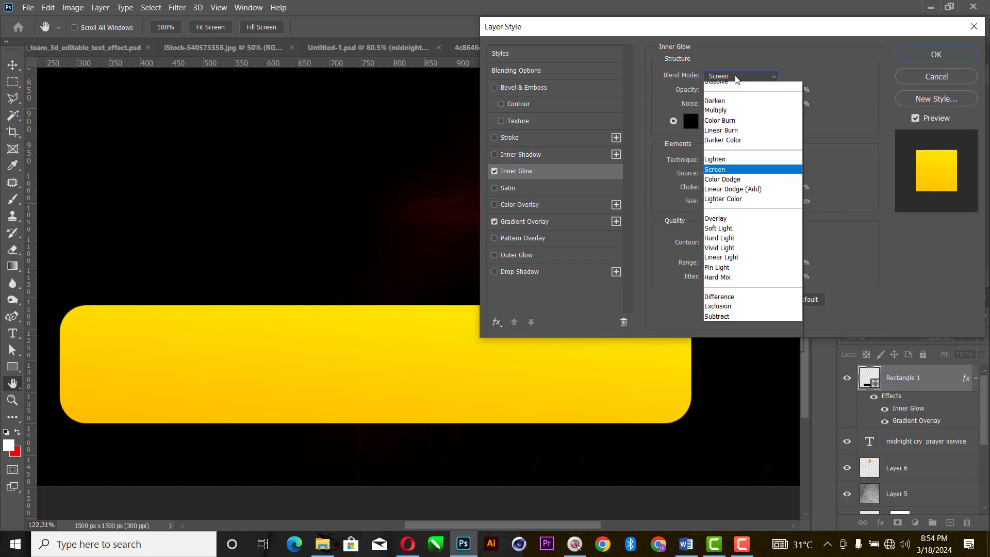
{"action": "left_click", "coordinate": [732, 87]}
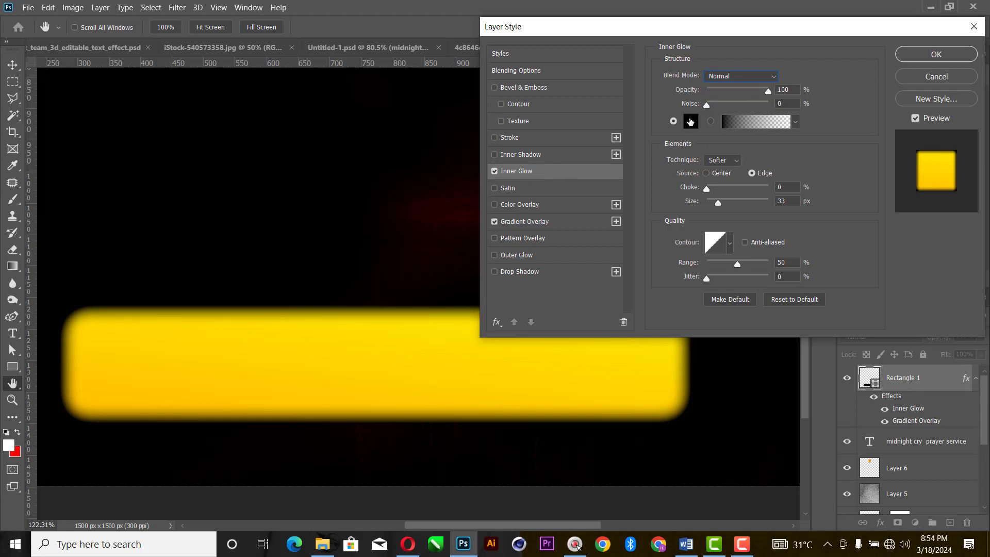
{"action": "left_click", "coordinate": [743, 91]}
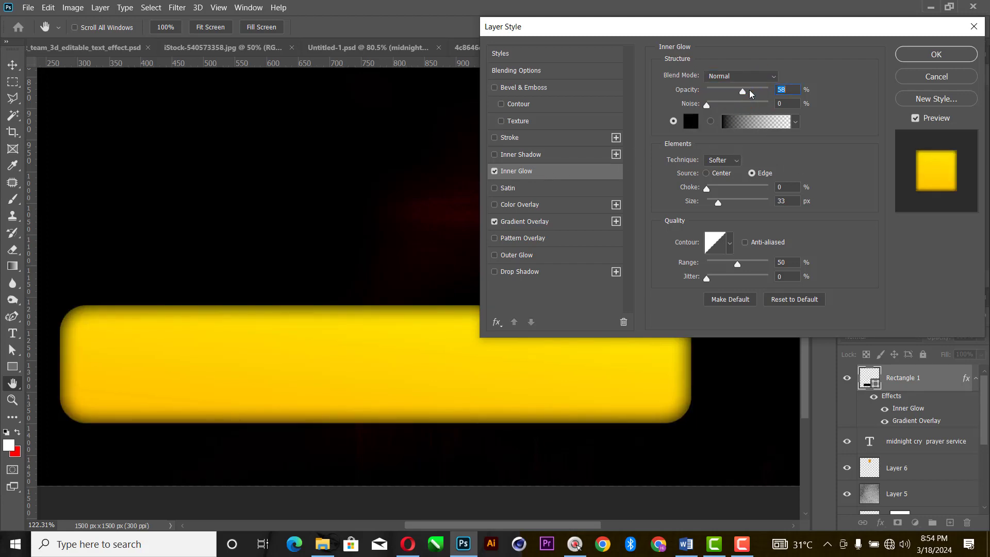
Step: Recolour the Inner Glow to pale yellow ffeeb2, and set its size to 49 px and opacity to 64%
{"action": "left_click", "coordinate": [690, 122]}
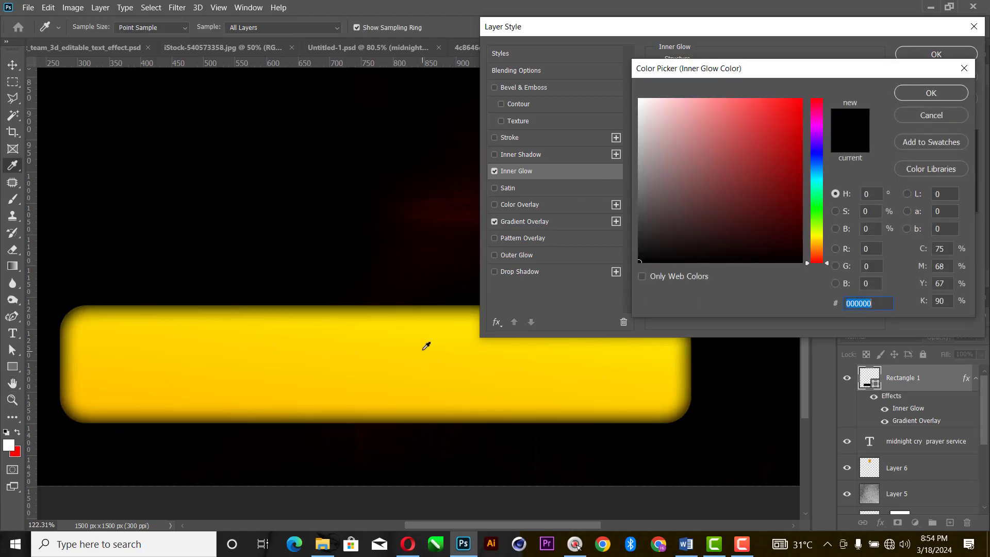
{"action": "left_click", "coordinate": [428, 320]}
{"action": "left_click", "coordinate": [817, 238]}
{"action": "left_click_drag", "start_coordinate": [792, 167], "coordinate": [691, 68]}
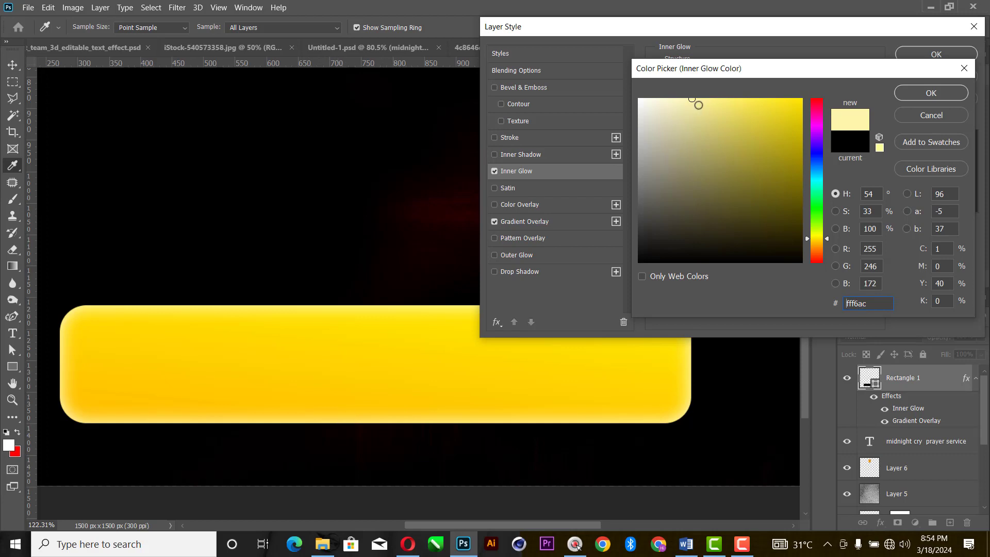
{"action": "left_click_drag", "start_coordinate": [696, 101], "coordinate": [680, 82]}
{"action": "left_click", "coordinate": [815, 242]}
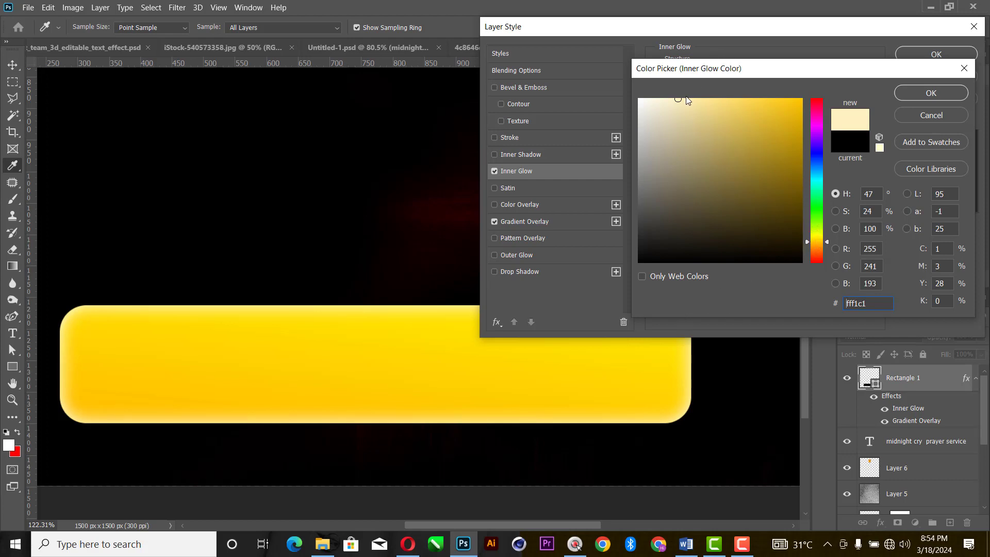
{"action": "left_click_drag", "start_coordinate": [686, 99], "coordinate": [688, 98]}
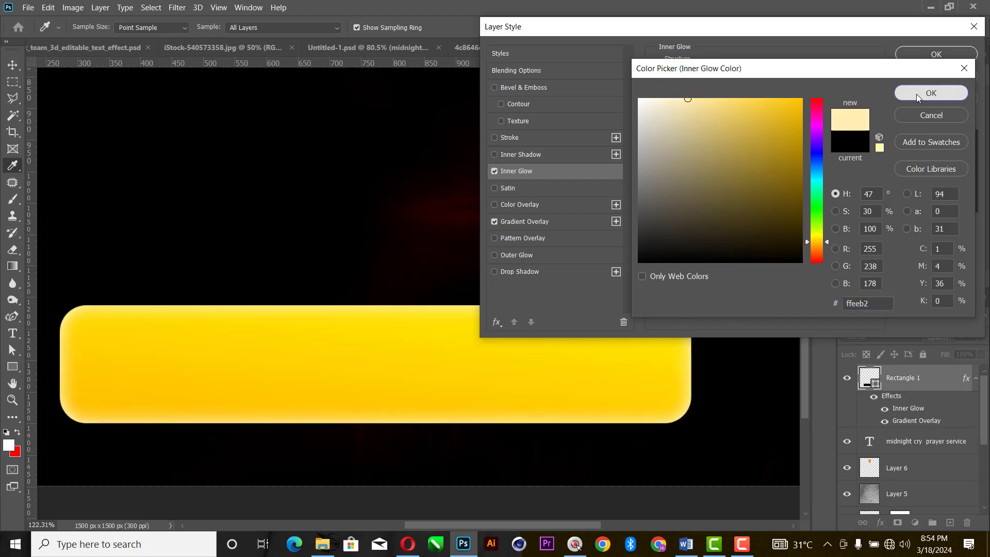
{"action": "left_click", "coordinate": [917, 94]}
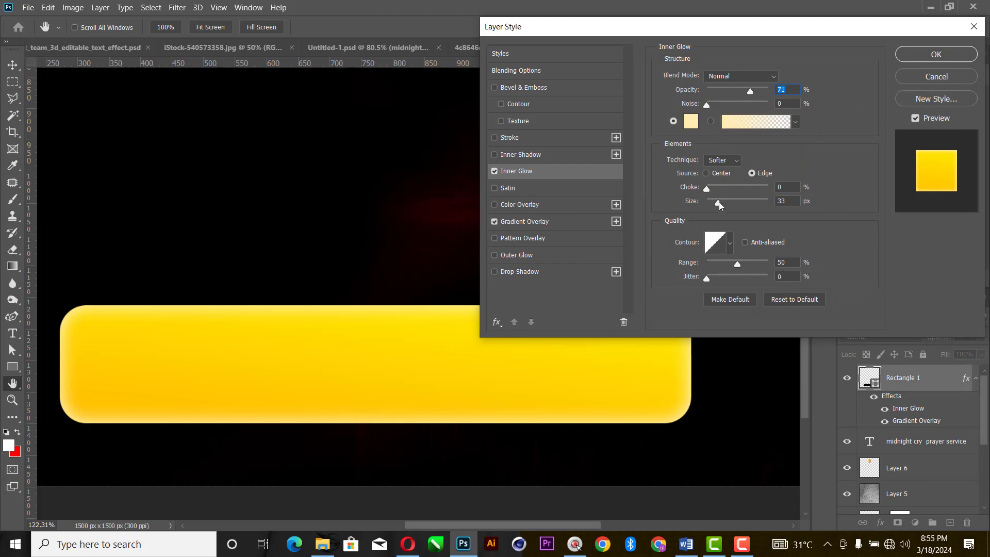
{"action": "mouse_move", "coordinate": [717, 203]}
{"action": "left_mouse_down"}
{"action": "mouse_move", "coordinate": [736, 205]}
{"action": "mouse_move", "coordinate": [697, 216]}
{"action": "mouse_move", "coordinate": [724, 216]}
{"action": "left_mouse_up"}
{"action": "mouse_move", "coordinate": [754, 90]}
{"action": "left_mouse_down"}
{"action": "mouse_move", "coordinate": [734, 91]}
{"action": "mouse_move", "coordinate": [806, 97]}
{"action": "mouse_move", "coordinate": [726, 101]}
{"action": "mouse_move", "coordinate": [745, 102]}
{"action": "left_mouse_up"}
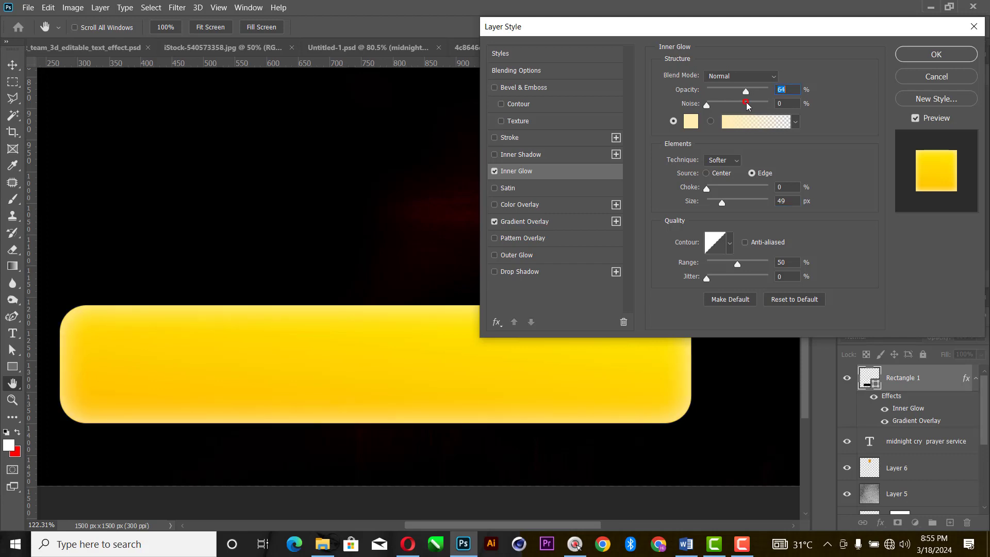
Step: Add a Drop Shadow with a 28 px distance and 24 px size to the rounded rectangle, and accept the layer style
{"action": "left_click", "coordinate": [495, 272]}
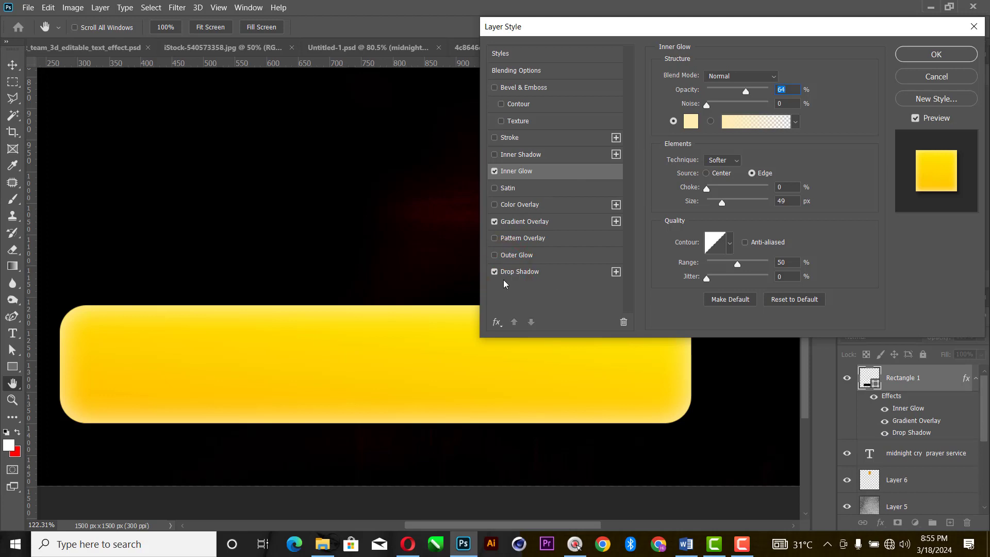
{"action": "left_click", "coordinate": [546, 271]}
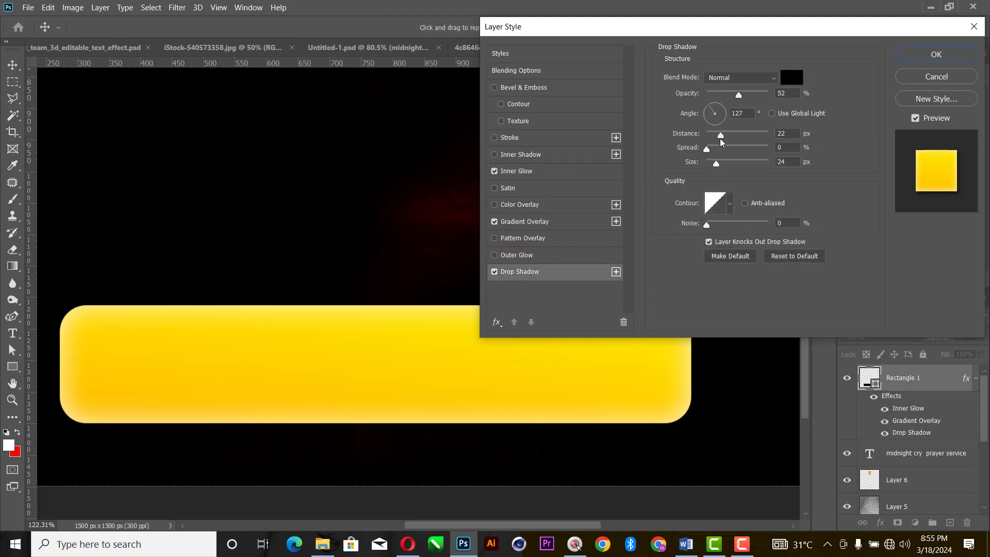
{"action": "left_click_drag", "start_coordinate": [721, 135], "coordinate": [726, 151]}
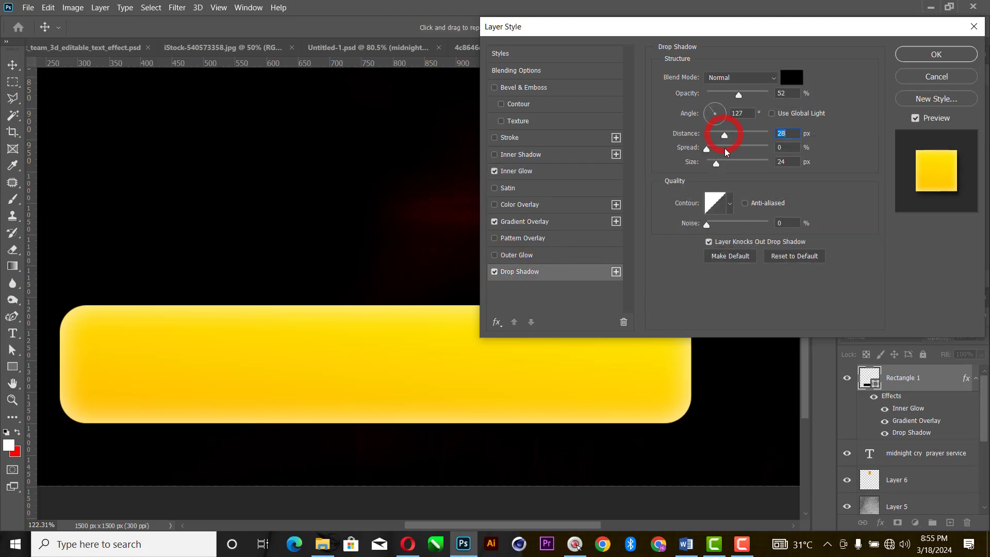
{"action": "left_click", "coordinate": [716, 168]}
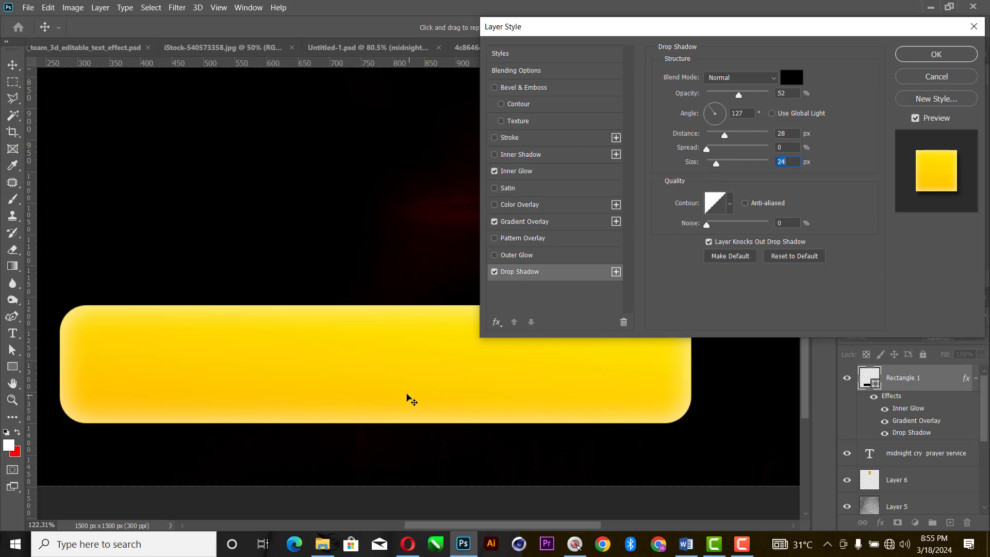
{"action": "left_click", "coordinate": [958, 57]}
{"action": "key", "text": "ctrl+minus"}
{"action": "key", "text": "ctrl+minus"}
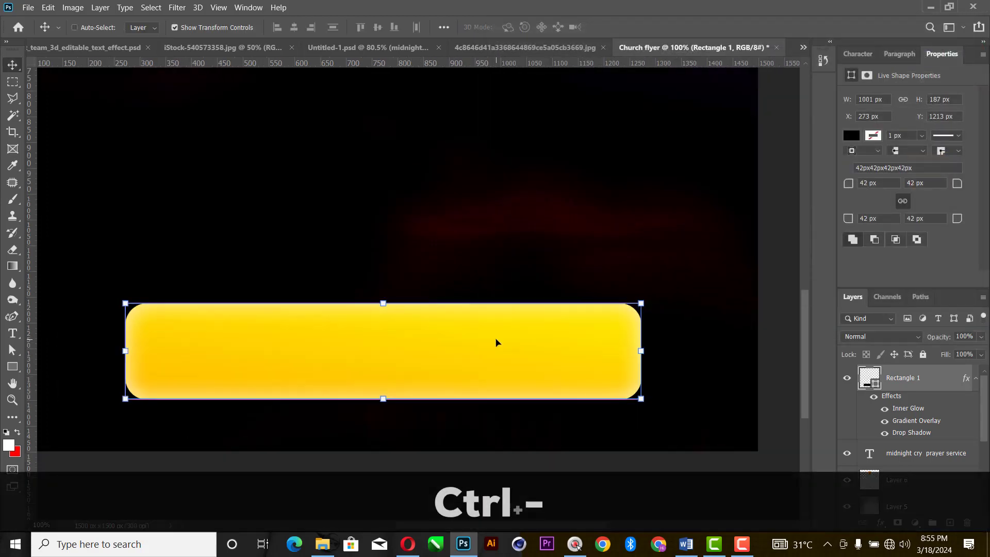
{"action": "left_click", "coordinate": [642, 307]}
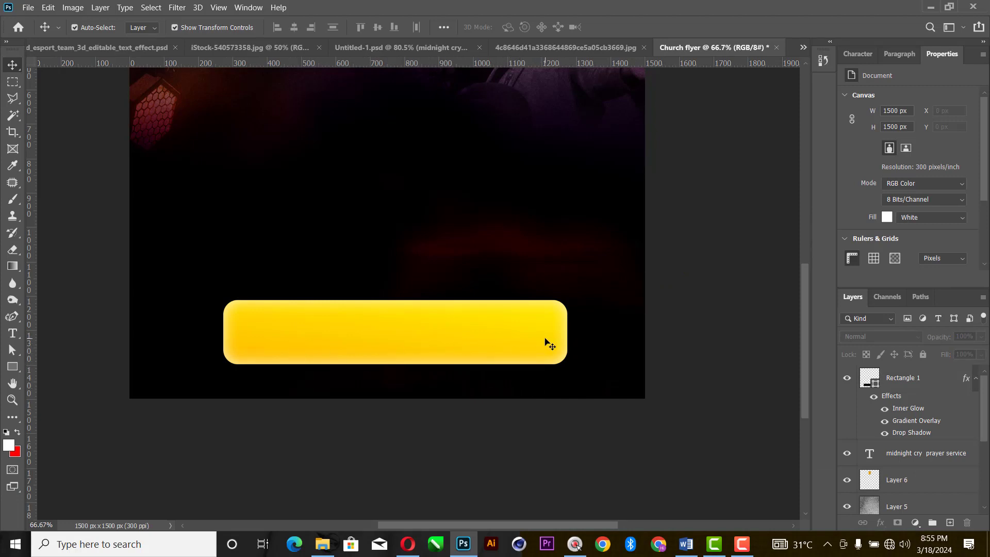
Step: Copy the line "Saturday, march 30, 2024" from the Word document and paste it as new text on the golden bar in Photoshop
{"action": "key", "text": "ctrl+equal"}
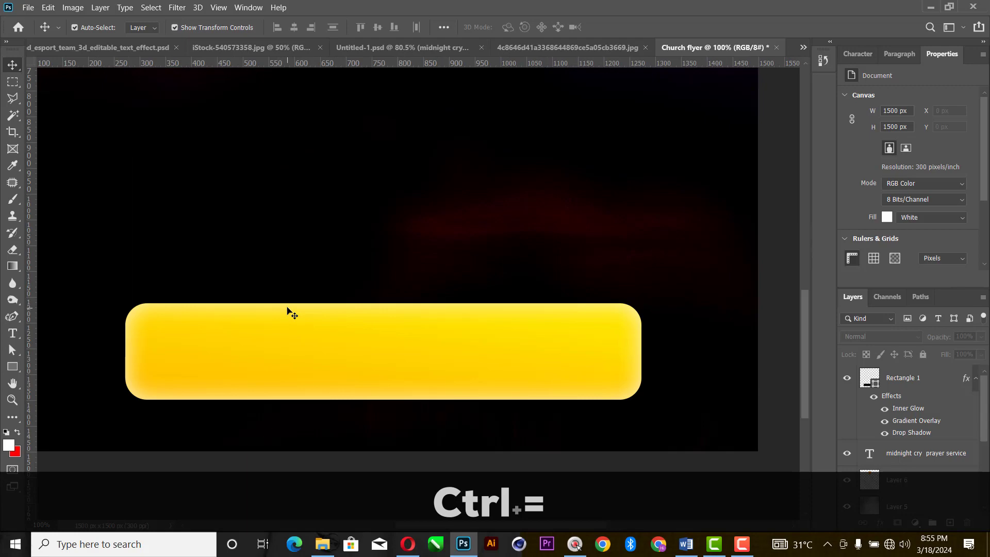
{"action": "left_click", "coordinate": [12, 333]}
{"action": "left_click", "coordinate": [686, 544]}
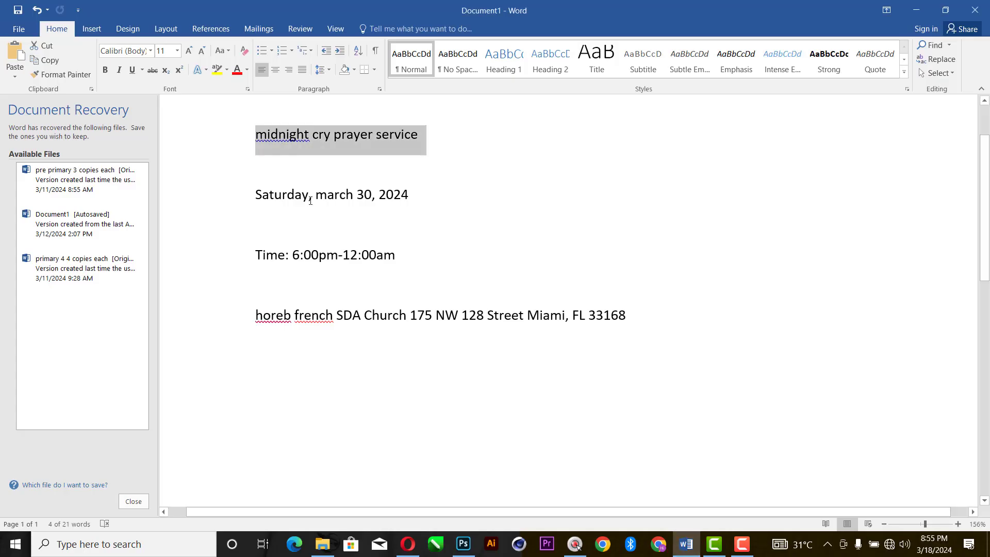
{"action": "left_click", "coordinate": [242, 196]}
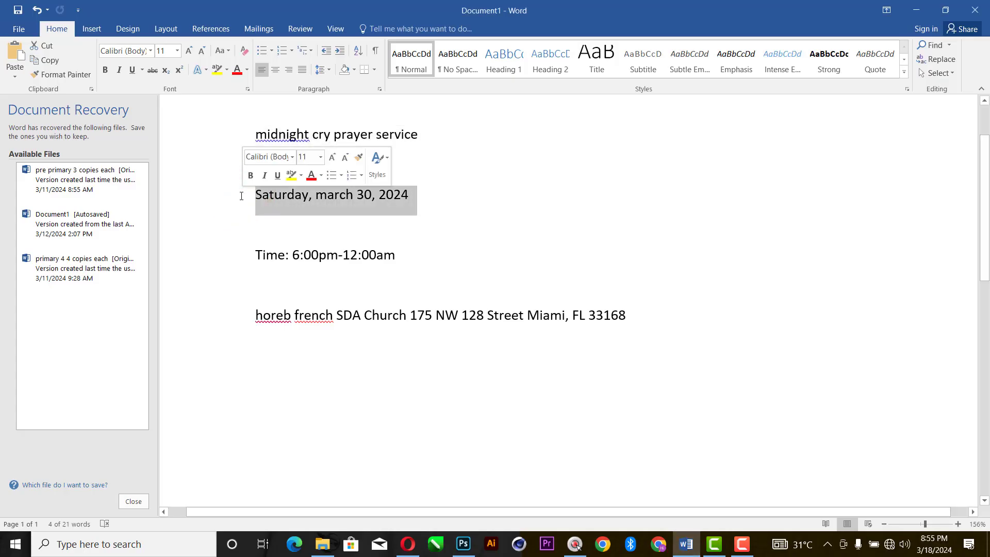
{"action": "key", "text": "ctrl+c"}
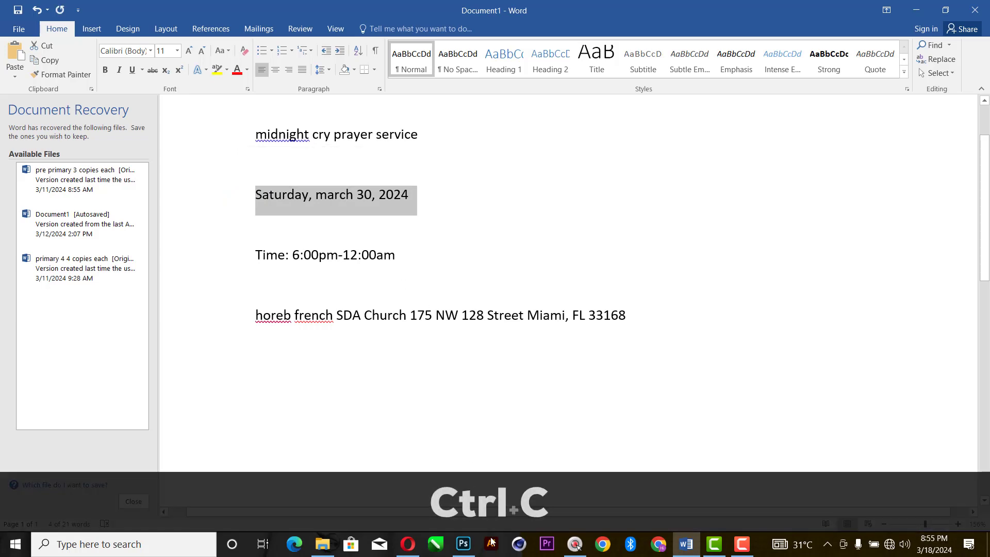
{"action": "left_click", "coordinate": [463, 544]}
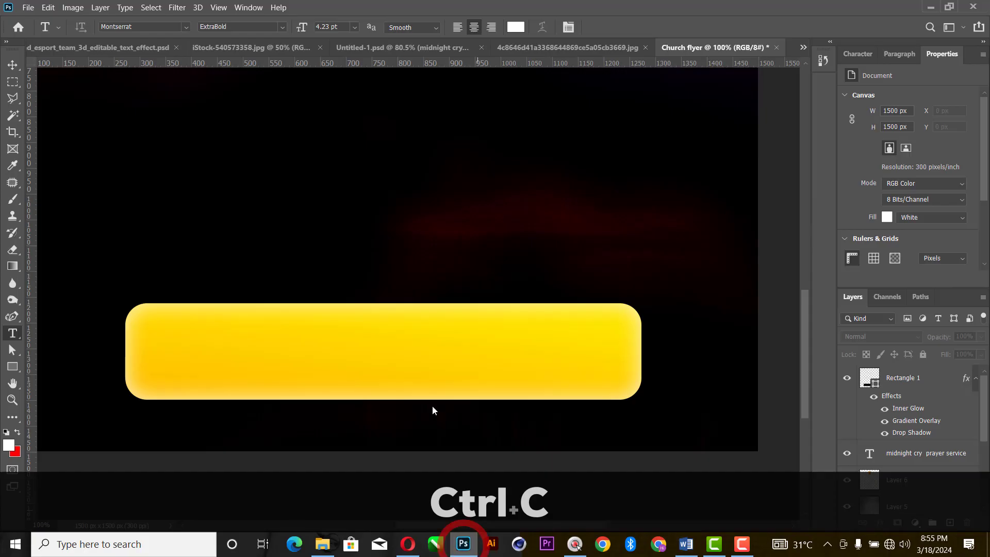
{"action": "left_click", "coordinate": [159, 328]}
{"action": "key", "text": "ctrl+v"}
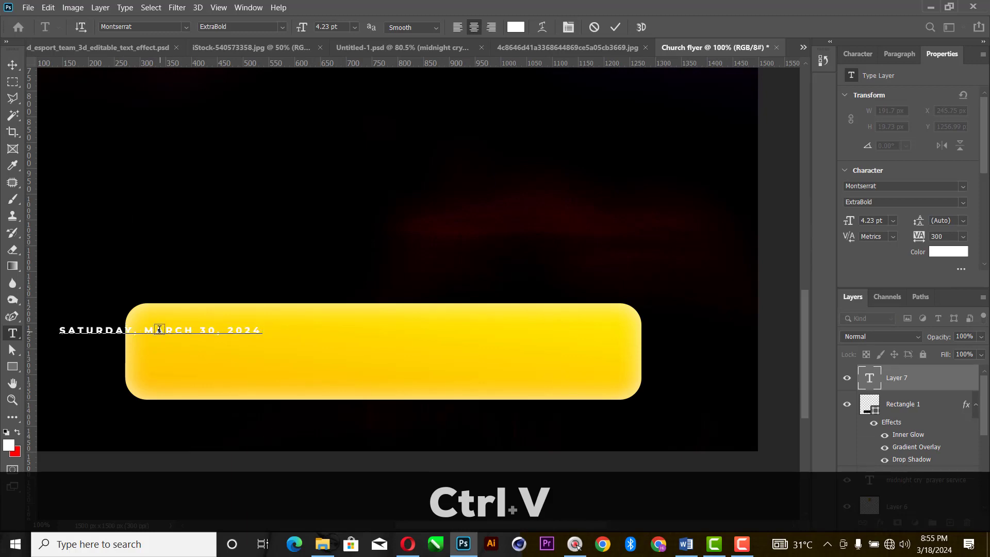
Step: Break the date text into three lines, starting new lines at "MARCH" and at "2024"
{"action": "left_click", "coordinate": [146, 332]}
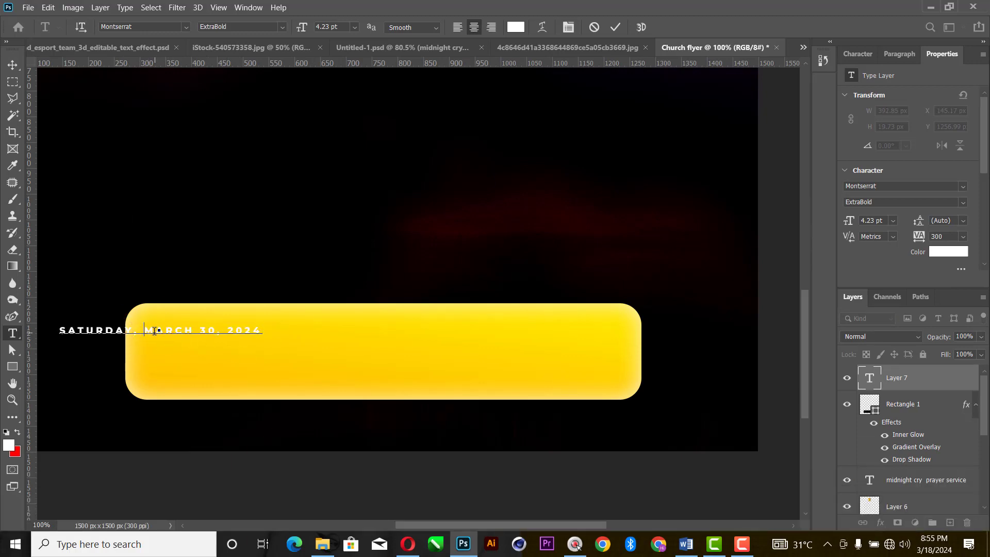
{"action": "key", "text": "Return"}
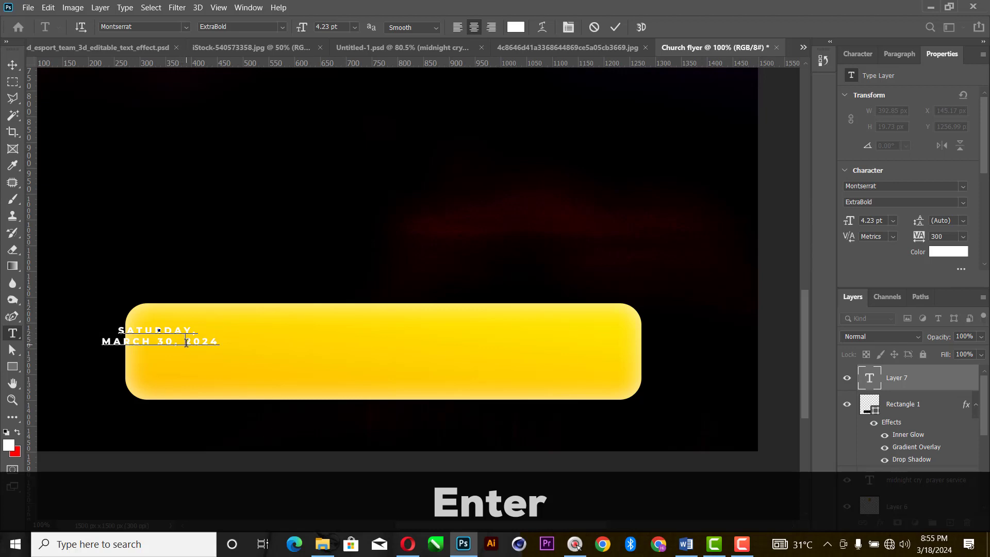
{"action": "key", "text": "BackSpace"}
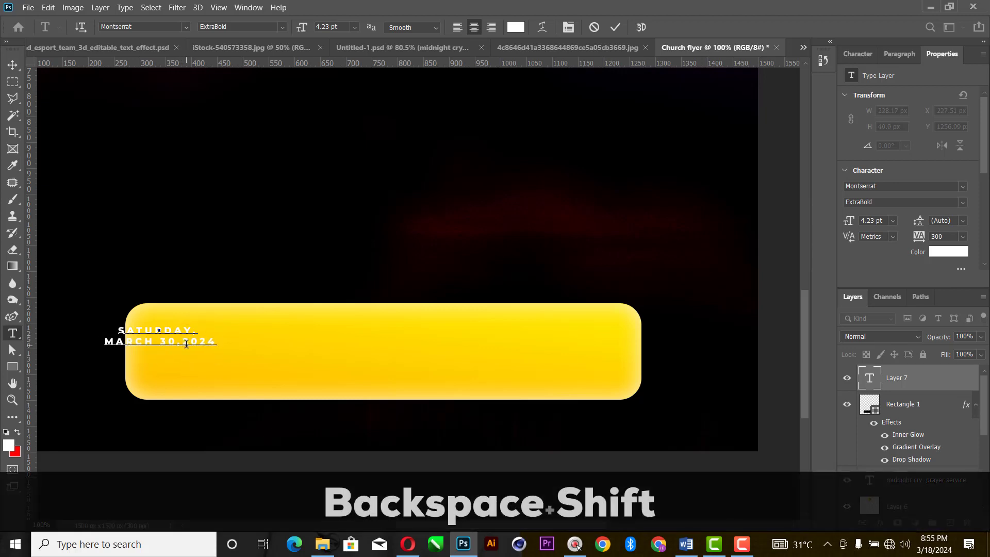
{"action": "key", "text": "Return"}
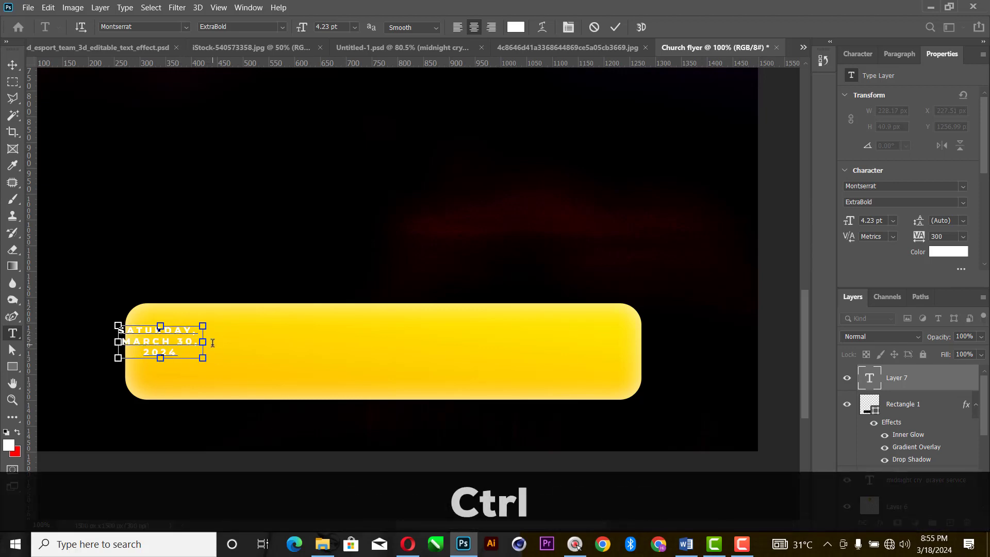
Step: Left-align all three lines of the date text and commit the text edit
{"action": "key", "text": "ctrl+a"}
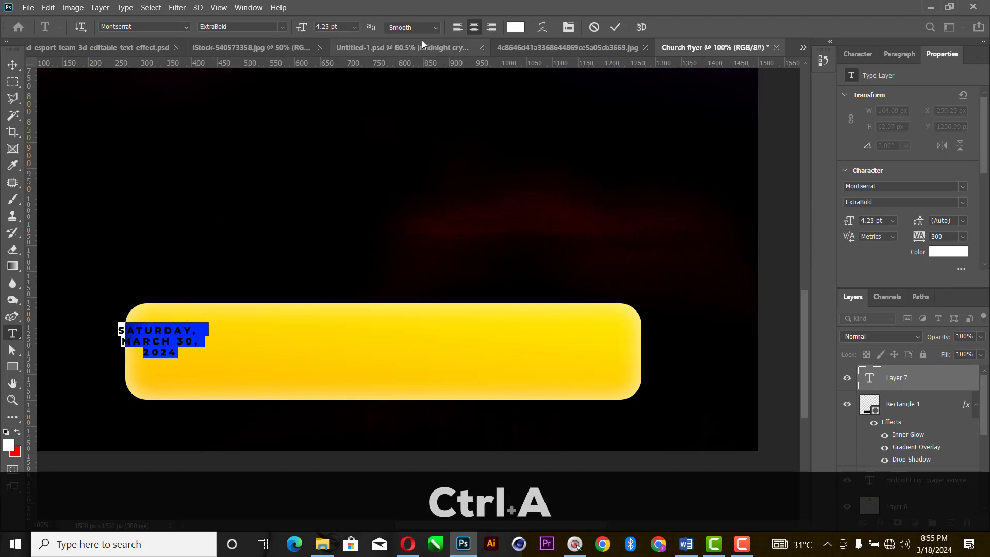
{"action": "left_click", "coordinate": [457, 27]}
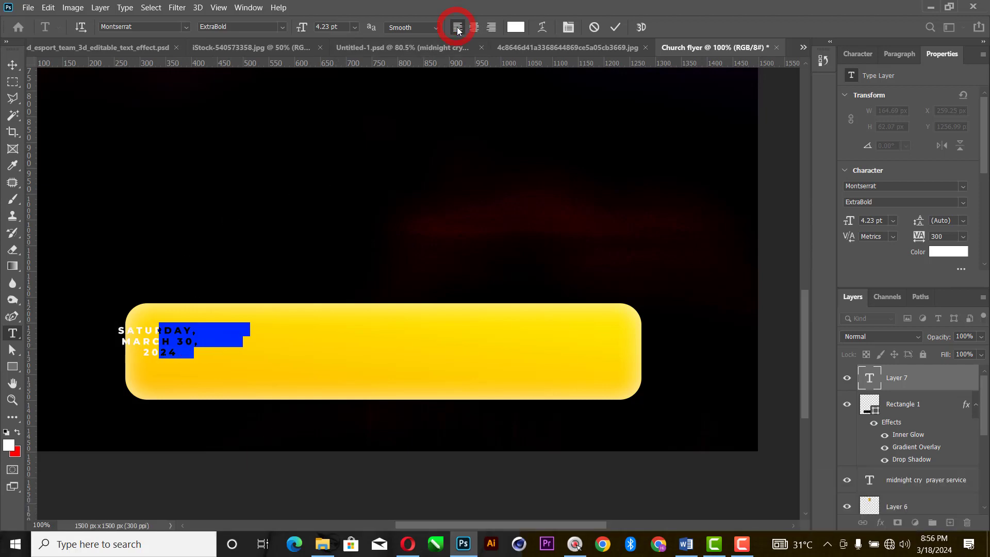
{"action": "left_click", "coordinate": [615, 27]}
{"action": "left_click", "coordinate": [13, 65]}
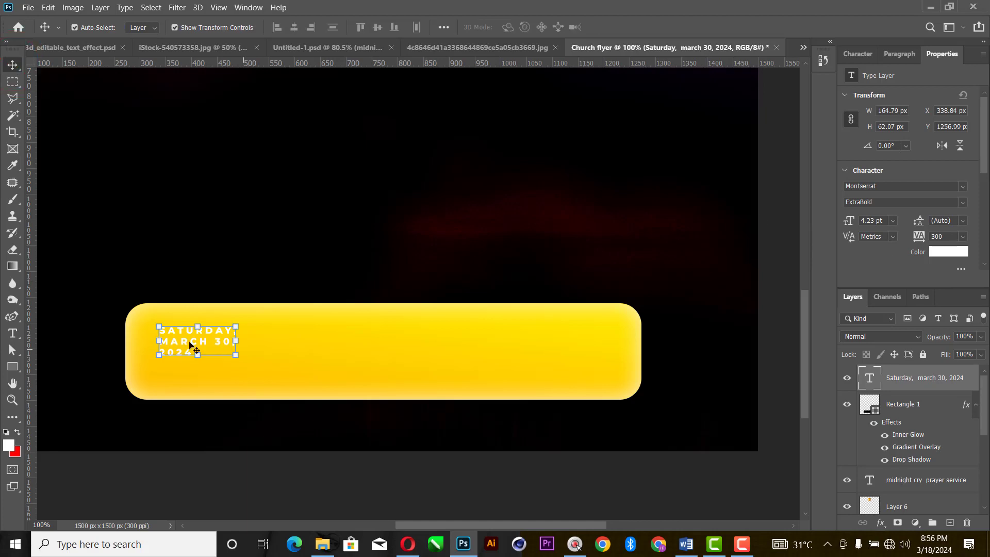
Step: Set the date text's tracking to 0 and move it to about X 321 px, Y 1278 px on the golden bar
{"action": "left_click", "coordinate": [963, 236]}
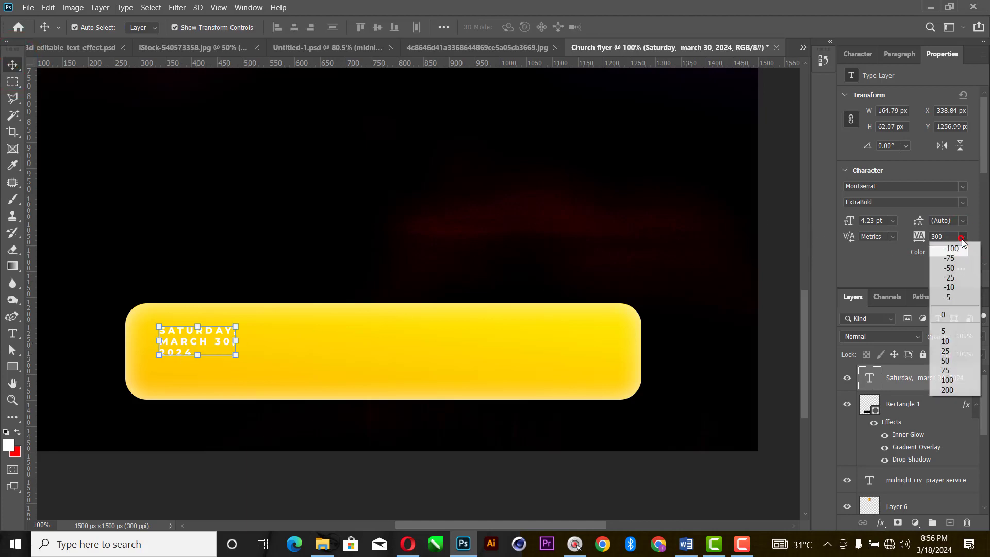
{"action": "left_click", "coordinate": [954, 314]}
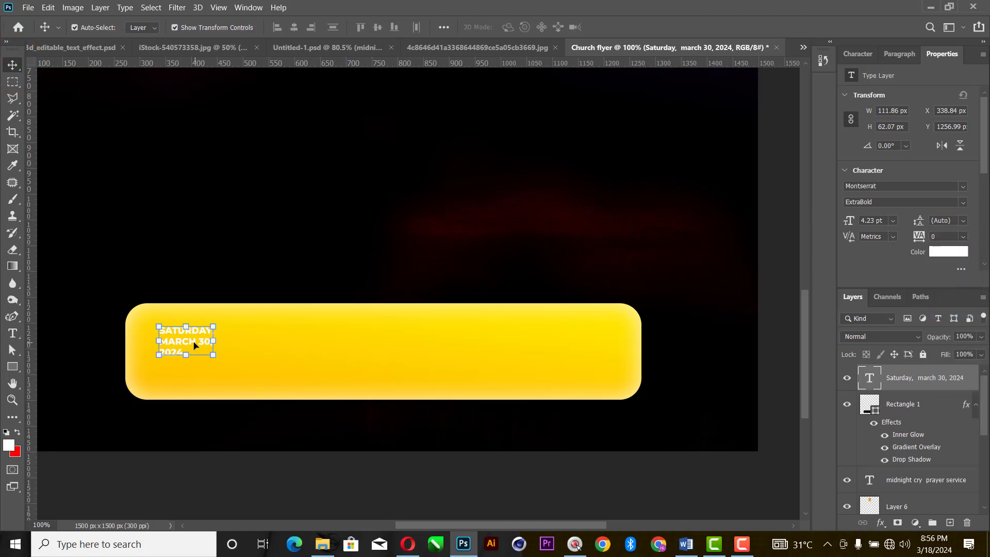
{"action": "left_click_drag", "start_coordinate": [191, 341], "coordinate": [183, 351]}
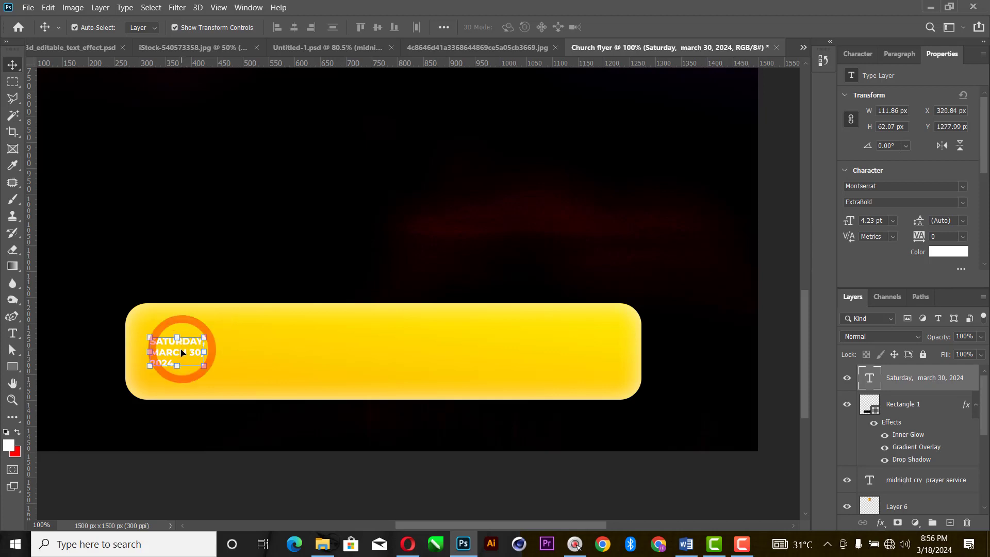
Step: Set the date text's font size to 6 pt
{"action": "left_click", "coordinate": [893, 221]}
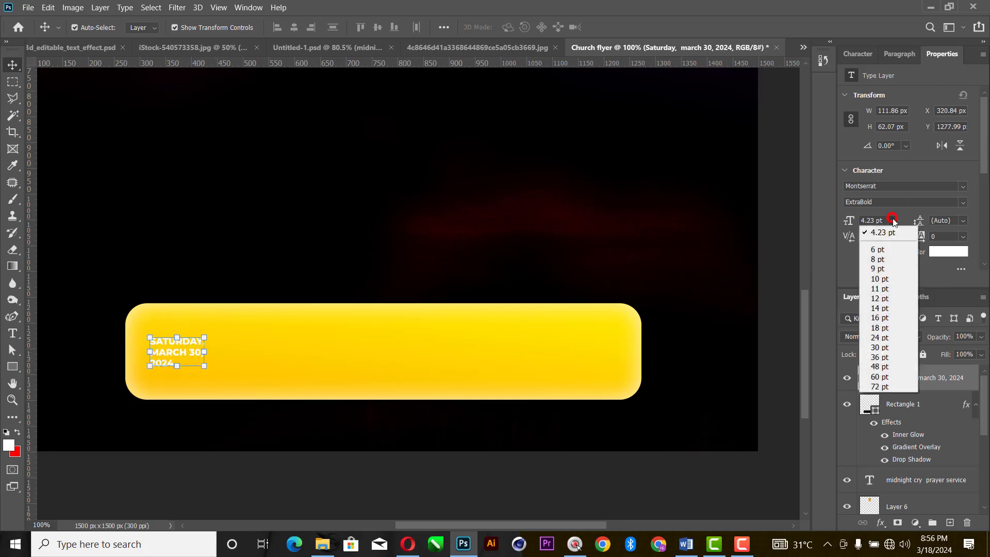
{"action": "left_click", "coordinate": [876, 259]}
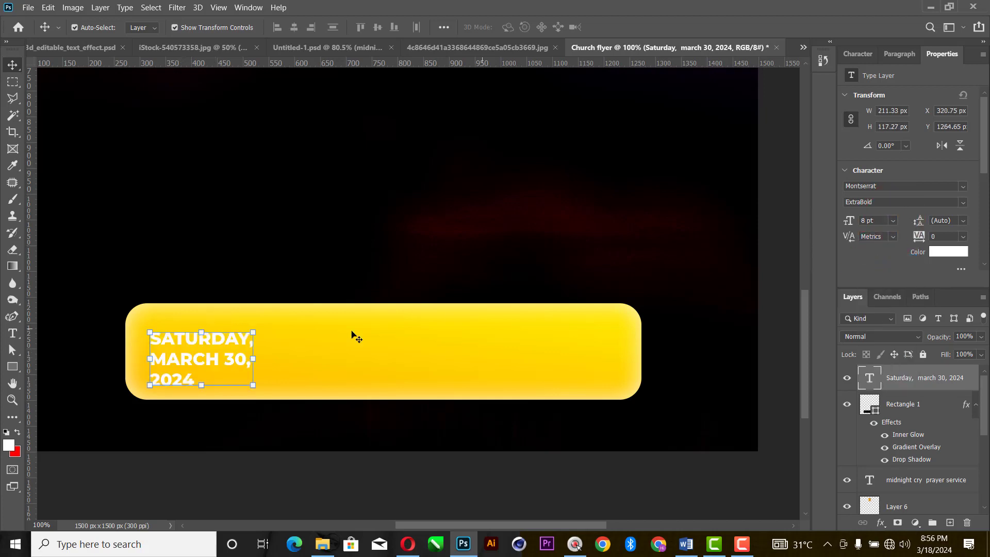
{"action": "left_click", "coordinate": [891, 221]}
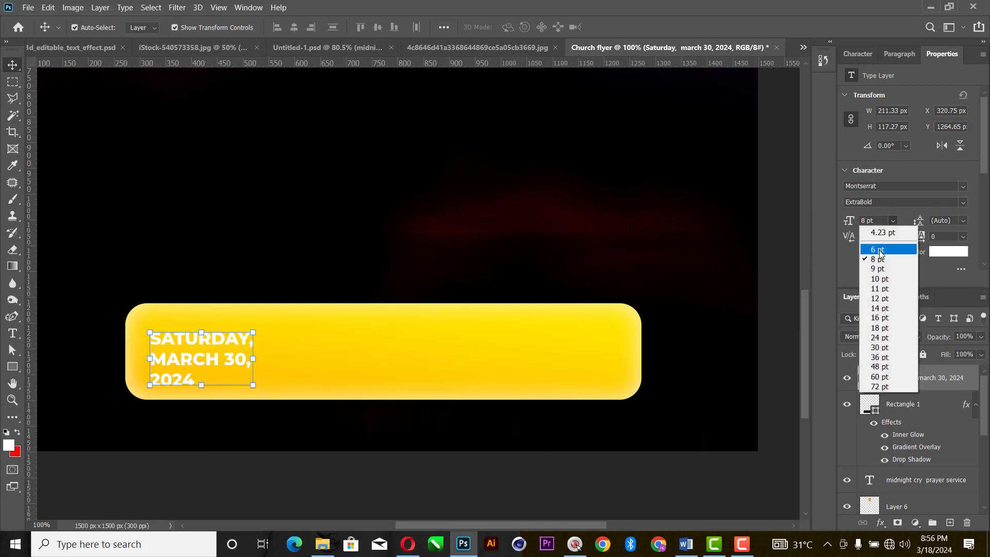
{"action": "left_click", "coordinate": [876, 247]}
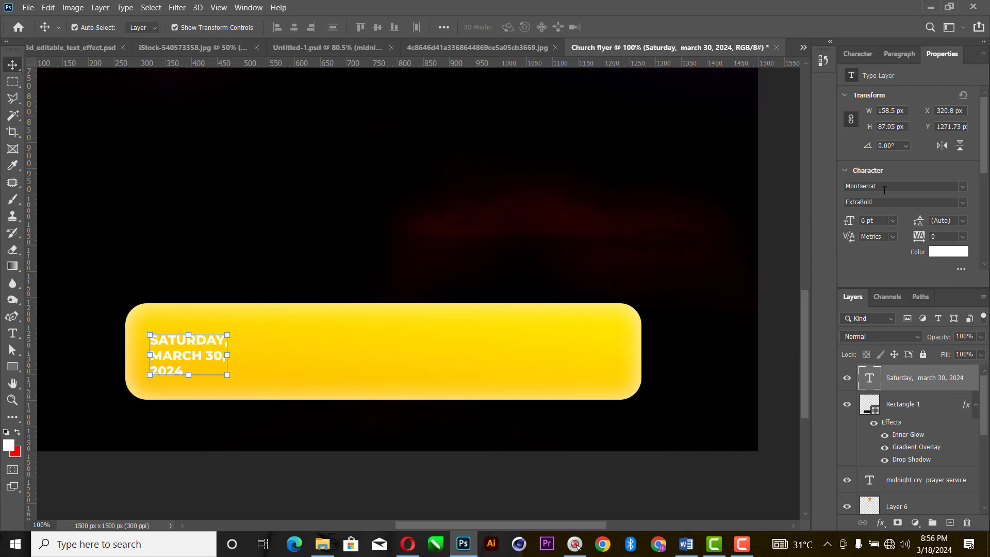
Step: Set the date text's leading to 5.5 pt
{"action": "left_click_drag", "start_coordinate": [919, 221], "coordinate": [917, 221]}
{"action": "left_click", "coordinate": [962, 221]}
{"action": "left_click", "coordinate": [948, 252]}
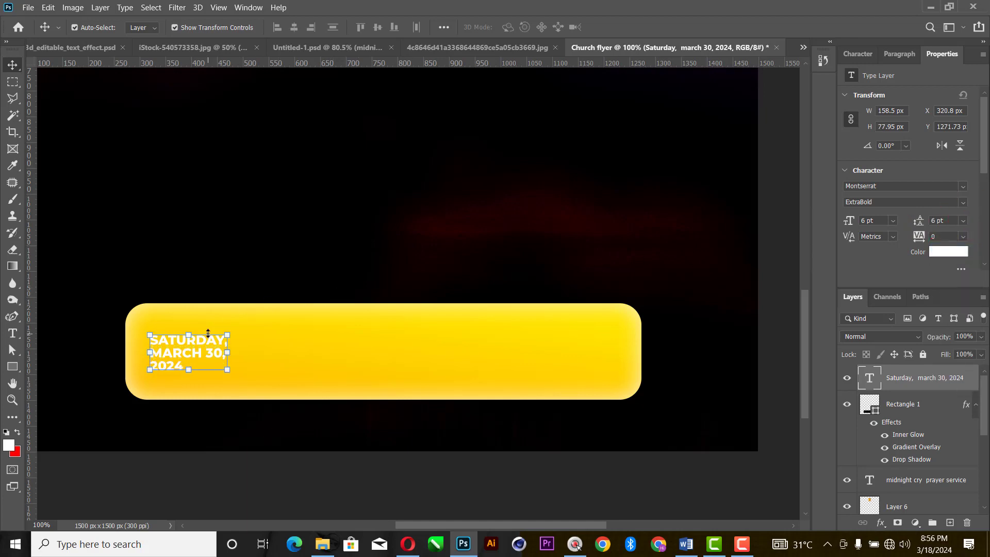
{"action": "key", "text": "ctrl+equal"}
{"action": "key", "text": "ctrl+minus"}
{"action": "type", "text": "5.5"}
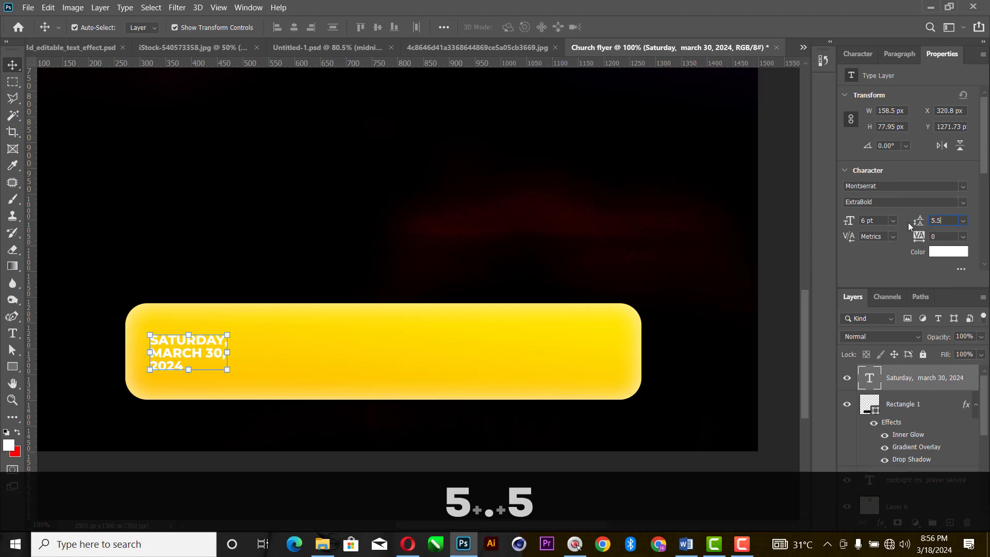
{"action": "key", "text": "Return"}
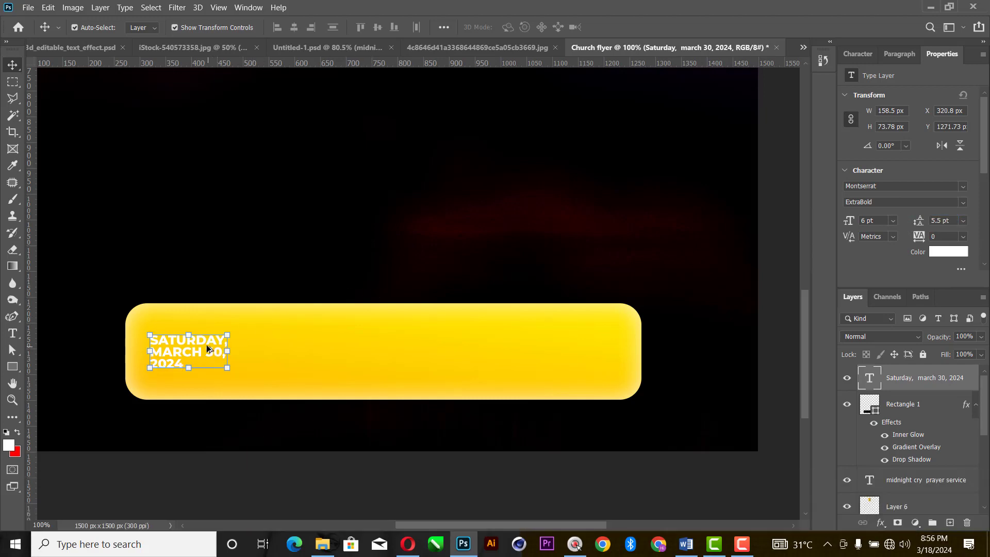
Step: Duplicate the date text to about X 581 px on the golden bar, and copy the church name and address line from the Word document
{"action": "left_click_drag", "start_coordinate": [207, 350], "coordinate": [342, 351]}
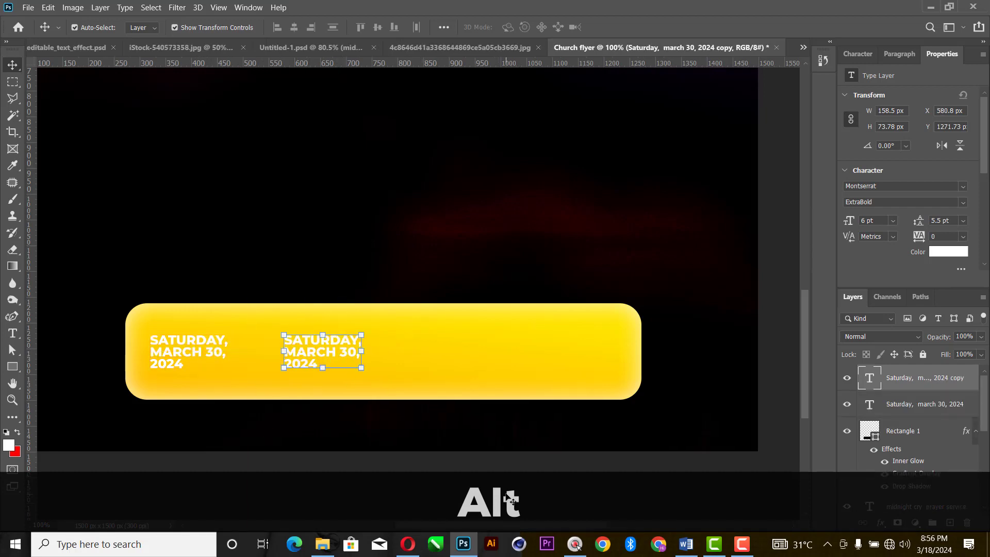
{"action": "left_click", "coordinate": [685, 544]}
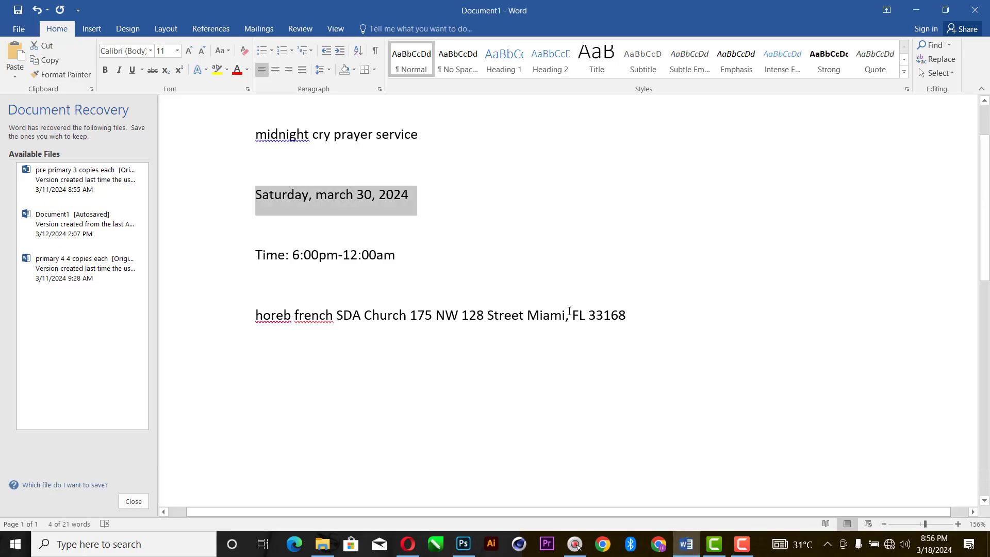
{"action": "left_click_drag", "start_coordinate": [629, 318], "coordinate": [201, 312]}
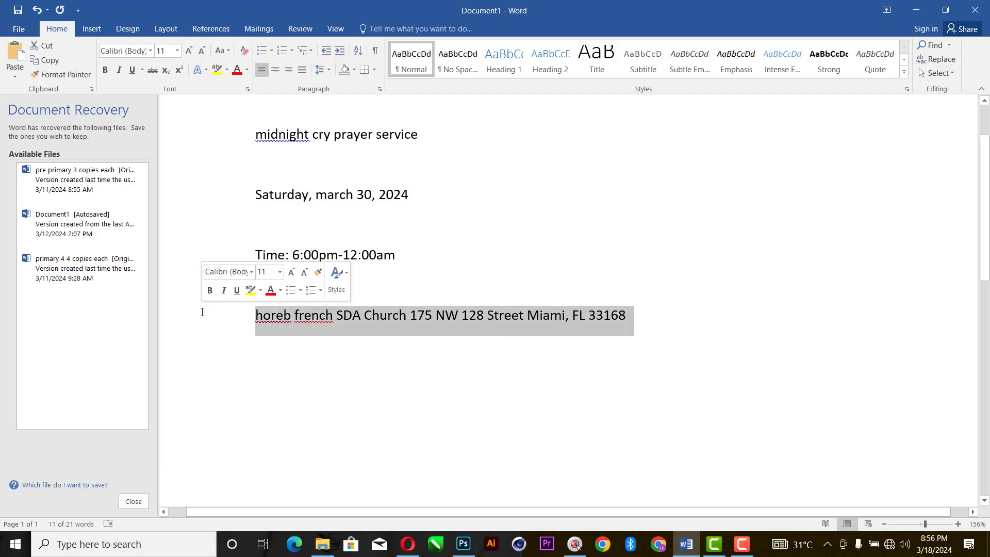
{"action": "key", "text": "ctrl+c"}
{"action": "key", "text": "ctrl+c"}
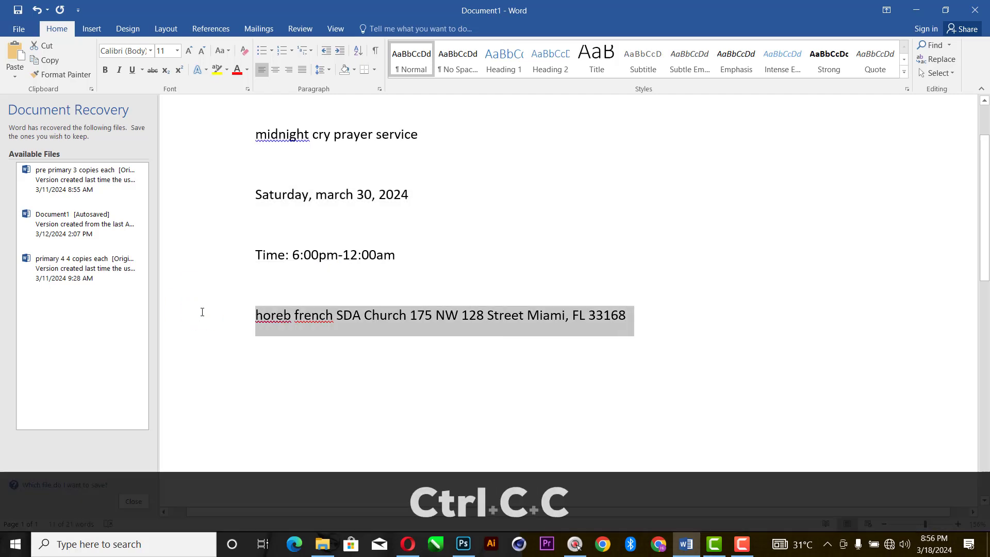
Step: Switch back to Photoshop and replace the duplicated date text with the copied church name and address
{"action": "left_click", "coordinate": [463, 544]}
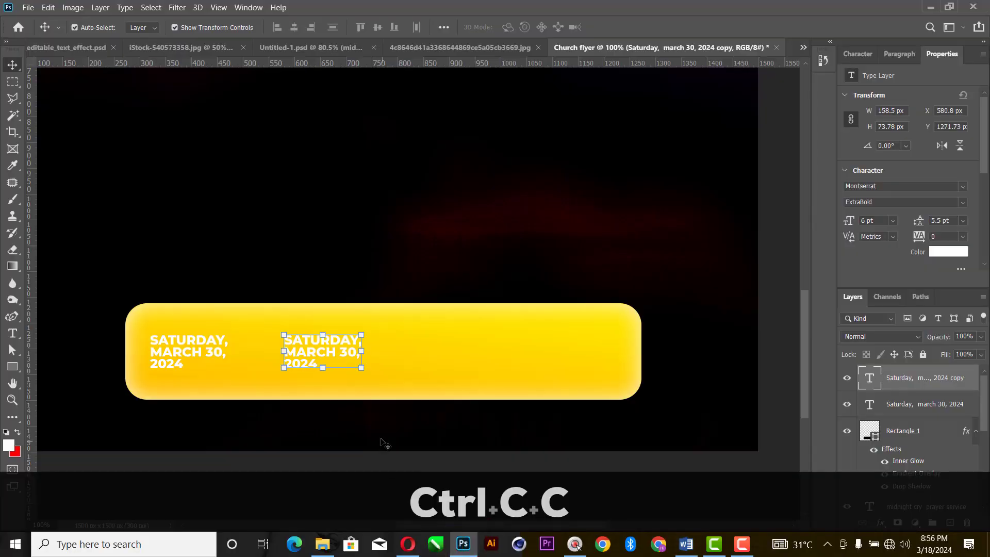
{"action": "key", "text": "t"}
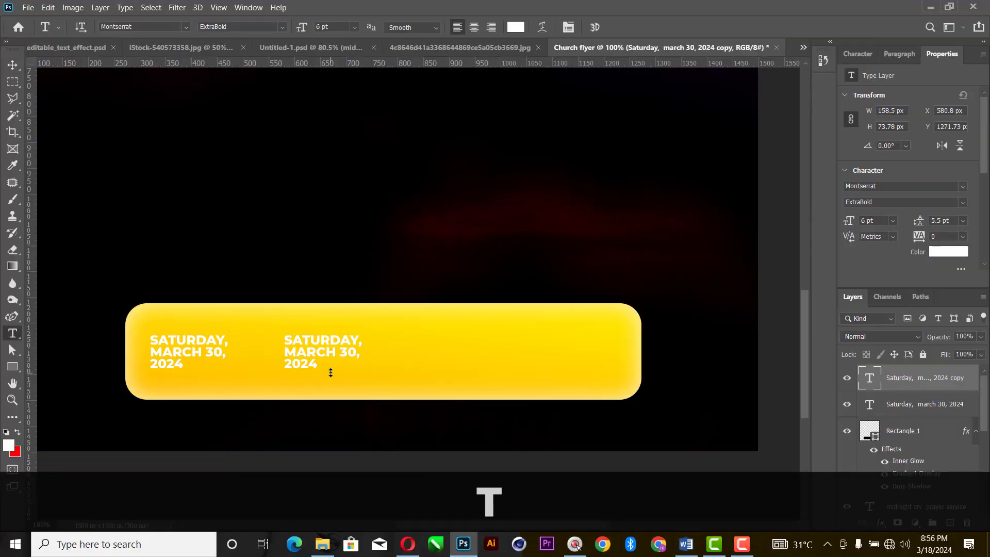
{"action": "left_click", "coordinate": [316, 342]}
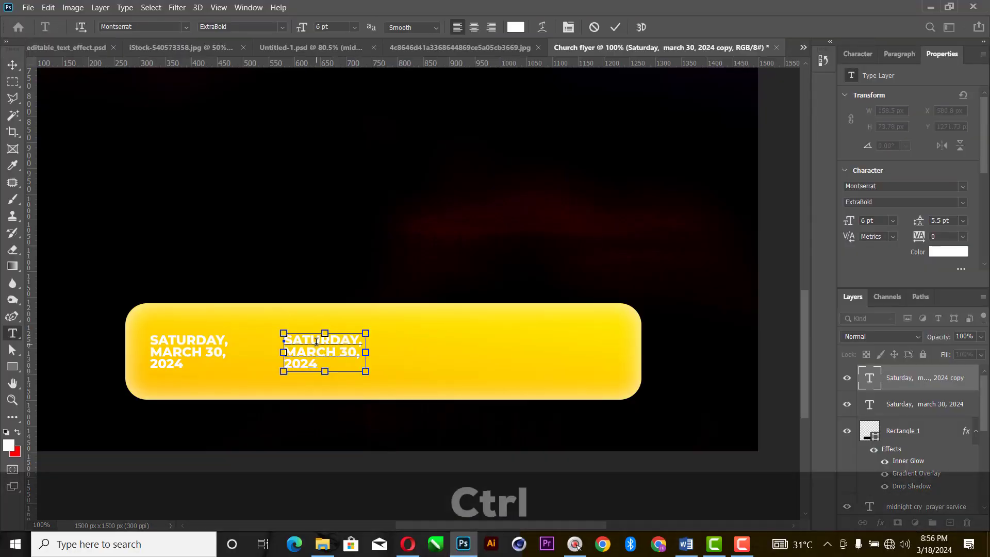
{"action": "key", "text": "ctrl+a"}
{"action": "key", "text": "ctrl+v"}
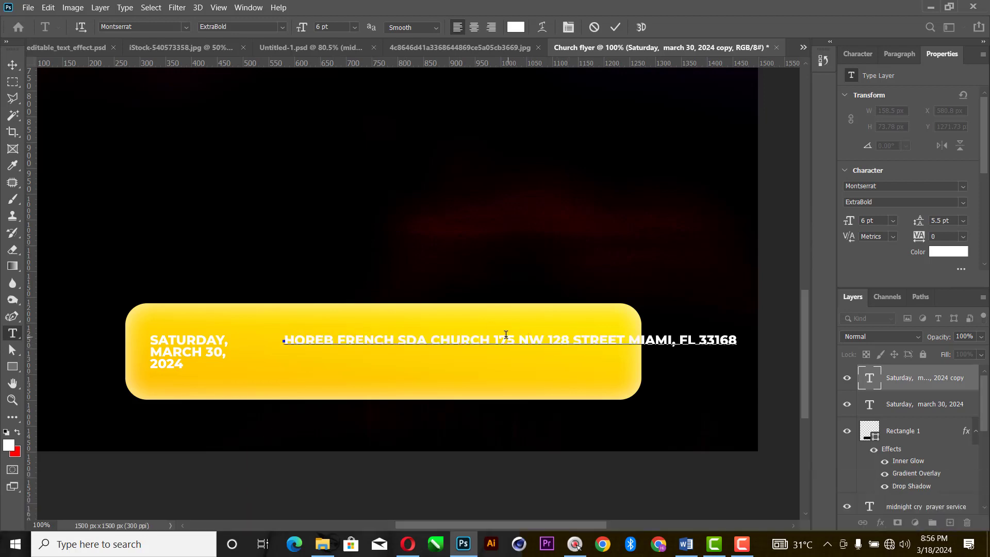
Step: Break the church address text into three lines, starting new lines at "CHURCH" and at "STREET"
{"action": "left_click", "coordinate": [432, 339]}
{"action": "key", "text": "Return"}
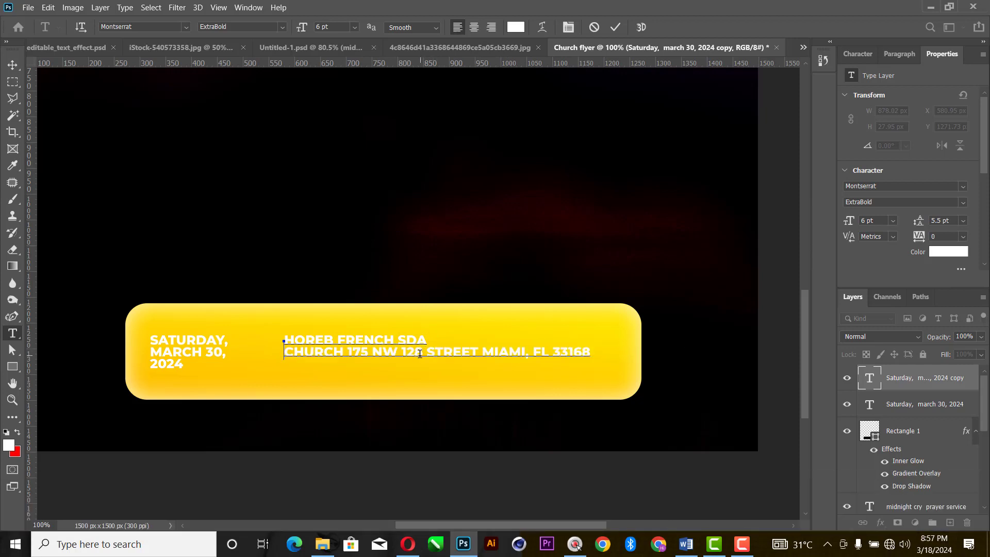
{"action": "left_click", "coordinate": [424, 352]}
{"action": "key", "text": "Return"}
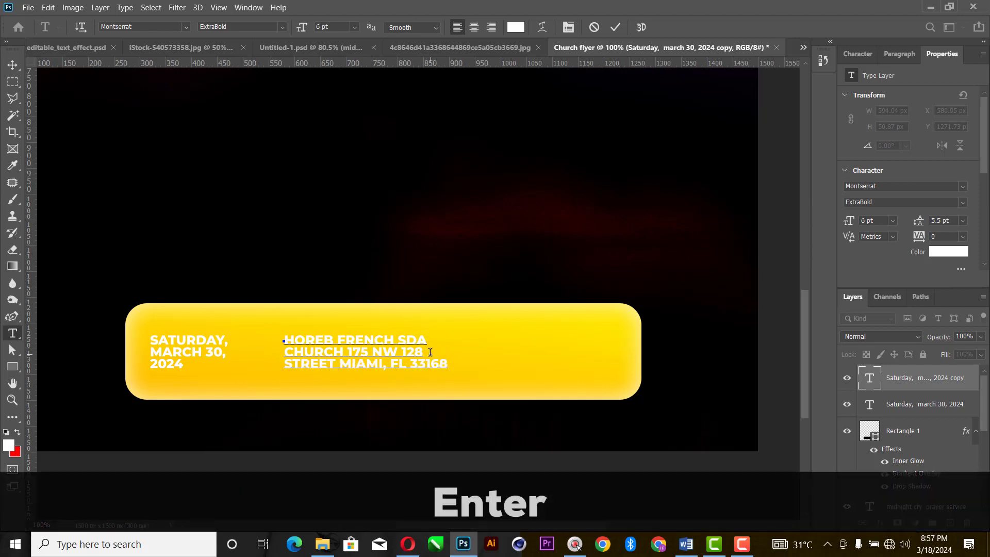
Step: Center-align the church address text, commit the edit and move it to about X 564 px, Y 1272 px
{"action": "key", "text": "ctrl+a"}
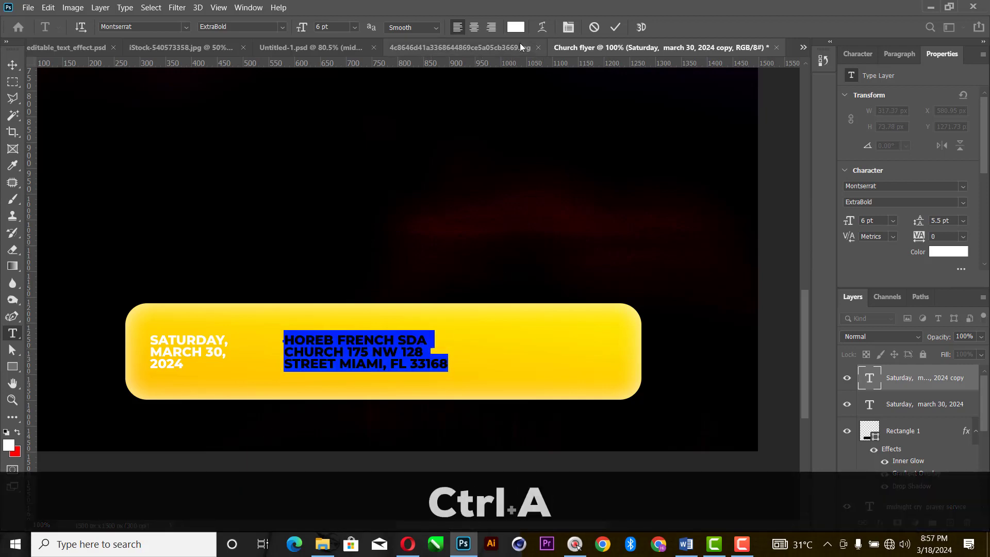
{"action": "left_click", "coordinate": [473, 27]}
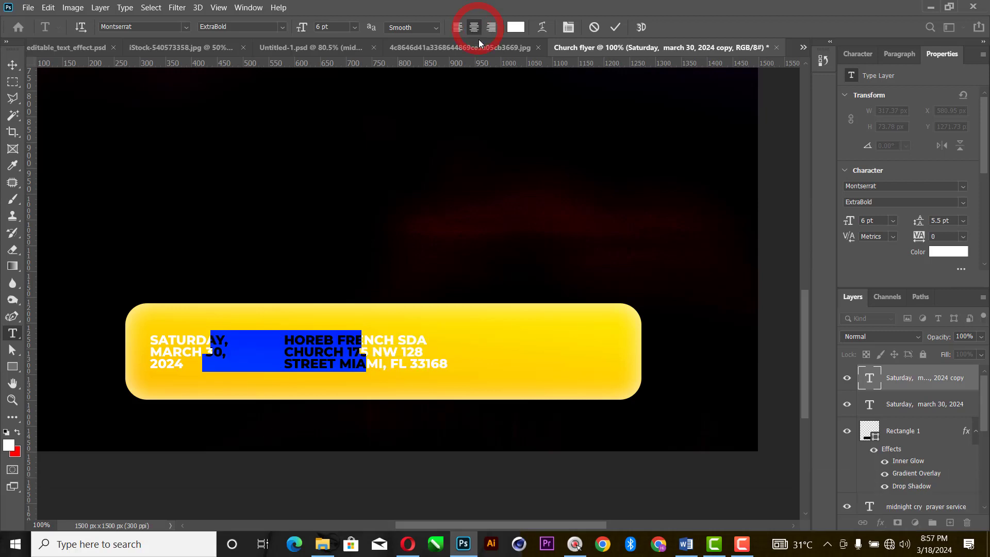
{"action": "left_click", "coordinate": [617, 27]}
{"action": "key", "text": "v"}
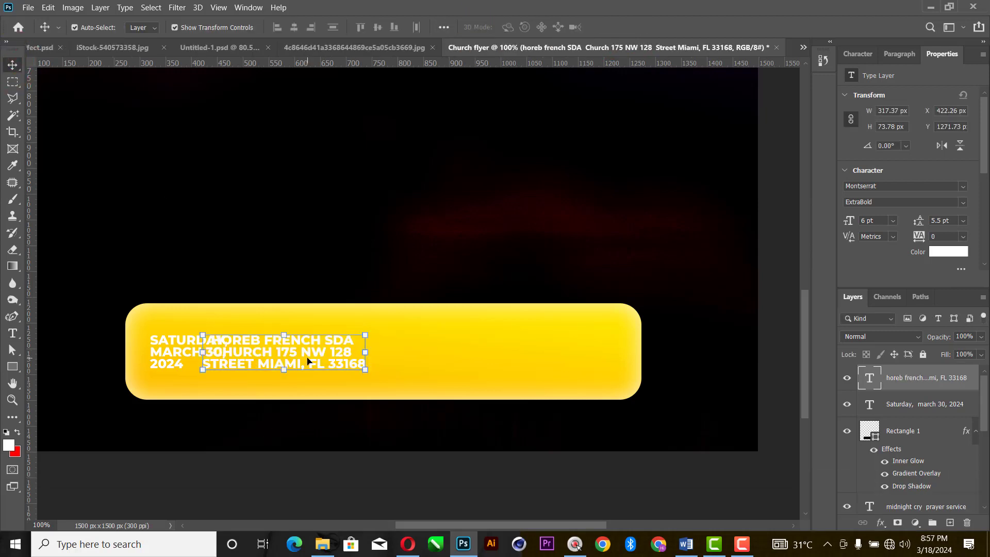
{"action": "left_click_drag", "start_coordinate": [307, 361], "coordinate": [378, 364]}
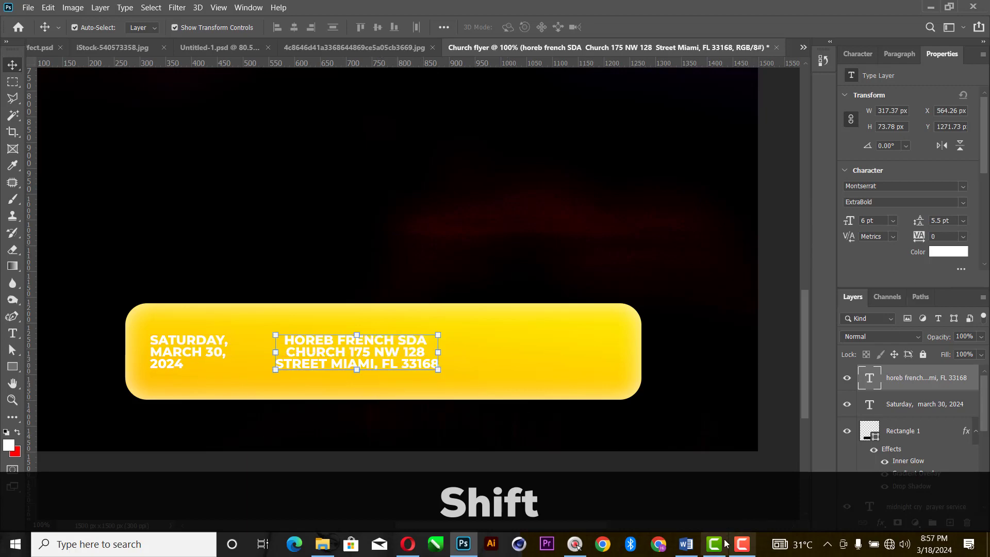
Step: Copy the line "Time: 6:00pm-12:00am" from the Word document
{"action": "left_click", "coordinate": [685, 543]}
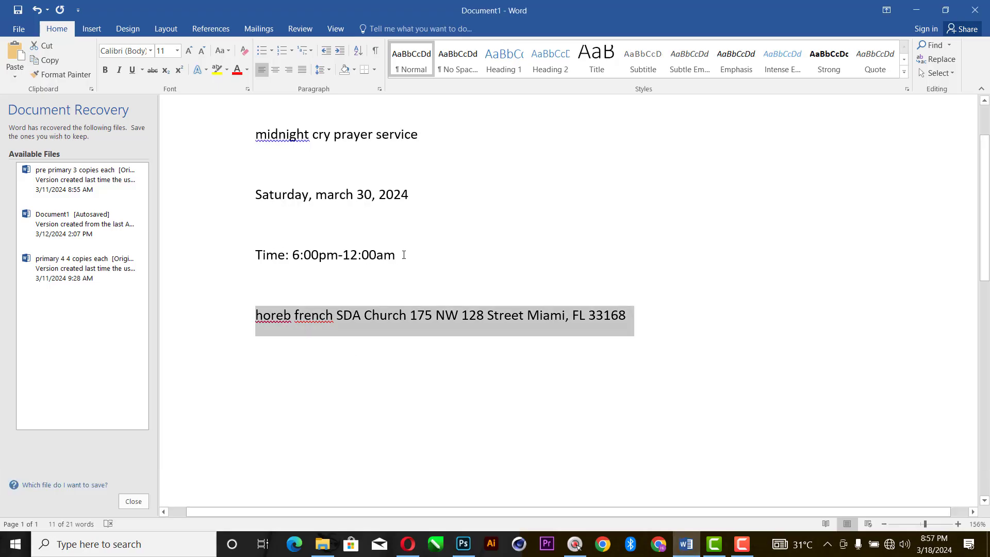
{"action": "left_click_drag", "start_coordinate": [404, 255], "coordinate": [240, 252]}
{"action": "key", "text": "ctrl+c"}
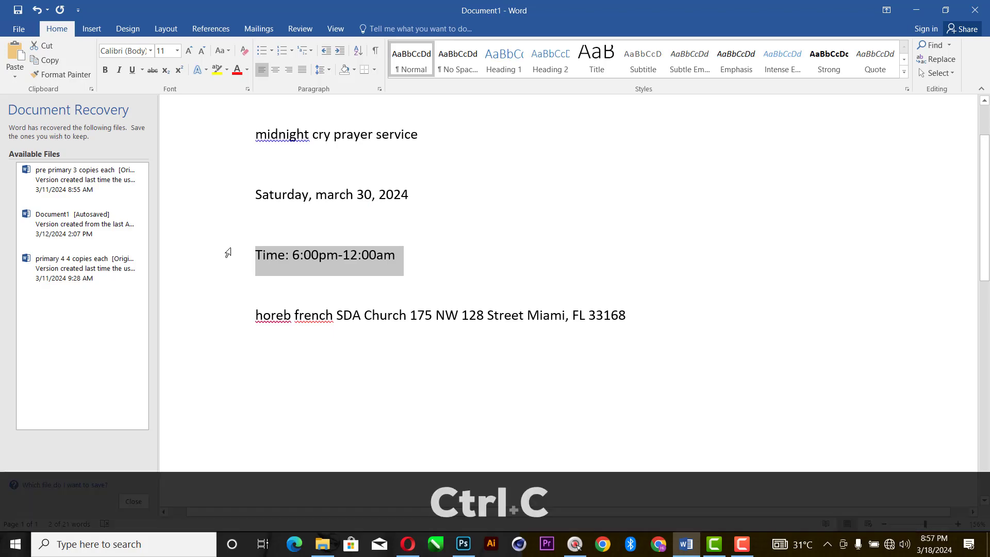
{"action": "key", "text": "alt"}
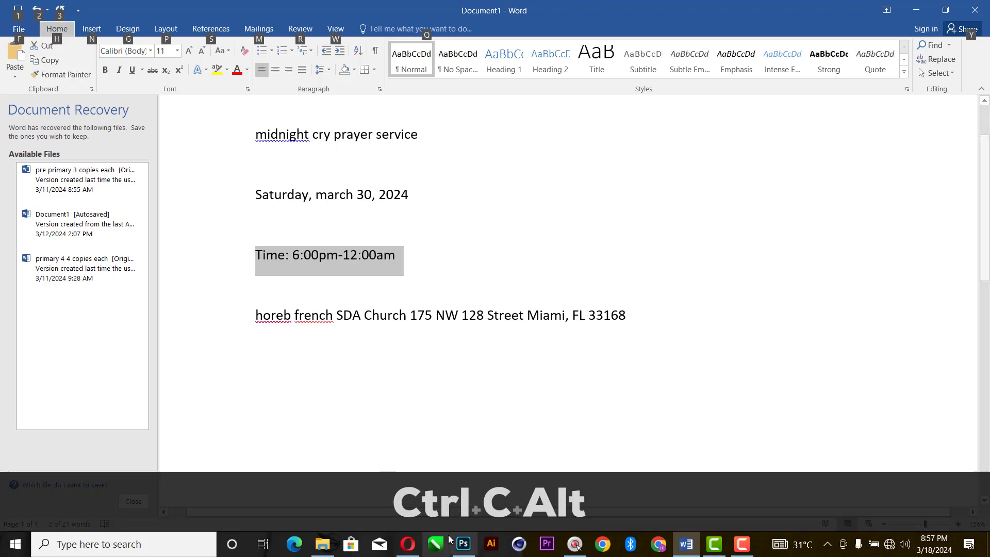
Step: In Photoshop, duplicate the church address text to about X 906 px, Y 1270 px and replace the copy's wording with the copied time line
{"action": "left_click", "coordinate": [463, 543]}
{"action": "left_click", "coordinate": [498, 340]}
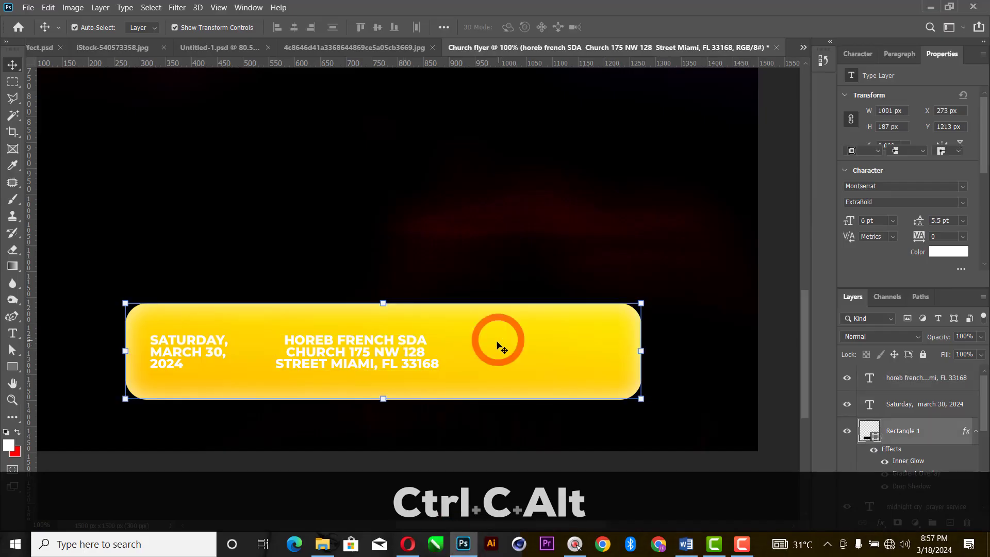
{"action": "left_click", "coordinate": [384, 349]}
{"action": "left_click_drag", "start_coordinate": [381, 351], "coordinate": [554, 352]}
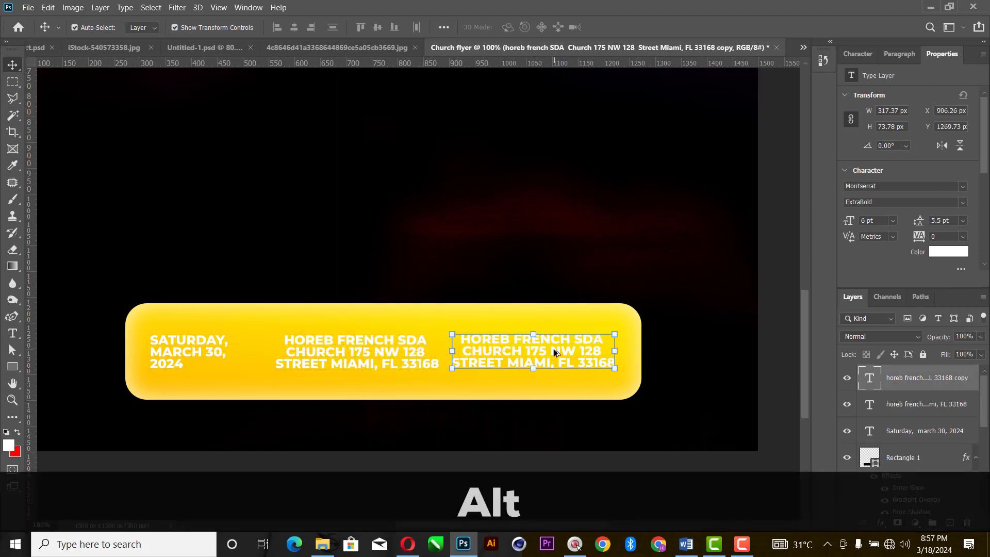
{"action": "key", "text": "alt+t"}
{"action": "left_click", "coordinate": [550, 355]}
{"action": "key", "text": "ctrl+a"}
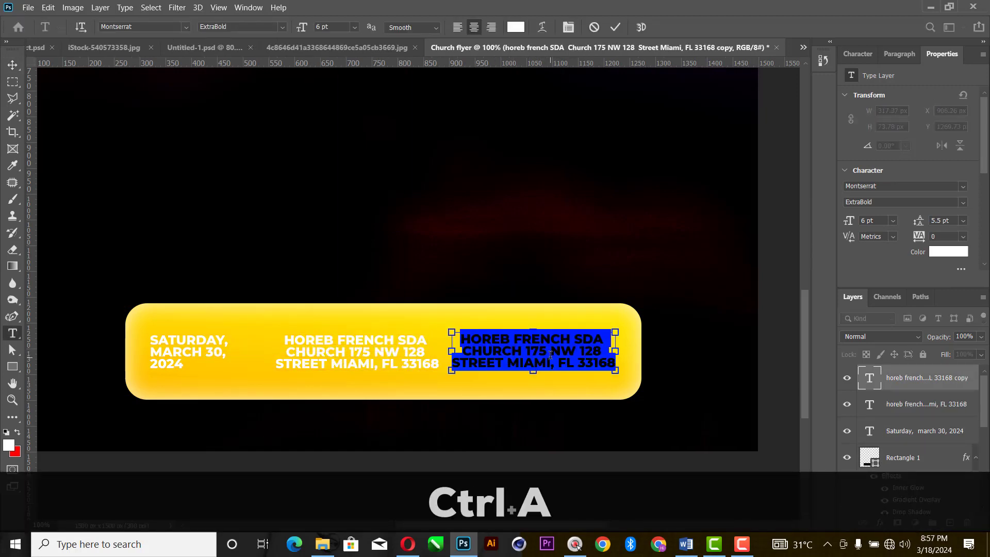
{"action": "key", "text": "ctrl+v"}
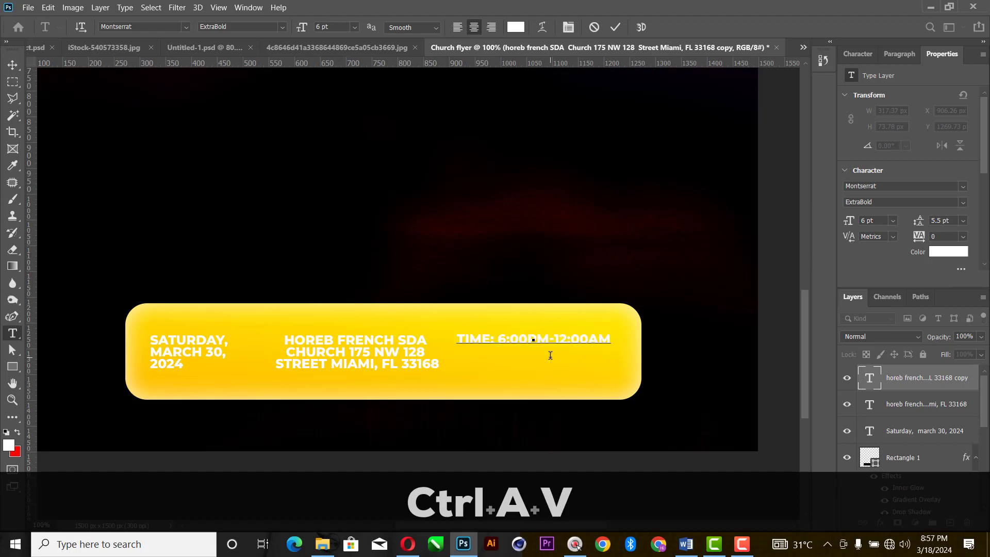
Step: Break the time text into three lines, starting new lines at "6:00PM-" and at "12:00AM"
{"action": "left_click", "coordinate": [497, 338]}
{"action": "key", "text": "Return"}
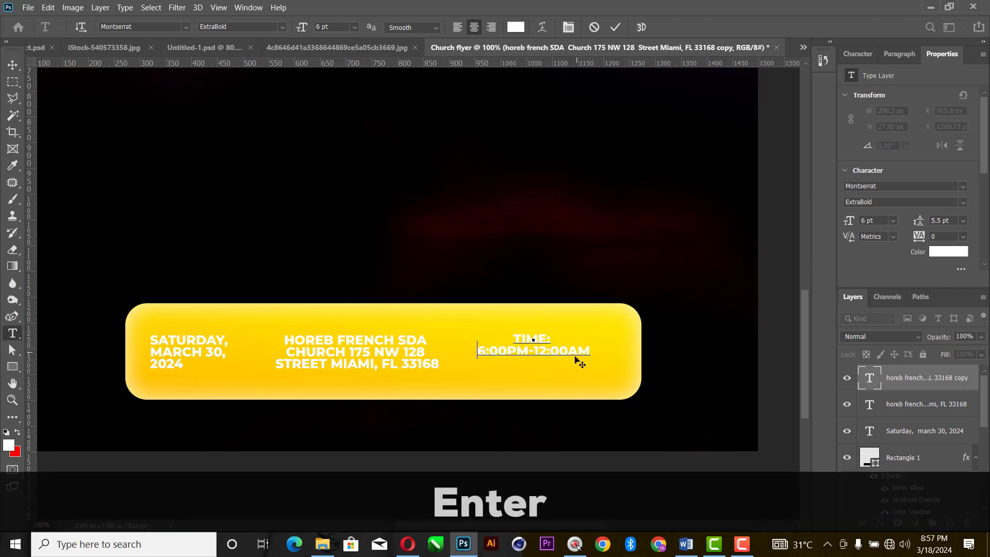
{"action": "left_click", "coordinate": [535, 351]}
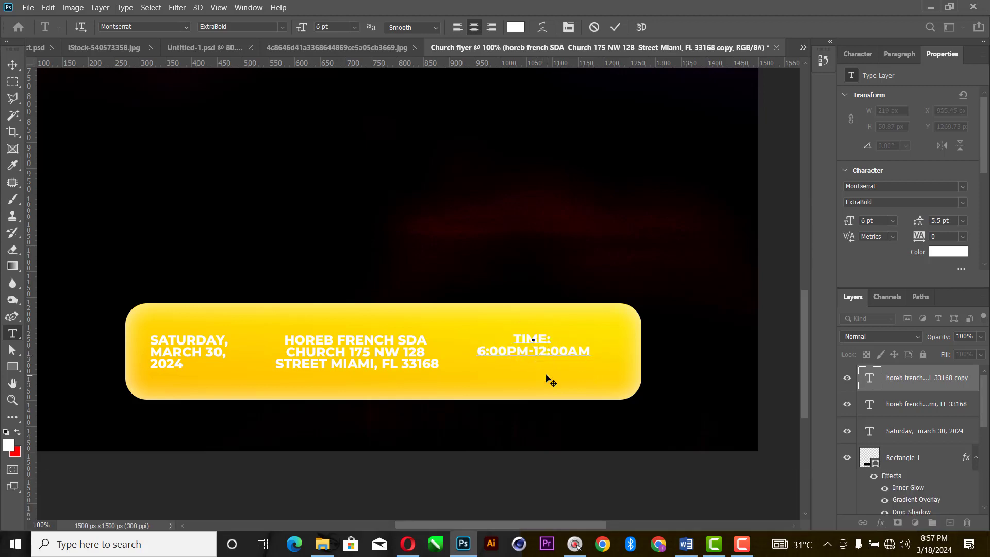
{"action": "key", "text": "Return"}
Step: Right-align the time text, delete the trailing space after "TIME:" and commit the text edit
{"action": "key", "text": "ctrl+a"}
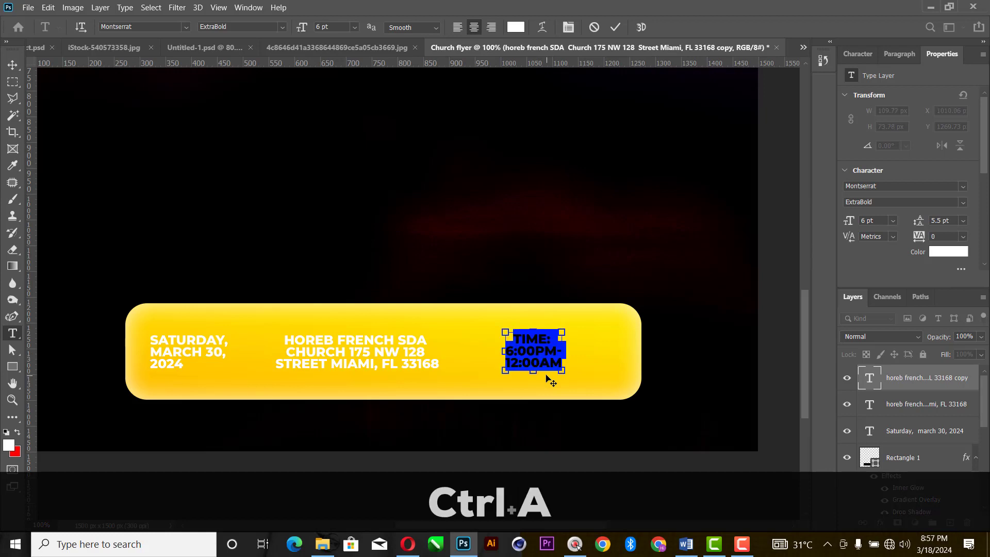
{"action": "left_click", "coordinate": [490, 26]}
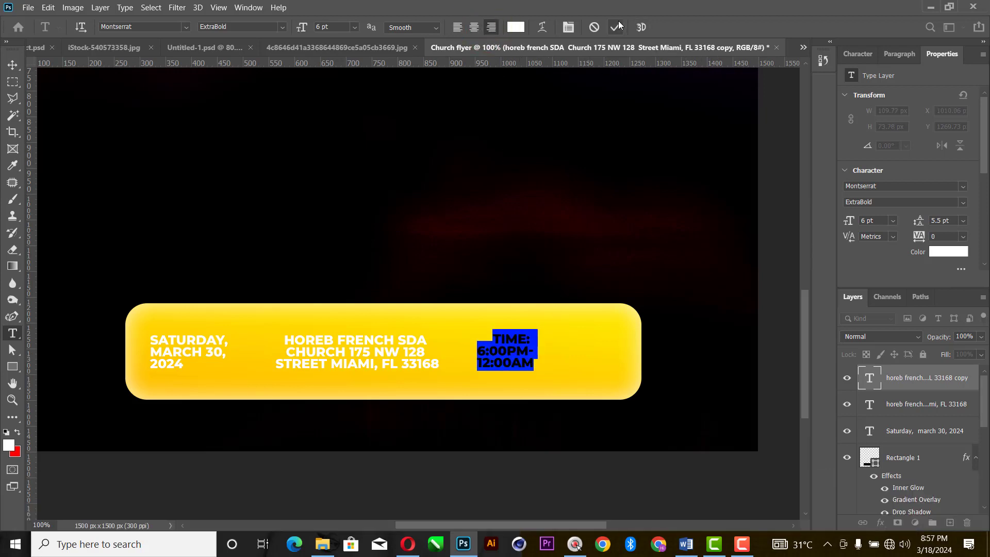
{"action": "left_click", "coordinate": [524, 342]}
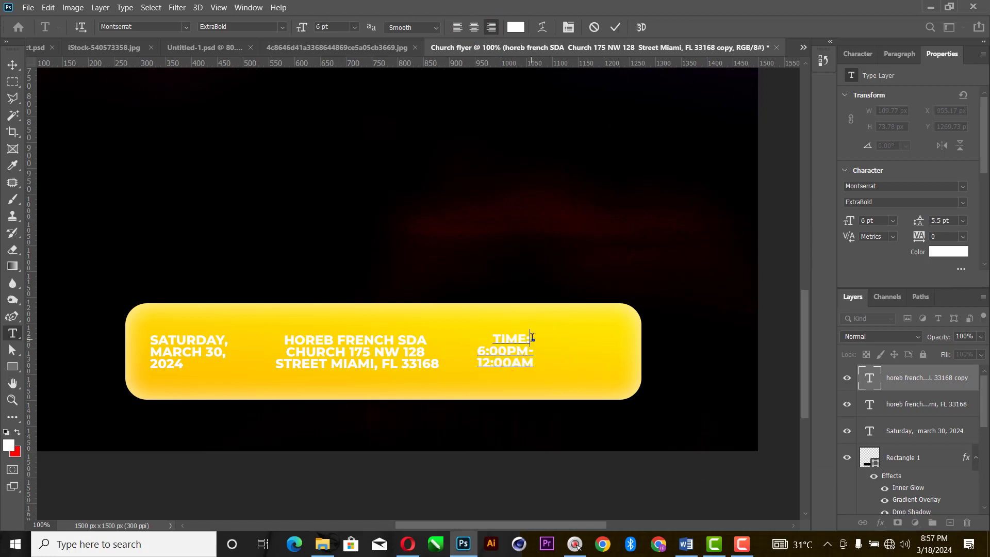
{"action": "left_click", "coordinate": [552, 334]}
{"action": "key", "text": "BackSpace"}
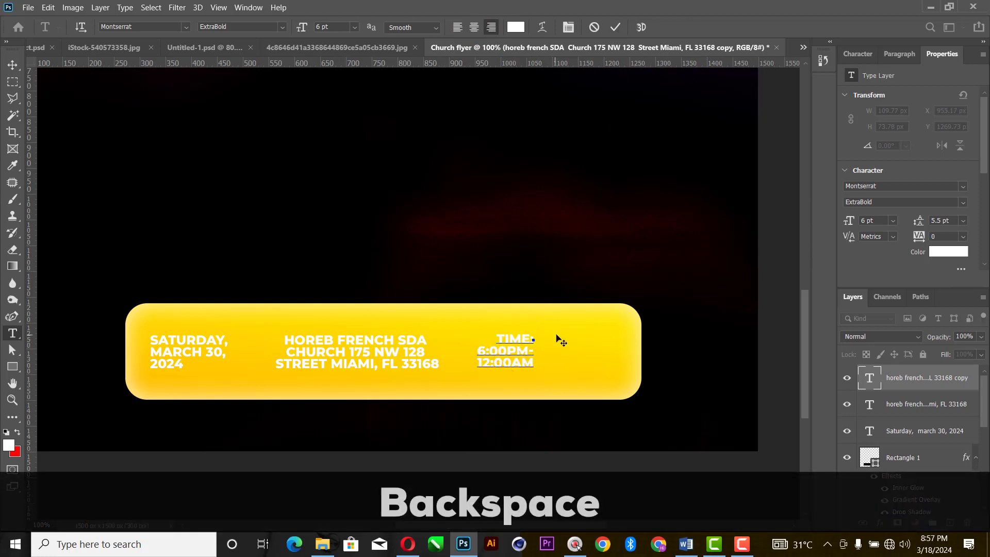
{"action": "left_click", "coordinate": [12, 64]}
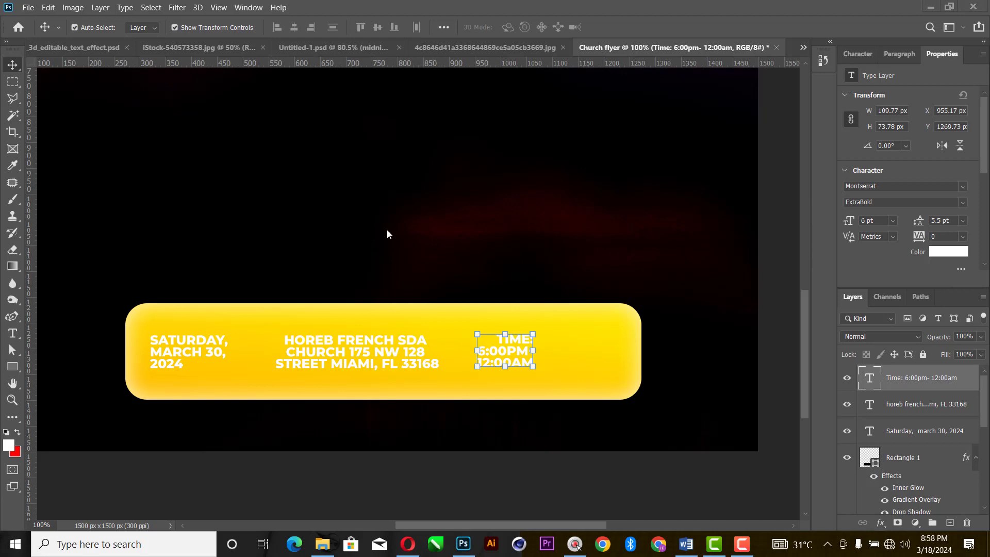
Step: Select the date, church address and time texts together and distribute them evenly in the horizontal direction
{"action": "key", "text": "shift"}
{"action": "left_click", "coordinate": [401, 363], "text": "shift"}
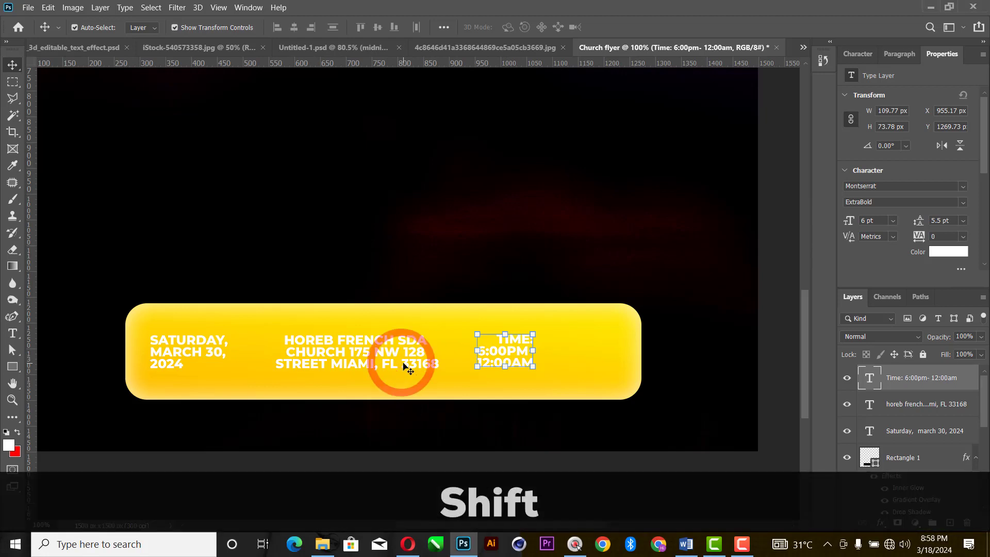
{"action": "left_click", "coordinate": [211, 342], "text": "shift"}
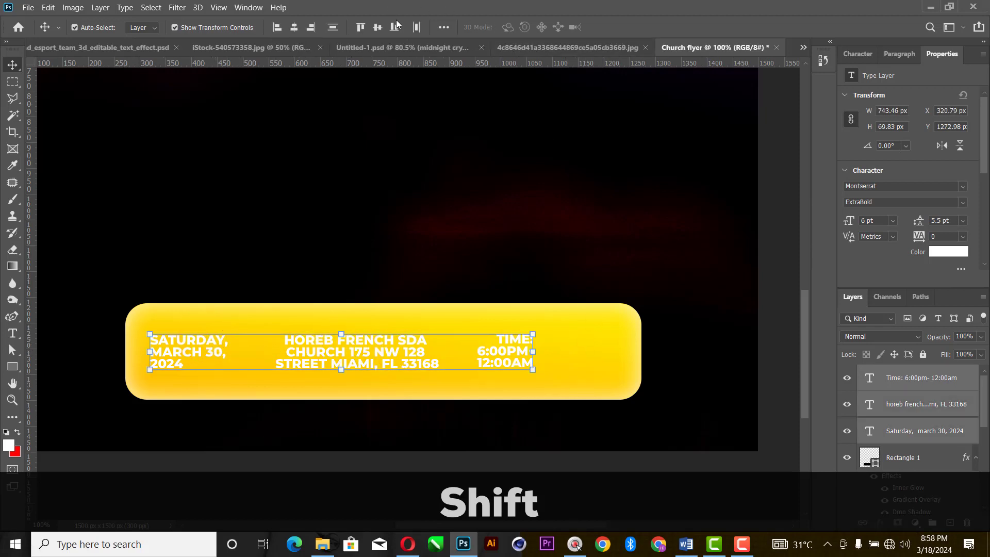
{"action": "left_click", "coordinate": [416, 27]}
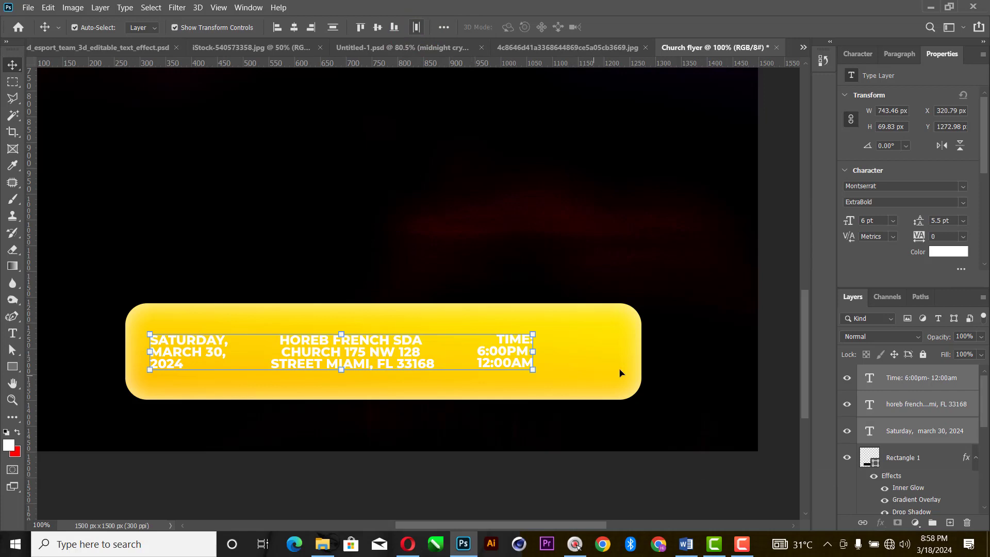
Step: Scale the three texts together to about 121%, nudge them slightly right within the golden bar and commit the transform
{"action": "left_click", "coordinate": [541, 351]}
{"action": "left_click_drag", "start_coordinate": [541, 351], "coordinate": [627, 362]}
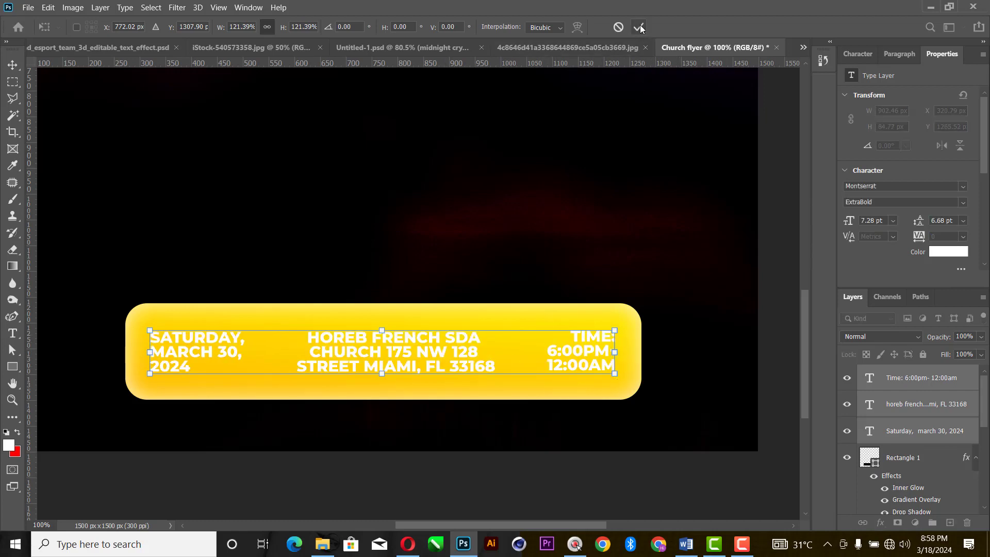
{"action": "key", "text": "Right"}
{"action": "key", "text": "Right"}
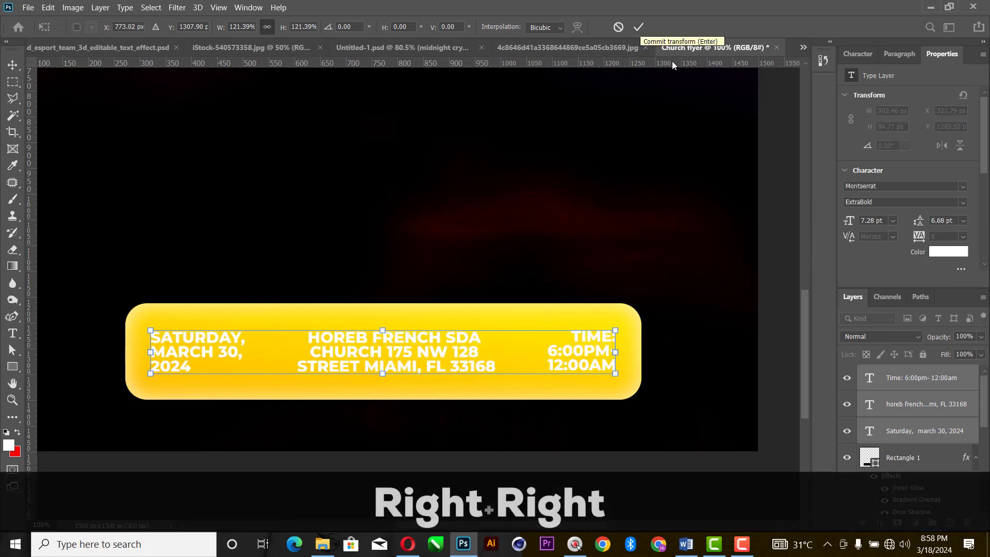
{"action": "left_click", "coordinate": [639, 26]}
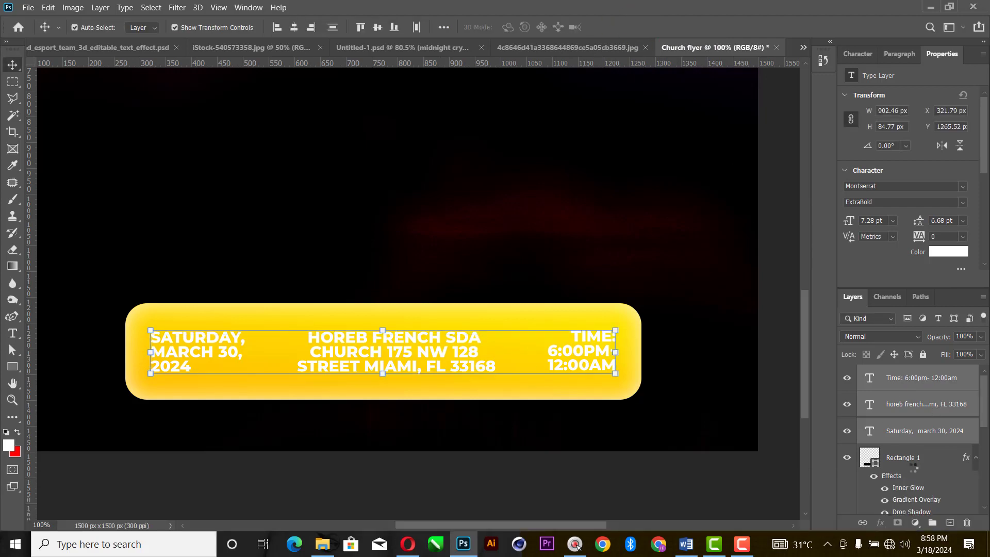
Step: Group the three text layers with the Rectangle 1 layer and name the group "time"
{"action": "left_click", "coordinate": [913, 468], "text": "ctrl"}
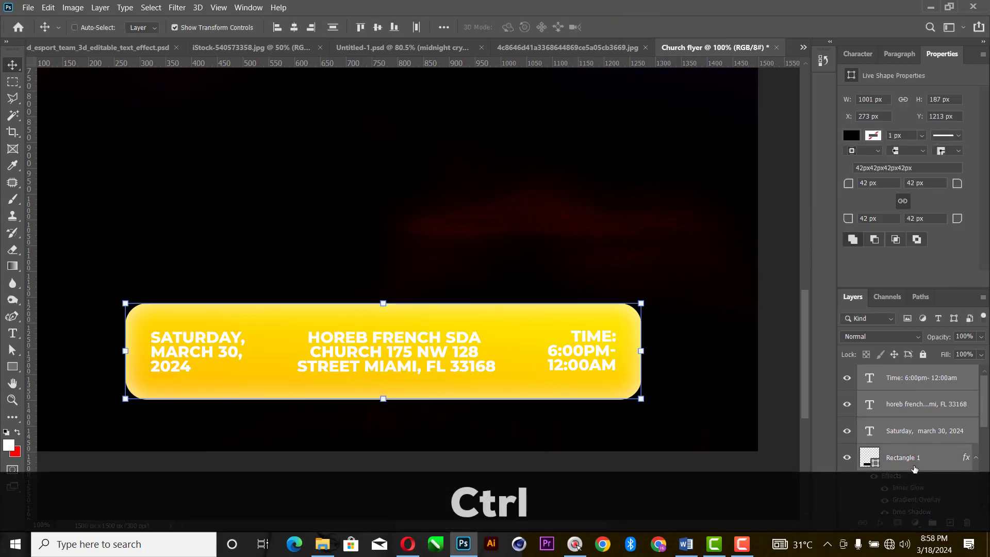
{"action": "key", "text": "ctrl+g"}
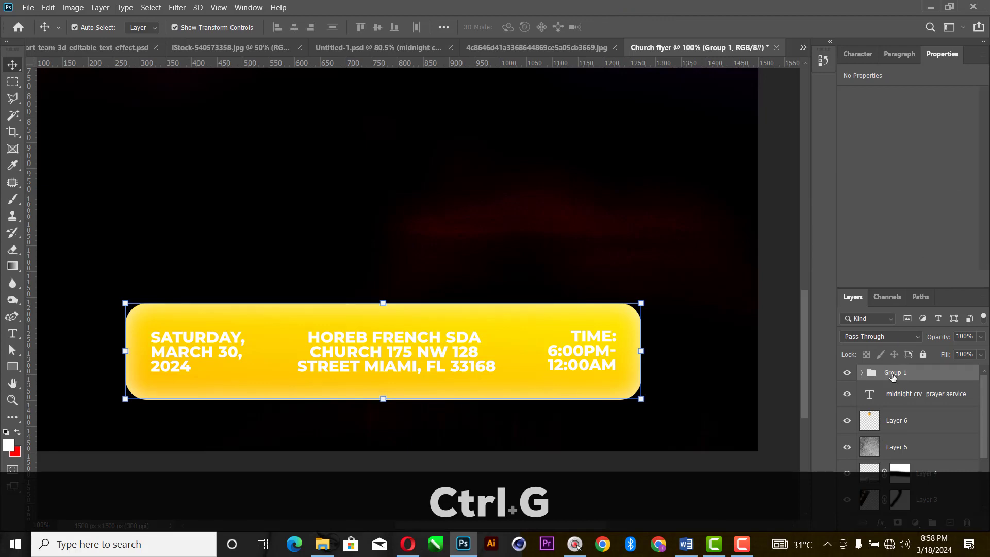
{"action": "double_click", "coordinate": [893, 373]}
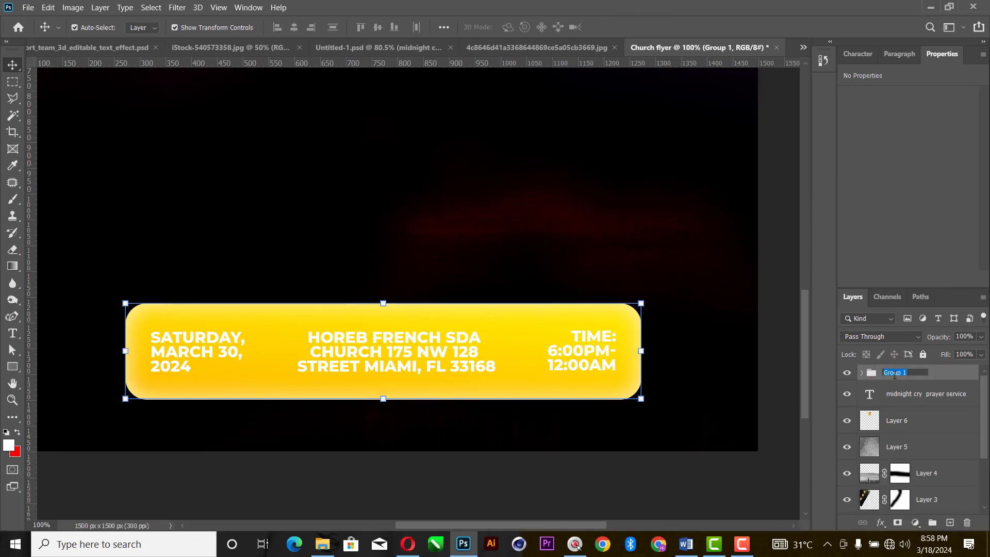
{"action": "type", "text": "time"}
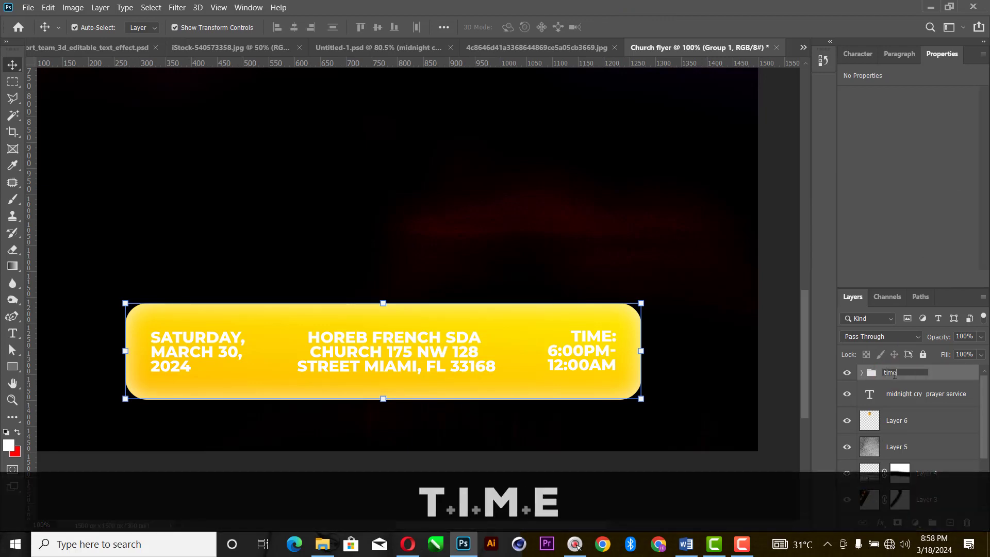
{"action": "key", "text": "Return"}
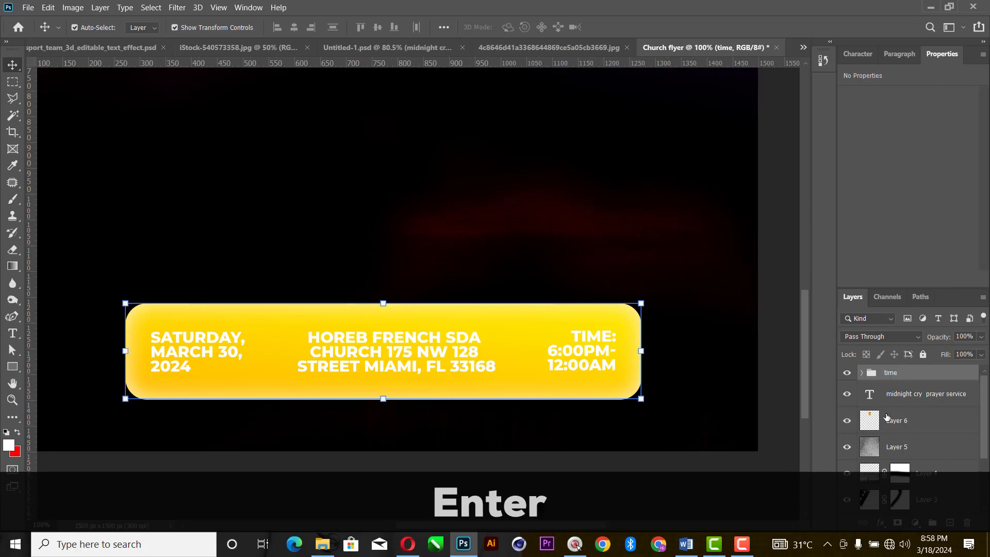
Step: Select the layers from Layer 5 down to Layer 1 and put them in one group
{"action": "scroll", "coordinate": [899, 420], "scroll_direction": "down", "scroll_amount": 2}
{"action": "scroll", "coordinate": [909, 417], "scroll_direction": "up", "scroll_amount": 1}
{"action": "left_click", "coordinate": [910, 414]}
{"action": "scroll", "coordinate": [951, 468], "scroll_direction": "down", "scroll_amount": 3}
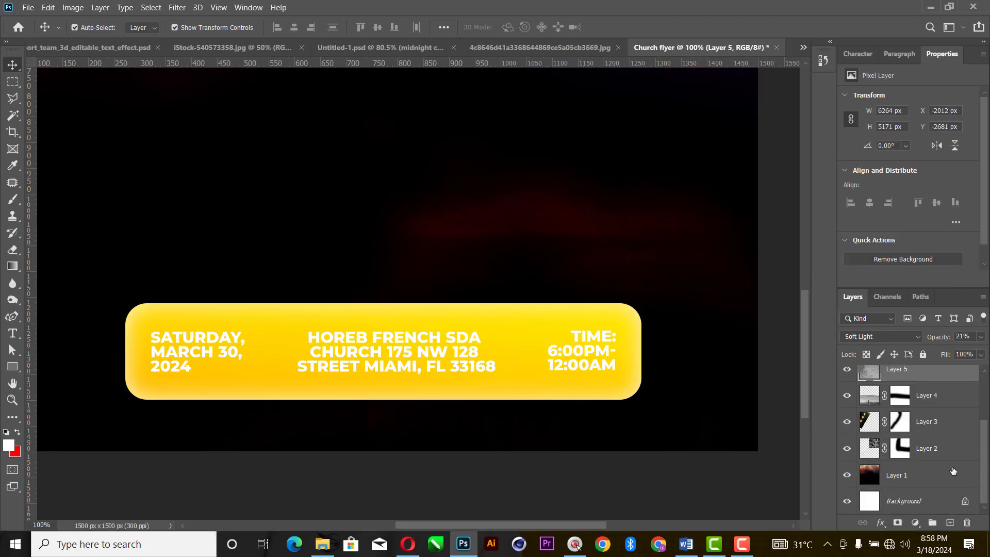
{"action": "left_click", "coordinate": [926, 480], "text": "shift"}
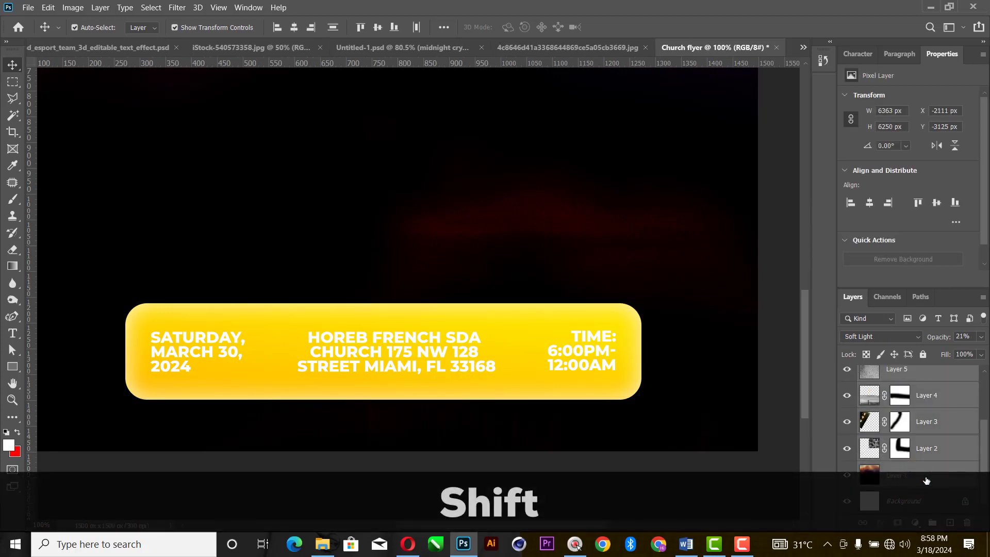
{"action": "key", "text": "ctrl+shift+g"}
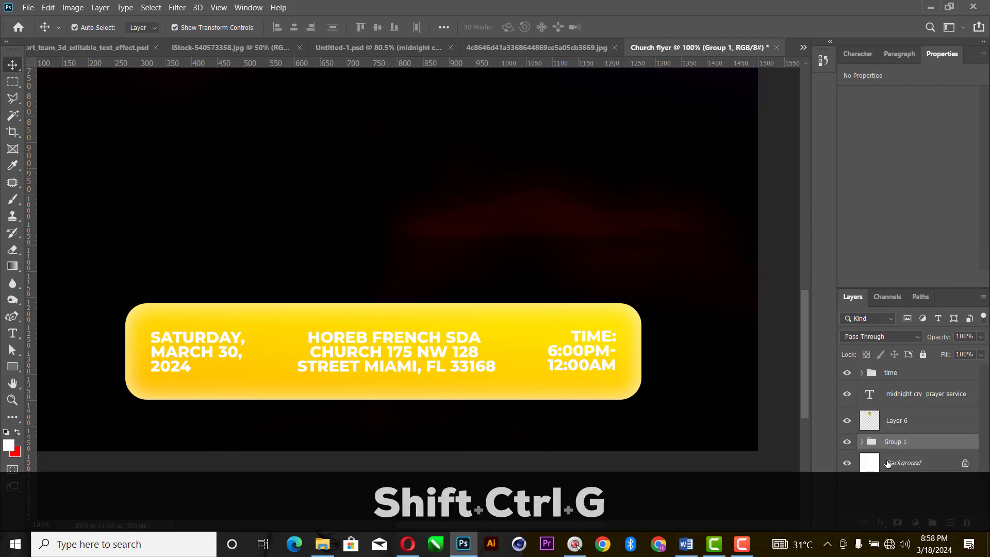
Step: Rename the new group of background layers as "backgroud"
{"action": "double_click", "coordinate": [893, 442]}
{"action": "type", "text": "ba"}
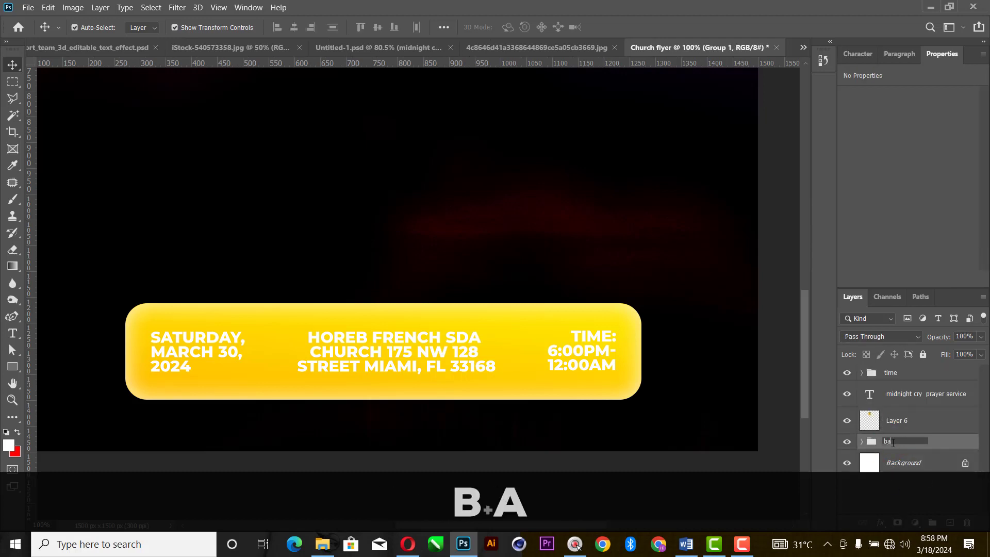
{"action": "type", "text": "xkgr"}
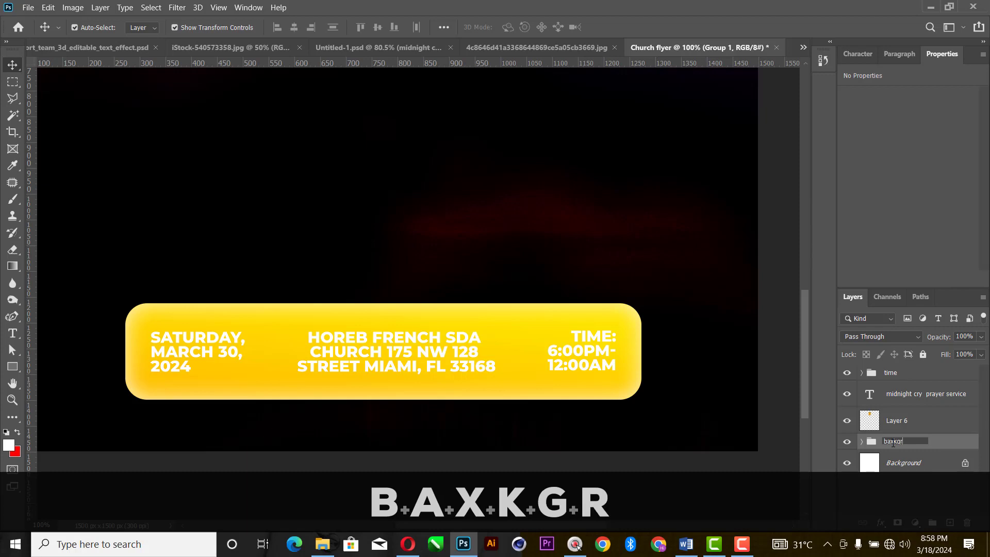
{"action": "type", "text": "oud"}
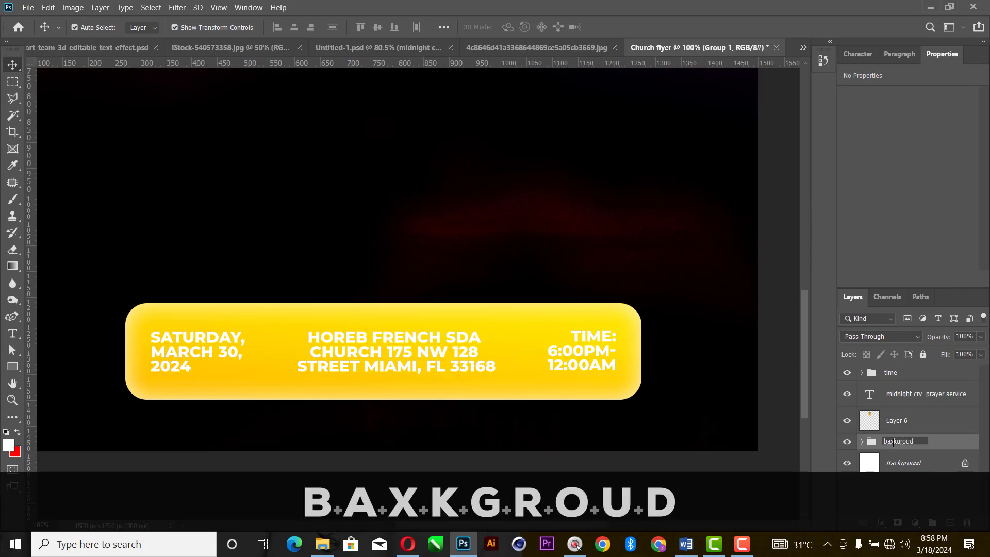
{"action": "key", "text": "Left"}
{"action": "key", "text": "Left"}
{"action": "key", "text": "Left"}
{"action": "key", "text": "Left"}
{"action": "key", "text": "Left"}
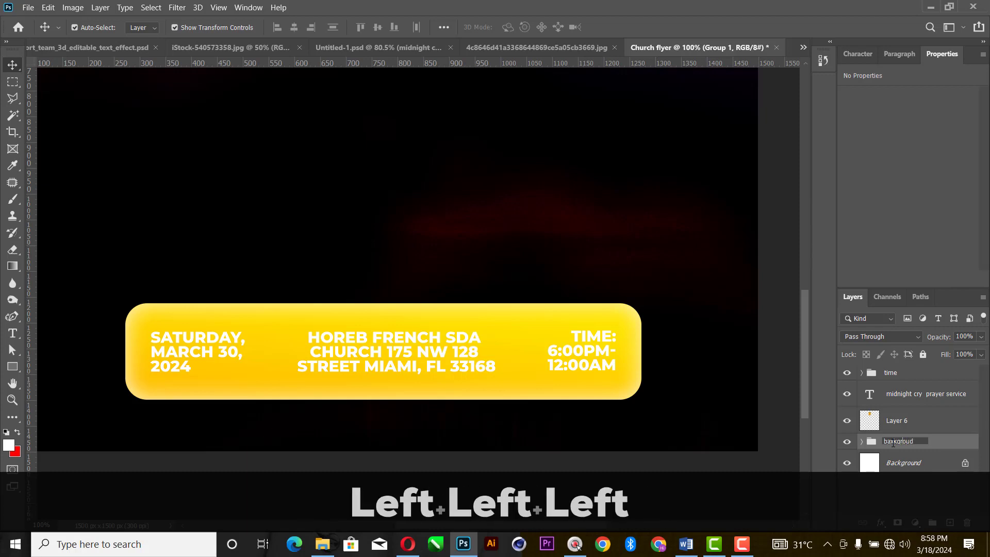
{"action": "key", "text": "Left"}
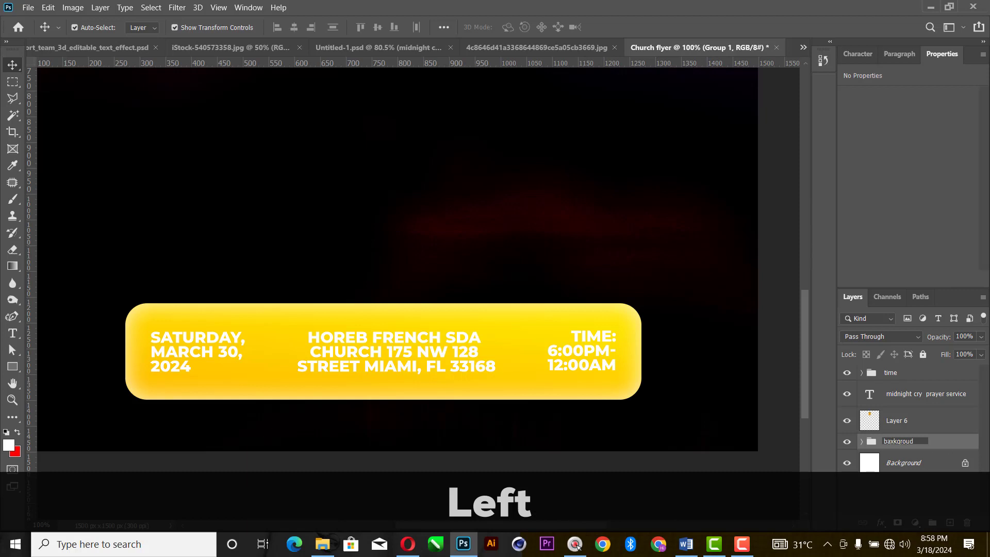
{"action": "key", "text": "BackSpace"}
{"action": "type", "text": "c"}
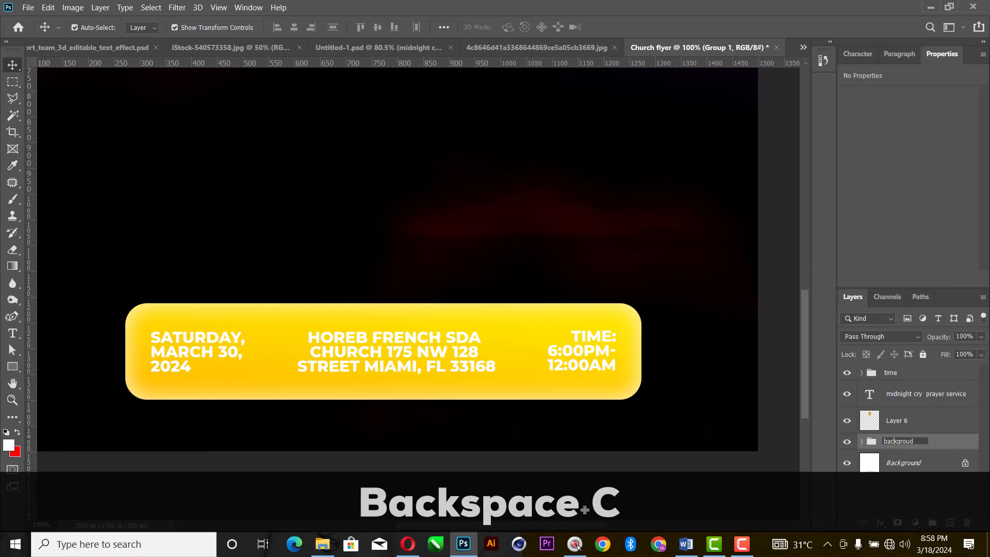
{"action": "key", "text": "Return"}
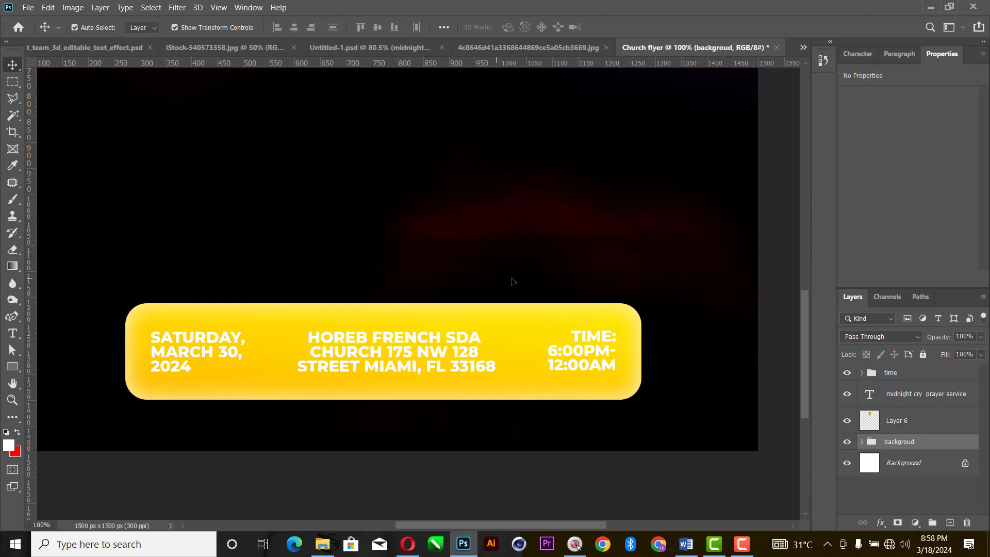
Step: Switch to the beast_red_black_squad_esport_team_3d_editable_text_effect.psd document and open the contents of its "Edit text here" smart object
{"action": "key", "text": "z"}
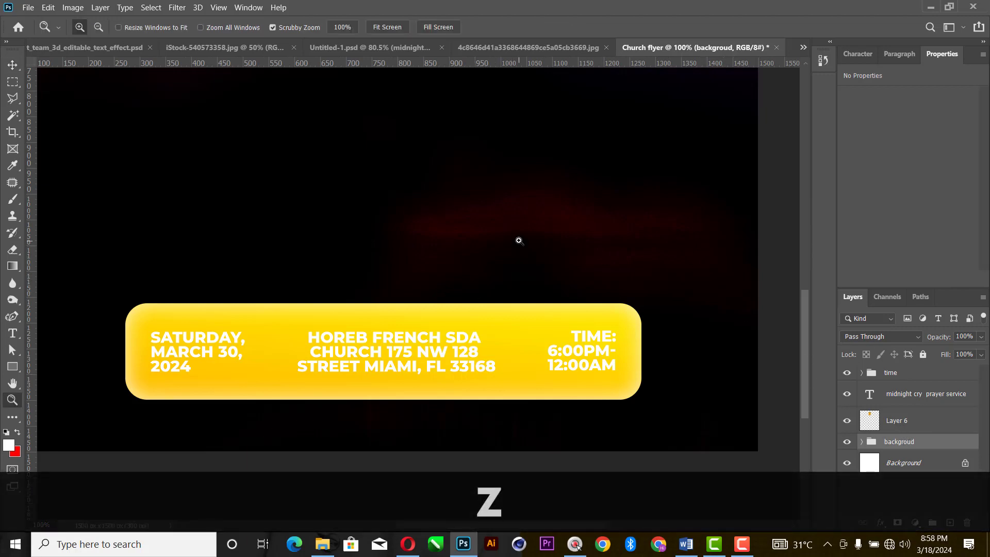
{"action": "right_click", "coordinate": [518, 240]}
{"action": "left_click", "coordinate": [533, 249]}
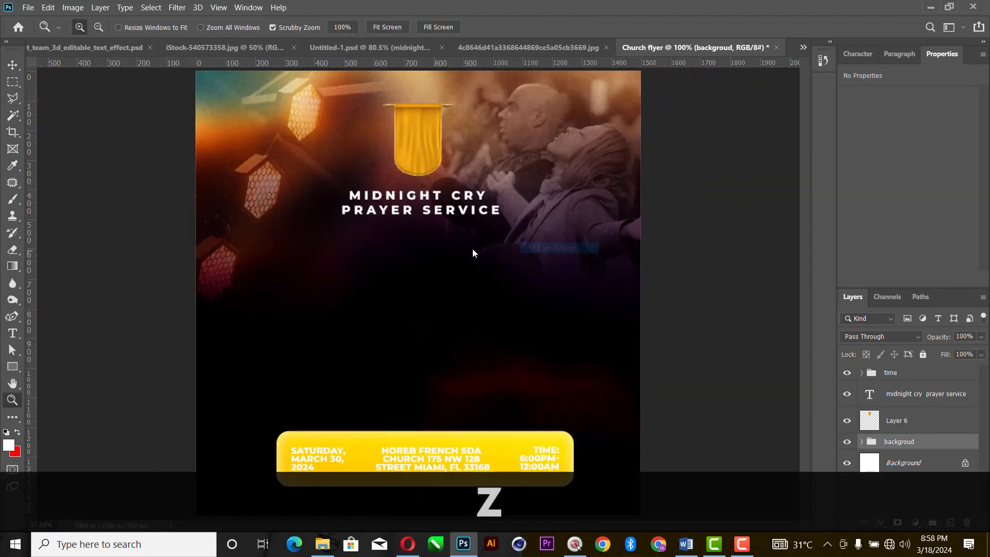
{"action": "left_click", "coordinate": [13, 65]}
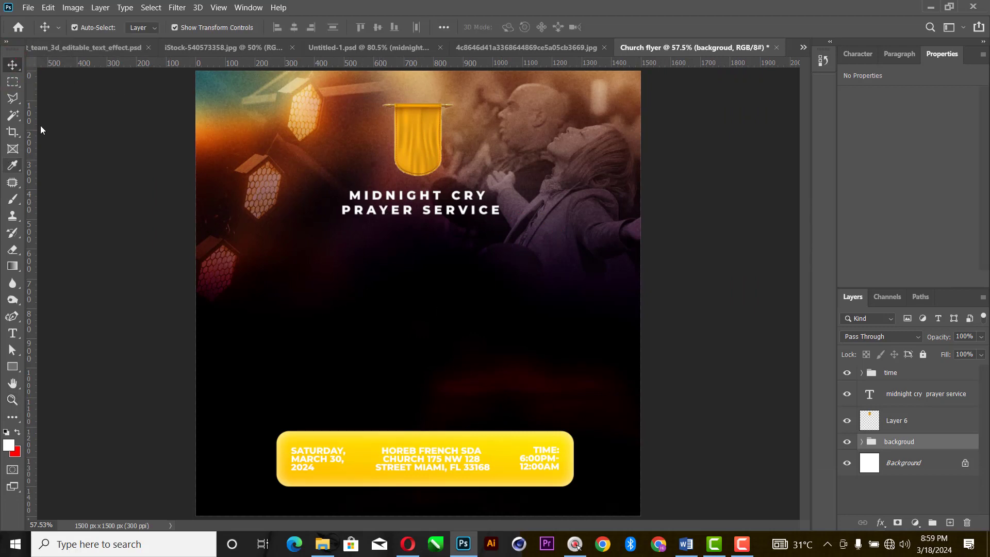
{"action": "left_click", "coordinate": [104, 48]}
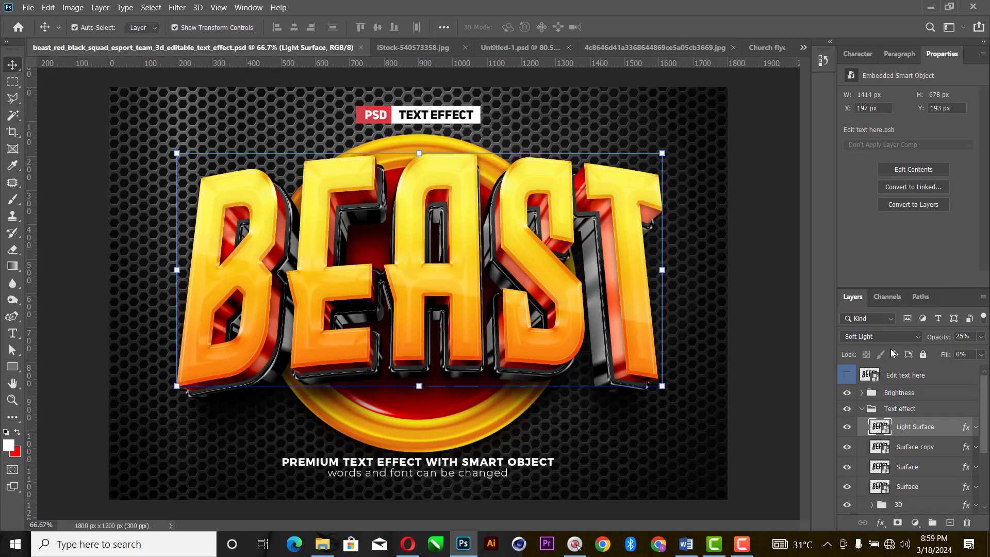
{"action": "left_click", "coordinate": [871, 377]}
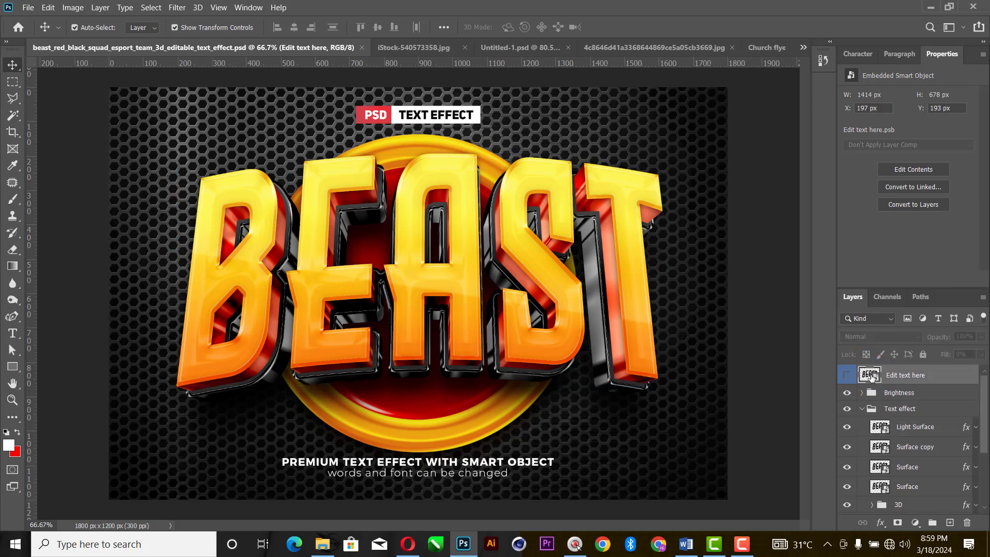
{"action": "double_click", "coordinate": [869, 377]}
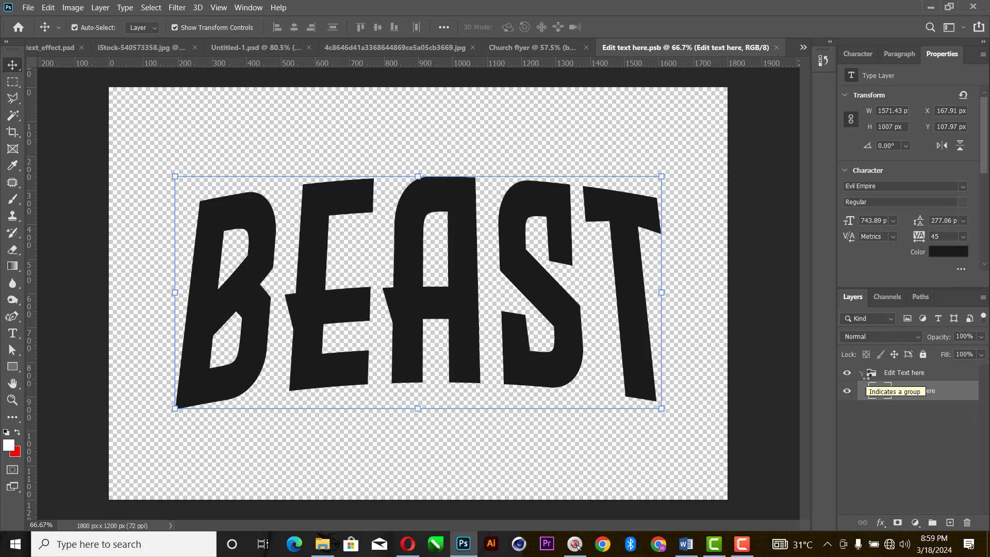
Step: Replace the word BEAST with OPERATION on the first line and JERICHO on the second, and commit the text
{"action": "key", "text": "t"}
{"action": "left_click", "coordinate": [435, 233]}
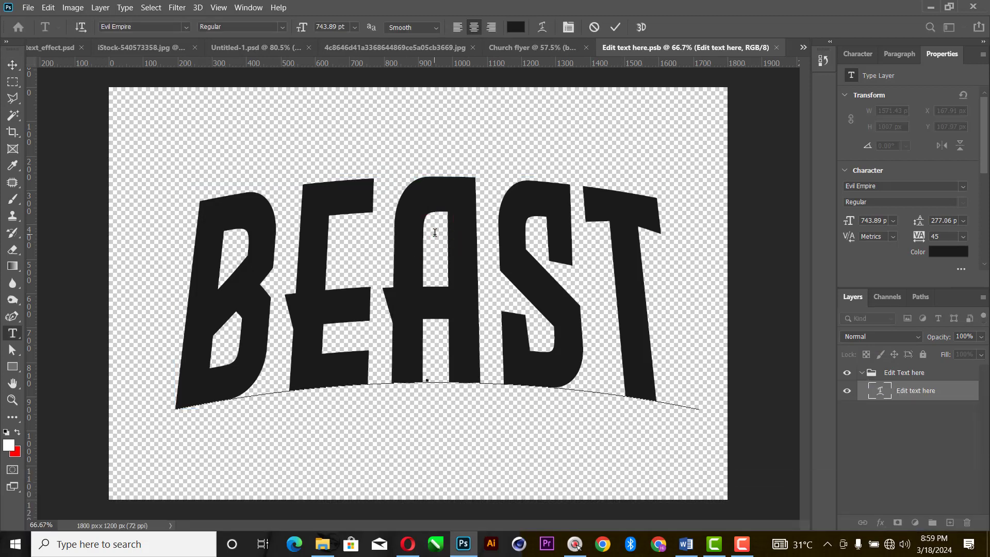
{"action": "key", "text": "ctrl+a"}
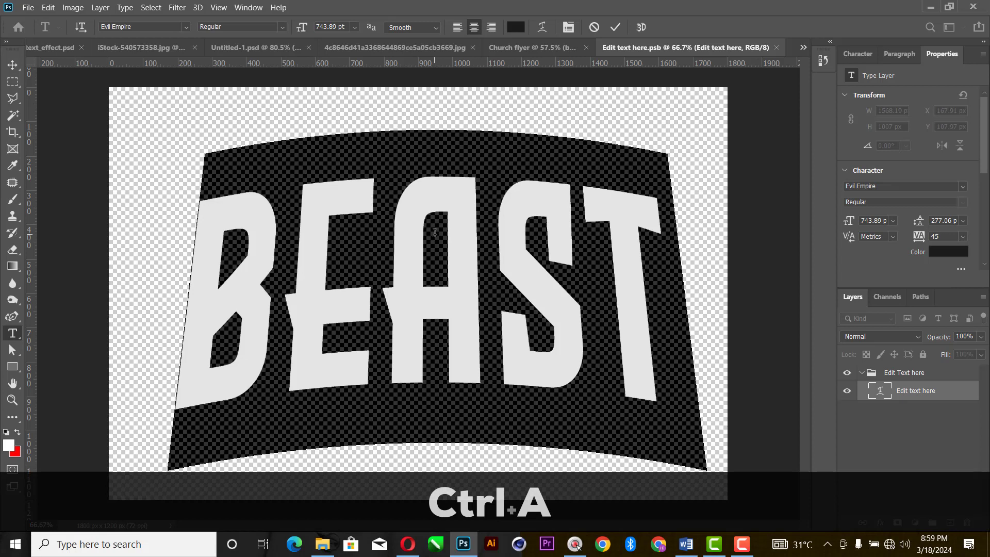
{"action": "type", "text": "OPEE"}
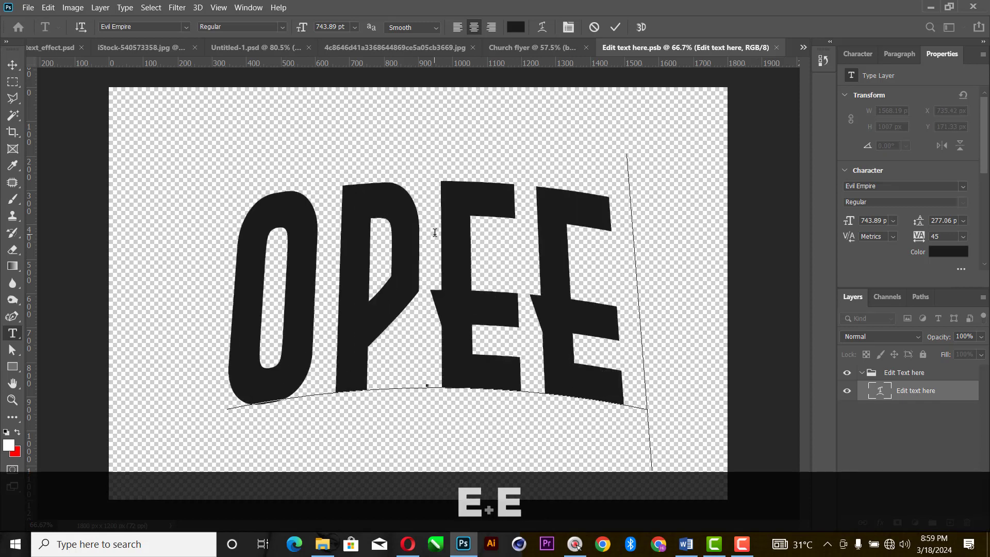
{"action": "key", "text": "BackSpace"}
{"action": "type", "text": "RA"}
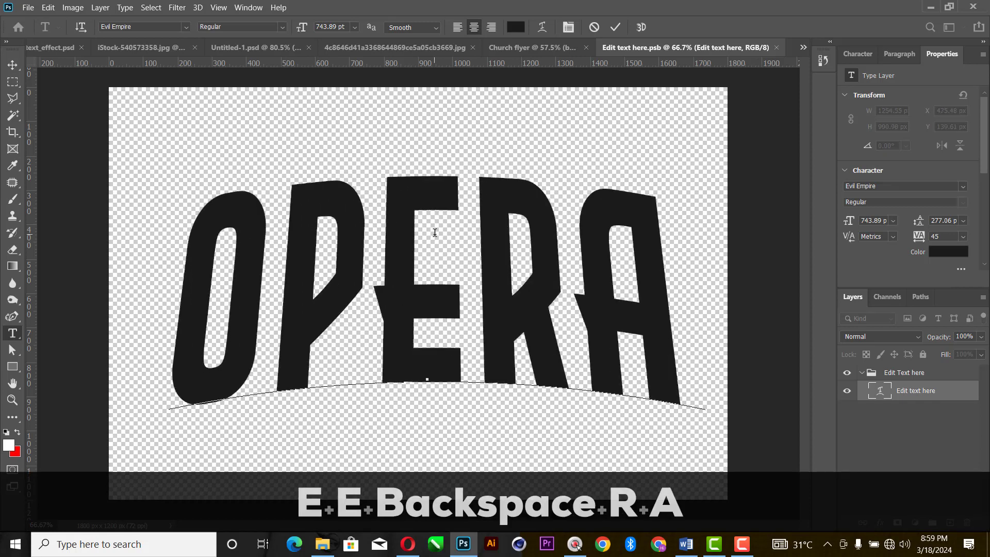
{"action": "type", "text": "TION"}
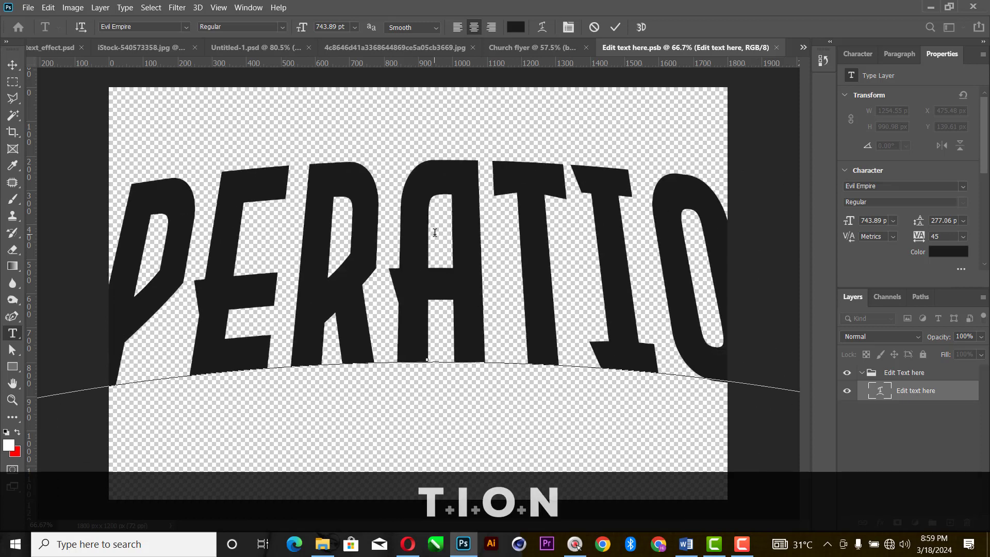
{"action": "key", "text": "Return"}
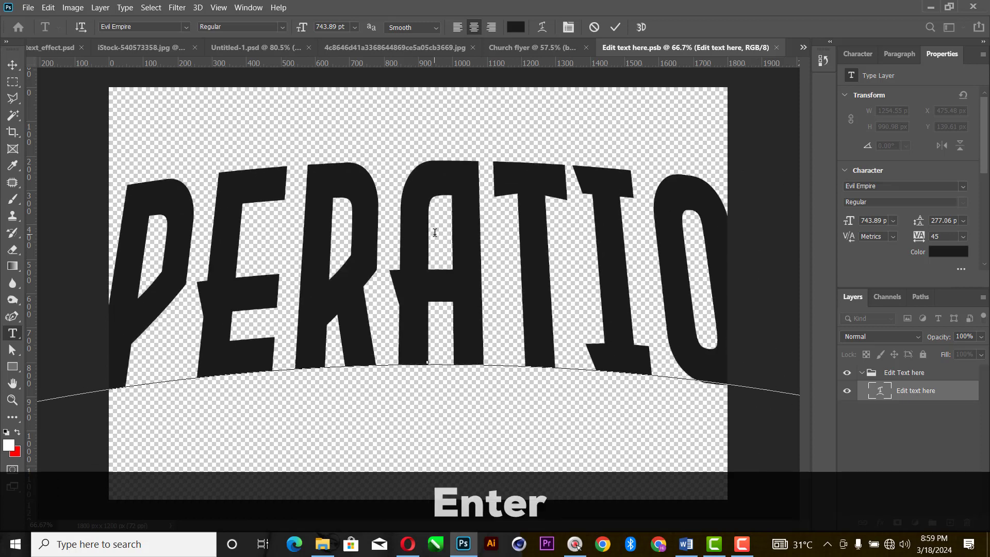
{"action": "type", "text": "JERICHO"}
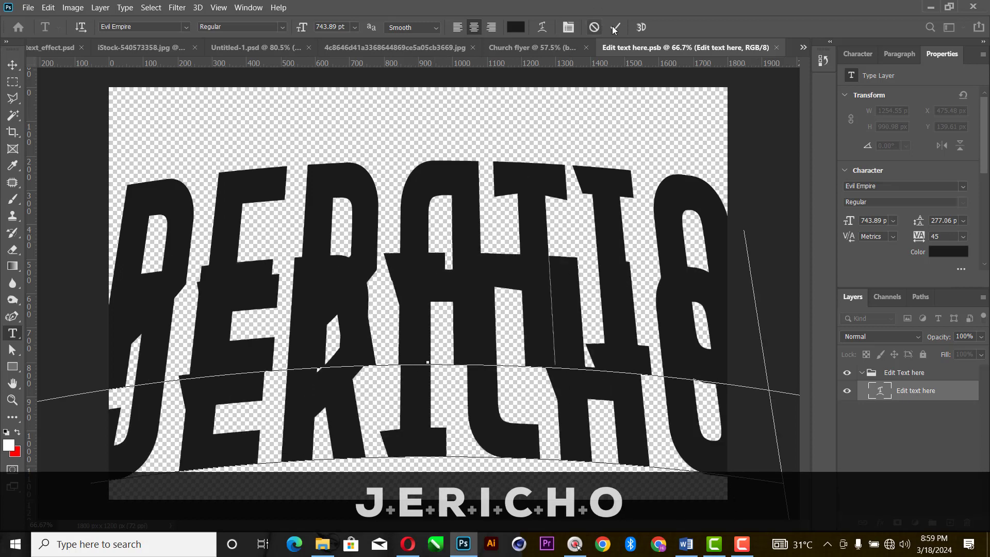
{"action": "left_click", "coordinate": [615, 27]}
Step: Scale the OPERATION JERICHO text down to about 60% and centre it roughly on the canvas
{"action": "left_click", "coordinate": [962, 221]}
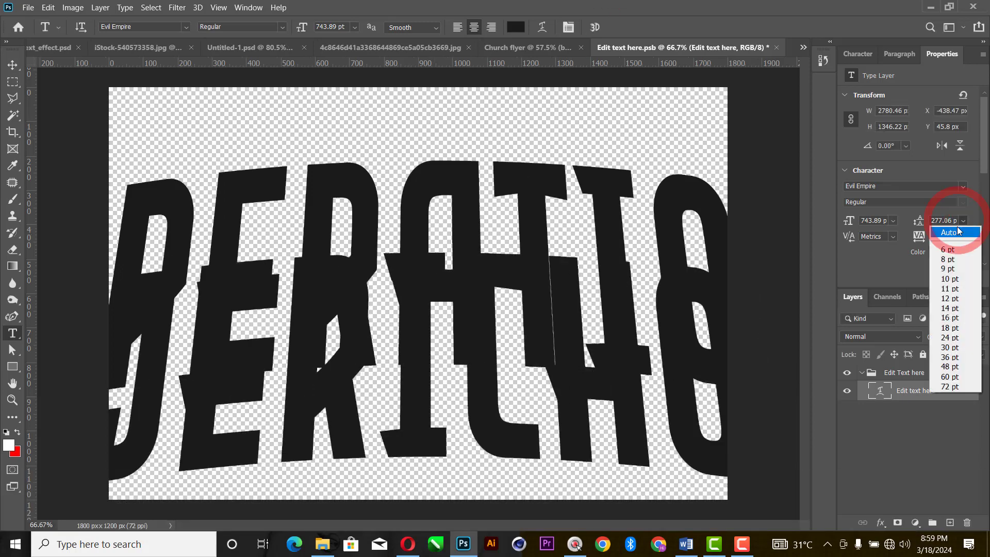
{"action": "left_click", "coordinate": [14, 62]}
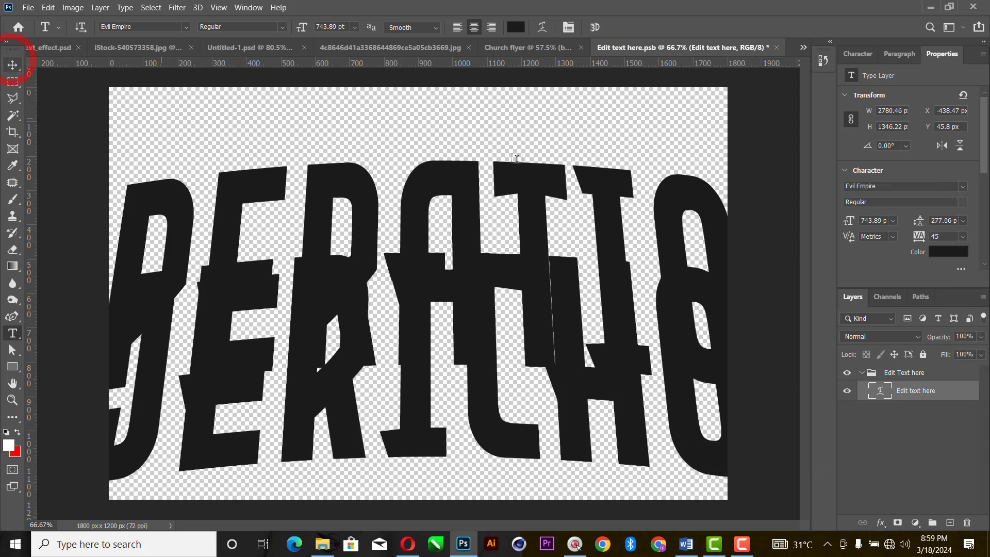
{"action": "key", "text": "ctrl+t"}
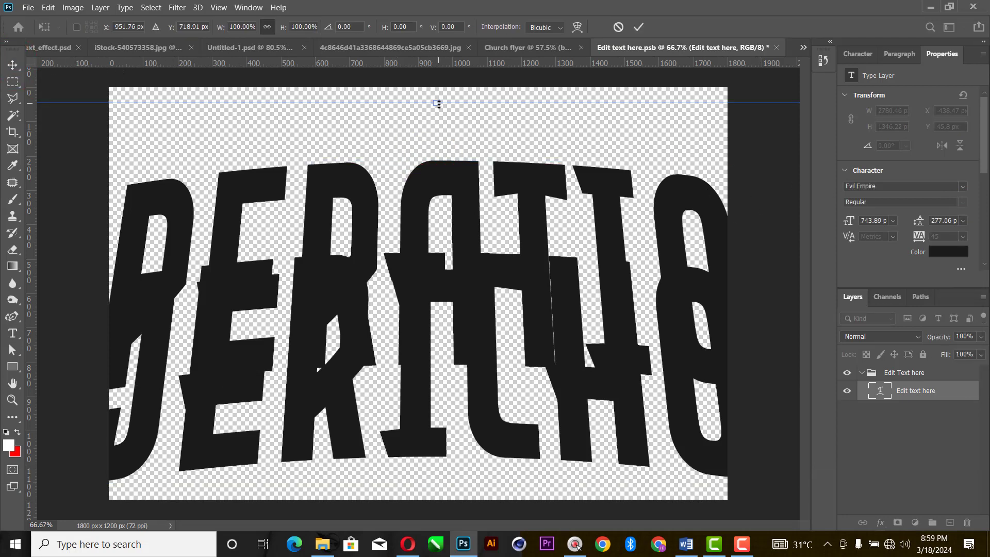
{"action": "left_click_drag", "start_coordinate": [436, 103], "coordinate": [455, 261]}
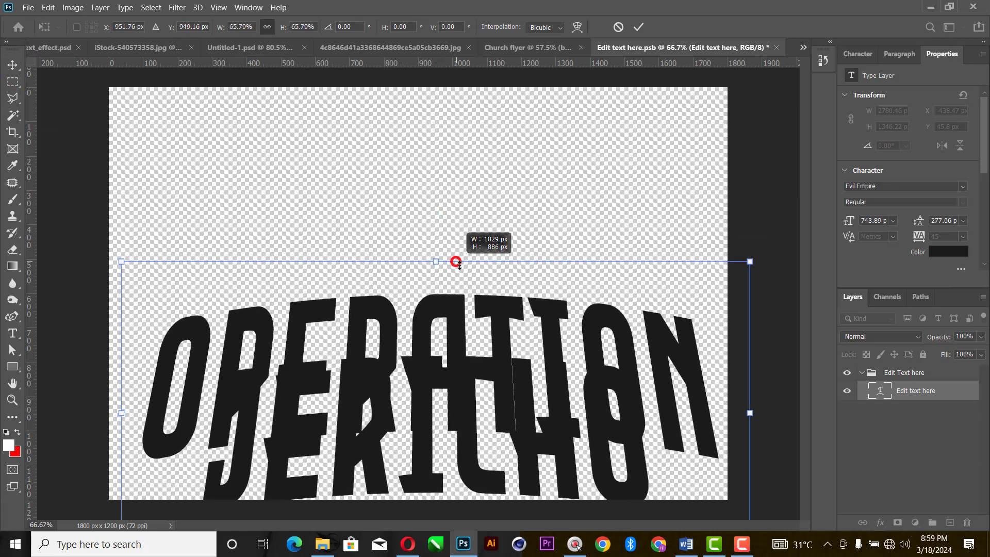
{"action": "left_click_drag", "start_coordinate": [499, 344], "coordinate": [487, 261]}
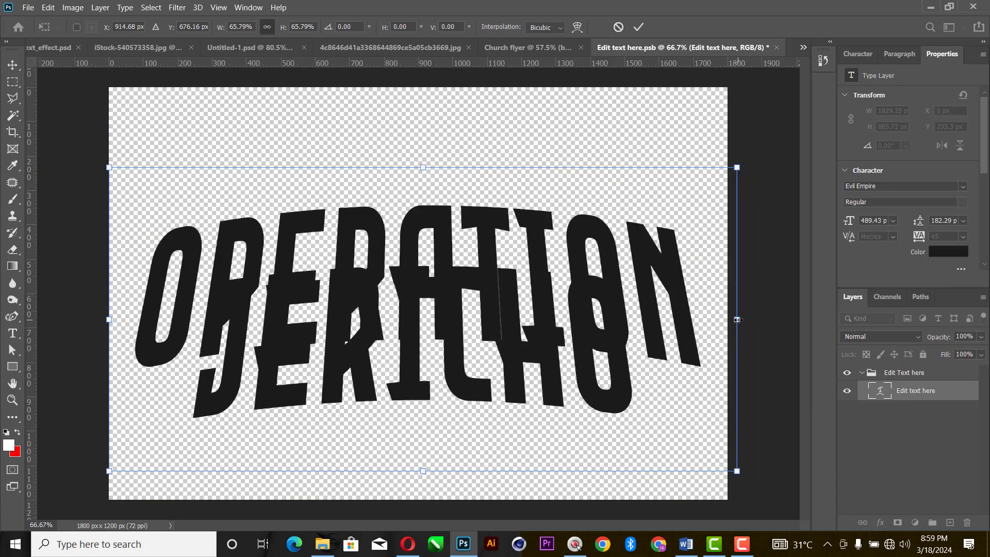
{"action": "left_click_drag", "start_coordinate": [737, 320], "coordinate": [681, 318]}
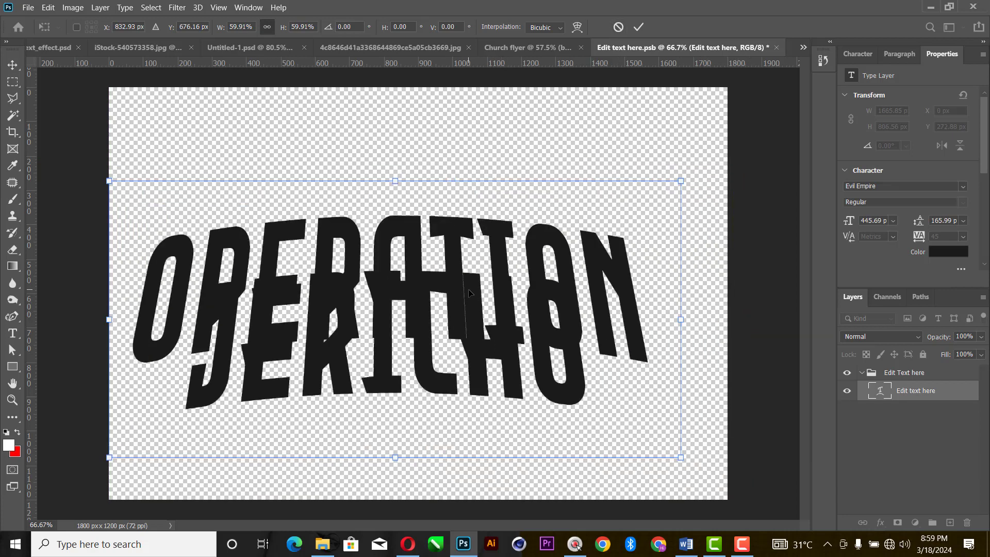
{"action": "left_click_drag", "start_coordinate": [468, 293], "coordinate": [484, 286]}
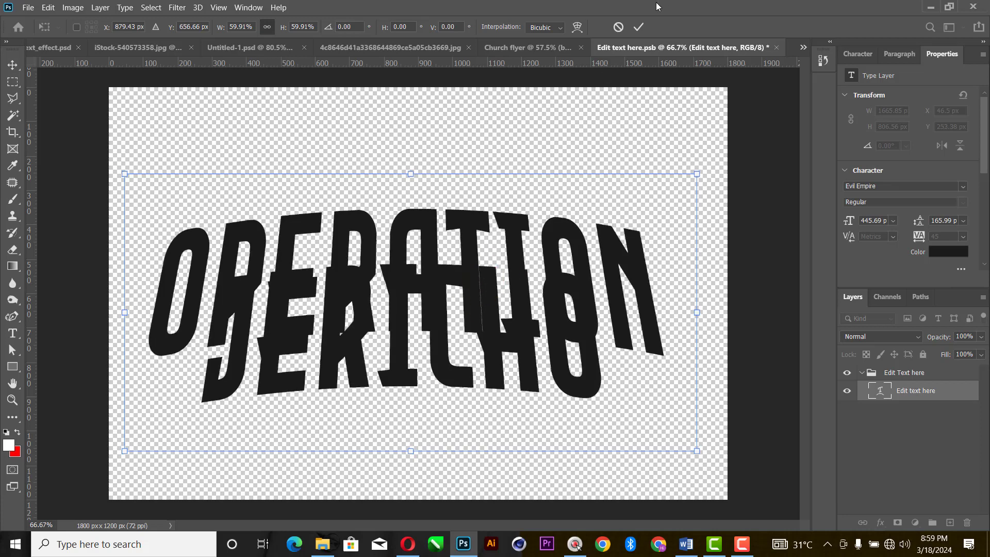
{"action": "left_click", "coordinate": [638, 27]}
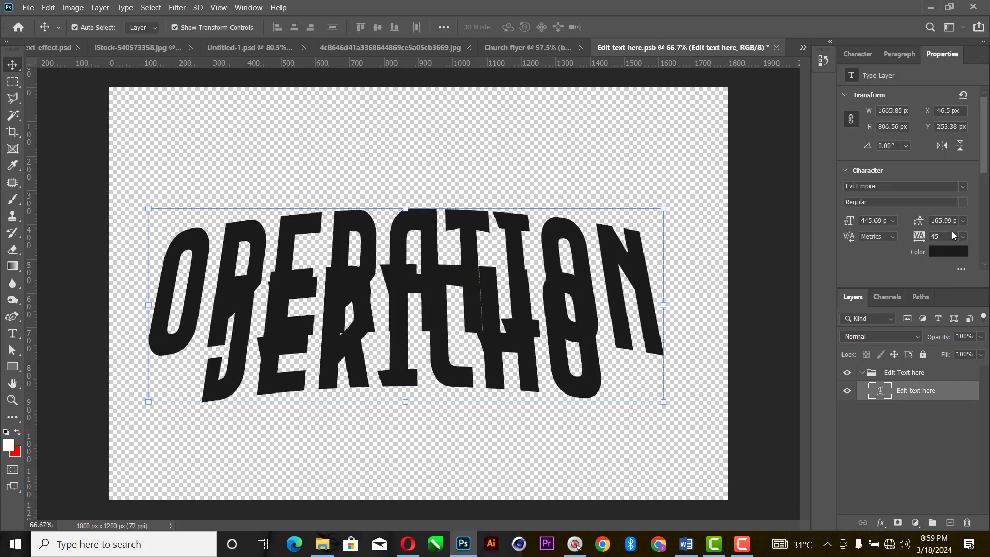
Step: Set the text's tracking to 0 and increase its leading to 382.99 pt to separate the two lines
{"action": "left_click", "coordinate": [962, 236]}
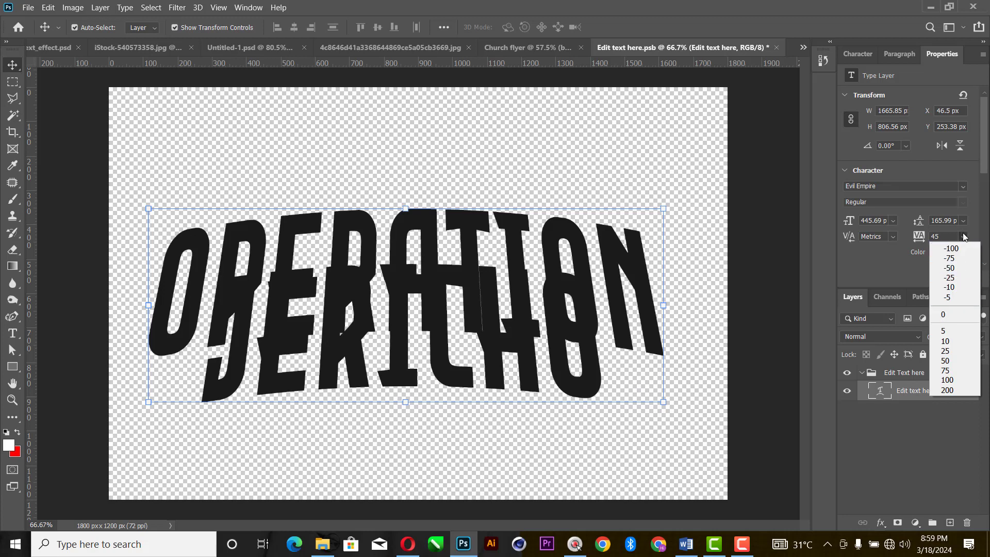
{"action": "left_click", "coordinate": [943, 314]}
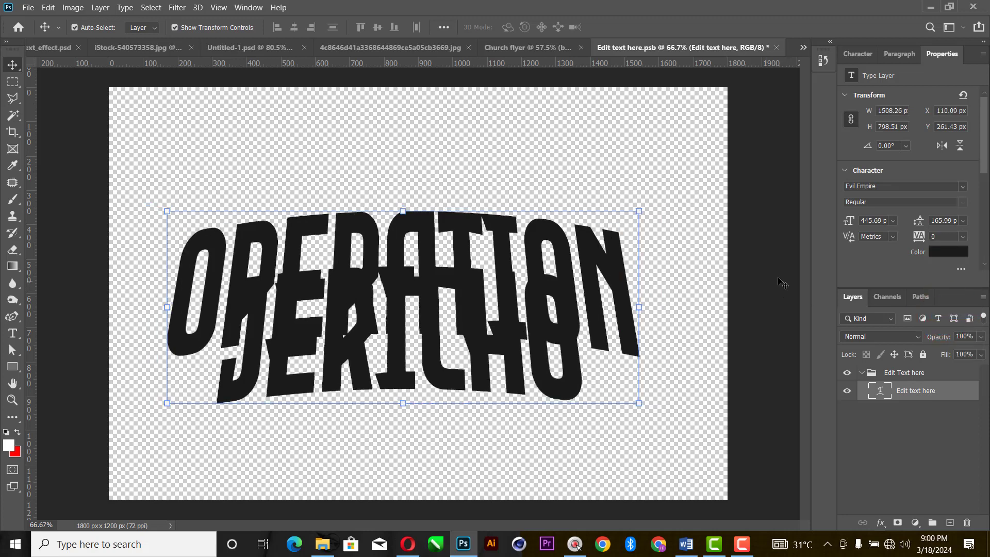
{"action": "left_click", "coordinate": [962, 222]}
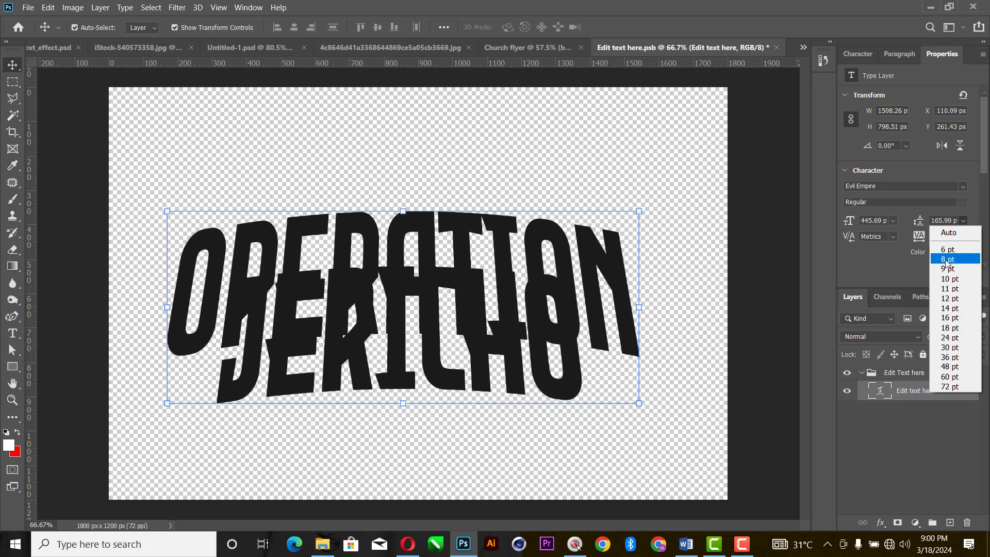
{"action": "left_click", "coordinate": [920, 224]}
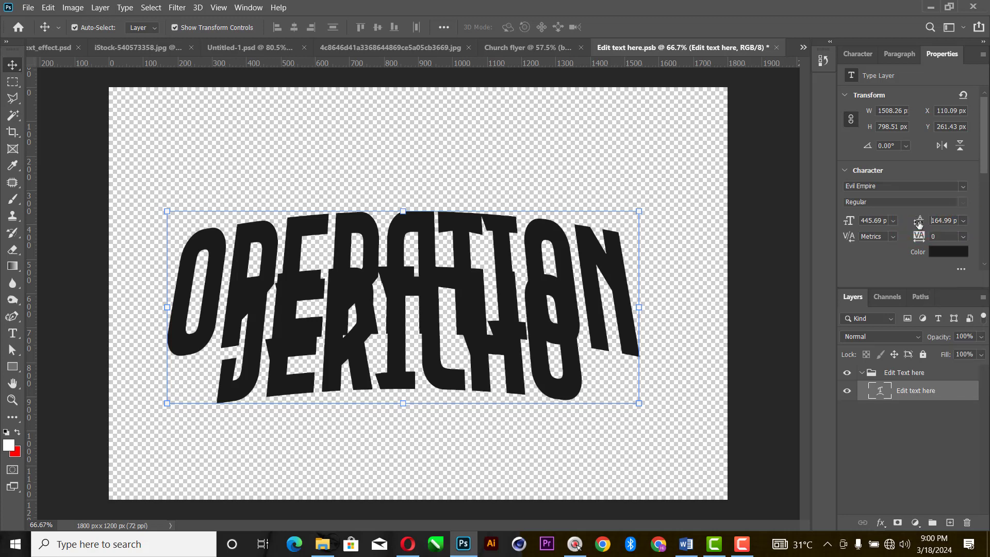
{"action": "left_click_drag", "start_coordinate": [918, 224], "coordinate": [978, 213]}
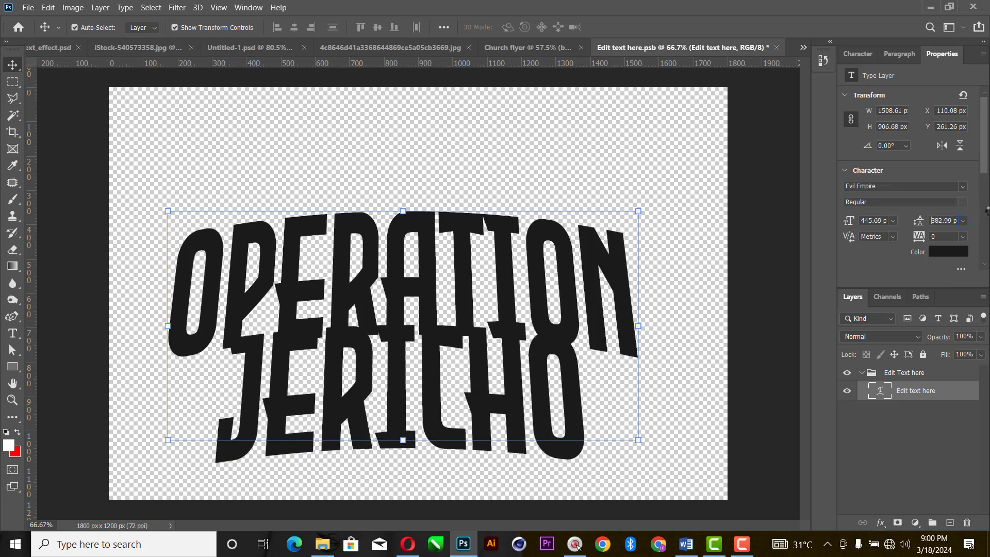
{"action": "key", "text": "Return"}
Step: Move the two-line text up to the middle of the canvas and save the smart object contents
{"action": "left_click", "coordinate": [563, 319]}
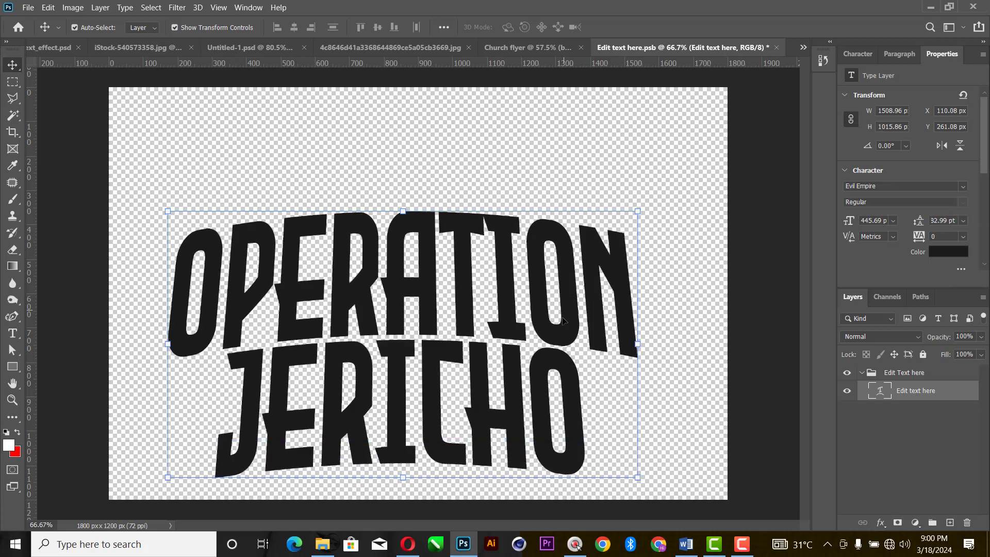
{"action": "left_click_drag", "start_coordinate": [578, 335], "coordinate": [588, 278]}
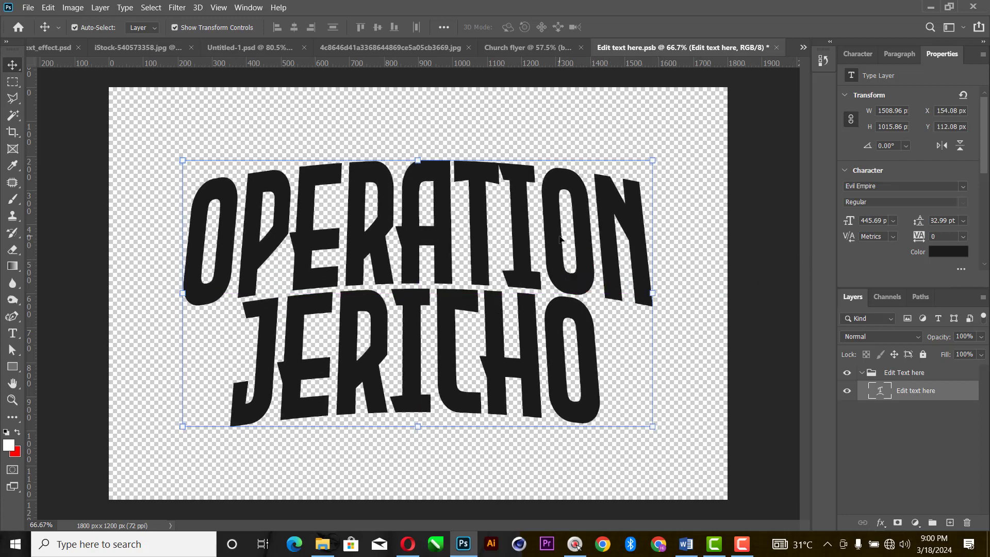
{"action": "key", "text": "ctrl+s"}
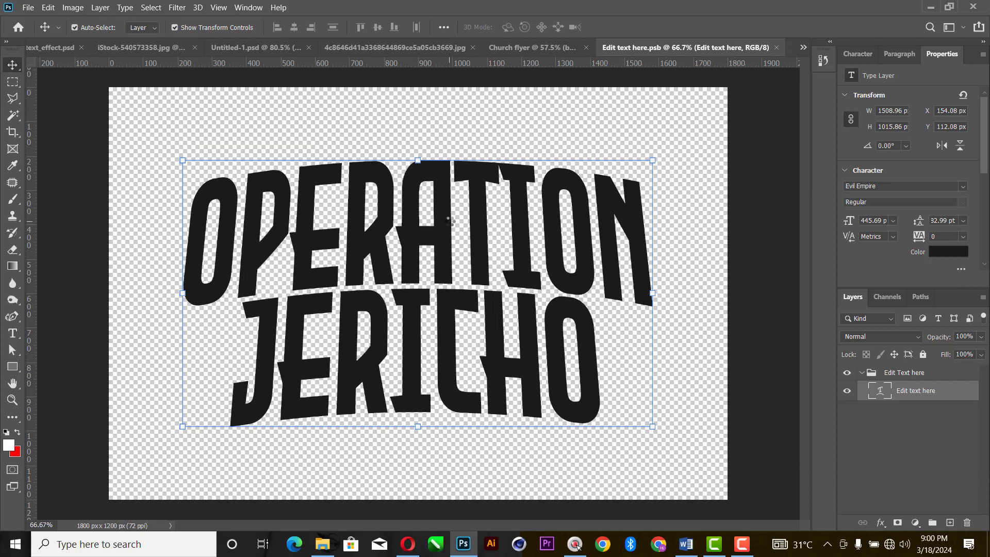
Step: Return to the beast_red_black_squad text effect document and hide the Additional Text, Badge and Background groups
{"action": "left_click", "coordinate": [48, 43]}
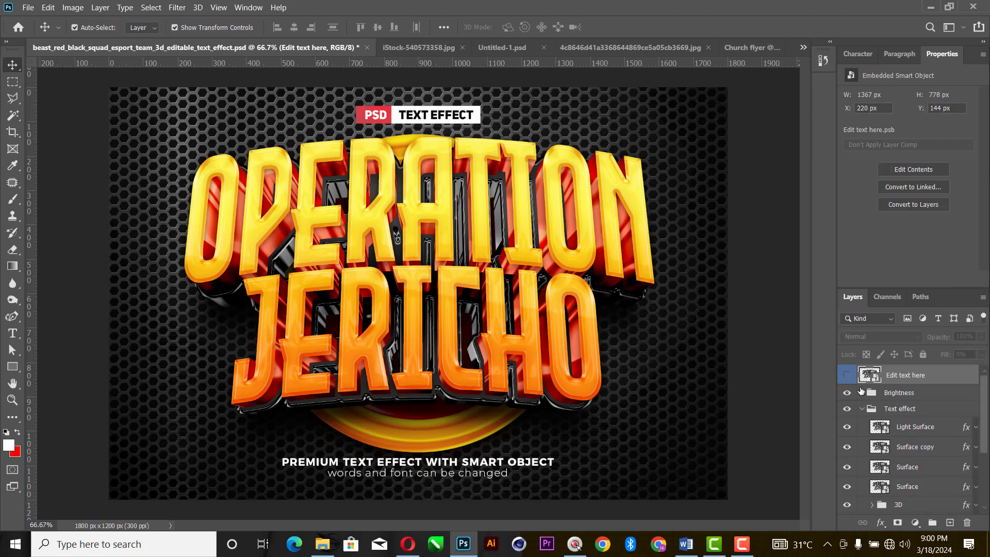
{"action": "left_click", "coordinate": [862, 409]}
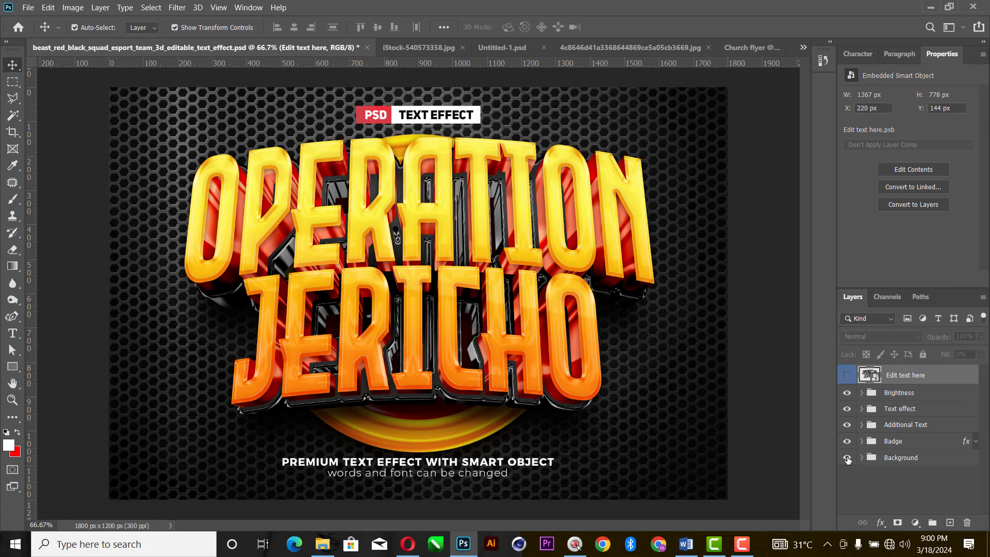
{"action": "left_click", "coordinate": [847, 425]}
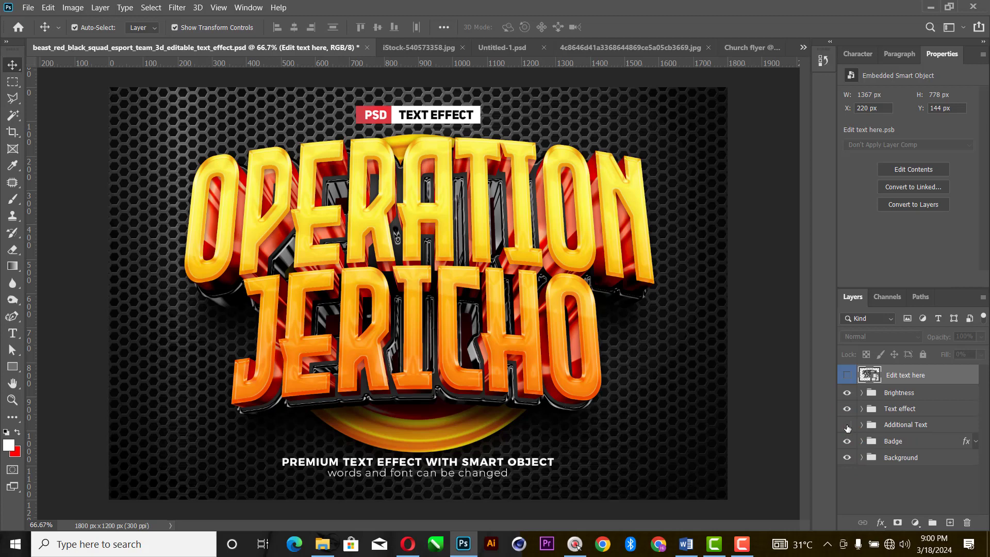
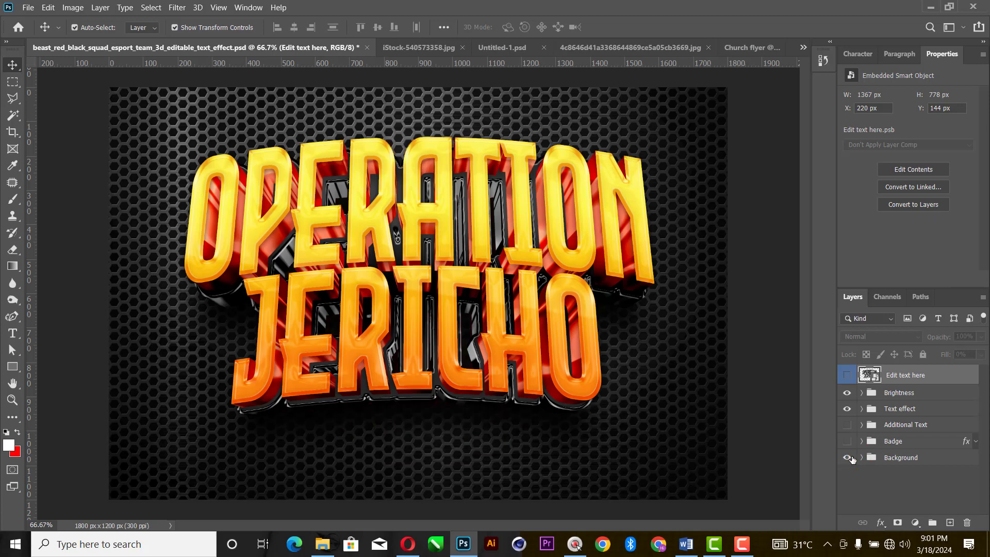
{"action": "left_click", "coordinate": [847, 458]}
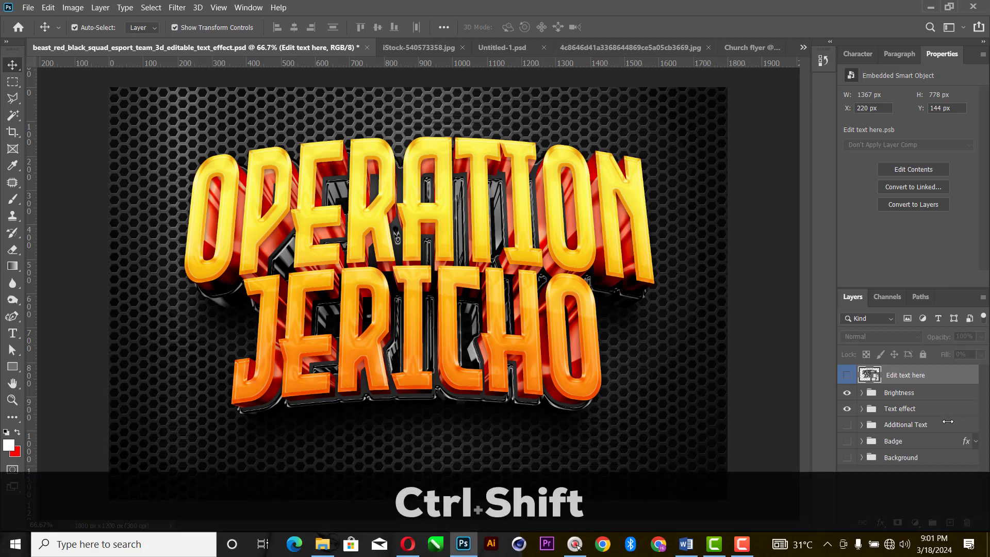
Step: Save the 3D title as a PNG in the illum folder inside Pictures, keeping the suggested file name and default PNG options
{"action": "key", "text": "ctrl+shift+s"}
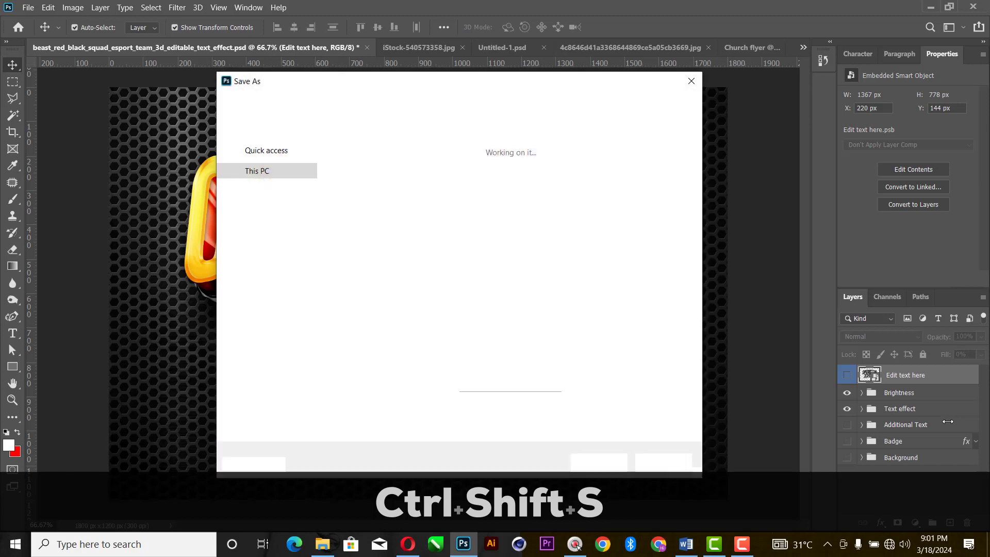
{"action": "left_click", "coordinate": [402, 305]}
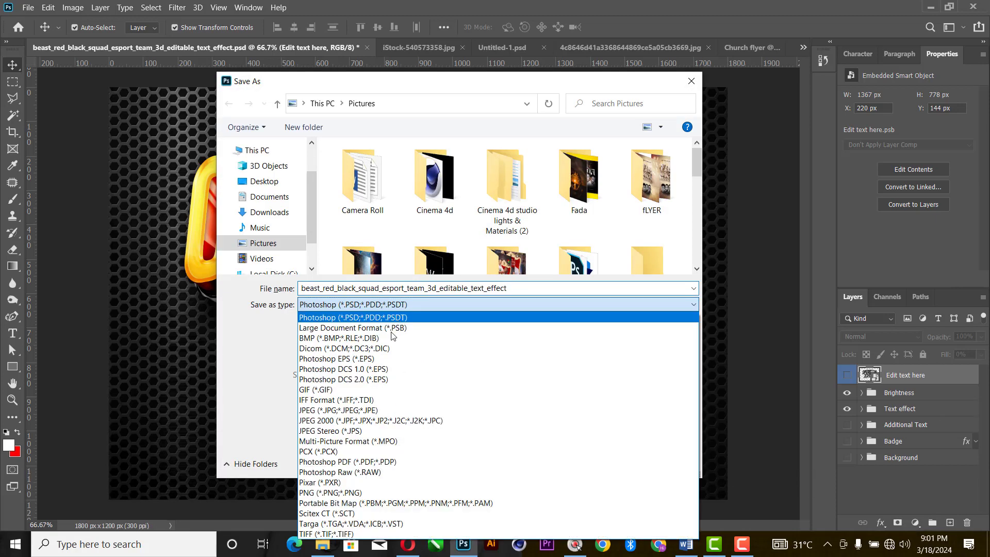
{"action": "left_click", "coordinate": [334, 493]}
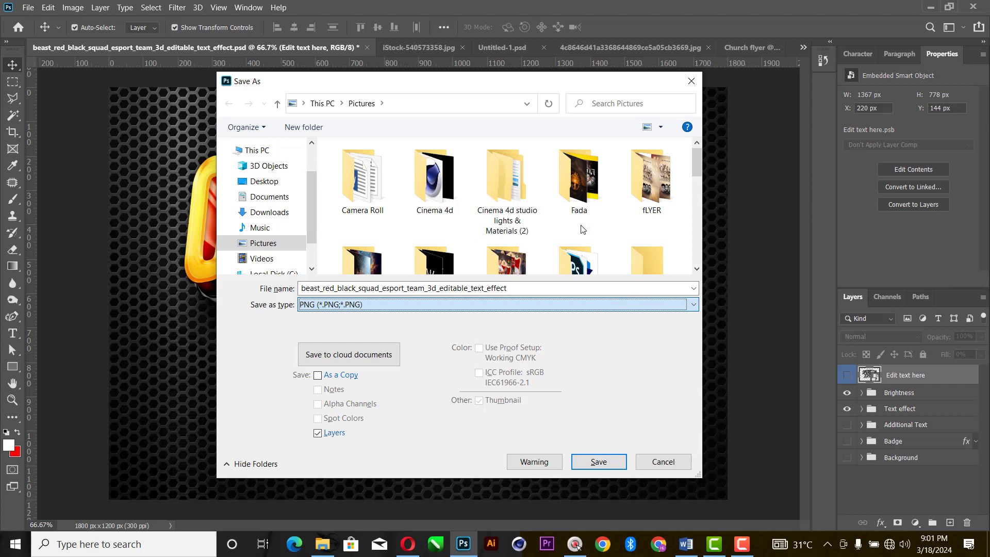
{"action": "mouse_move", "coordinate": [698, 158]}
{"action": "left_mouse_down"}
{"action": "mouse_move", "coordinate": [699, 180]}
{"action": "mouse_move", "coordinate": [703, 160]}
{"action": "left_mouse_up"}
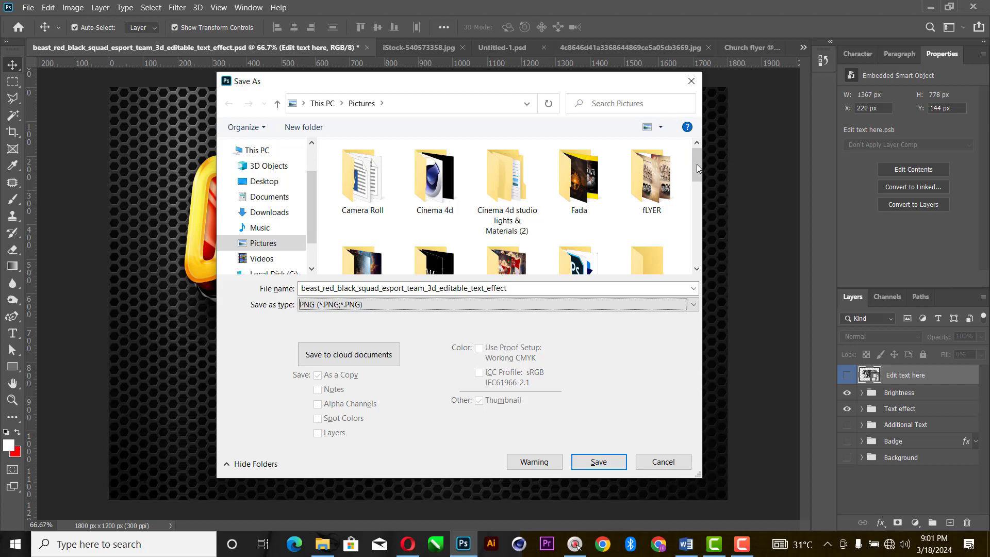
{"action": "scroll", "coordinate": [574, 233], "scroll_direction": "down", "scroll_amount": 5}
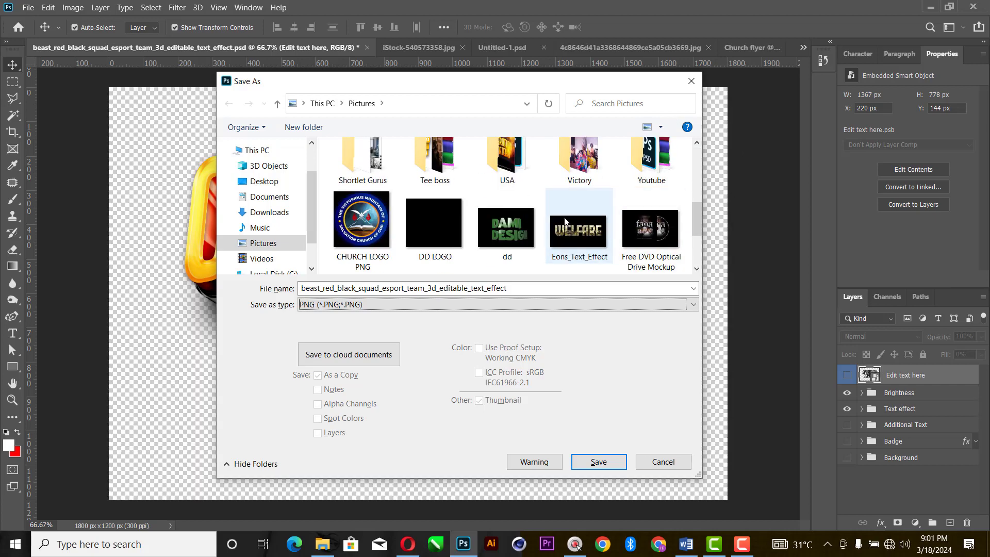
{"action": "scroll", "coordinate": [579, 165], "scroll_direction": "up", "scroll_amount": 1}
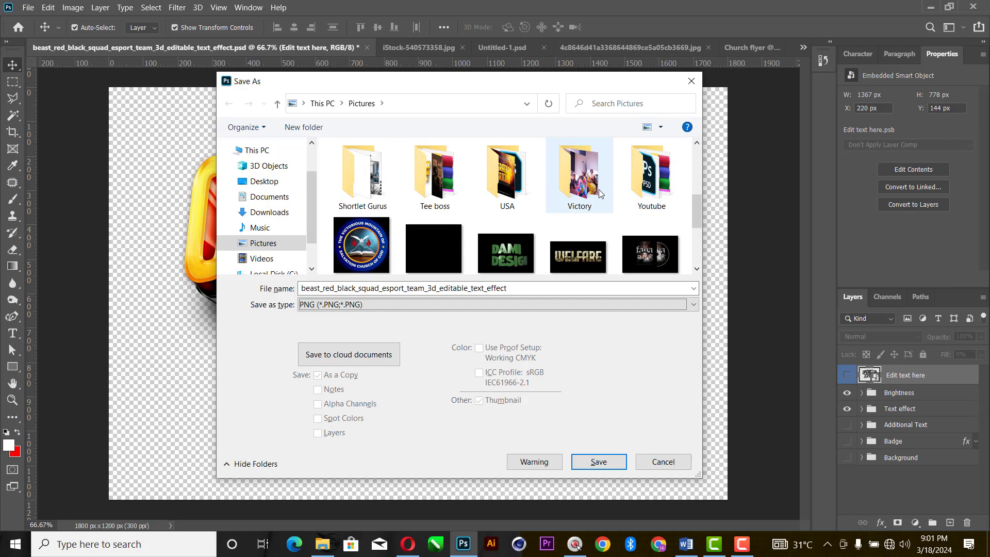
{"action": "scroll", "coordinate": [570, 243], "scroll_direction": "up", "scroll_amount": 3}
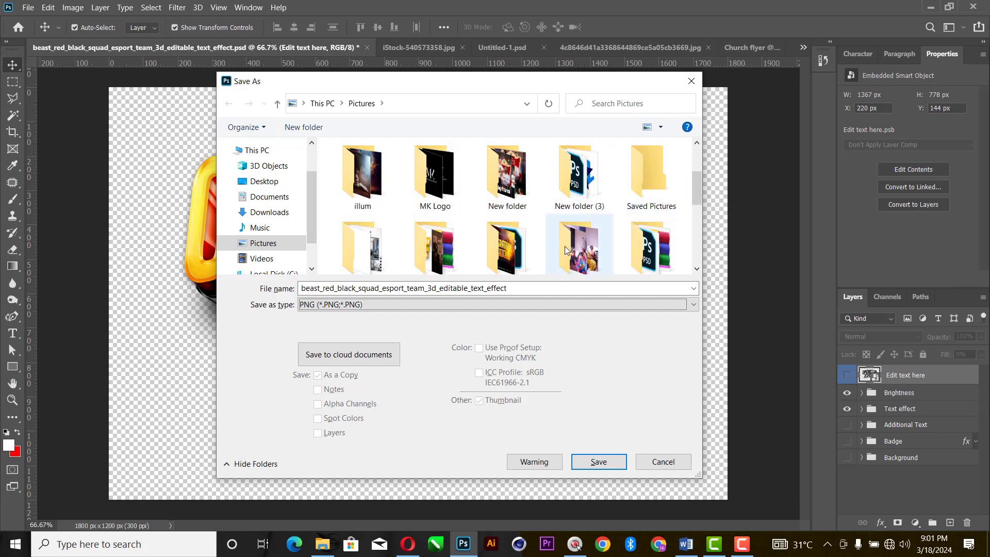
{"action": "double_click", "coordinate": [359, 194]}
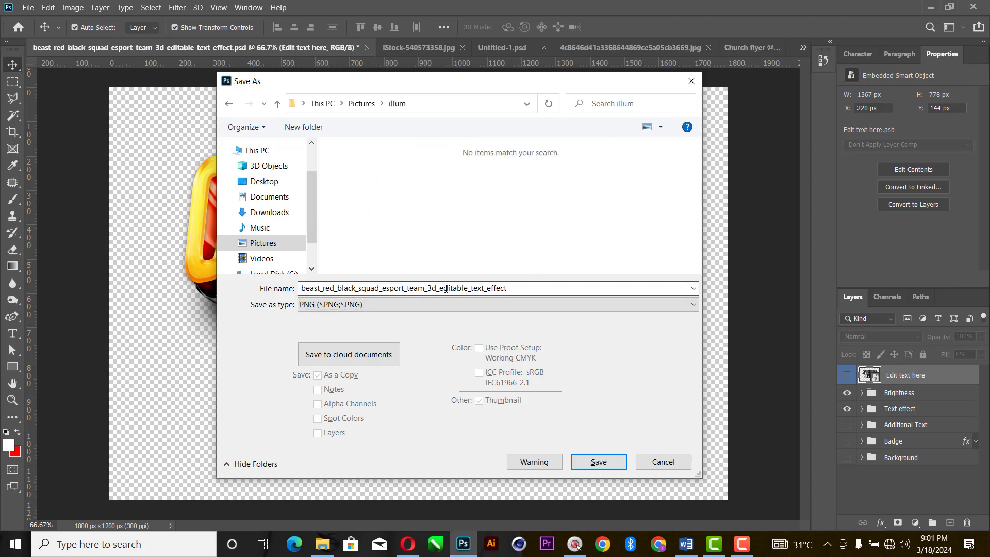
{"action": "left_click", "coordinate": [593, 462]}
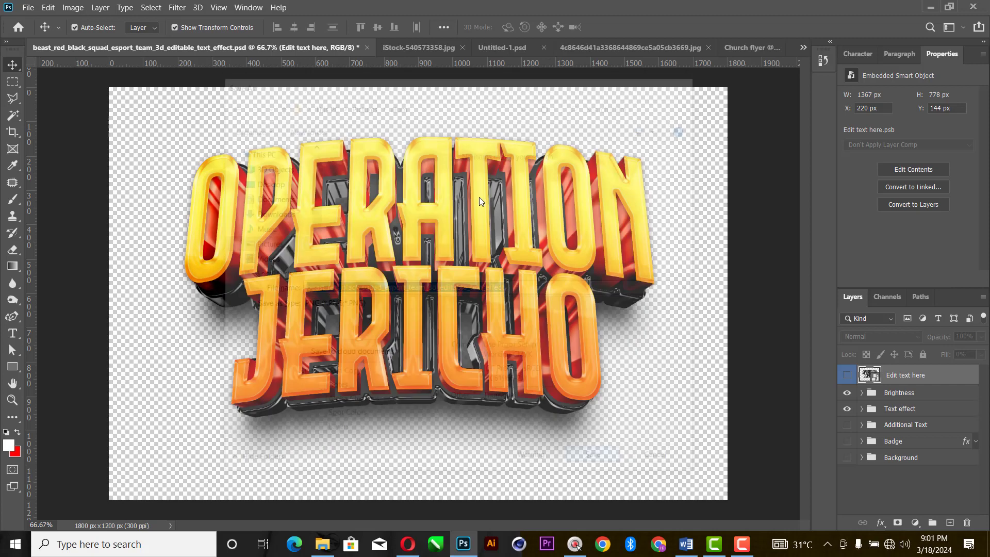
{"action": "left_click", "coordinate": [566, 157]}
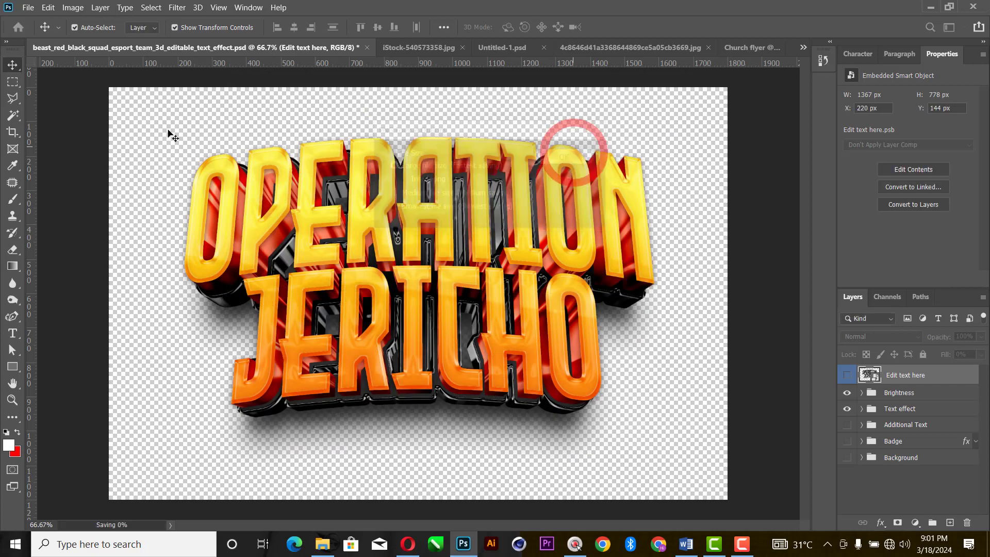
Step: Close the text effect document without saving its changes, and close the Edit text here.psb document
{"action": "left_click", "coordinate": [366, 47]}
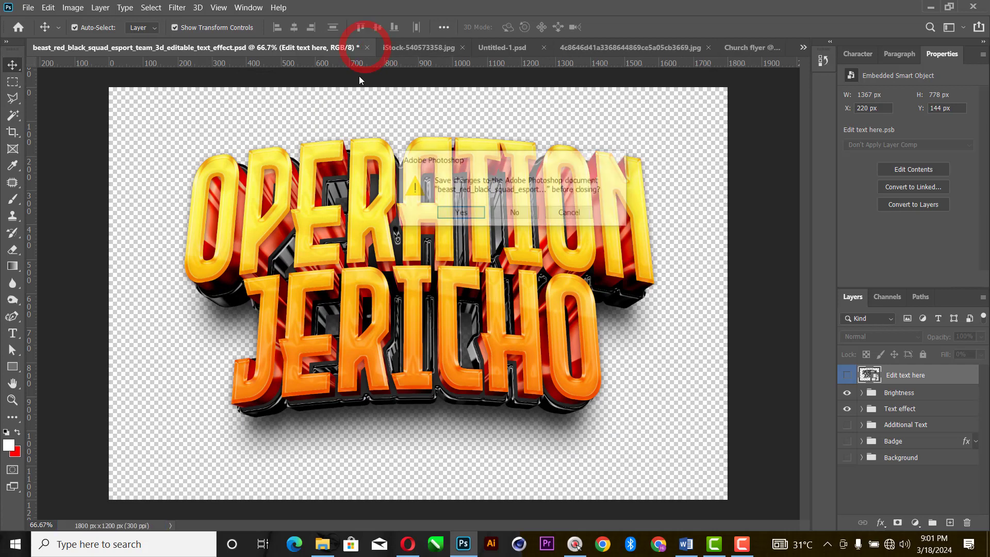
{"action": "left_click", "coordinate": [515, 213]}
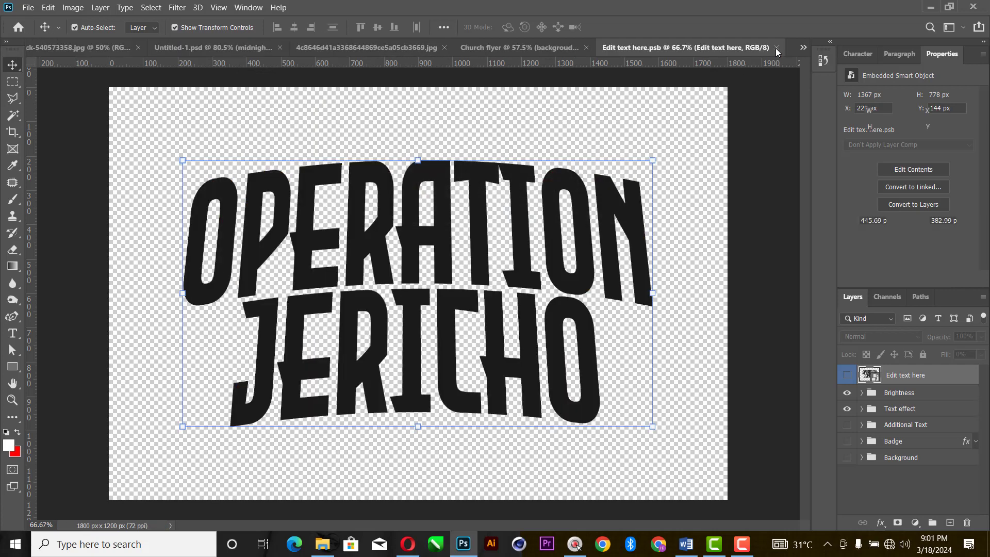
{"action": "left_click", "coordinate": [775, 47]}
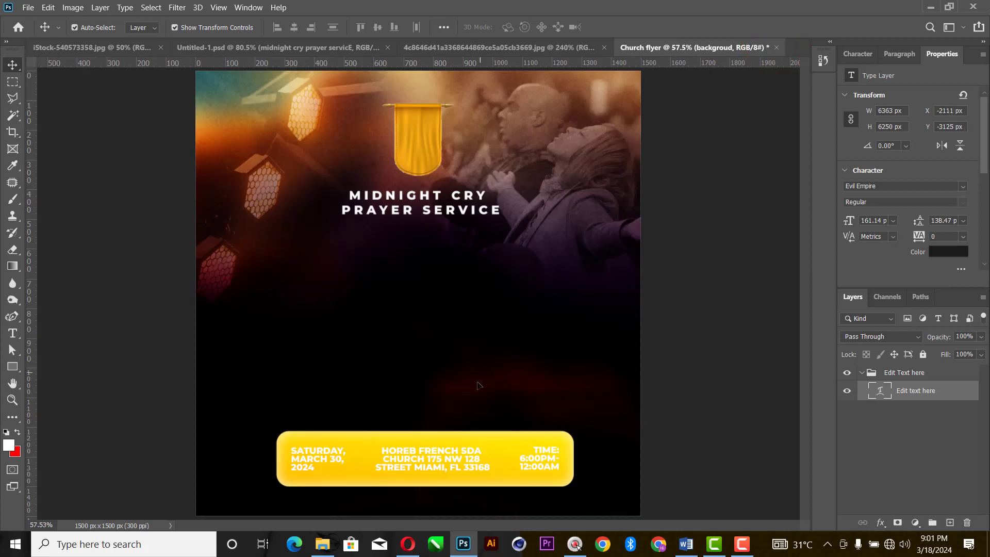
Step: Place the beast_red_black_squad_esport_team_3d_editable_text_effect PNG from the illum folder inside Pictures into the Church flyer document
{"action": "left_click", "coordinate": [322, 544]}
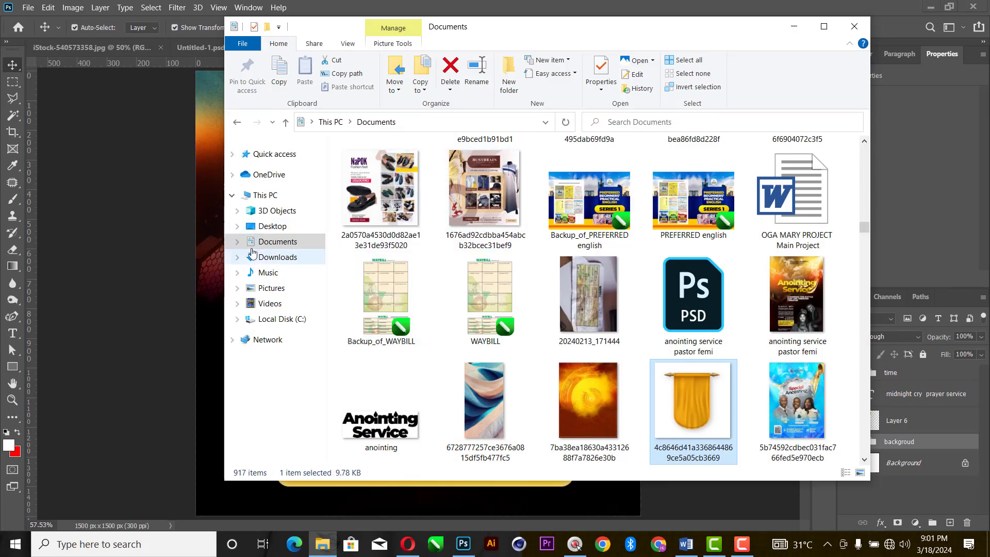
{"action": "left_click", "coordinate": [272, 288]}
{"action": "double_click", "coordinate": [771, 200]}
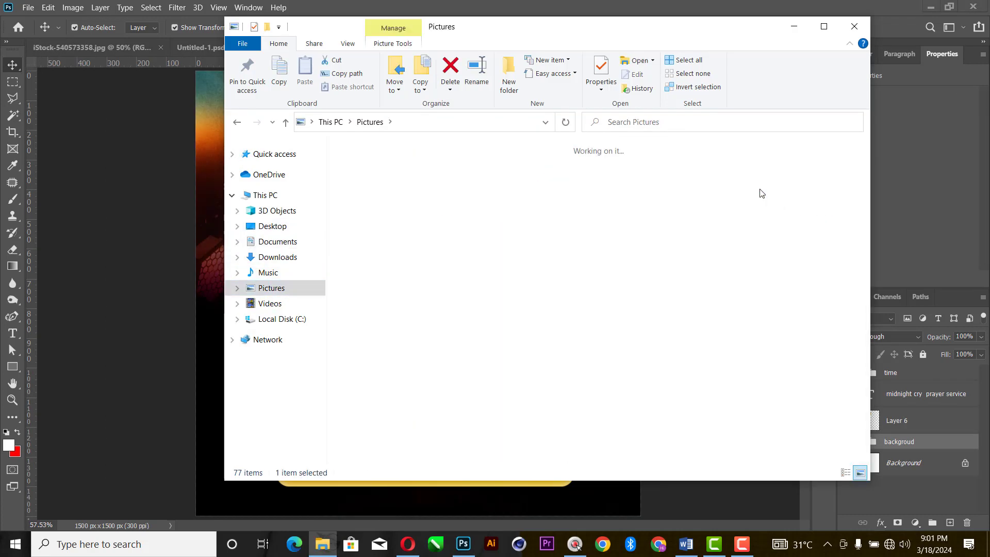
{"action": "left_click_drag", "start_coordinate": [522, 171], "coordinate": [211, 245]}
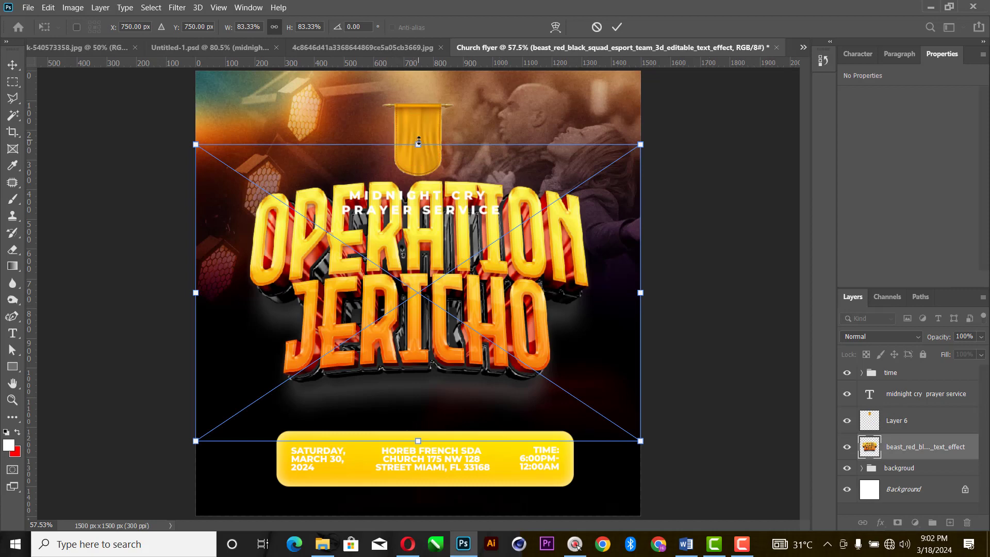
Step: Scale the placed 3D title to about 76% and position it between the prayer service heading and the yellow details bar
{"action": "left_click_drag", "start_coordinate": [416, 144], "coordinate": [417, 181]}
{"action": "left_click_drag", "start_coordinate": [435, 281], "coordinate": [436, 308]}
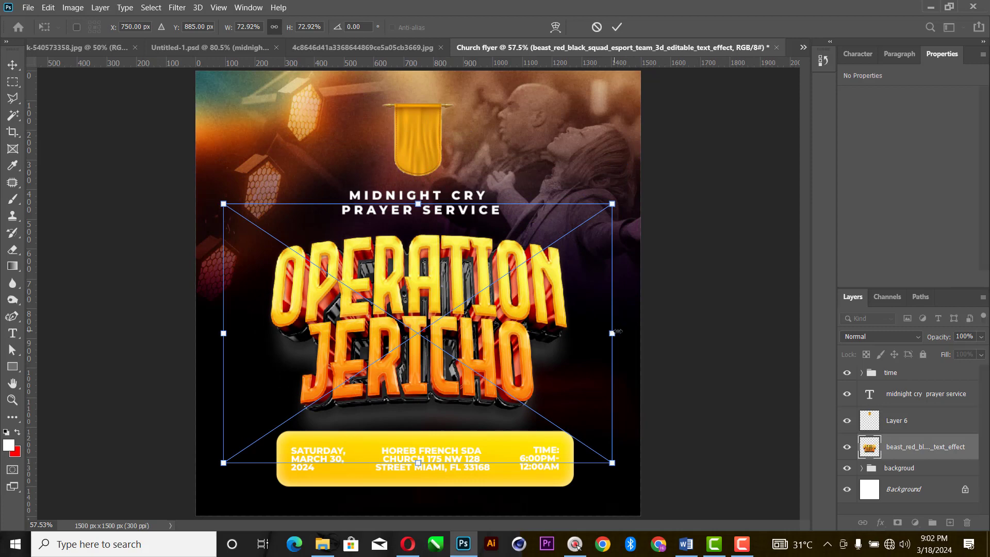
{"action": "left_click_drag", "start_coordinate": [619, 323], "coordinate": [629, 325]}
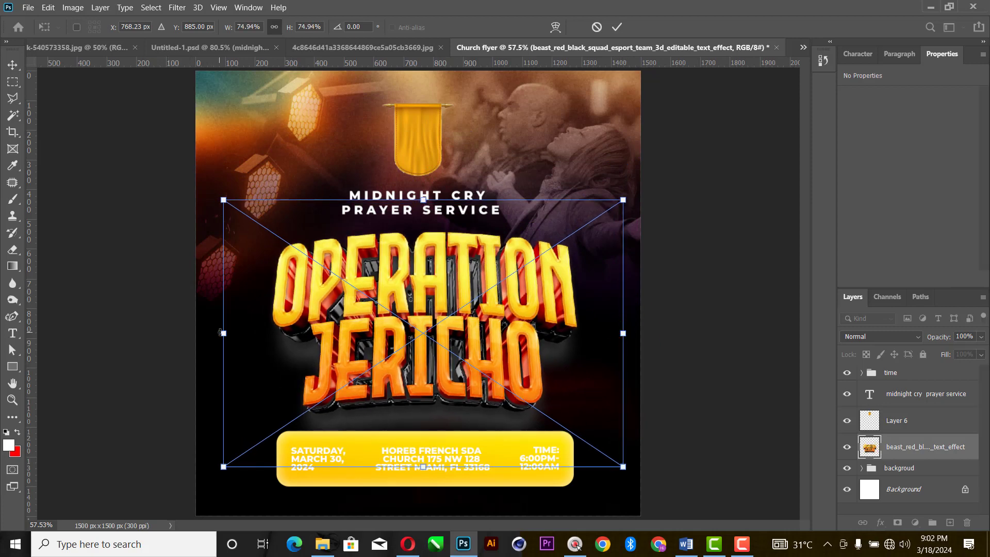
{"action": "left_click_drag", "start_coordinate": [221, 333], "coordinate": [211, 338]}
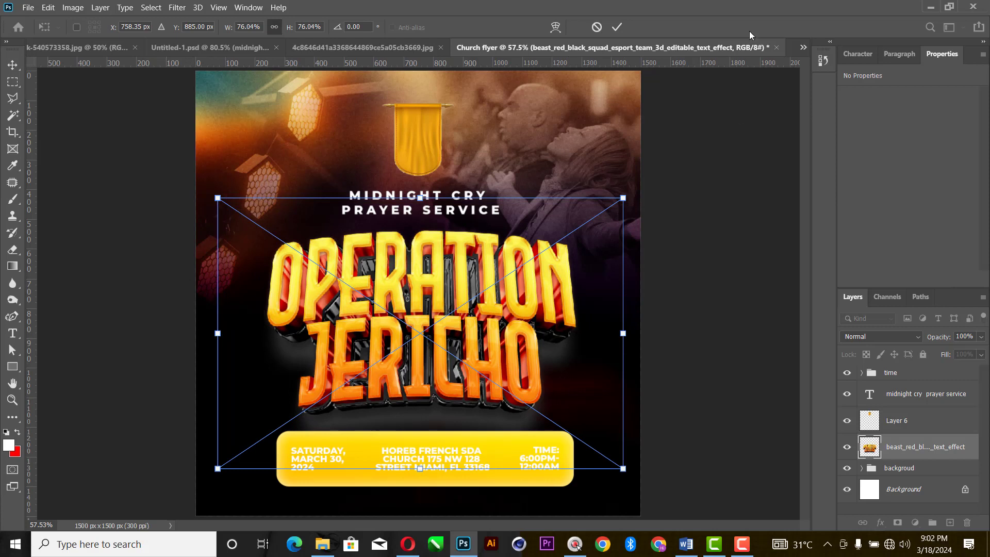
{"action": "left_click", "coordinate": [616, 28]}
Step: Recolor the date, venue and time texts in the yellow details bar to black (#000000)
{"action": "left_click", "coordinate": [455, 468]}
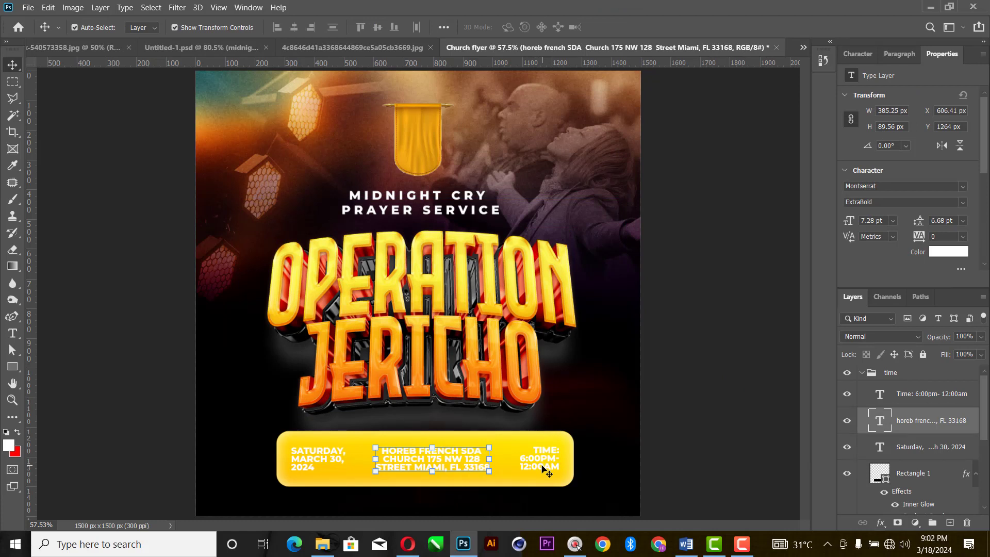
{"action": "left_click", "coordinate": [542, 469]}
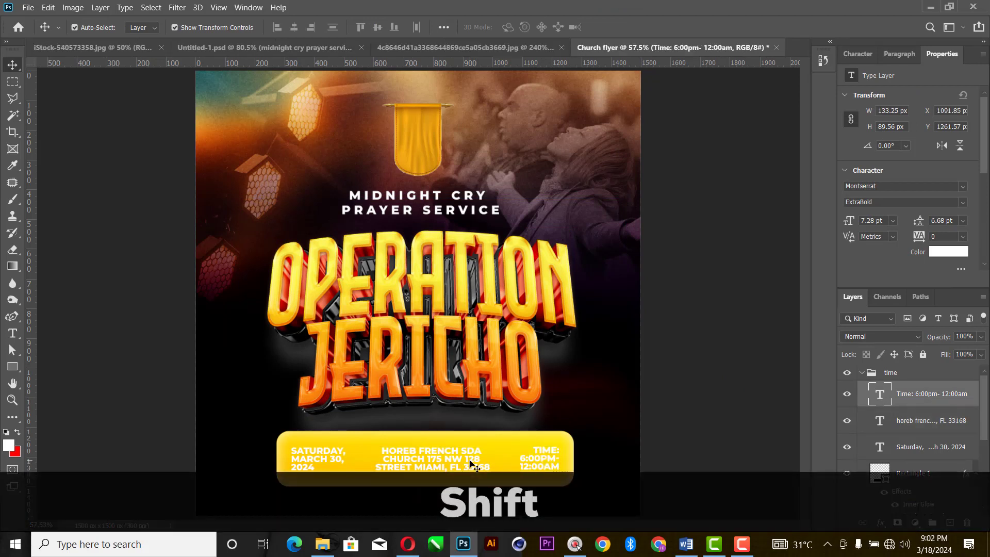
{"action": "left_click", "coordinate": [433, 458], "text": "shift"}
{"action": "left_click", "coordinate": [340, 453], "text": "shift"}
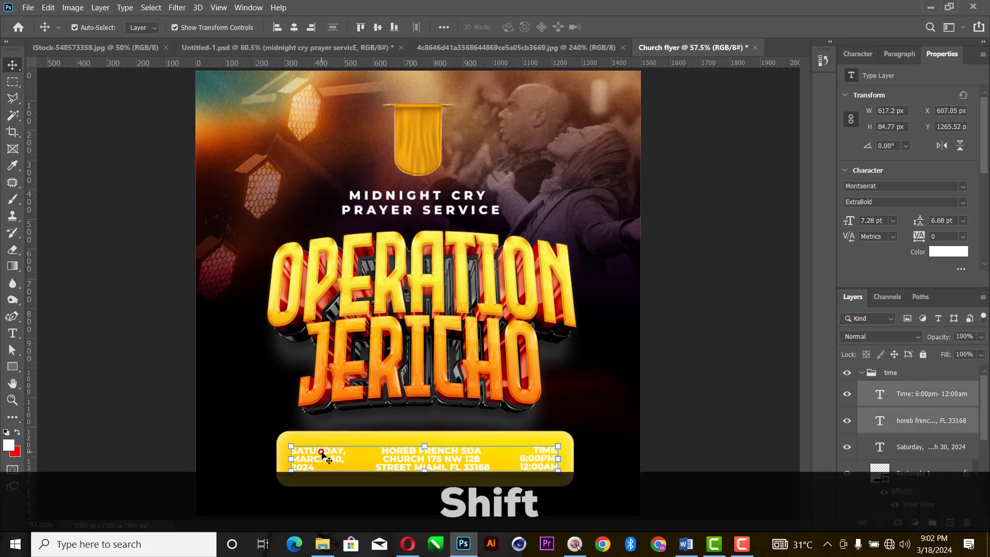
{"action": "left_click", "coordinate": [942, 257]}
{"action": "left_click_drag", "start_coordinate": [691, 219], "coordinate": [809, 270]}
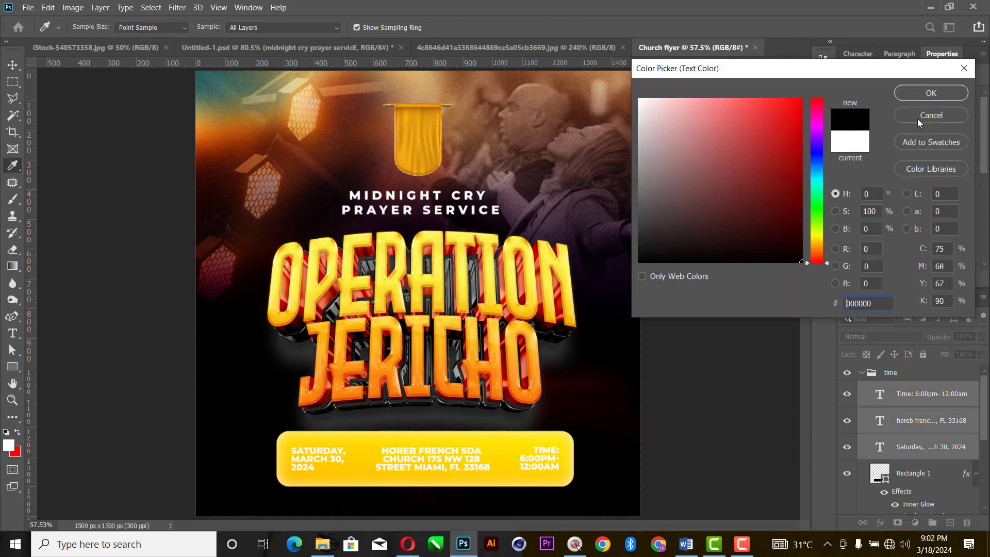
{"action": "left_click", "coordinate": [931, 92]}
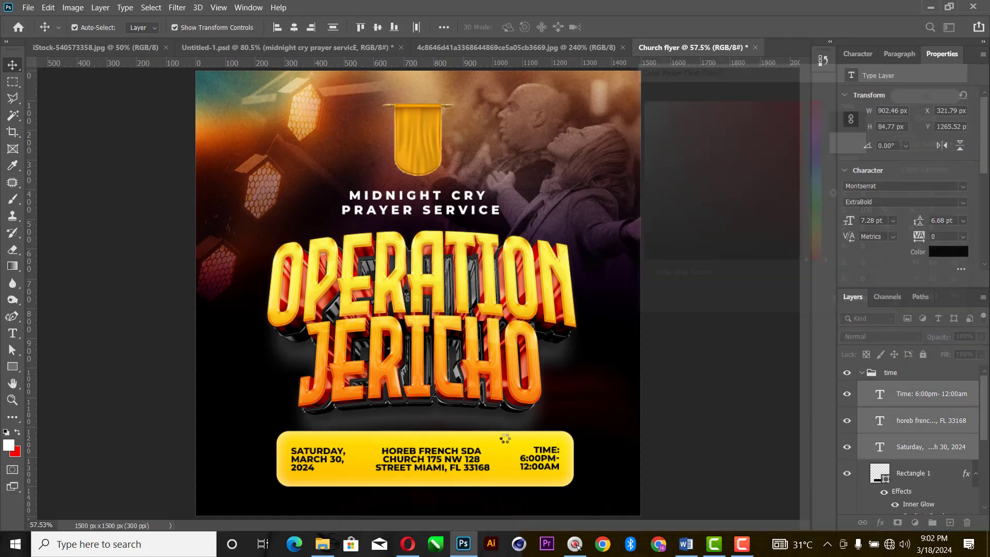
{"action": "left_click", "coordinate": [701, 410]}
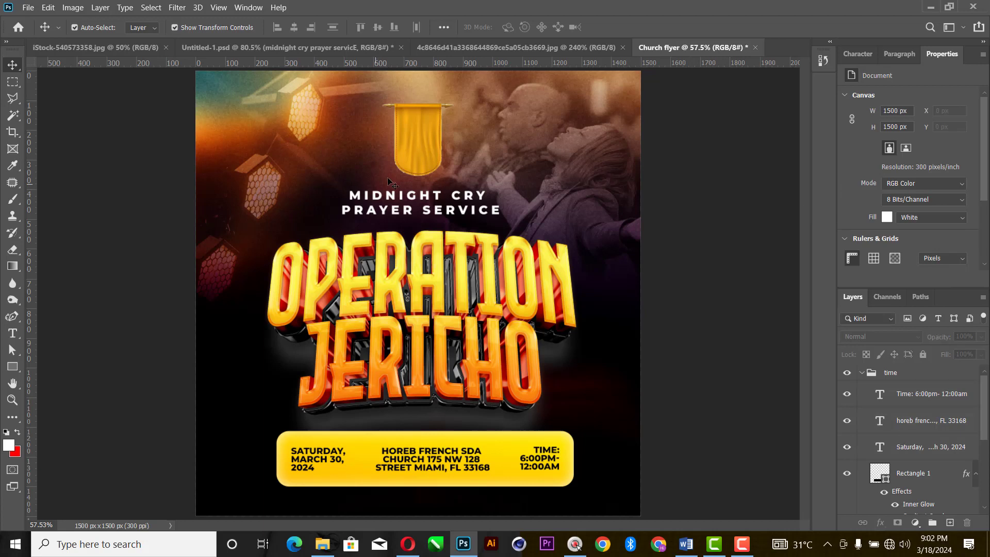
Step: Center the time group, prayer service heading, banner and 3D title horizontally on the Background layer
{"action": "left_click", "coordinate": [859, 373]}
{"action": "left_click", "coordinate": [906, 373]}
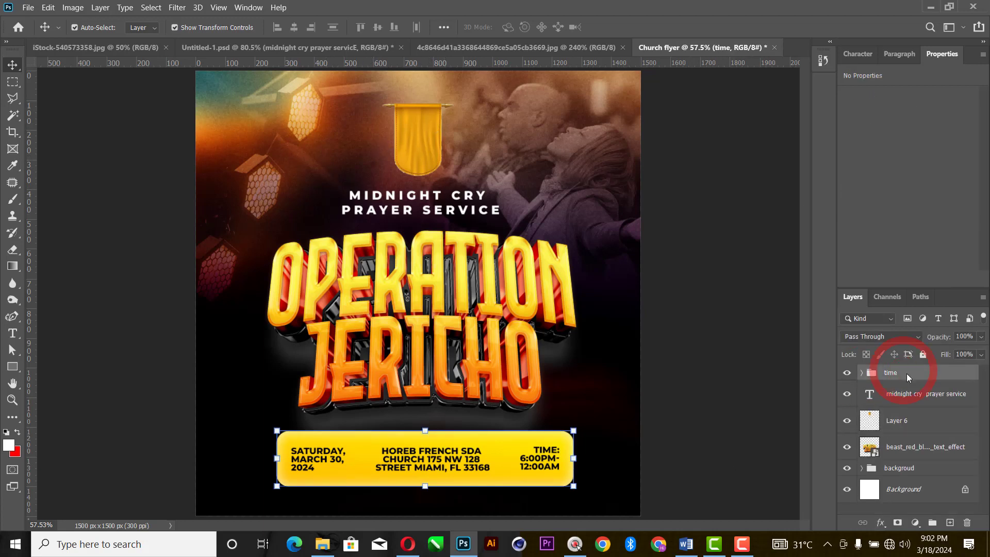
{"action": "left_click", "coordinate": [920, 392], "text": "ctrl"}
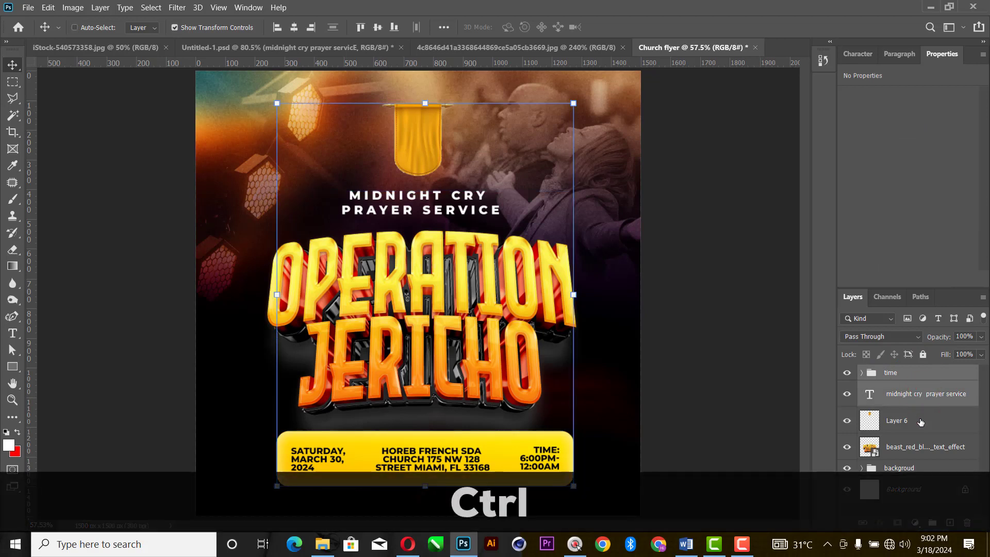
{"action": "left_click", "coordinate": [940, 428], "text": "ctrl"}
{"action": "left_click", "coordinate": [916, 488], "text": "ctrl"}
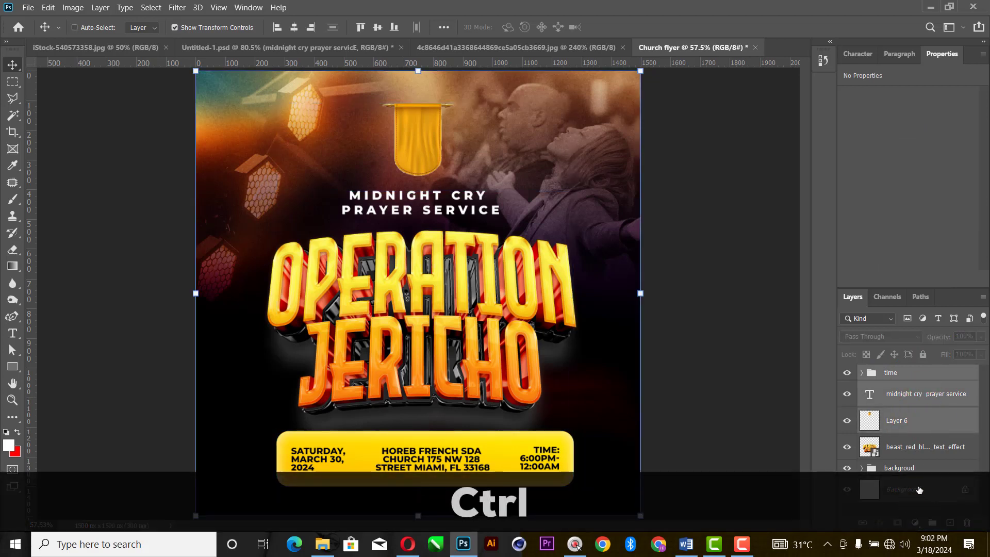
{"action": "left_click", "coordinate": [294, 27]}
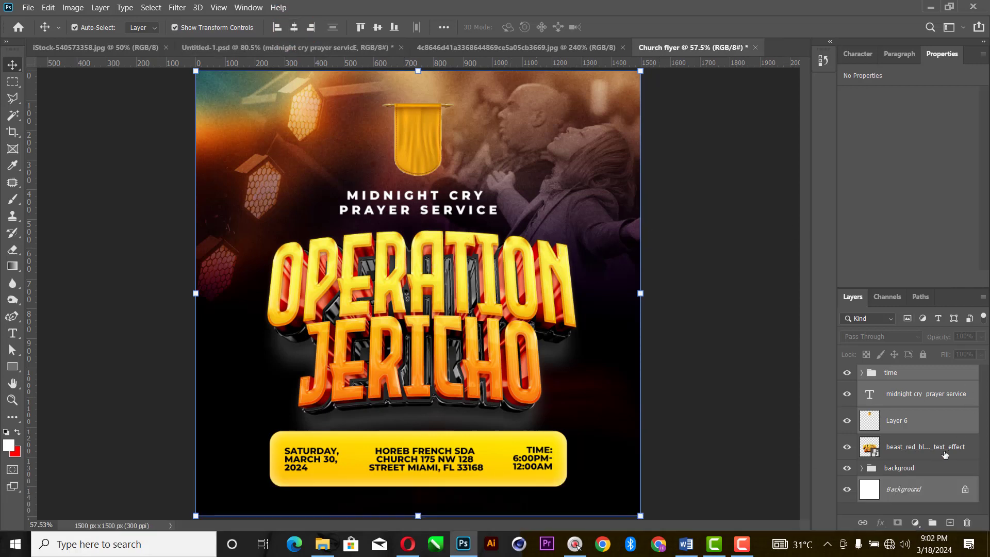
{"action": "left_click", "coordinate": [946, 451], "text": "ctrl"}
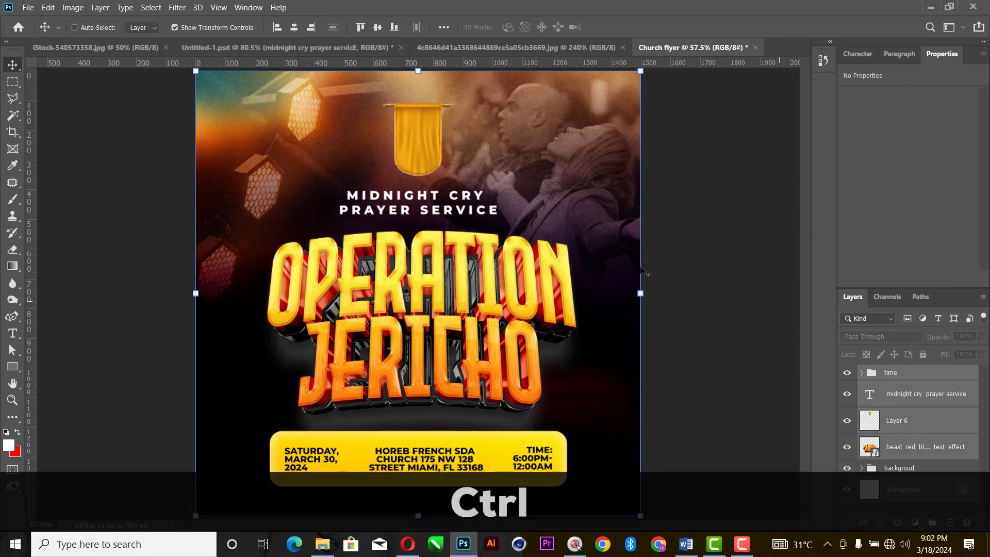
{"action": "left_click", "coordinate": [294, 27]}
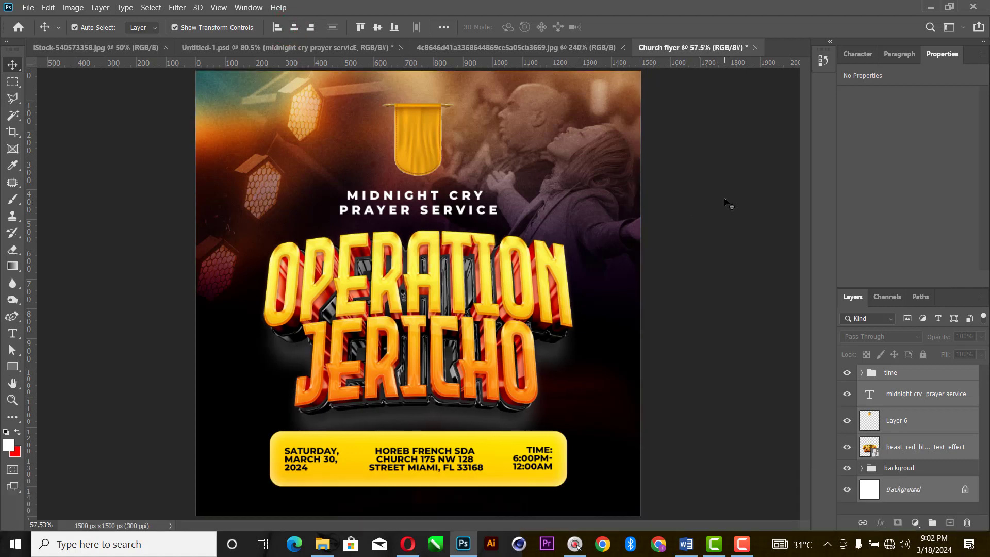
{"action": "left_click", "coordinate": [724, 197]}
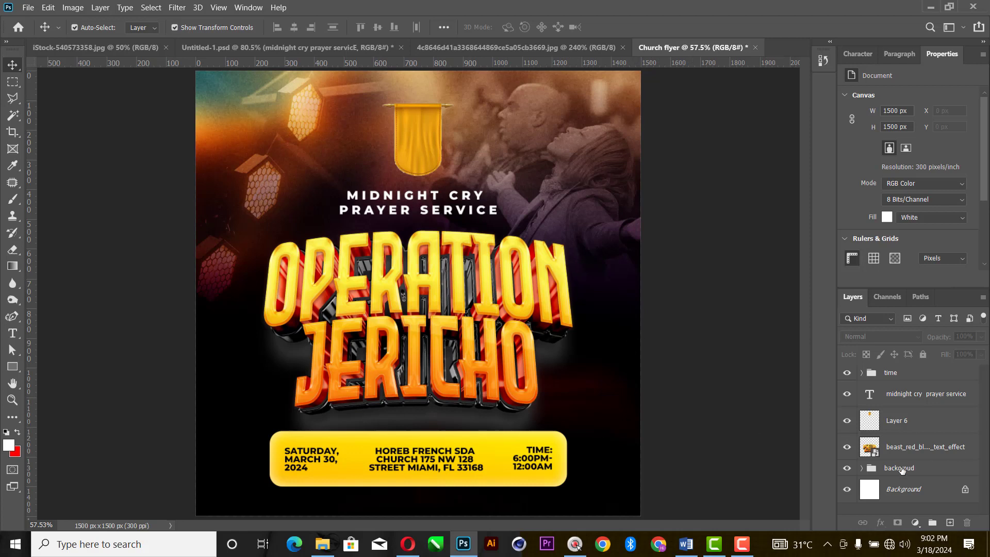
Step: Add a new layer above the time group and dab a soft yellow 300 px brush spot on the middle of OPERATION
{"action": "left_click", "coordinate": [928, 378]}
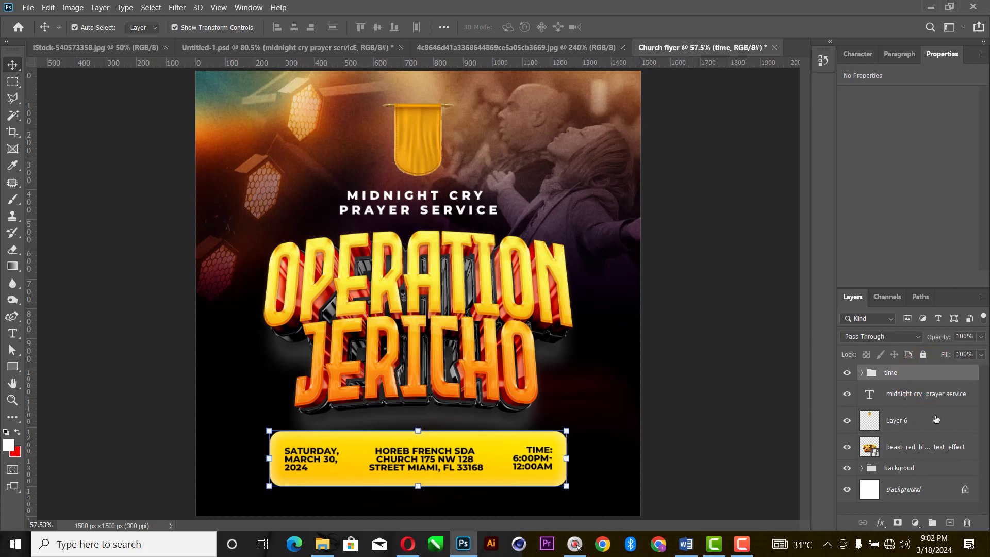
{"action": "left_click", "coordinate": [950, 522]}
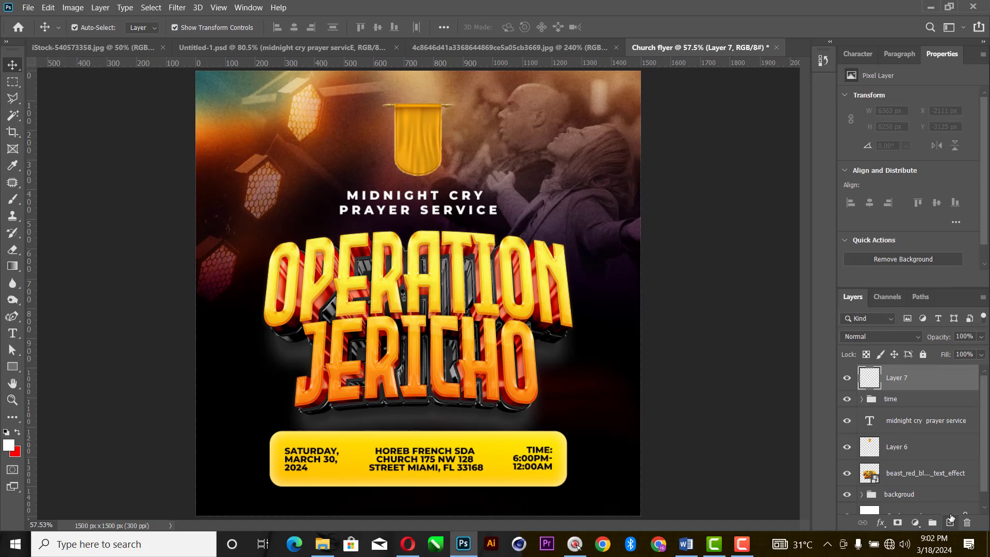
{"action": "key", "text": "b"}
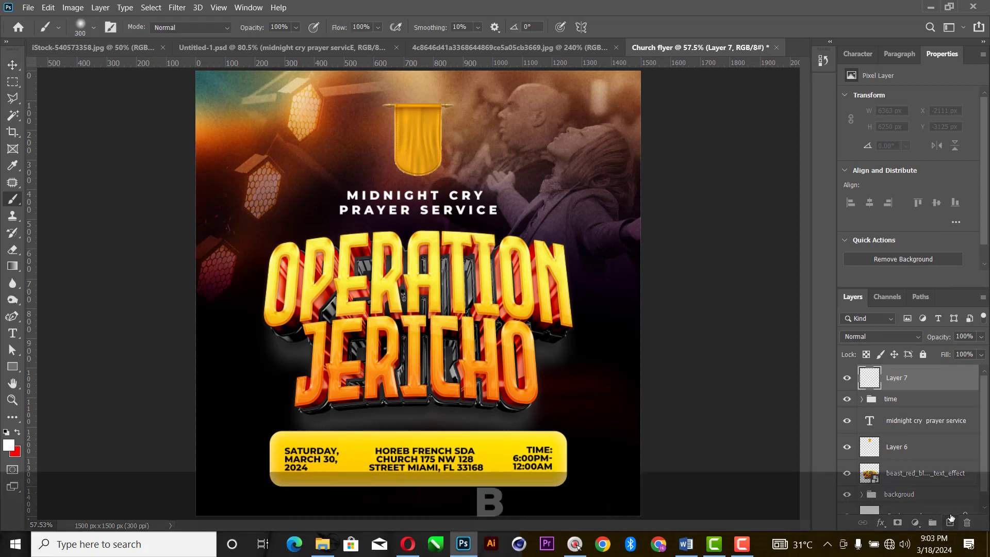
{"action": "left_click", "coordinate": [10, 447]}
{"action": "type", "text": "ff0000"}
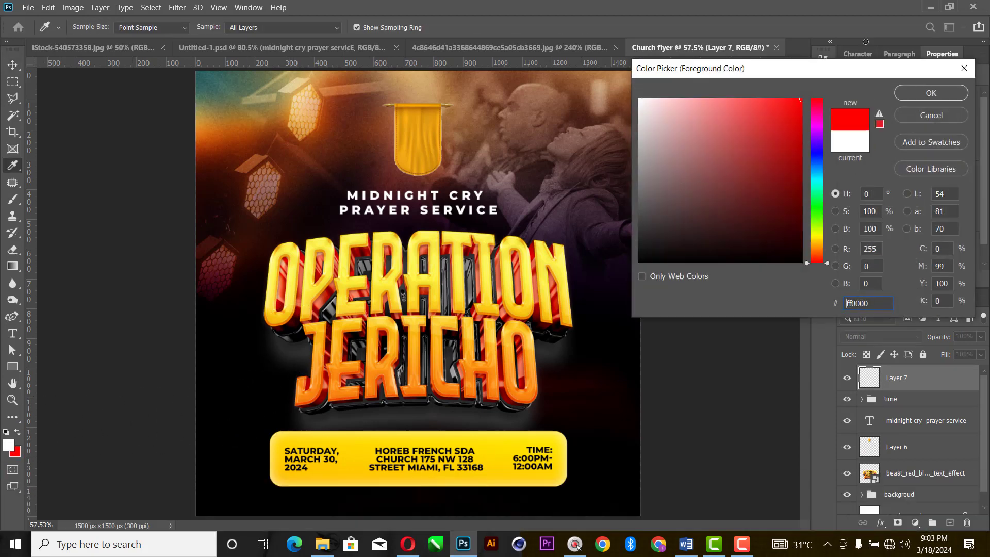
{"action": "left_click_drag", "start_coordinate": [812, 243], "coordinate": [820, 236]}
{"action": "left_click", "coordinate": [930, 93]}
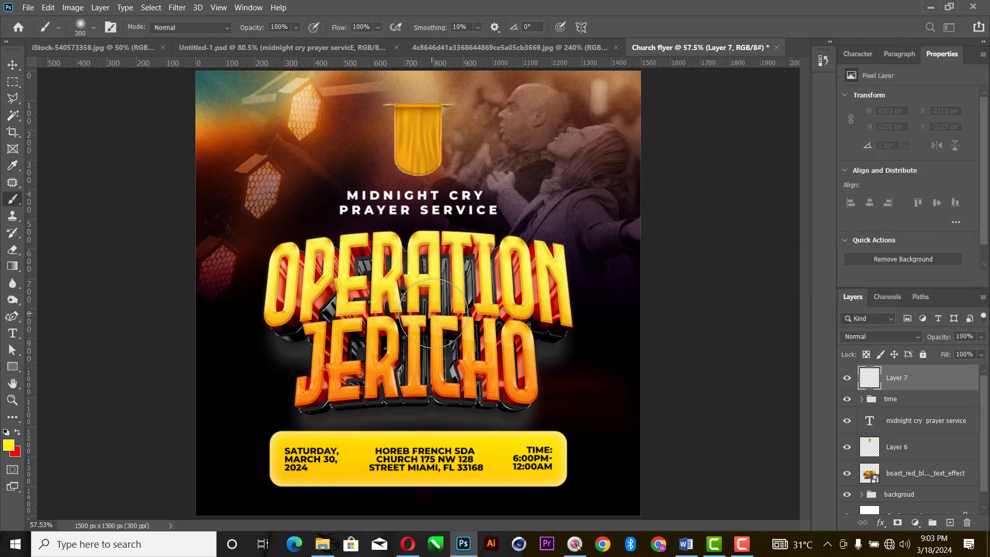
{"action": "left_click", "coordinate": [418, 275]}
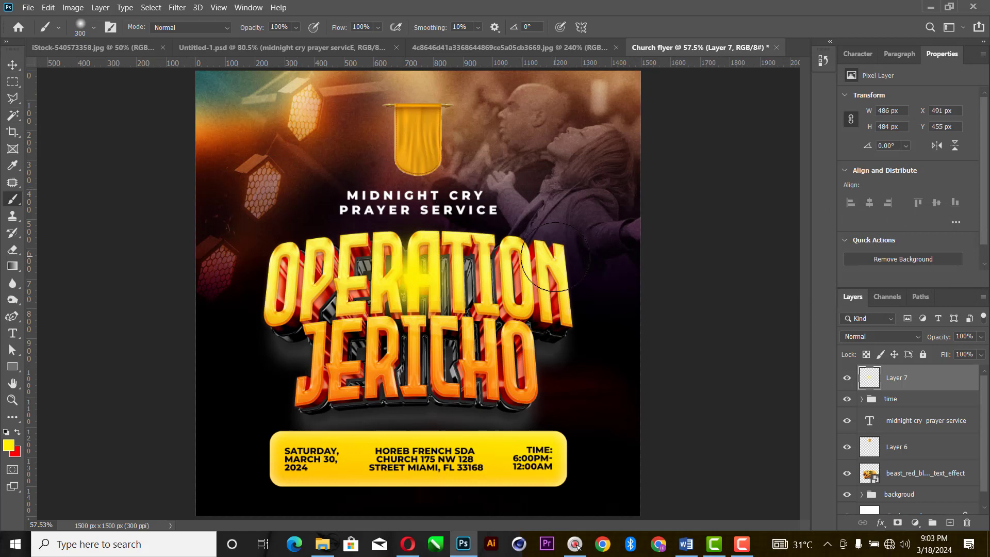
Step: Move the yellow glow to the N of OPERATION, enlarge it to about 165% and set its blend mode to Screen
{"action": "left_click", "coordinate": [12, 65]}
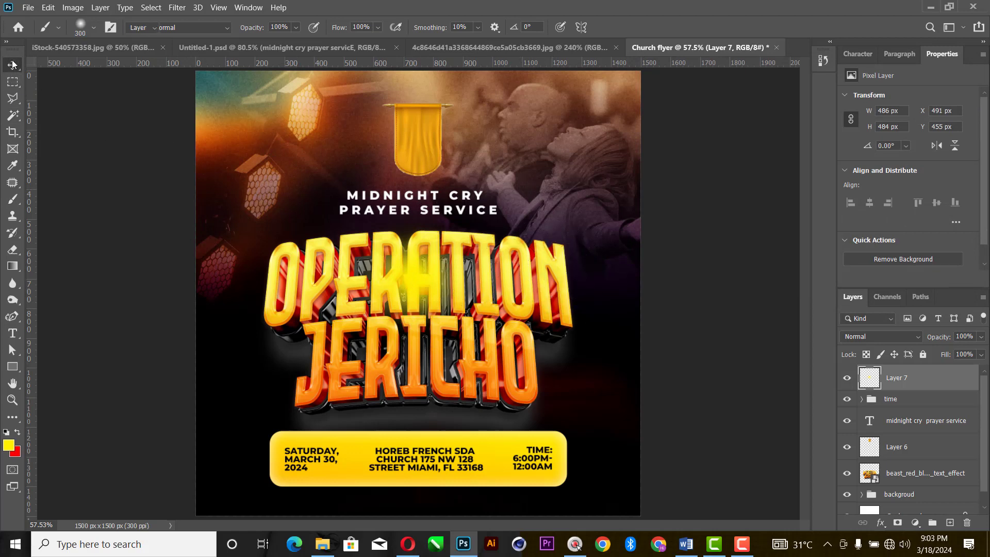
{"action": "left_click_drag", "start_coordinate": [486, 279], "coordinate": [540, 282]}
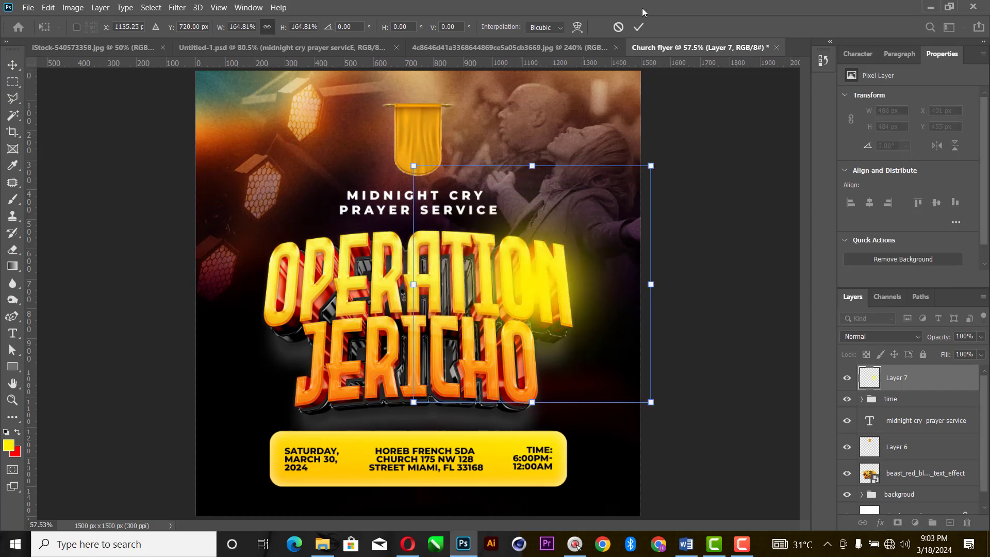
{"action": "left_click", "coordinate": [639, 27]}
{"action": "left_click", "coordinate": [894, 336]}
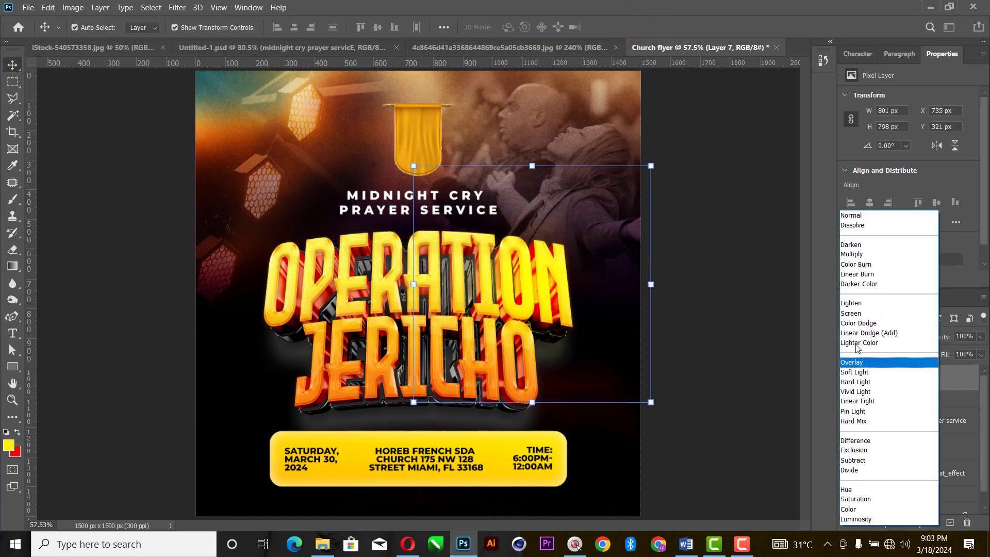
{"action": "left_click", "coordinate": [860, 313]}
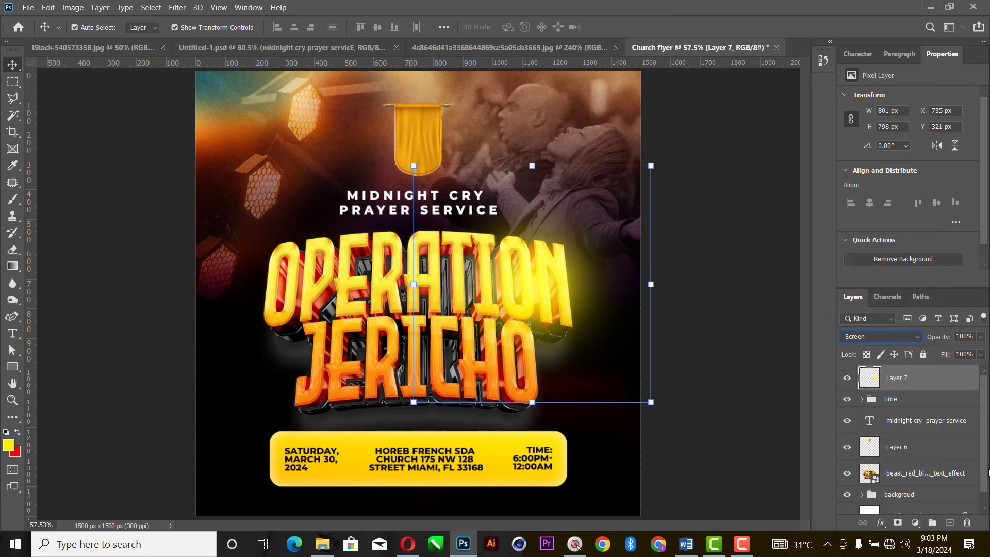
Step: Add another layer, paint a soft red brush spot over the R of OPERATION and set the layer's blend mode to Screen
{"action": "left_click", "coordinate": [949, 523]}
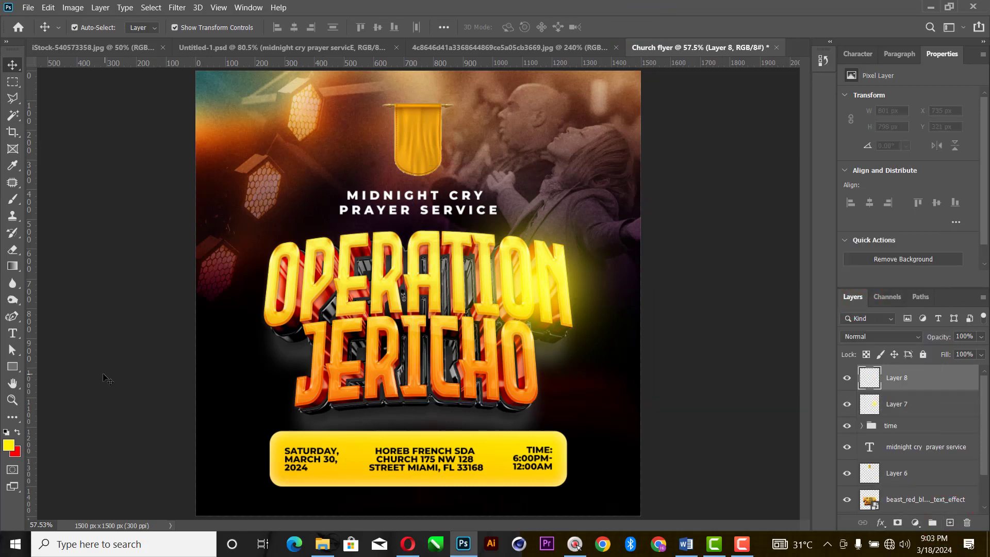
{"action": "key", "text": "x"}
{"action": "key", "text": "b"}
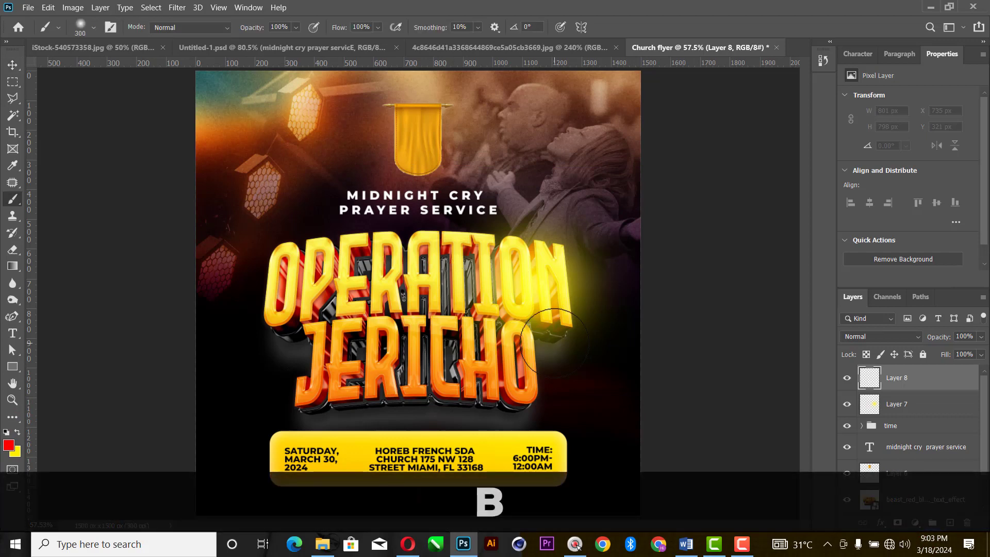
{"action": "left_click_drag", "start_coordinate": [361, 273], "coordinate": [412, 276]}
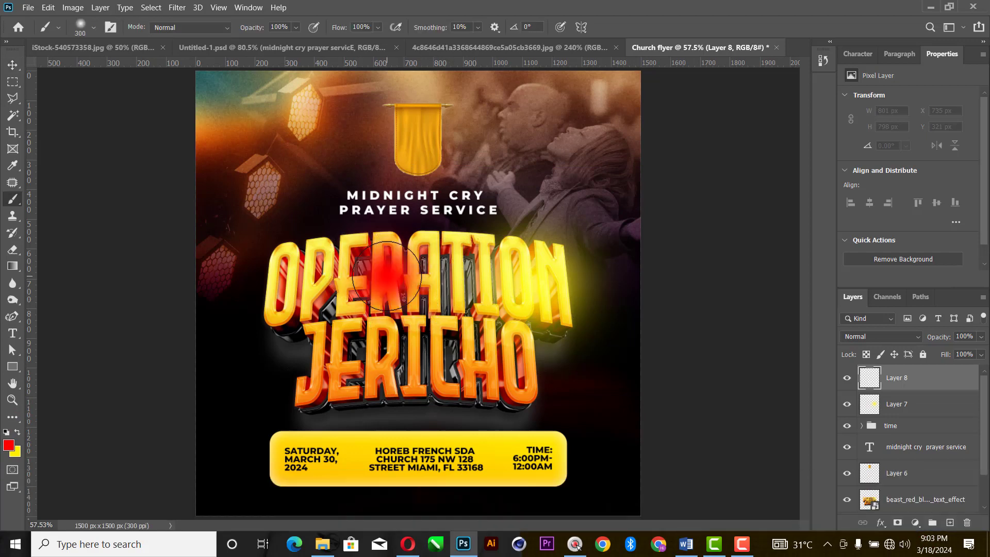
{"action": "left_click", "coordinate": [5, 64]}
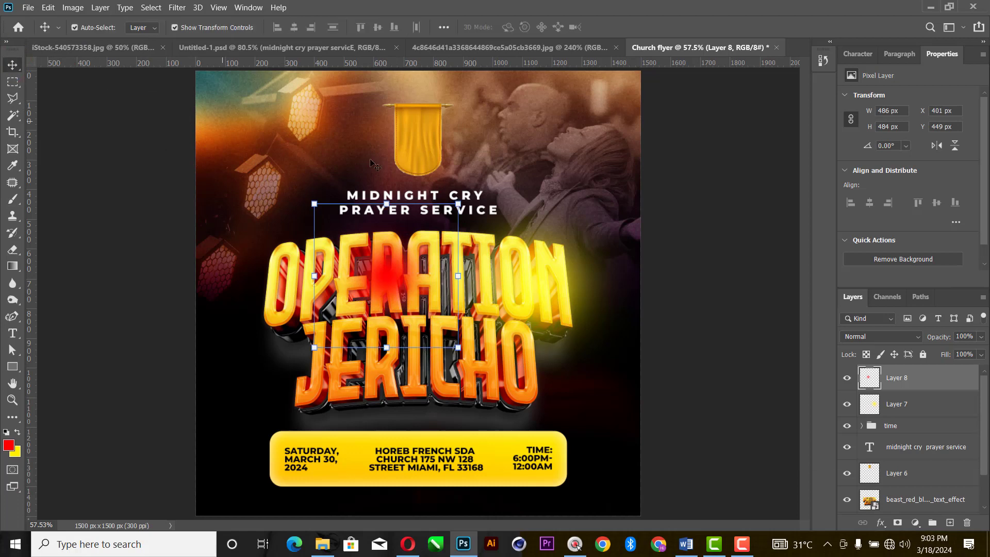
{"action": "left_click", "coordinate": [845, 334]}
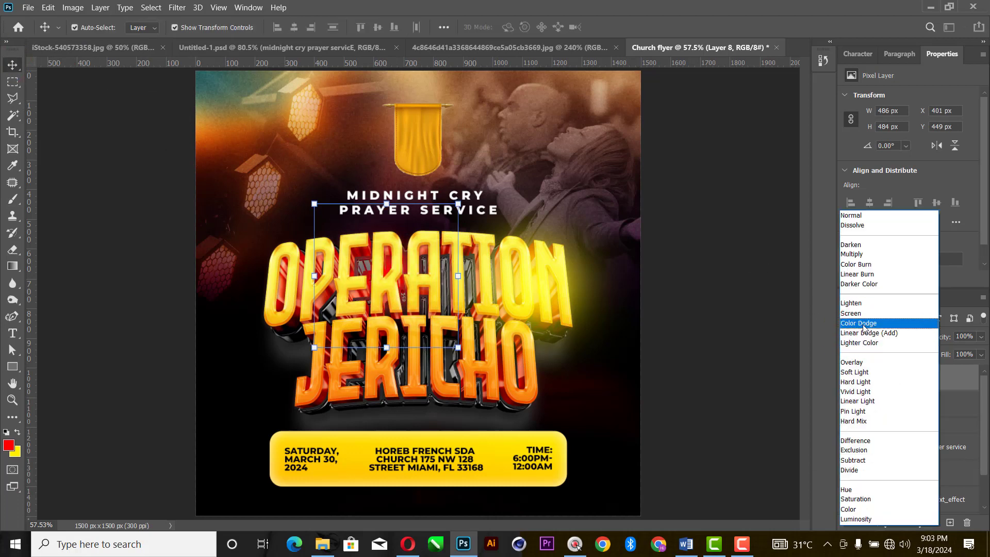
{"action": "left_click", "coordinate": [865, 313]}
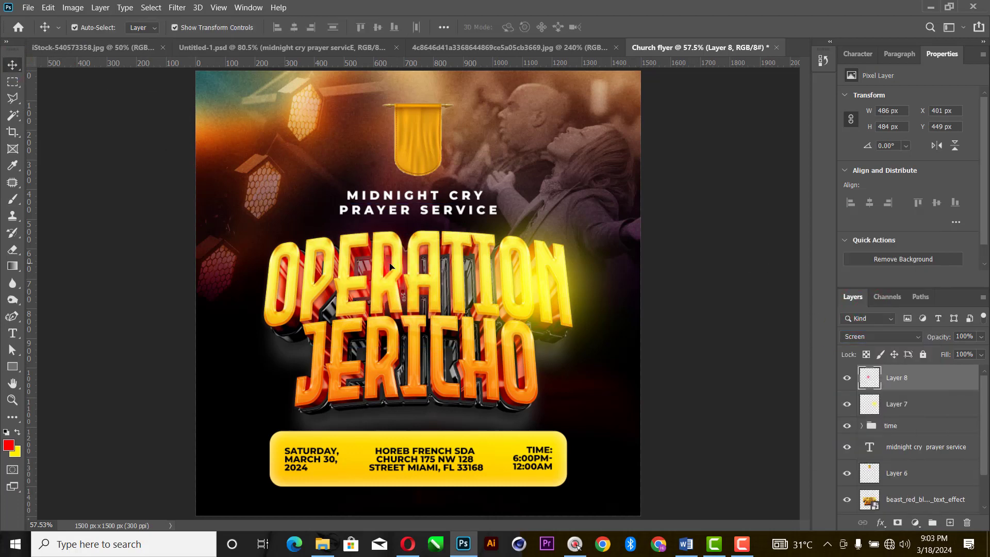
Step: Move the red glow onto the N of OPERATION, then duplicate both glows into the flyer's upper-right corner and enlarge the copies to about 157%
{"action": "left_click_drag", "start_coordinate": [546, 279], "coordinate": [545, 280]}
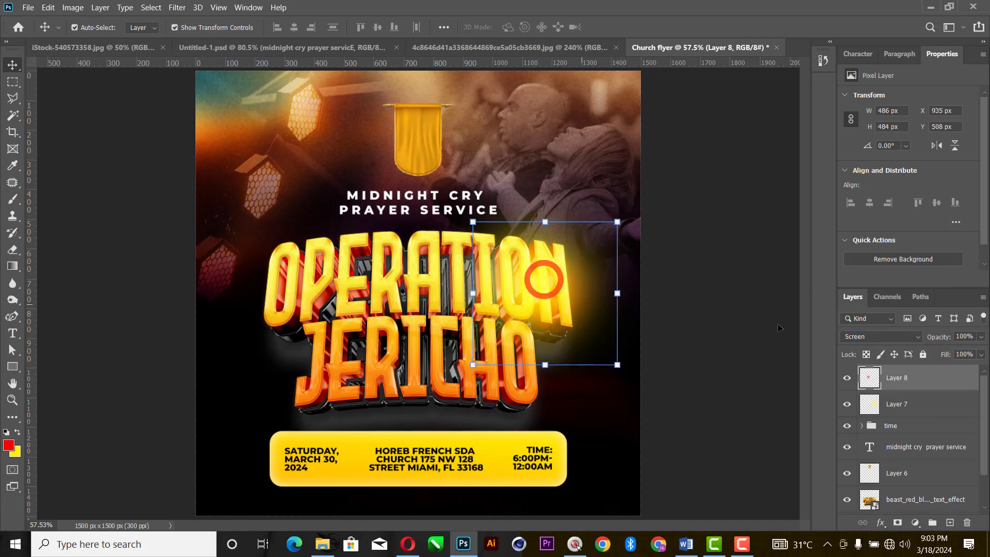
{"action": "left_click", "coordinate": [933, 406], "text": "ctrl"}
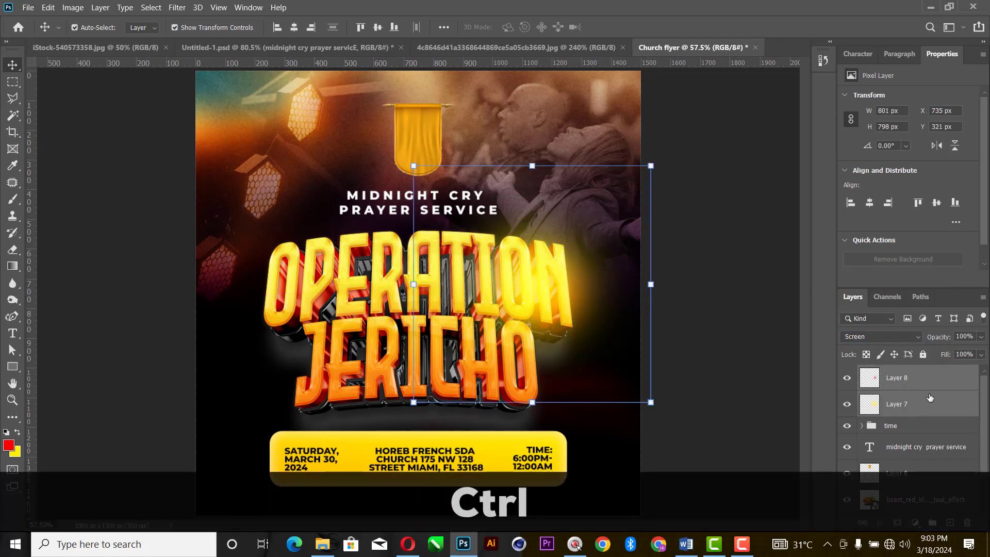
{"action": "left_click_drag", "start_coordinate": [507, 268], "coordinate": [589, 77]}
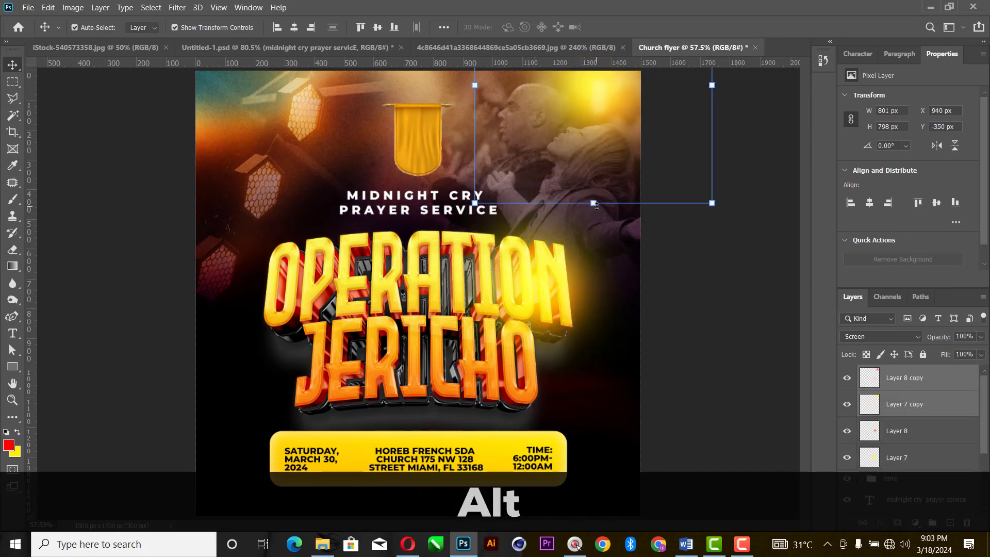
{"action": "left_click_drag", "start_coordinate": [593, 204], "coordinate": [593, 338]}
{"action": "left_click_drag", "start_coordinate": [611, 181], "coordinate": [630, 127]}
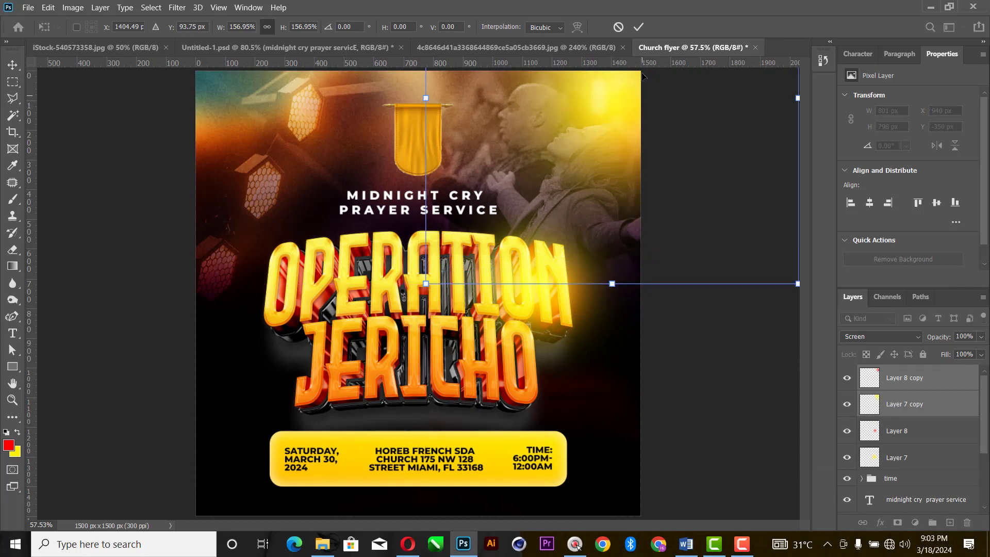
{"action": "left_click", "coordinate": [639, 27]}
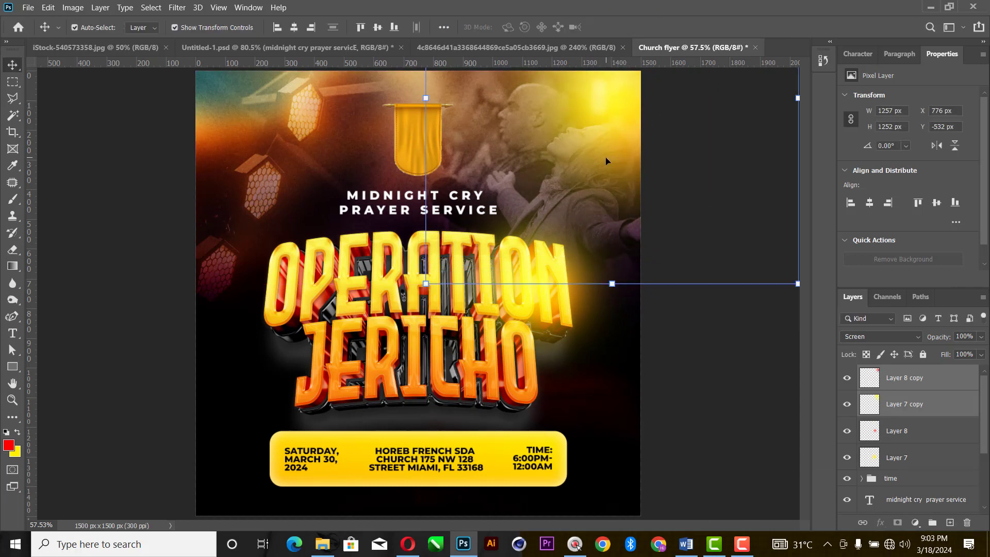
Step: Duplicate the enlarged glow pair onto the uppermost lamp and scale the copies down to about 46%, centred on the lamp
{"action": "left_click_drag", "start_coordinate": [613, 141], "coordinate": [316, 141]}
{"action": "key", "text": "ctrl+t"}
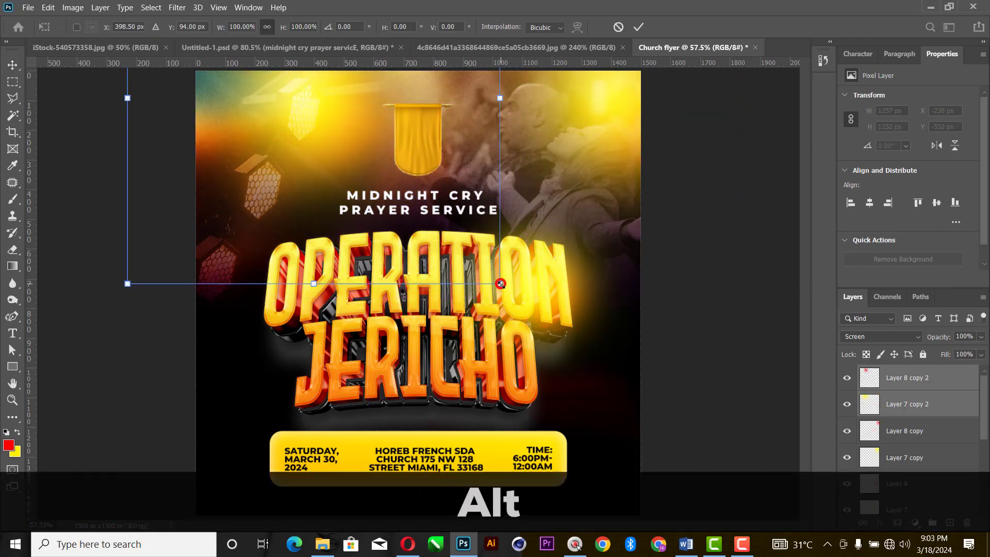
{"action": "left_click_drag", "start_coordinate": [499, 284], "coordinate": [338, 132]}
{"action": "left_click_drag", "start_coordinate": [283, 99], "coordinate": [350, 176]}
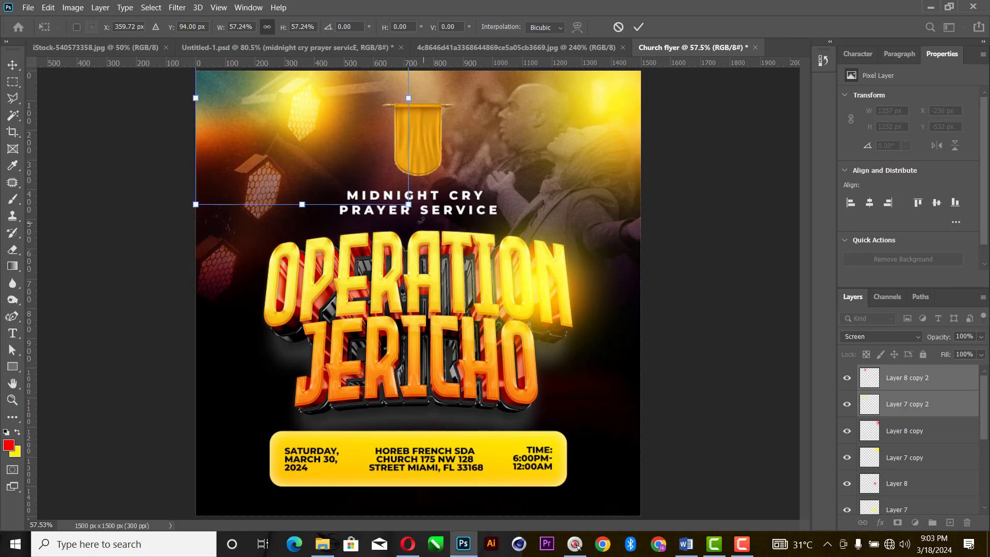
{"action": "left_click_drag", "start_coordinate": [408, 204], "coordinate": [368, 189]}
{"action": "left_click_drag", "start_coordinate": [323, 130], "coordinate": [336, 135]}
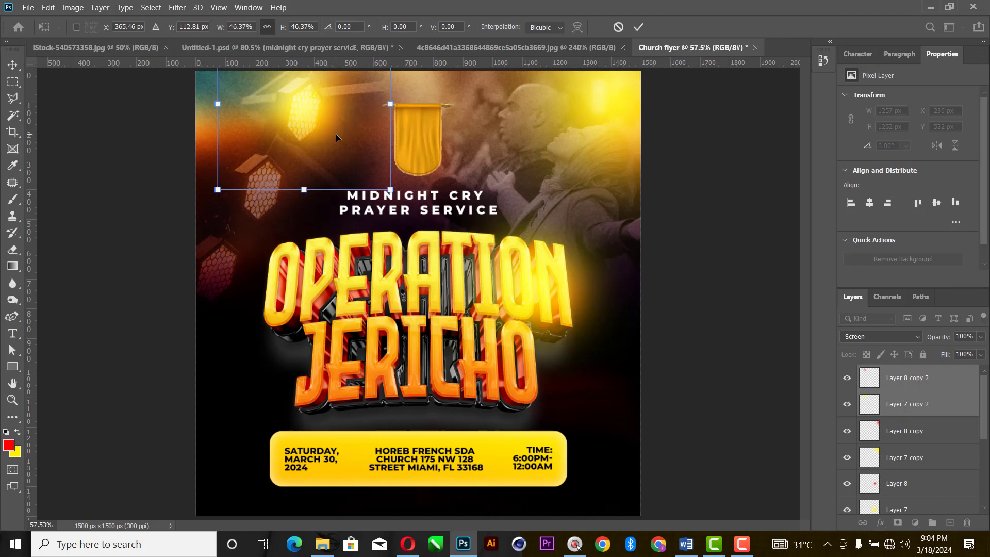
{"action": "key", "text": "Left"}
{"action": "key", "text": "Left"}
{"action": "key", "text": "Left"}
{"action": "key", "text": "Left"}
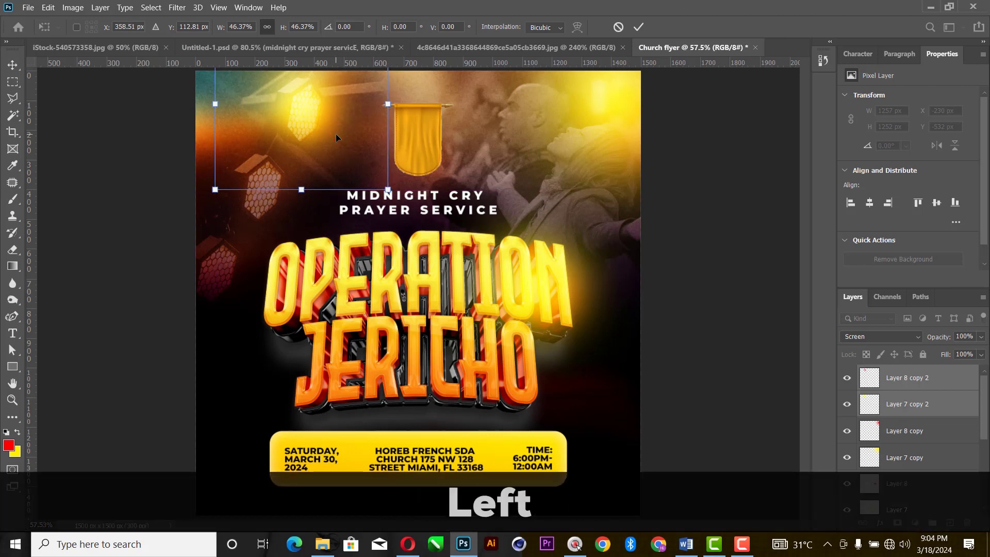
{"action": "key", "text": "Return"}
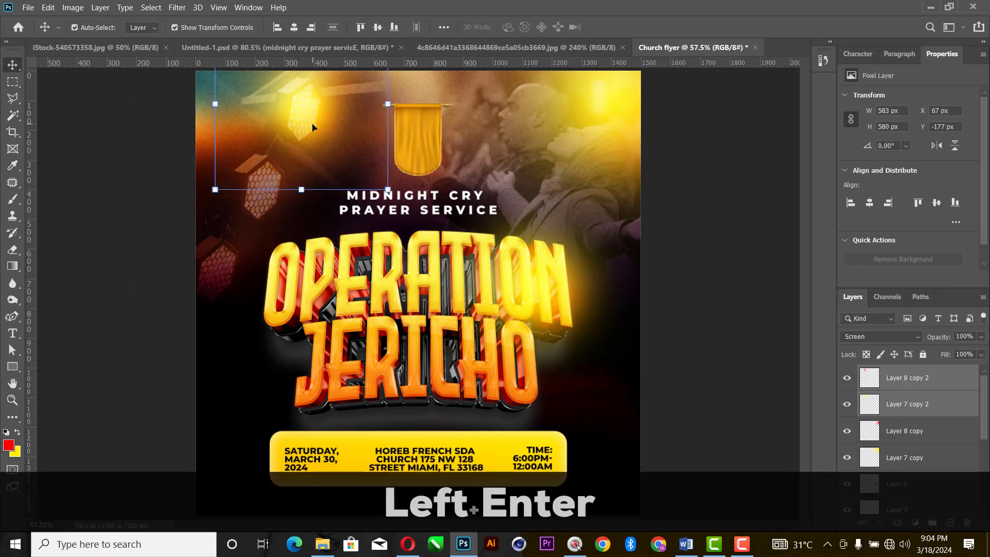
Step: Duplicate the lamp glow pair onto the middle lamp at 59% opacity and onto the lowest lamp at 29% opacity
{"action": "left_click_drag", "start_coordinate": [308, 119], "coordinate": [272, 187]}
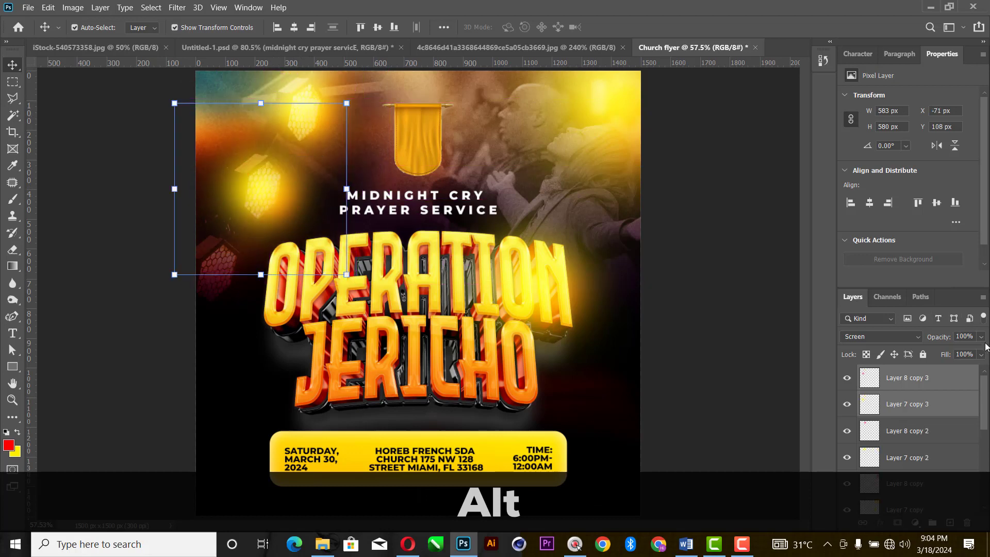
{"action": "left_click_drag", "start_coordinate": [960, 352], "coordinate": [954, 354]}
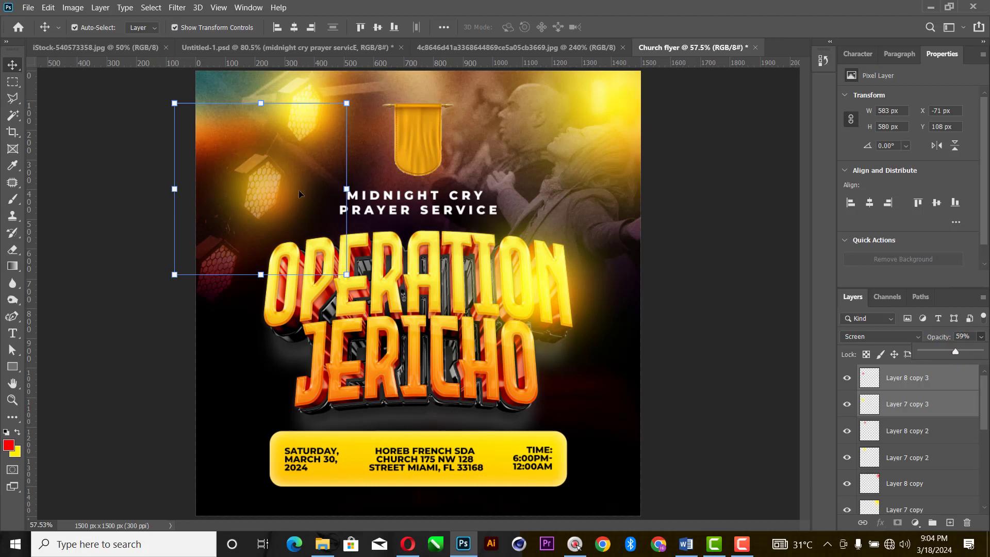
{"action": "left_click_drag", "start_coordinate": [278, 196], "coordinate": [219, 283]}
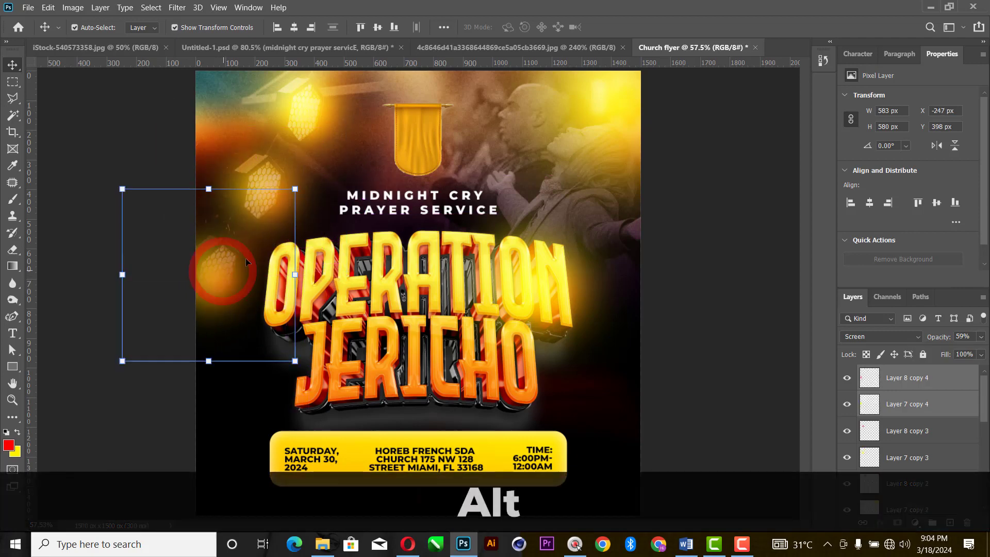
{"action": "left_click", "coordinate": [981, 337]}
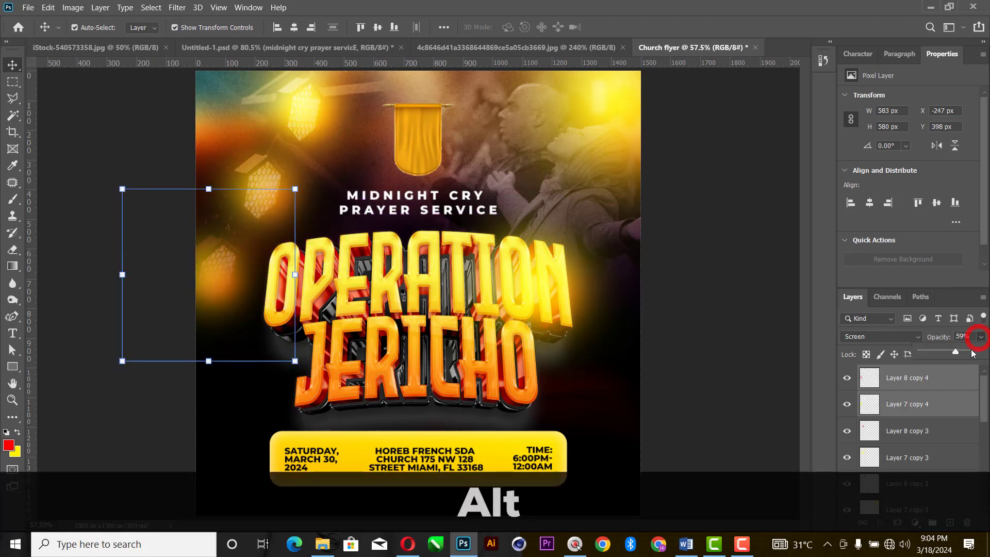
{"action": "left_click_drag", "start_coordinate": [958, 351], "coordinate": [938, 351]}
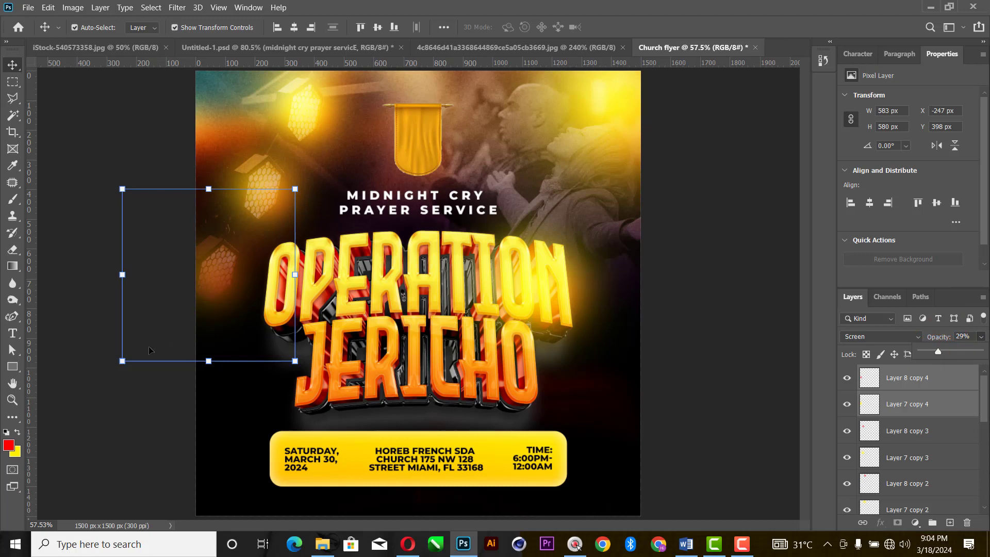
Step: Scale the lowest lamp's glow pair to about 86% and reposition it over the lamp
{"action": "left_click_drag", "start_coordinate": [121, 362], "coordinate": [146, 336]}
{"action": "left_click_drag", "start_coordinate": [249, 287], "coordinate": [244, 293]}
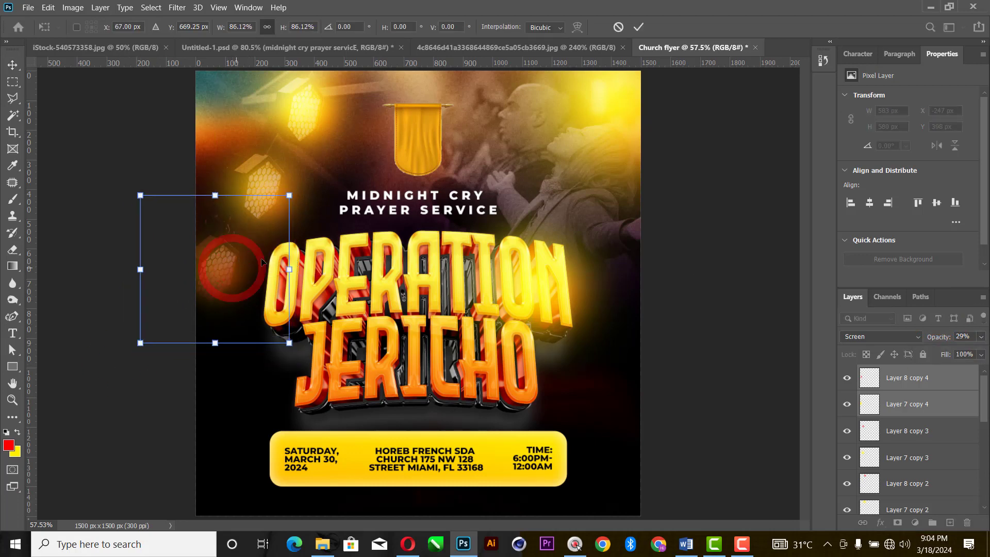
{"action": "left_click", "coordinate": [638, 27]}
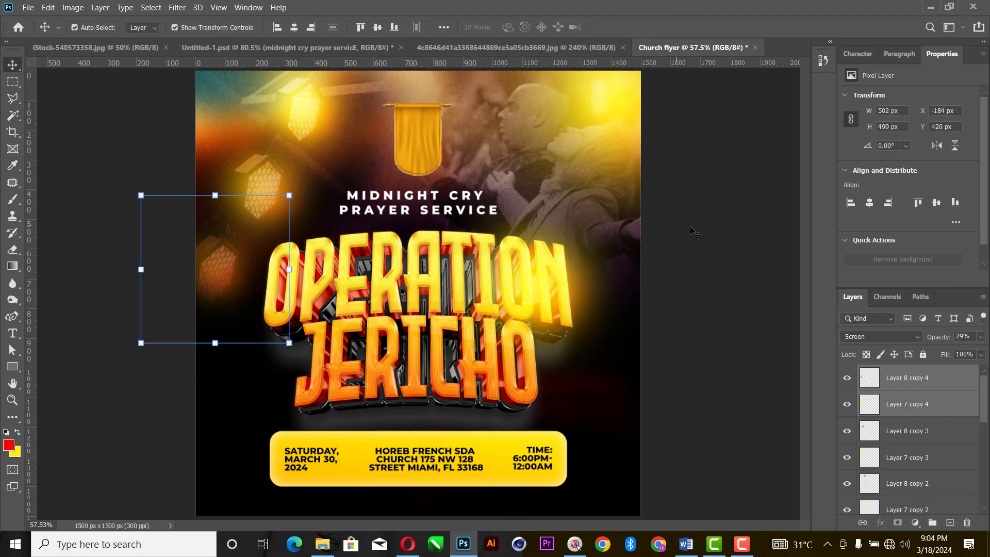
{"action": "left_click", "coordinate": [753, 236]}
Step: Stamp all visible layers into a new layer at the top of the stack and open the Camera Raw filter on it
{"action": "left_click", "coordinate": [945, 381]}
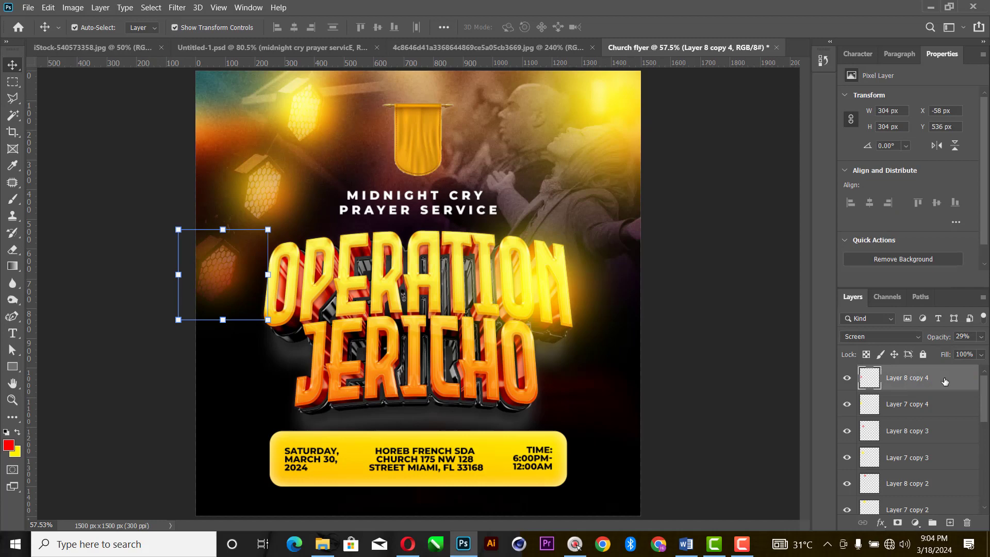
{"action": "key", "text": "ctrl+shift+alt+e"}
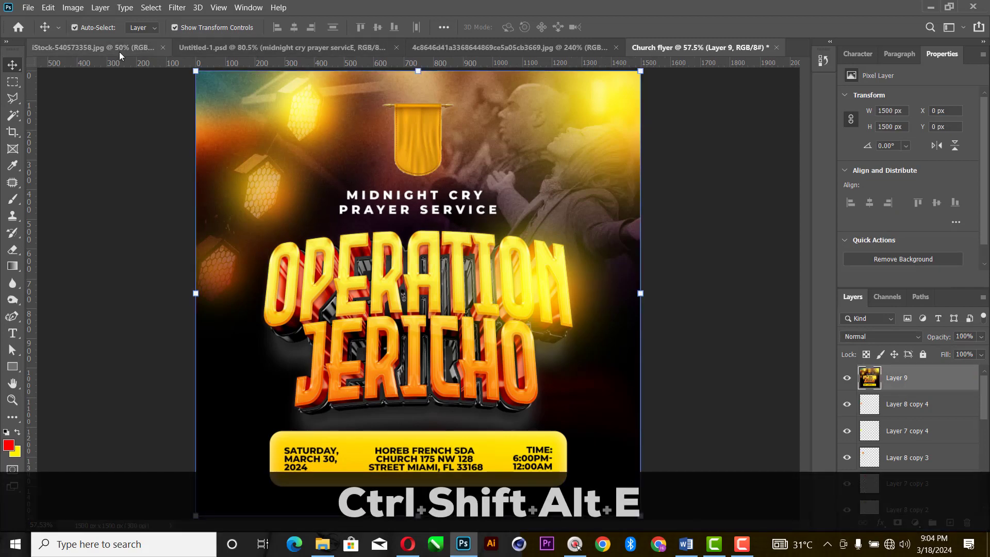
{"action": "left_click", "coordinate": [176, 7]}
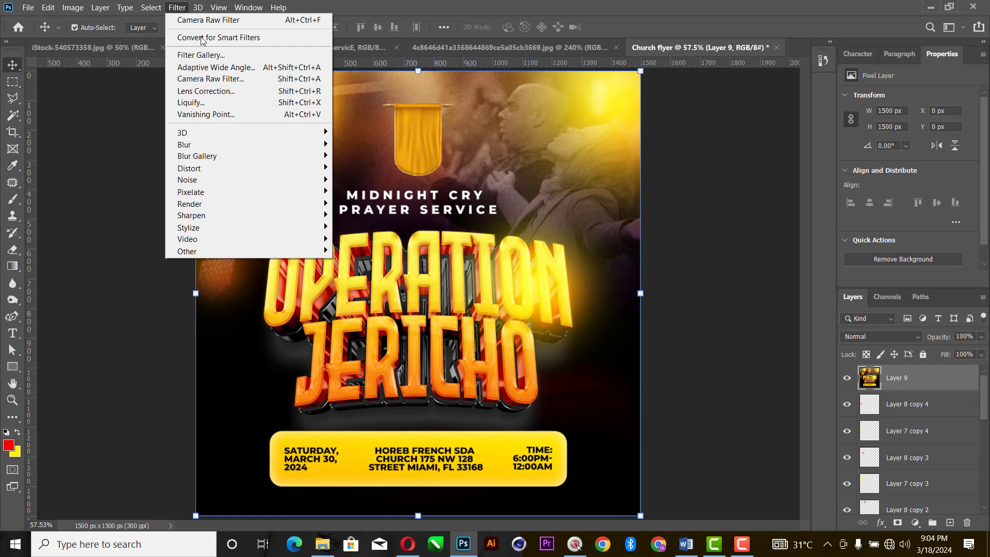
{"action": "left_click", "coordinate": [218, 81]}
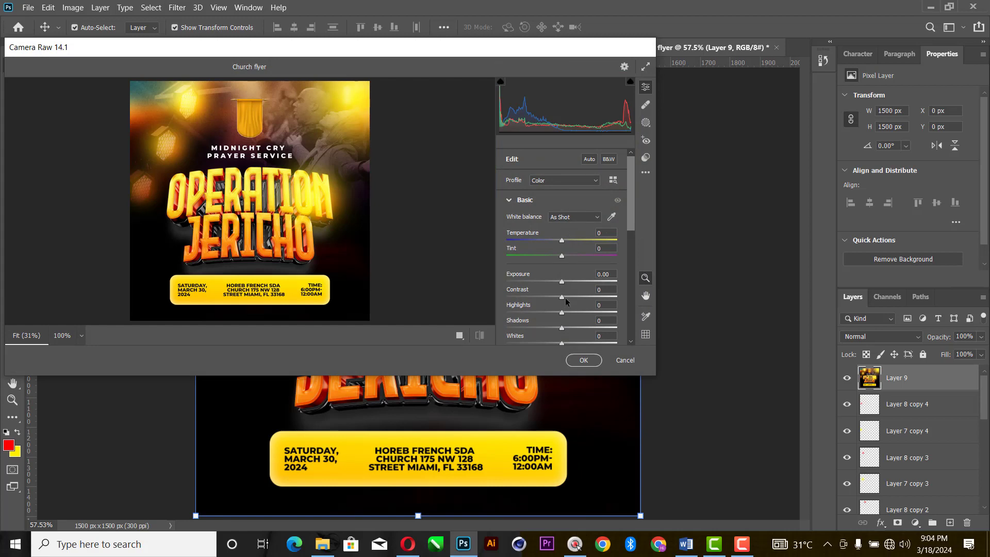
Step: Raise the contrast slightly and set Blacks to -27, Texture to +25, Clarity to +3 and Vibrance to +9
{"action": "mouse_move", "coordinate": [561, 298]}
{"action": "left_mouse_down"}
{"action": "mouse_move", "coordinate": [582, 296]}
{"action": "mouse_move", "coordinate": [545, 309]}
{"action": "mouse_move", "coordinate": [577, 328]}
{"action": "mouse_move", "coordinate": [563, 327]}
{"action": "mouse_move", "coordinate": [576, 309]}
{"action": "mouse_move", "coordinate": [548, 292]}
{"action": "mouse_move", "coordinate": [566, 294]}
{"action": "left_mouse_up"}
{"action": "scroll", "coordinate": [574, 294], "scroll_direction": "down", "scroll_amount": 2}
{"action": "scroll", "coordinate": [546, 309], "scroll_direction": "down", "scroll_amount": 1}
{"action": "scroll", "coordinate": [576, 310], "scroll_direction": "down", "scroll_amount": 3}
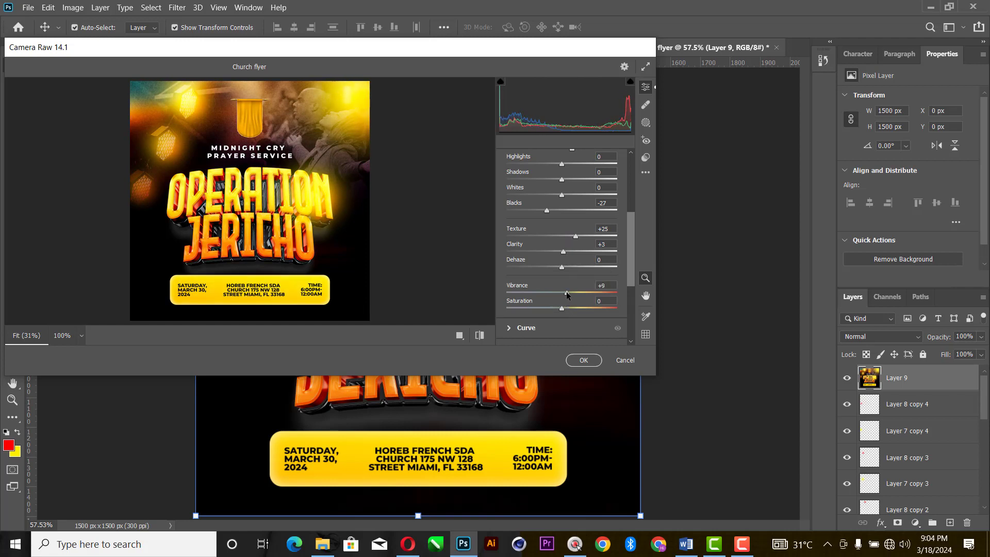
{"action": "scroll", "coordinate": [564, 302], "scroll_direction": "down", "scroll_amount": 3}
Step: Set the Camera Raw sharpening to 15
{"action": "left_click", "coordinate": [510, 210]}
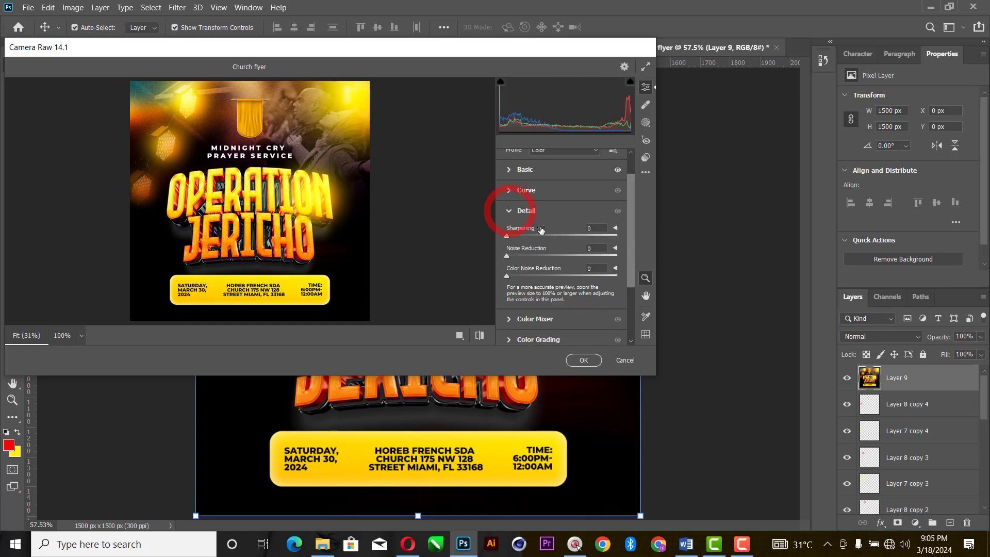
{"action": "left_click_drag", "start_coordinate": [507, 235], "coordinate": [513, 236]}
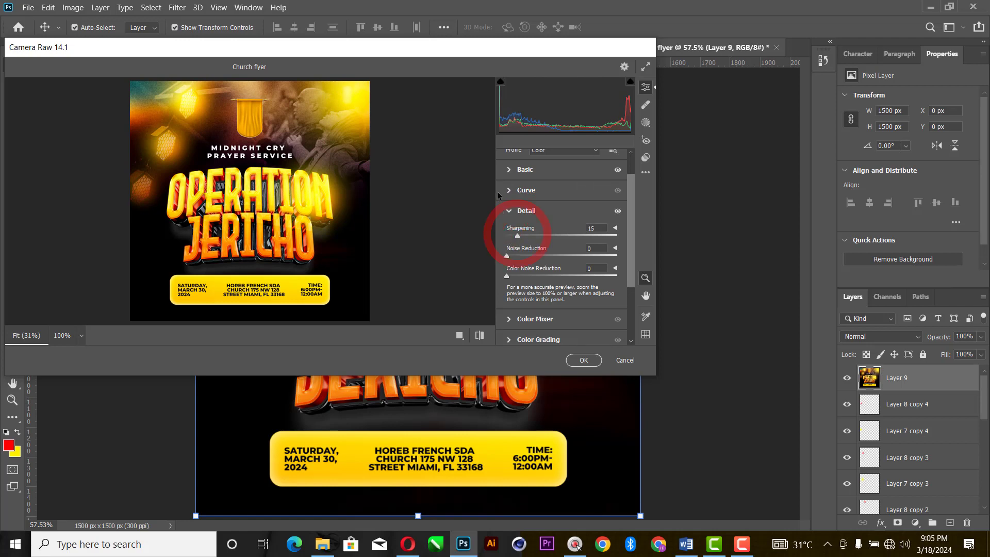
{"action": "left_click", "coordinate": [509, 211]}
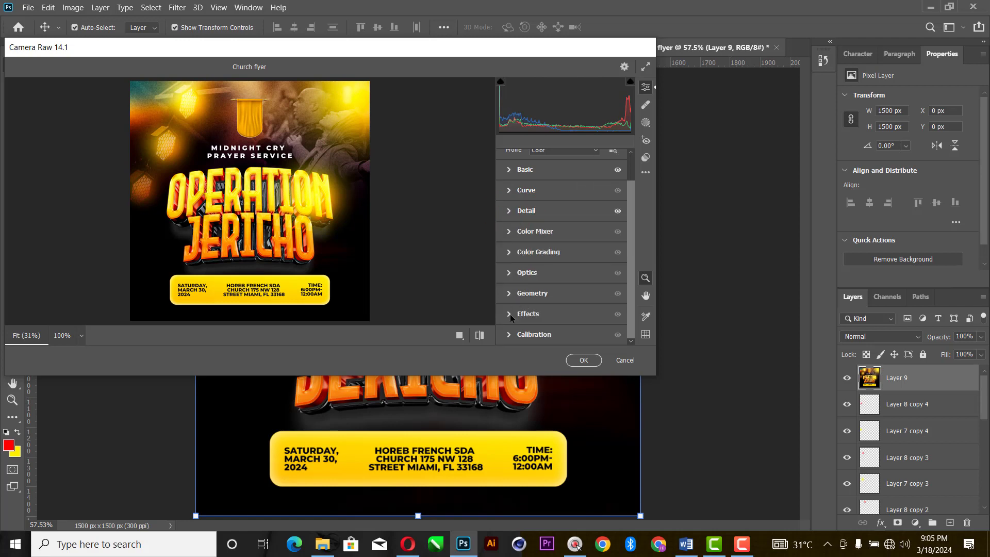
Step: Add grain 7 and vignetting -18, apply the filter, and compare the flyer with and without the stamped layer
{"action": "left_click", "coordinate": [511, 315]}
{"action": "left_click_drag", "start_coordinate": [561, 315], "coordinate": [551, 314]}
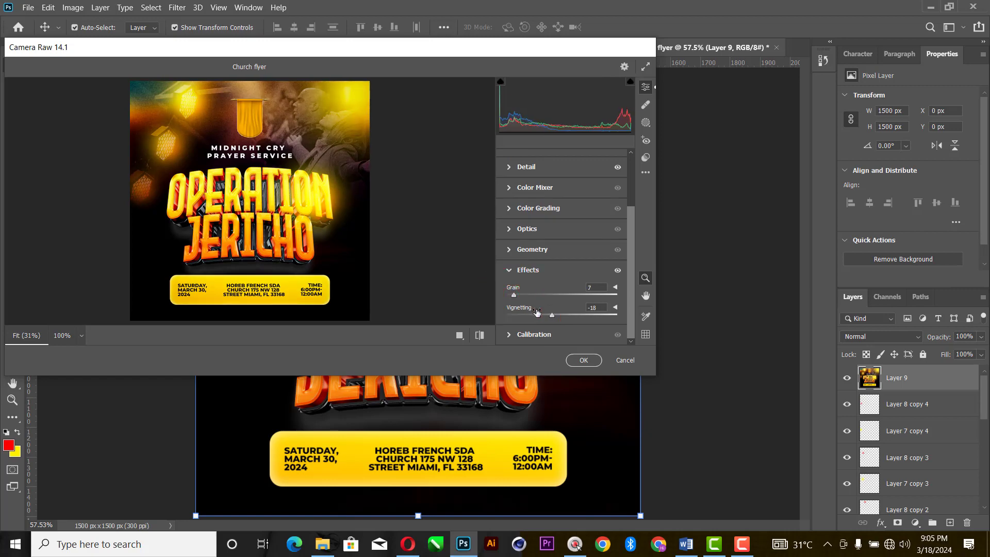
{"action": "left_click", "coordinate": [583, 360]}
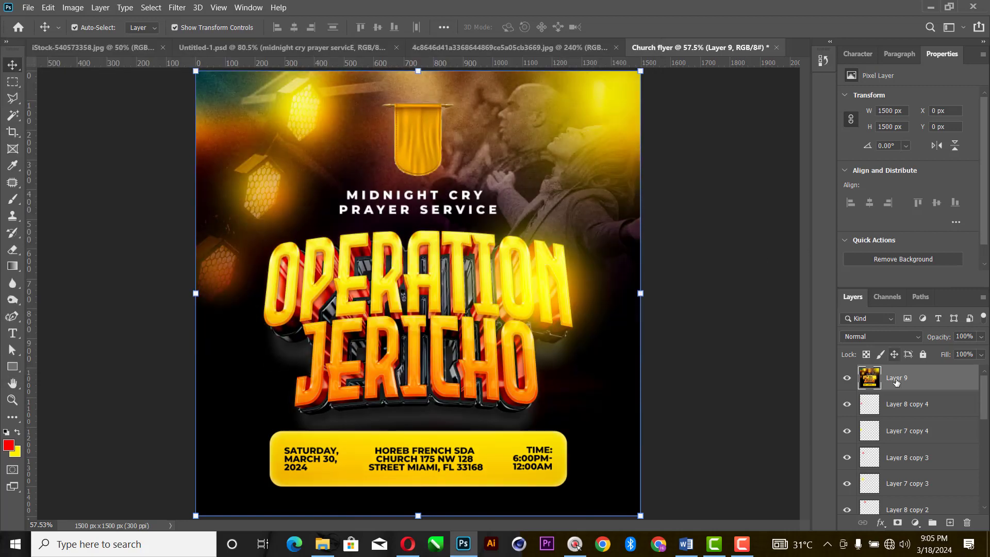
{"action": "left_click", "coordinate": [847, 379]}
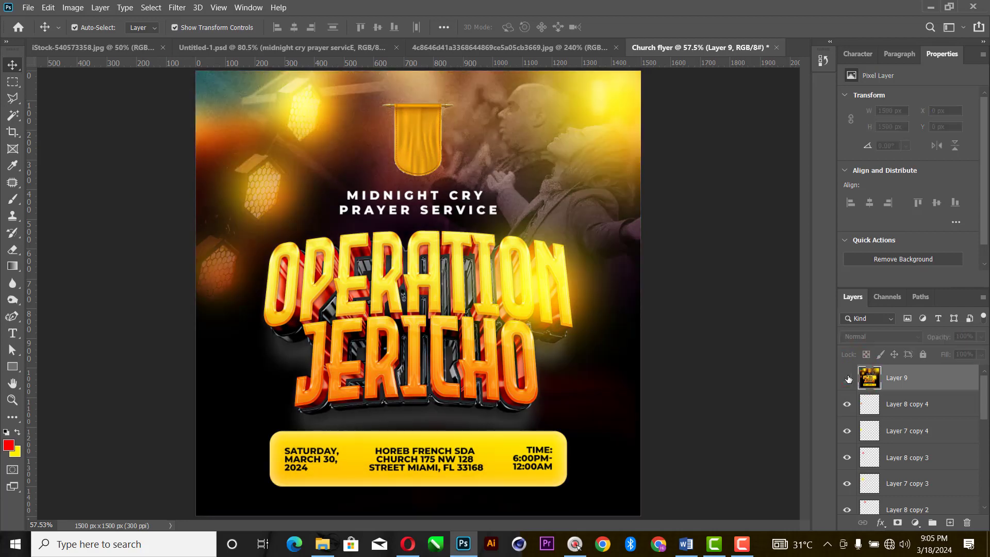
{"action": "left_click", "coordinate": [847, 379]}
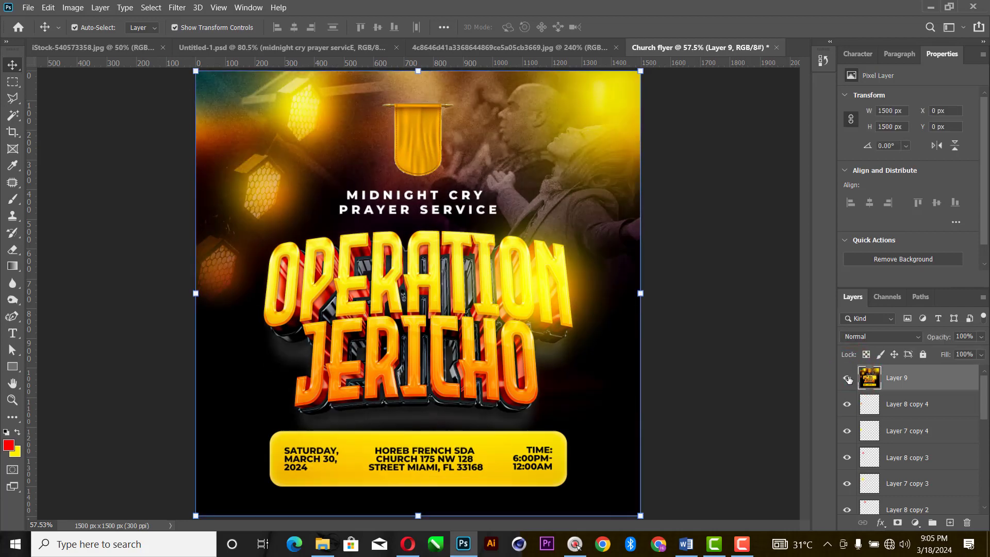